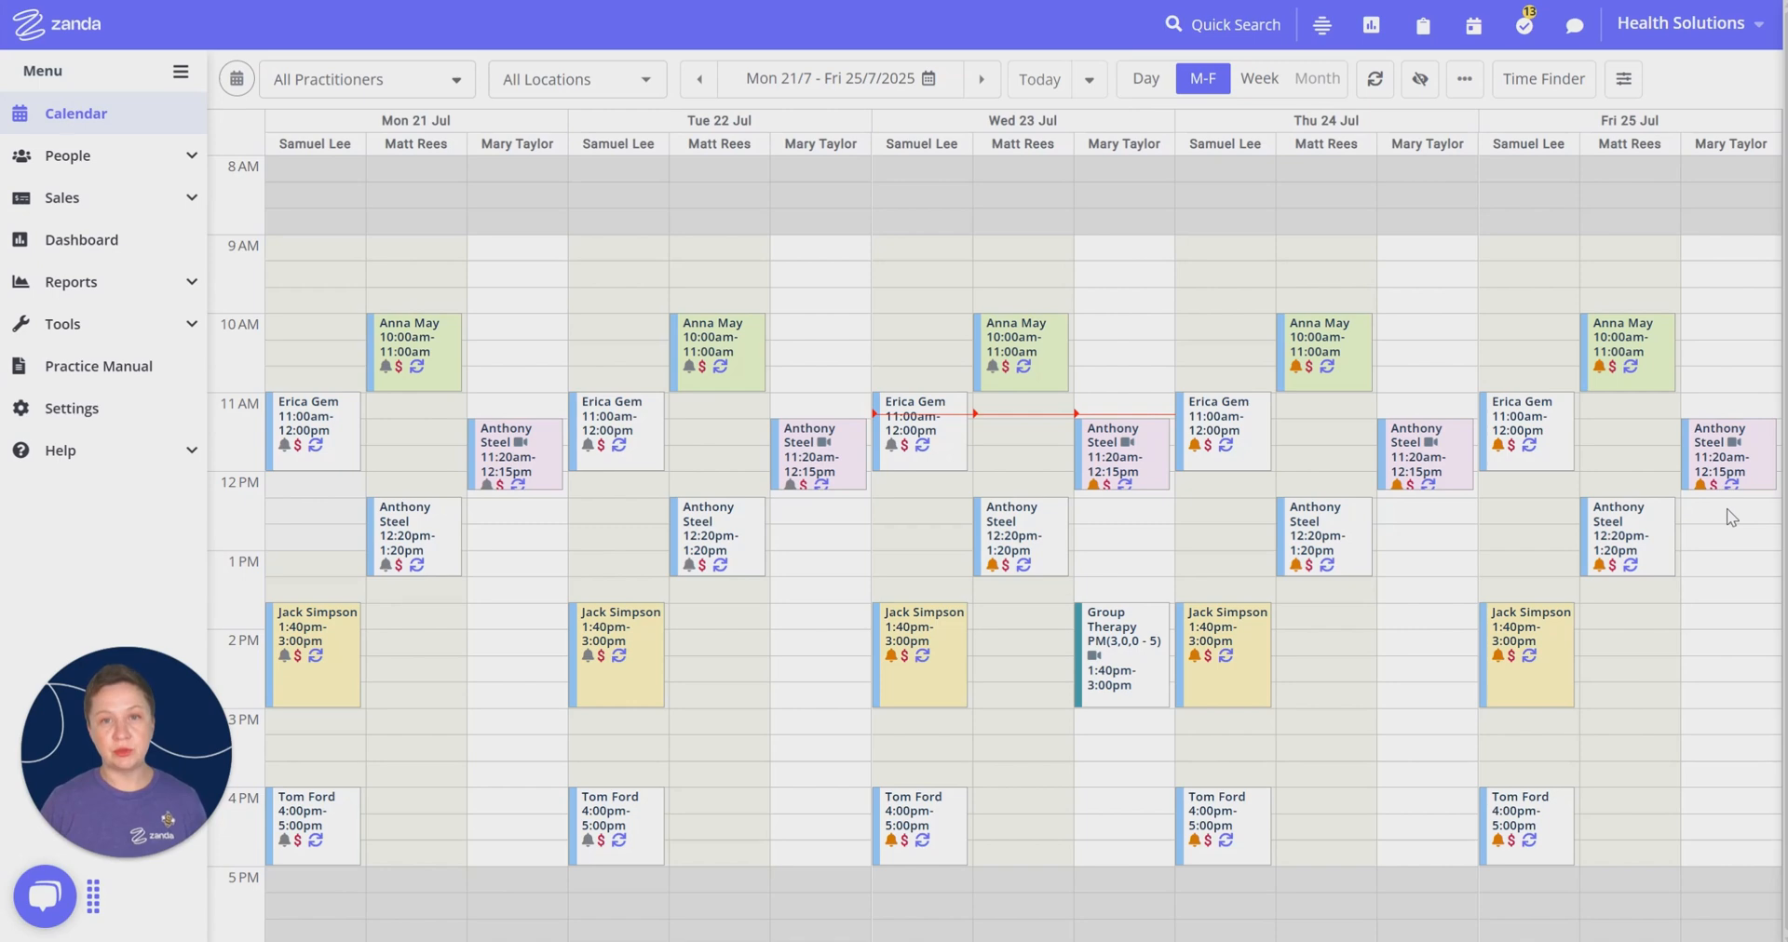
# Step: Open the Brighton Clinic location under Practice Locations, look over its details and save them
pyautogui.click(97, 417)
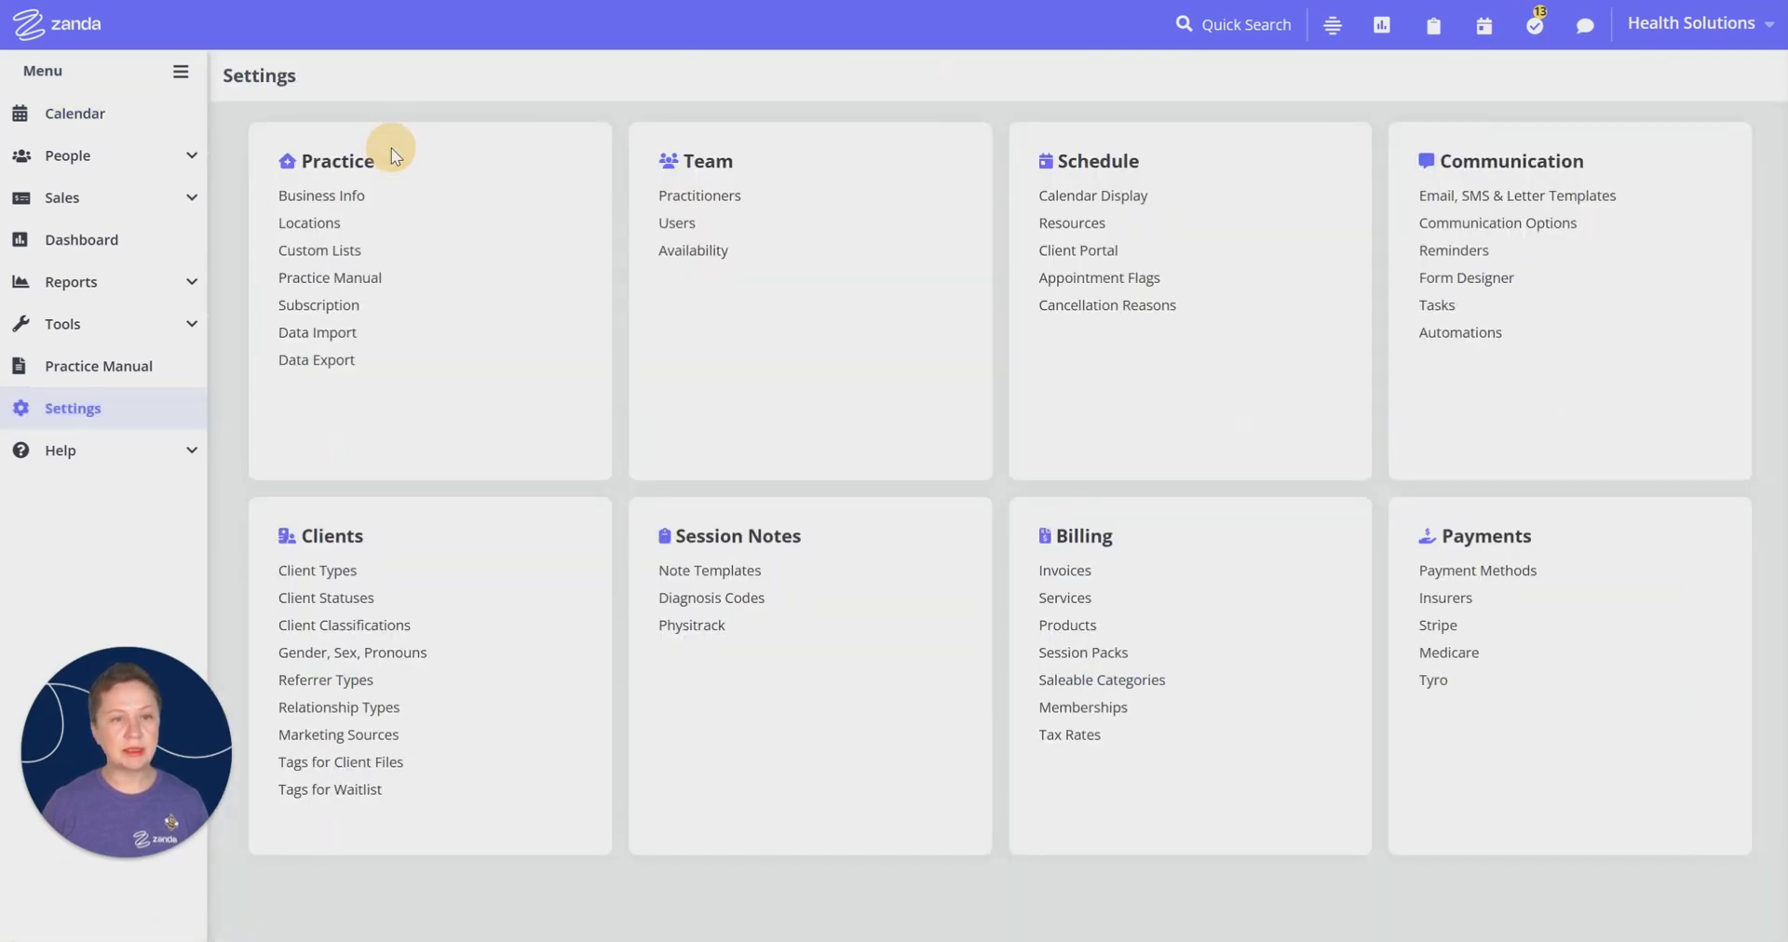
pyautogui.click(335, 223)
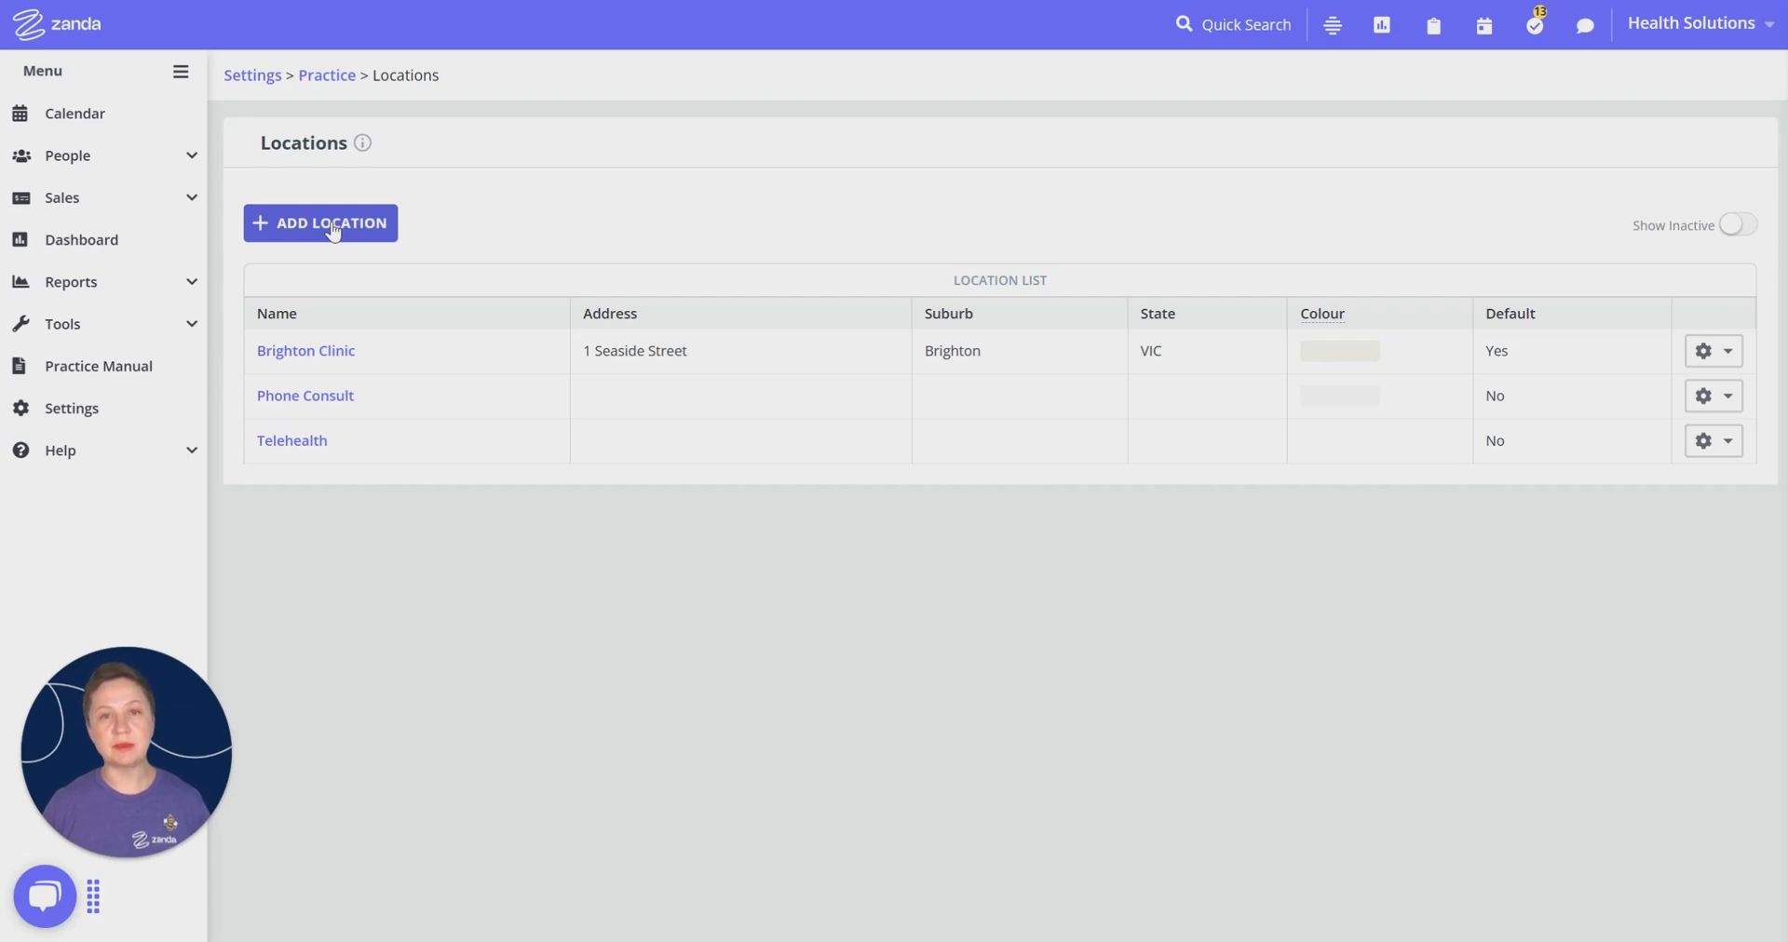
pyautogui.click(324, 354)
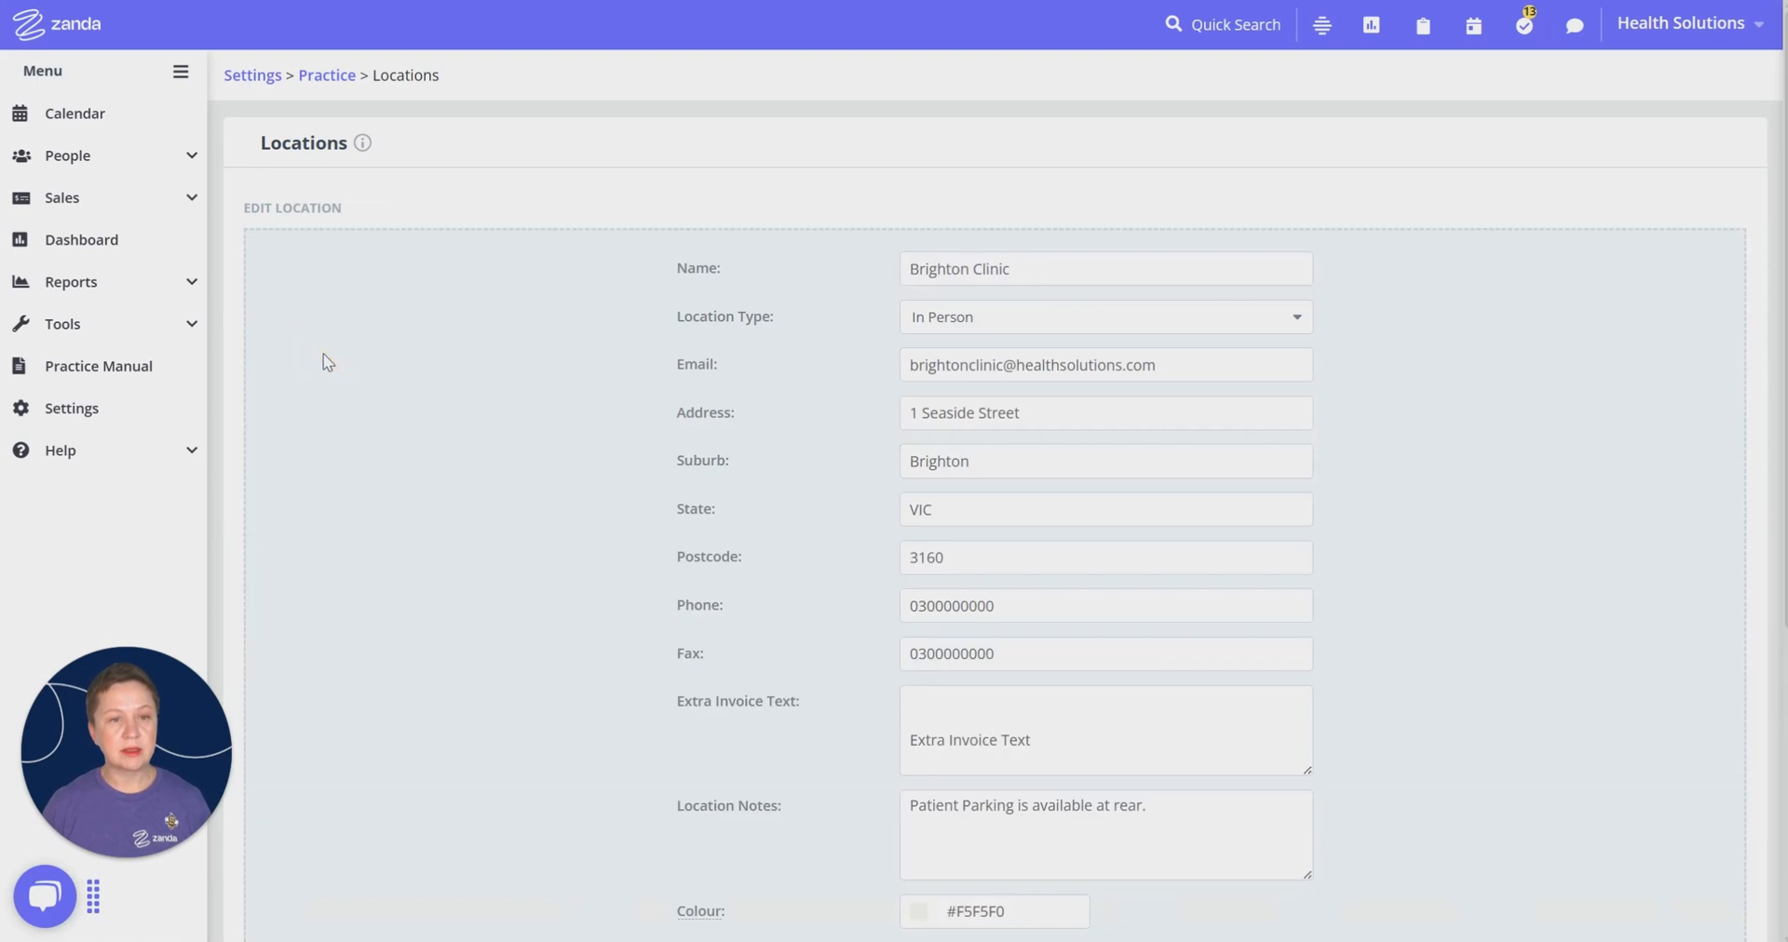
pyautogui.scroll(-1, 326, 362)
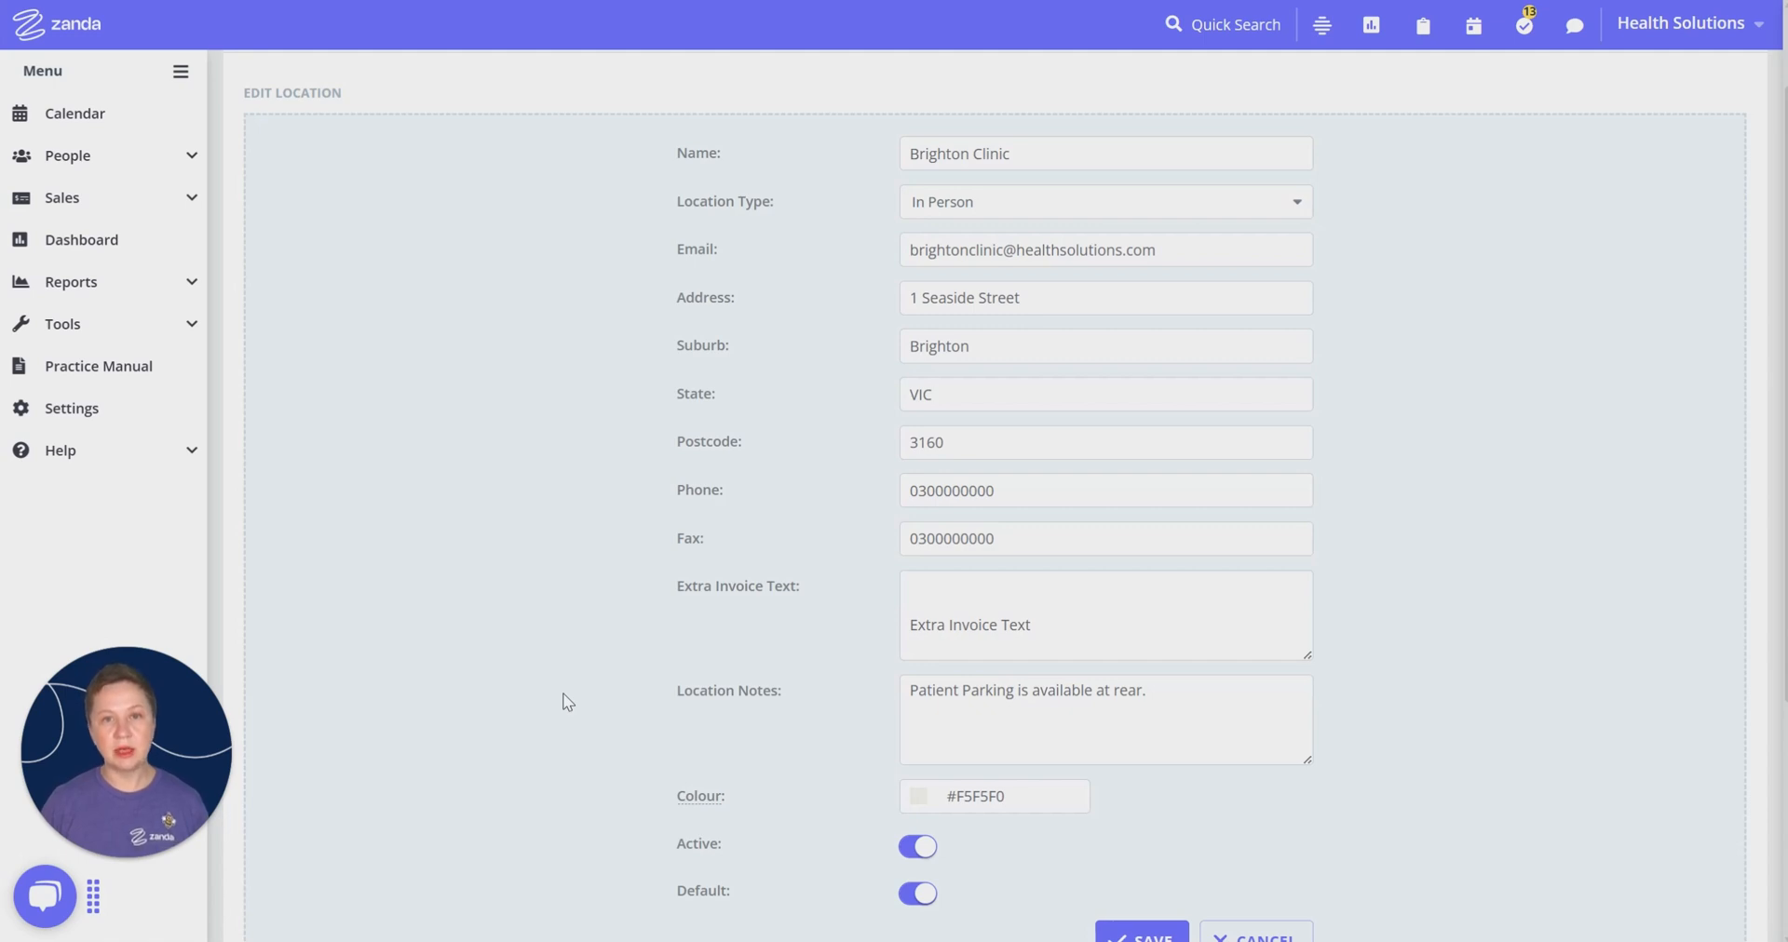
pyautogui.scroll(-1, 745, 568)
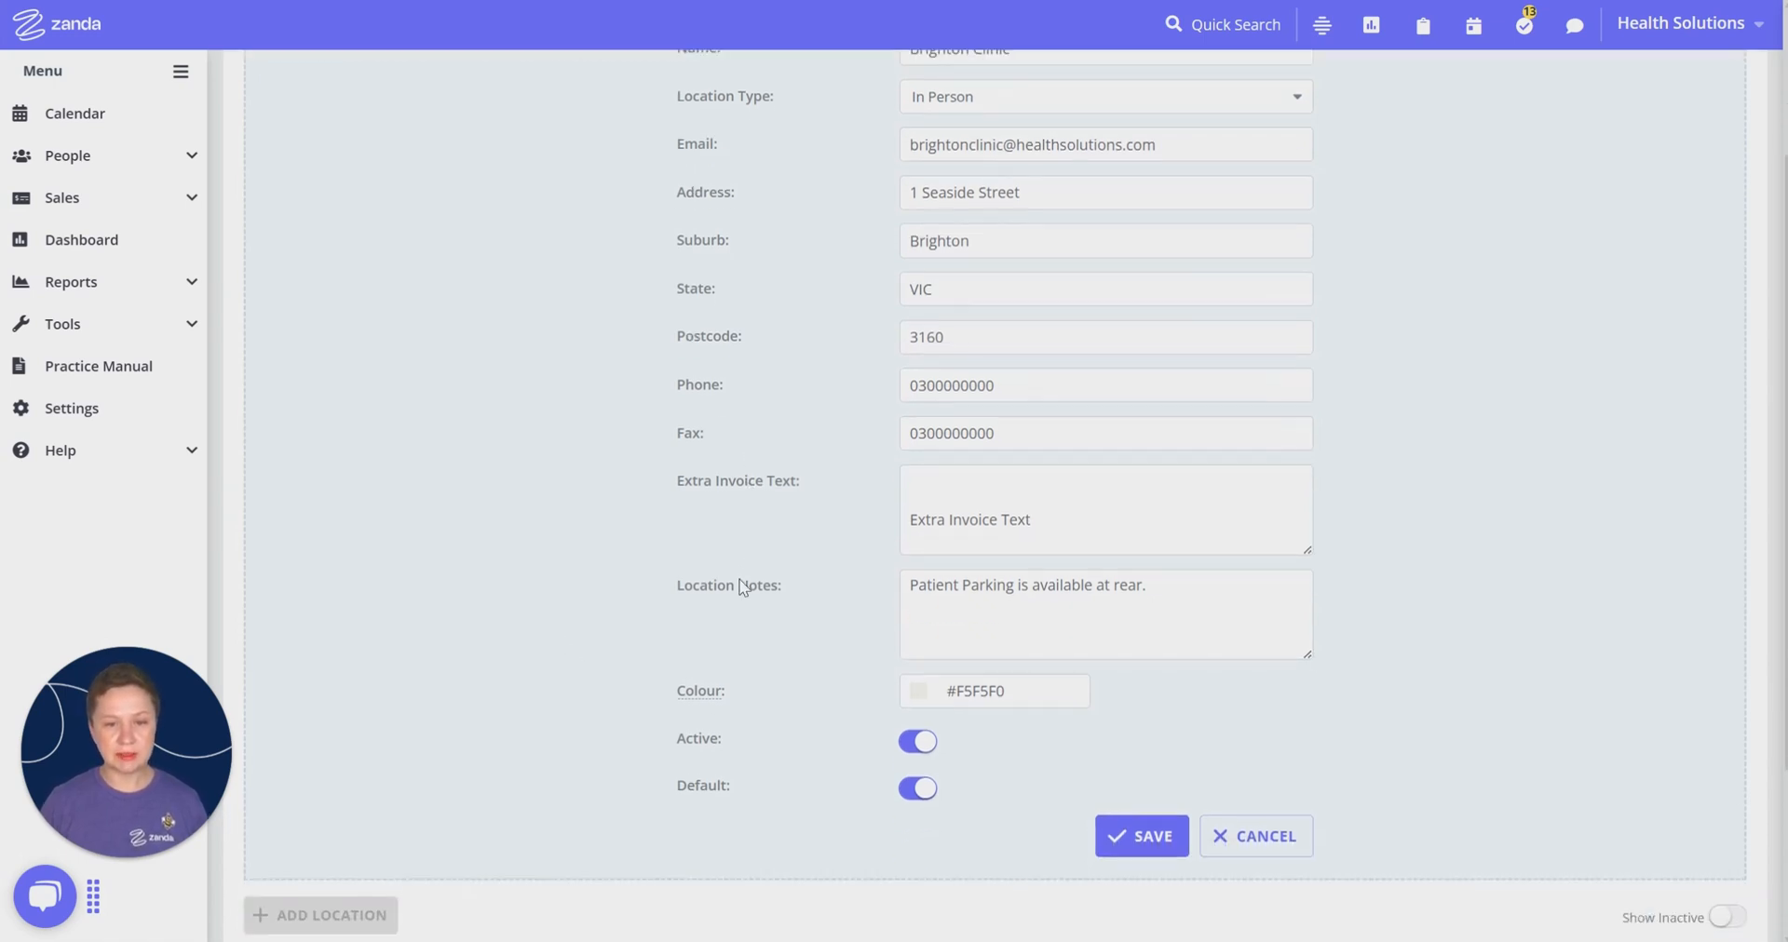
pyautogui.scroll(-1, 742, 587)
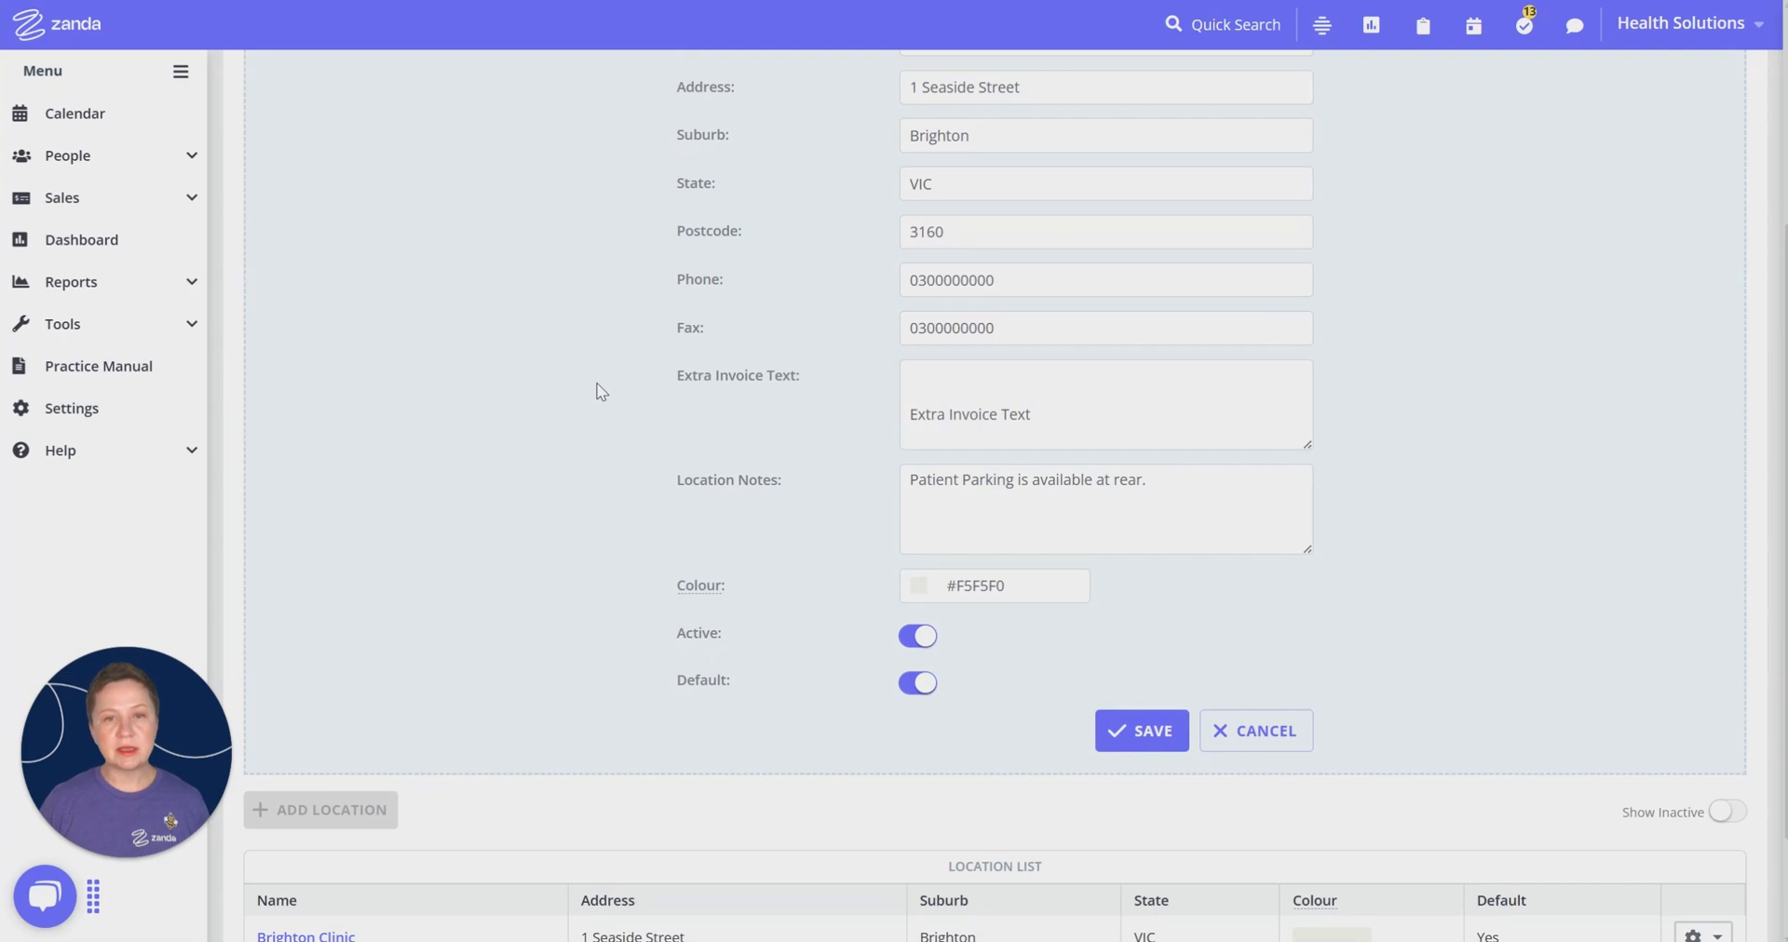
pyautogui.click(1160, 738)
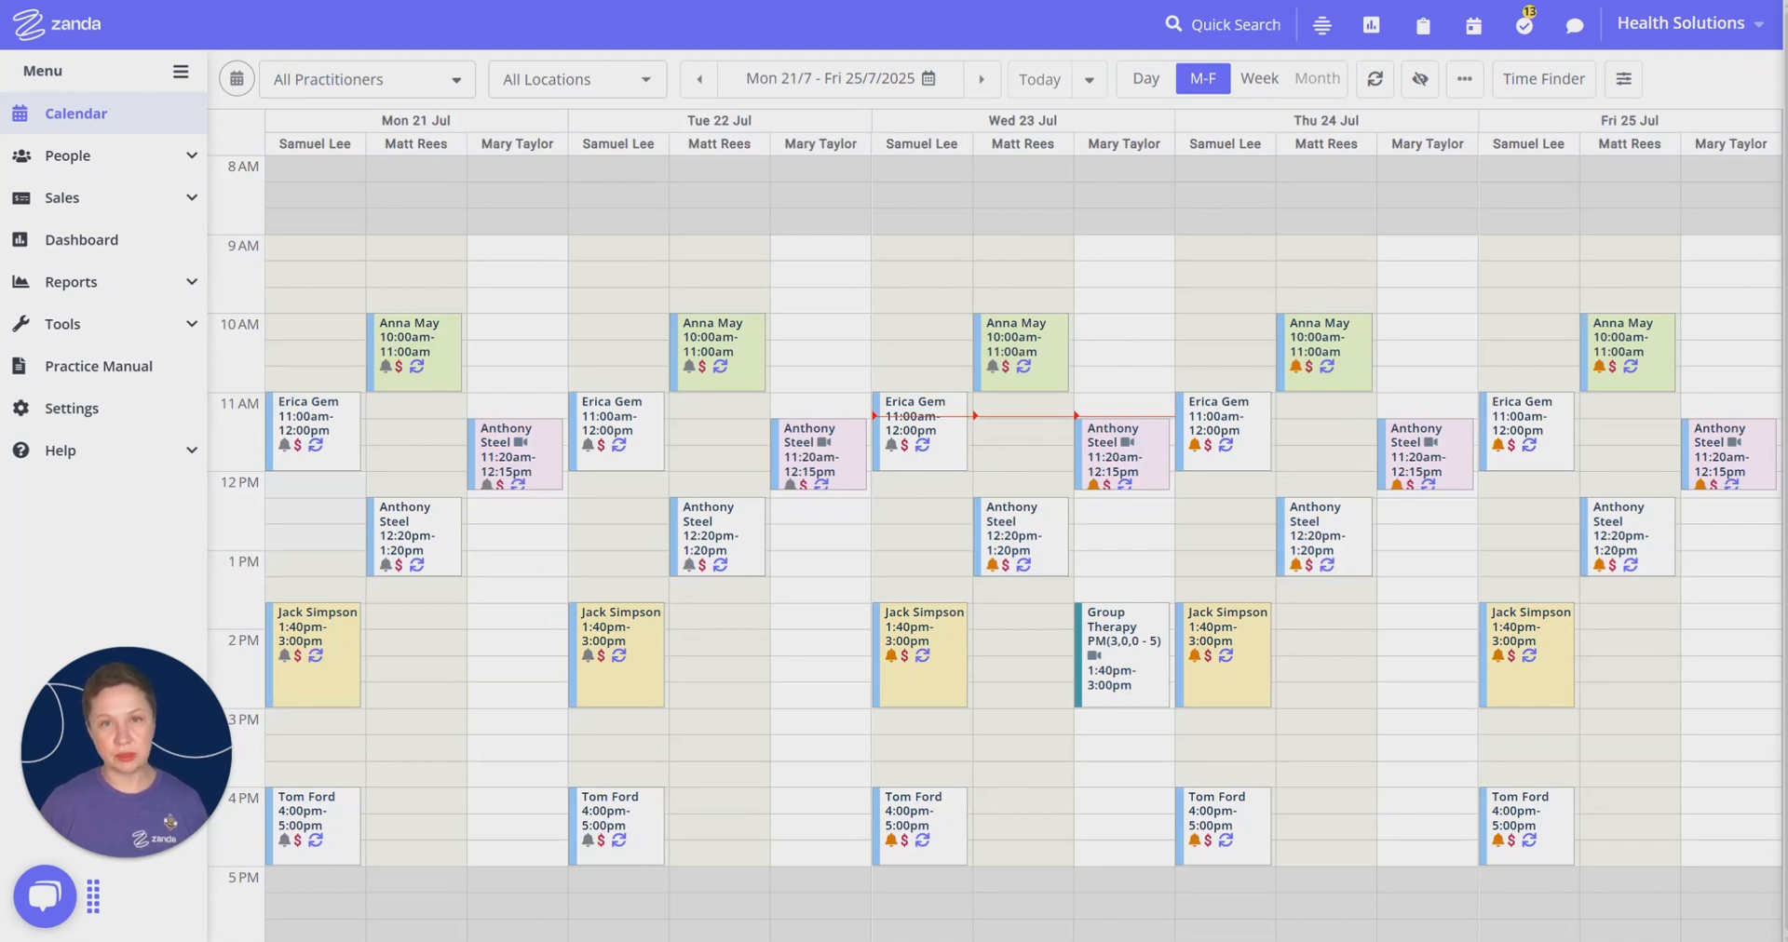
# Step: Start a new insurer in Payments > Insurers named BUPA with type Standard
pyautogui.click(170, 402)
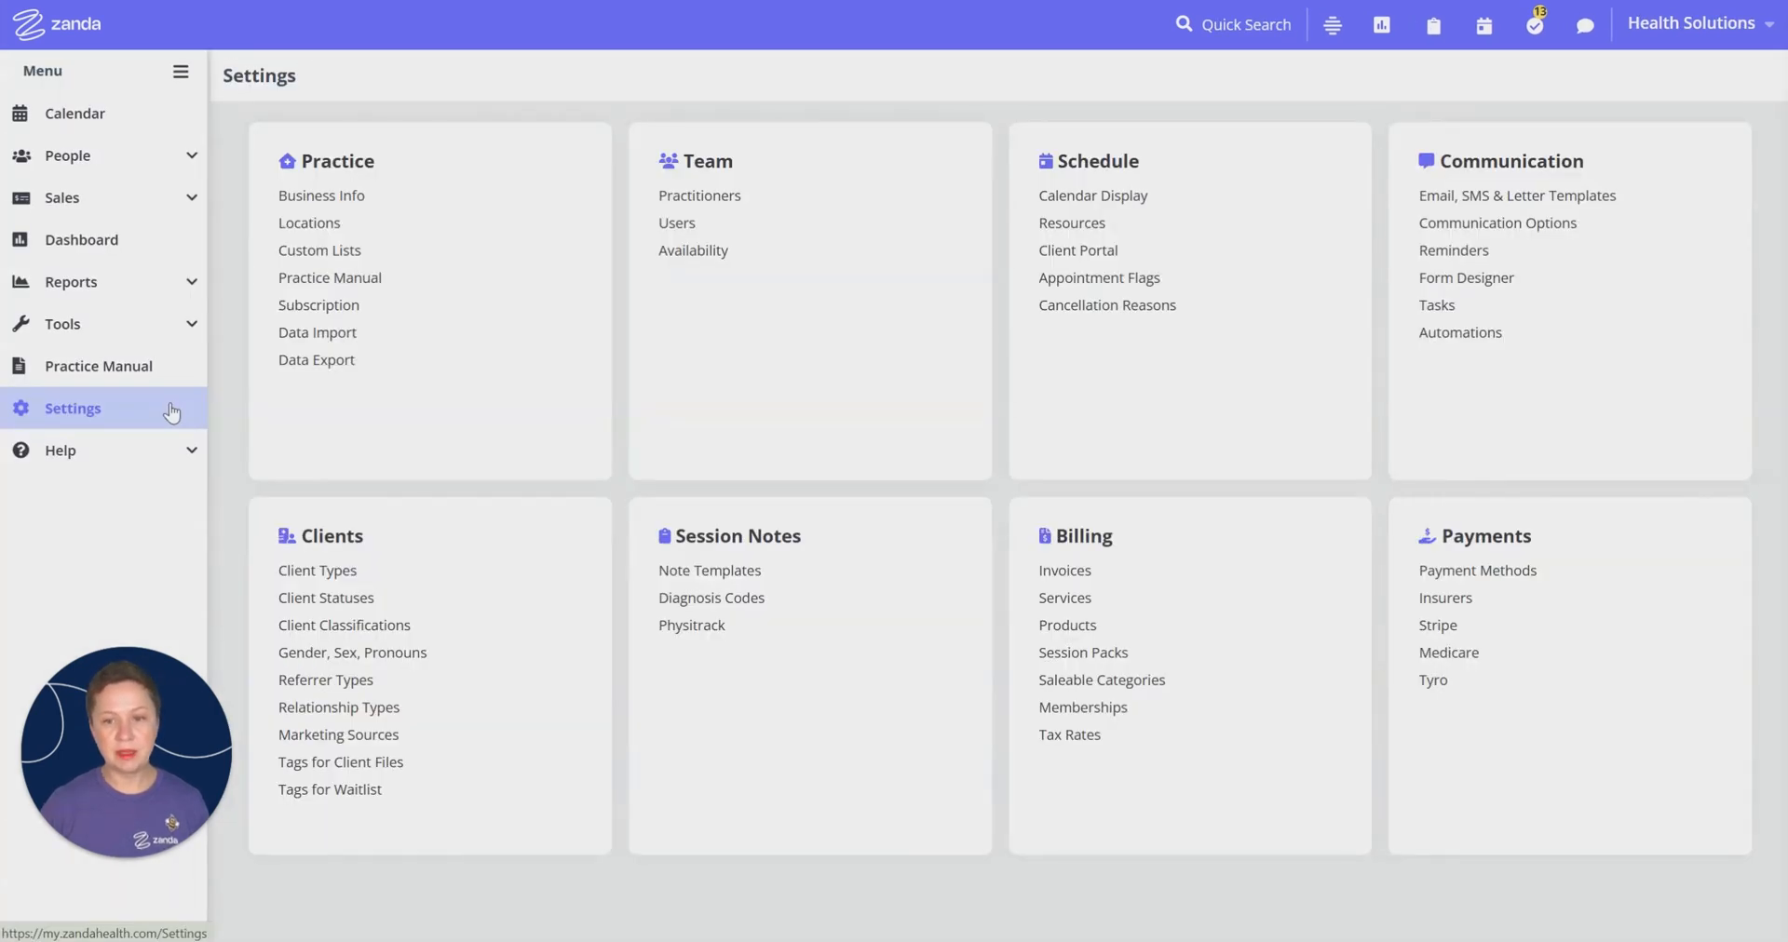
pyautogui.click(1593, 514)
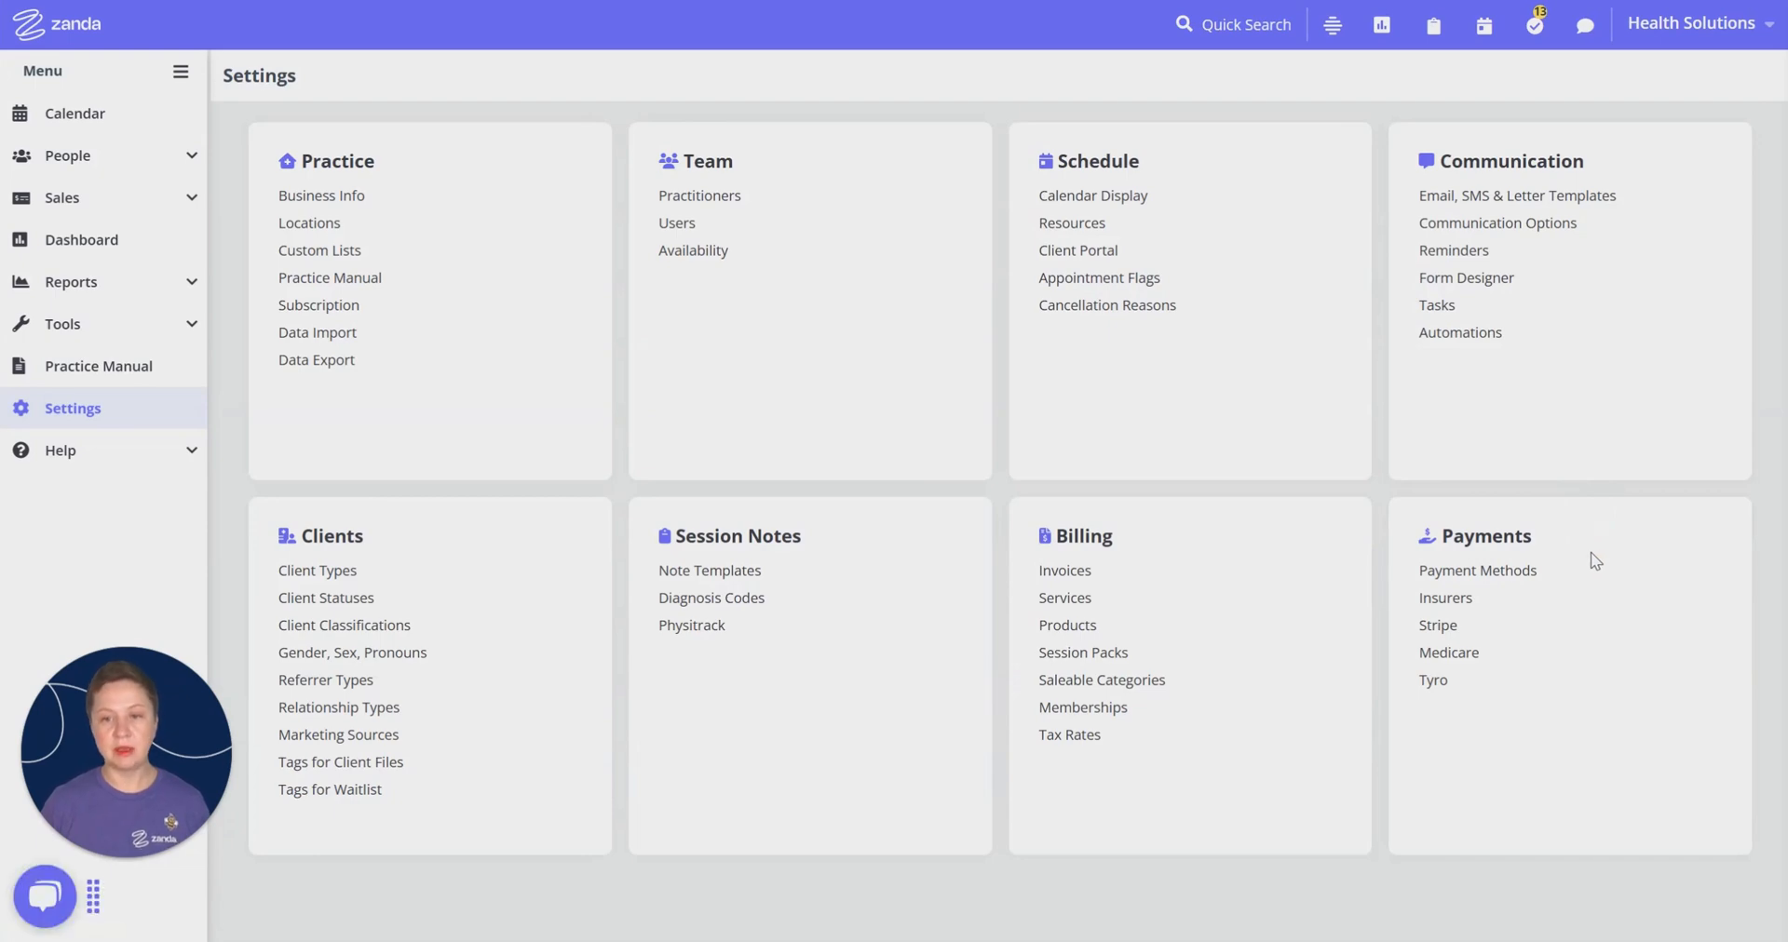
pyautogui.click(1457, 602)
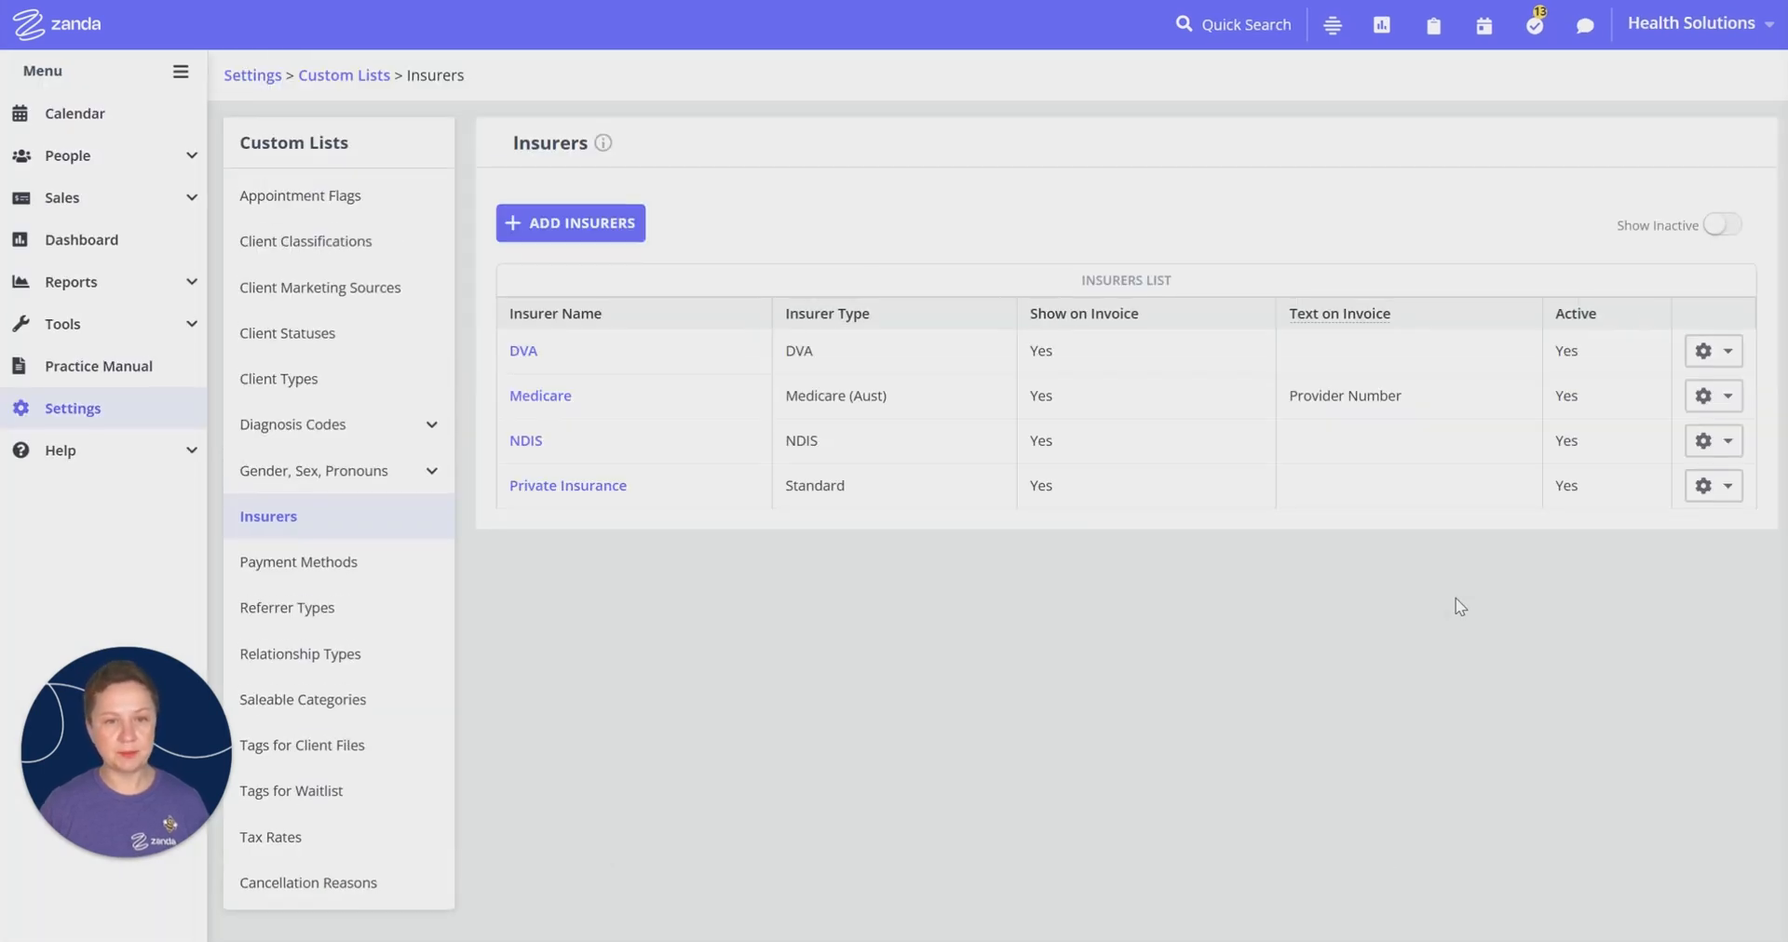
pyautogui.click(561, 227)
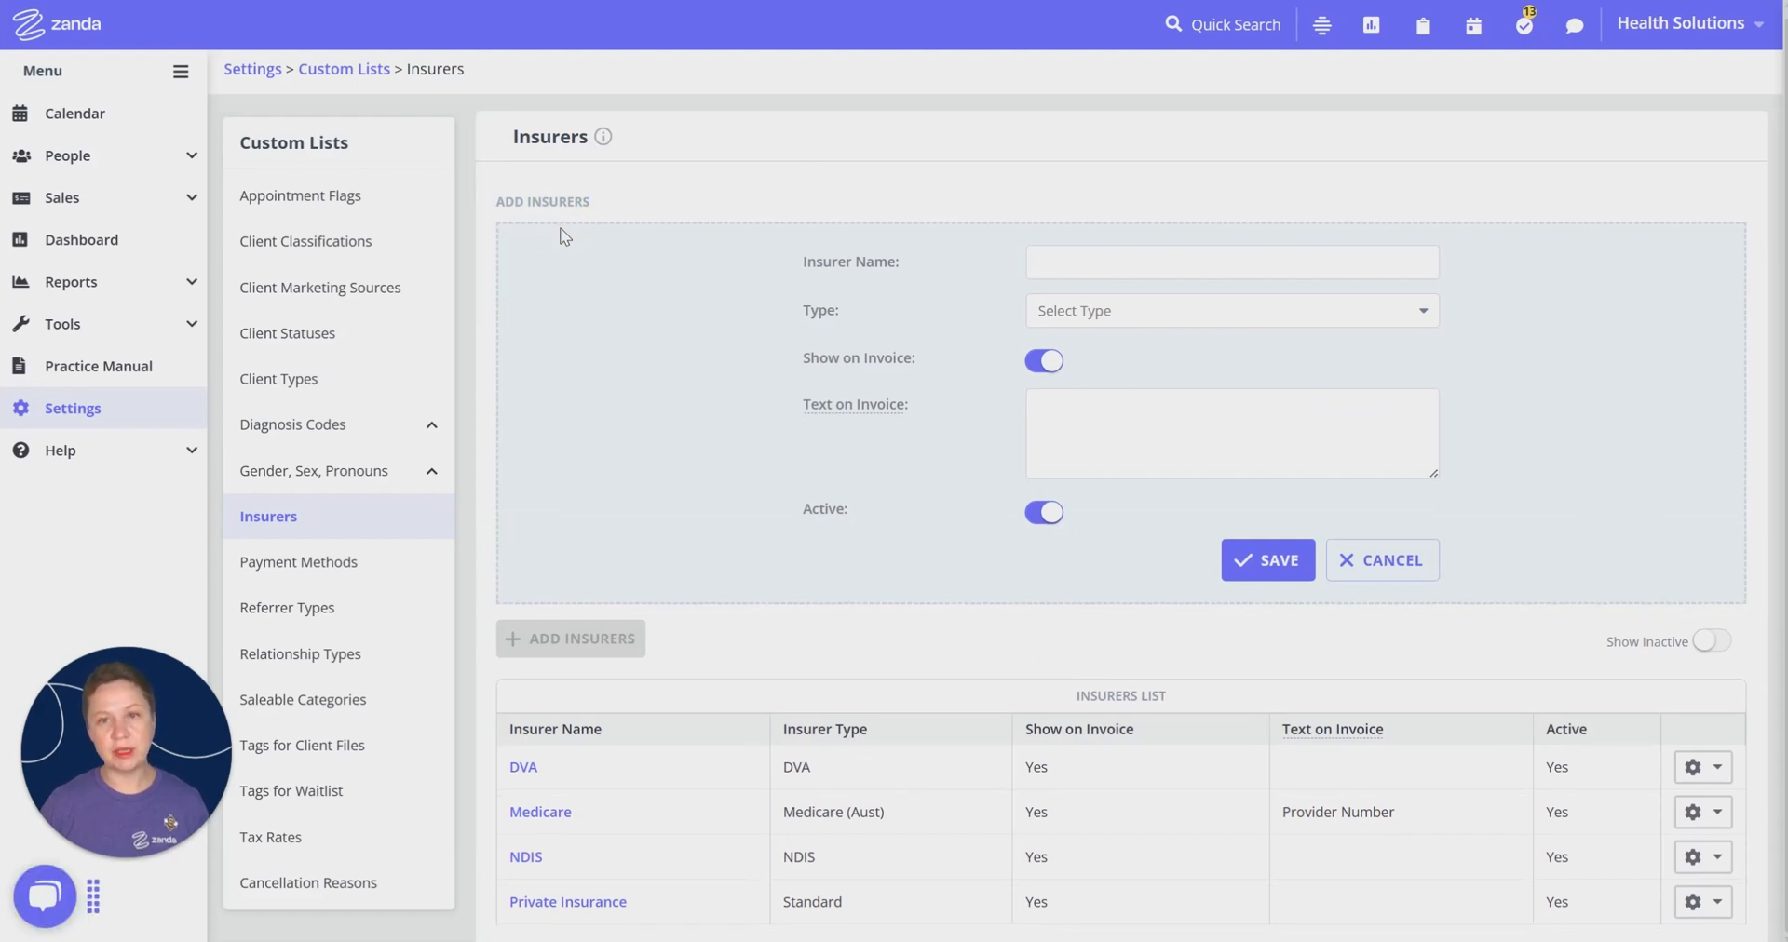
pyautogui.click(1102, 262)
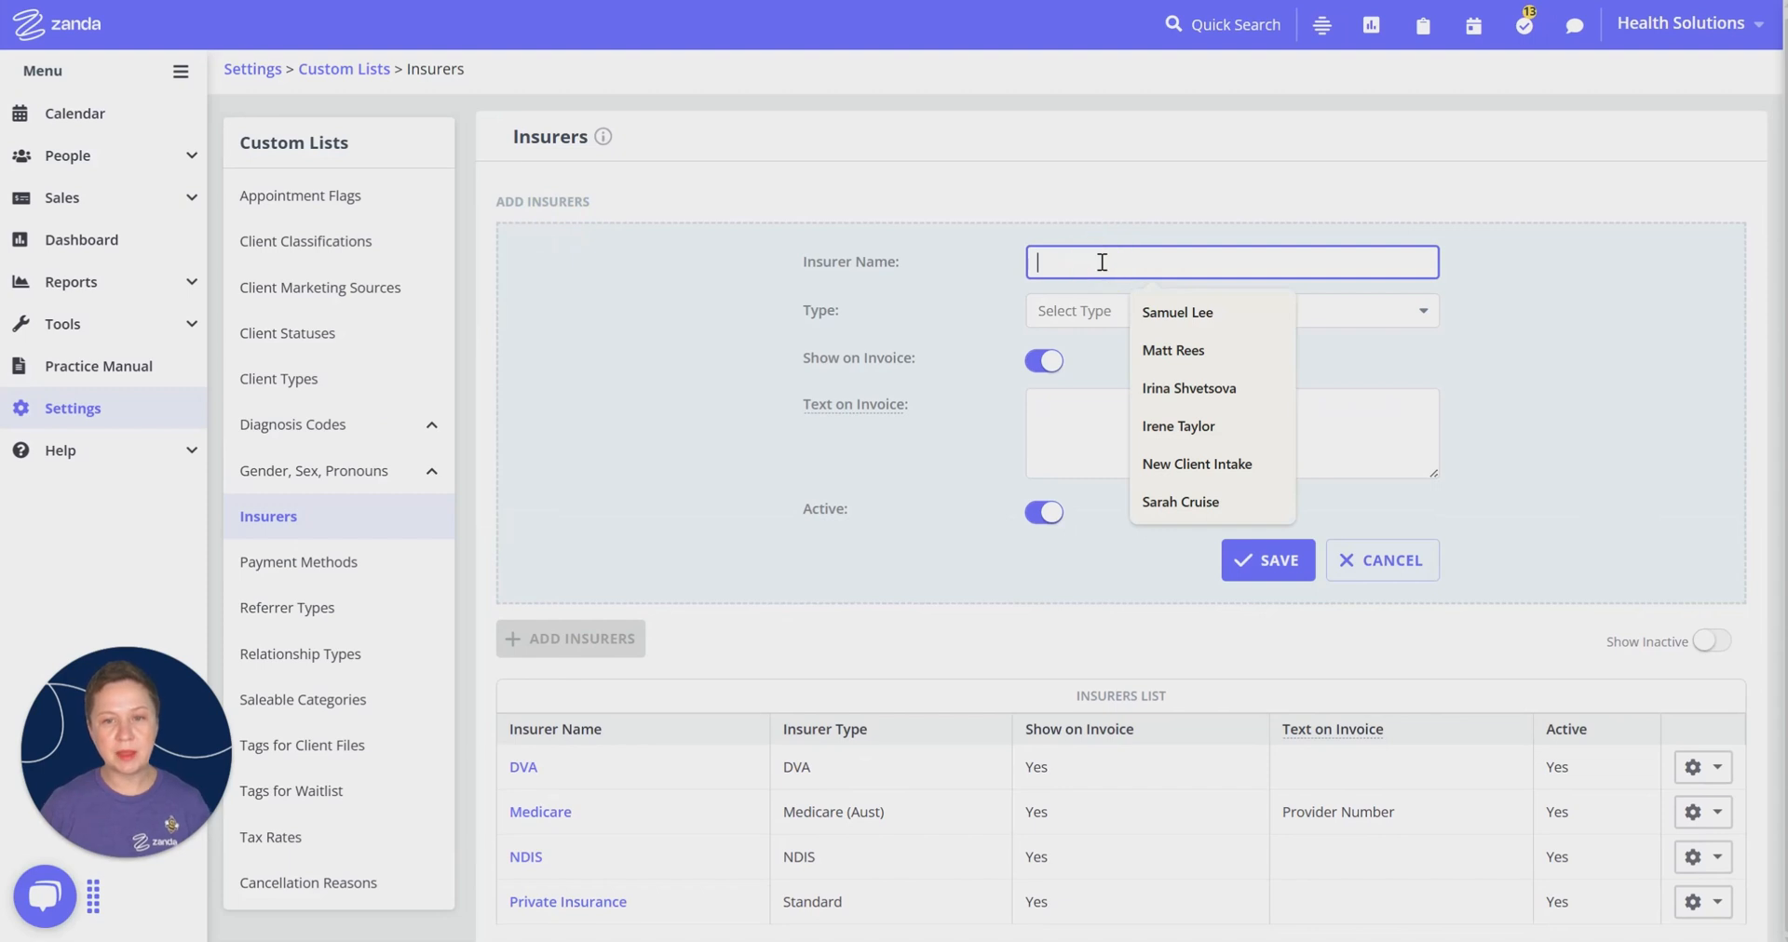
pyautogui.write('BUPA')
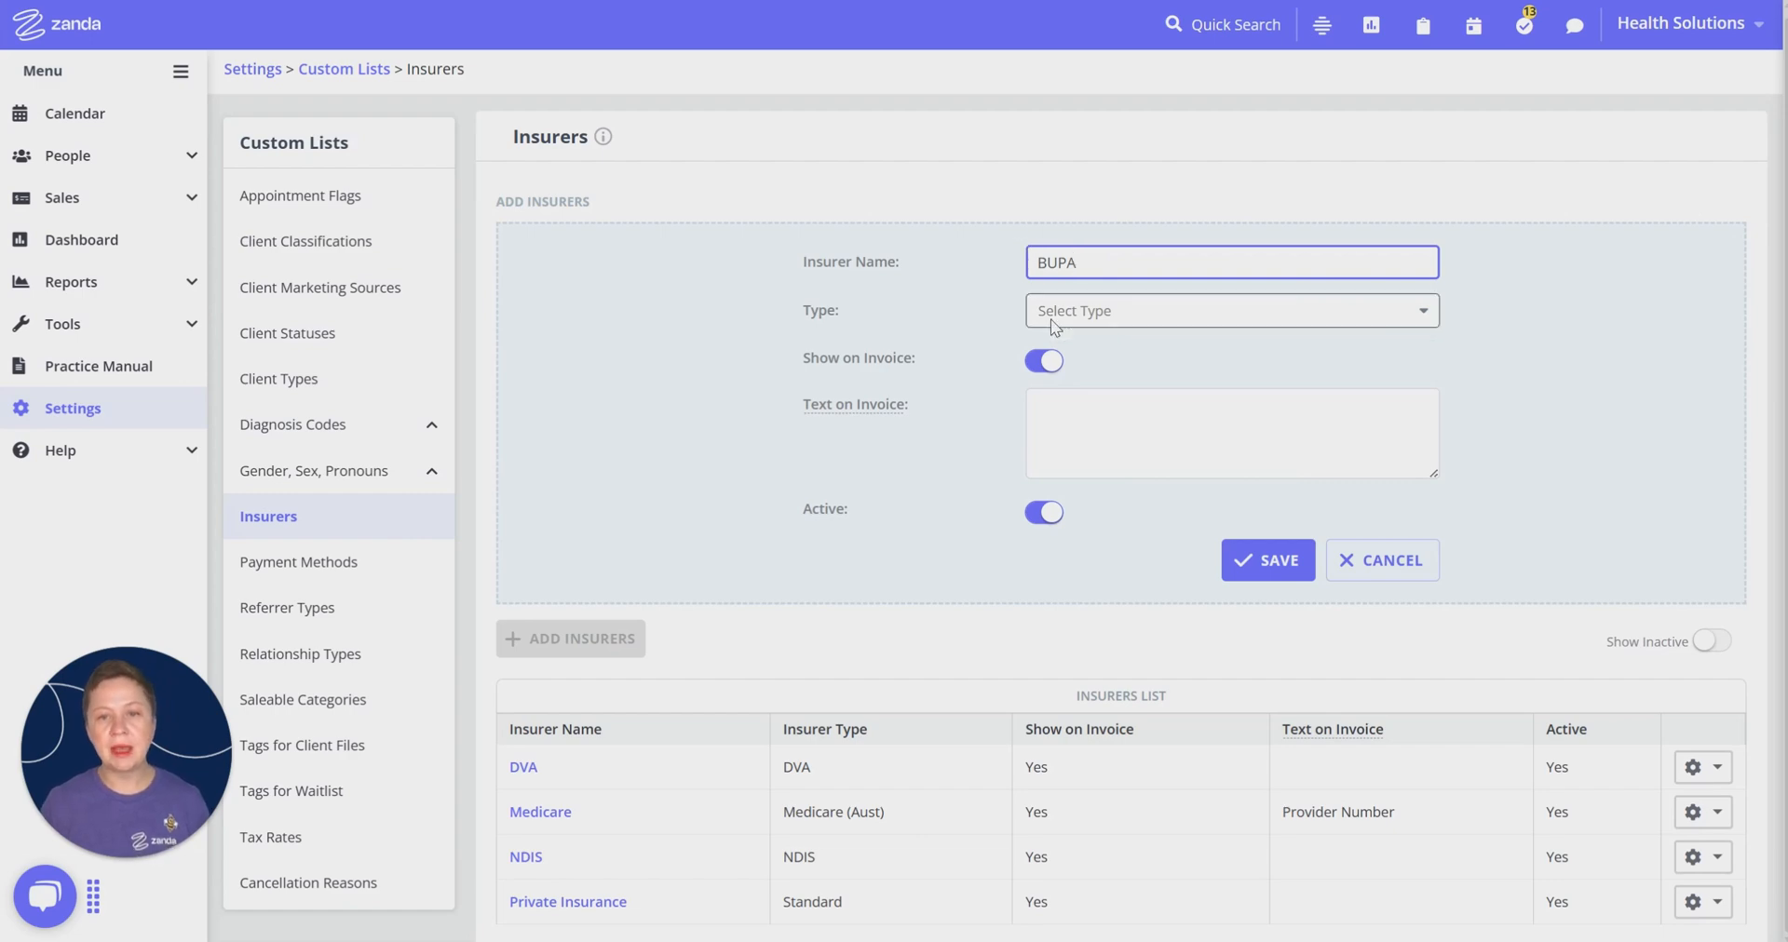
pyautogui.click(1104, 315)
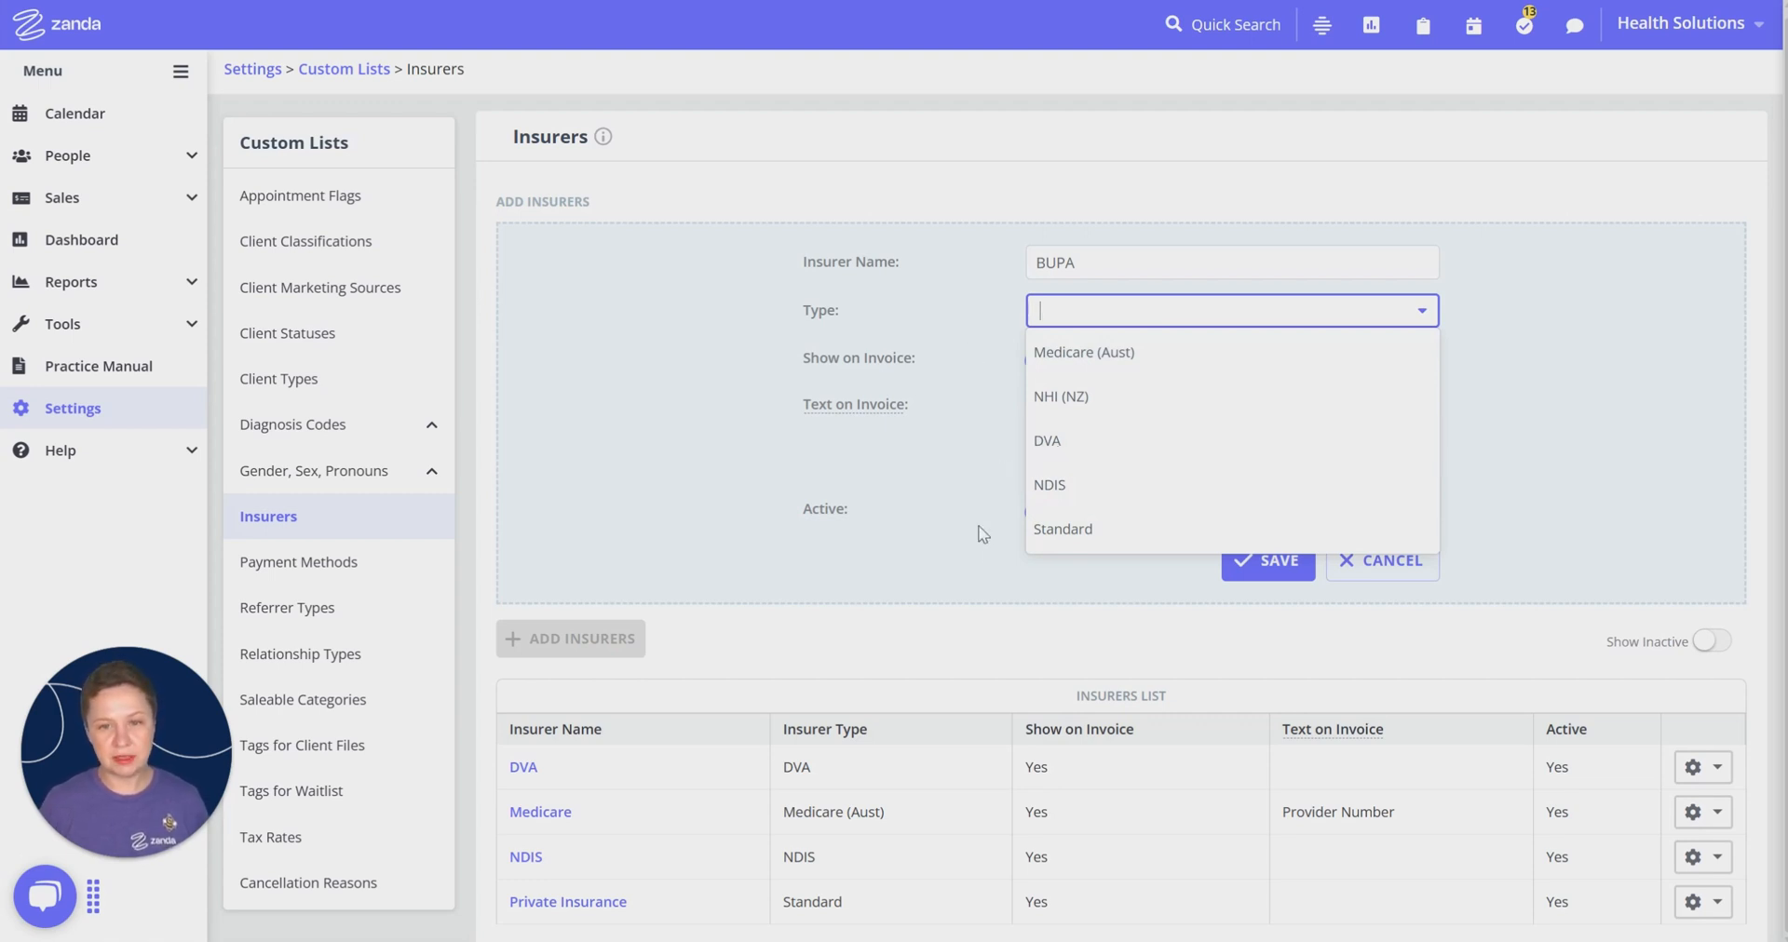
pyautogui.click(1075, 532)
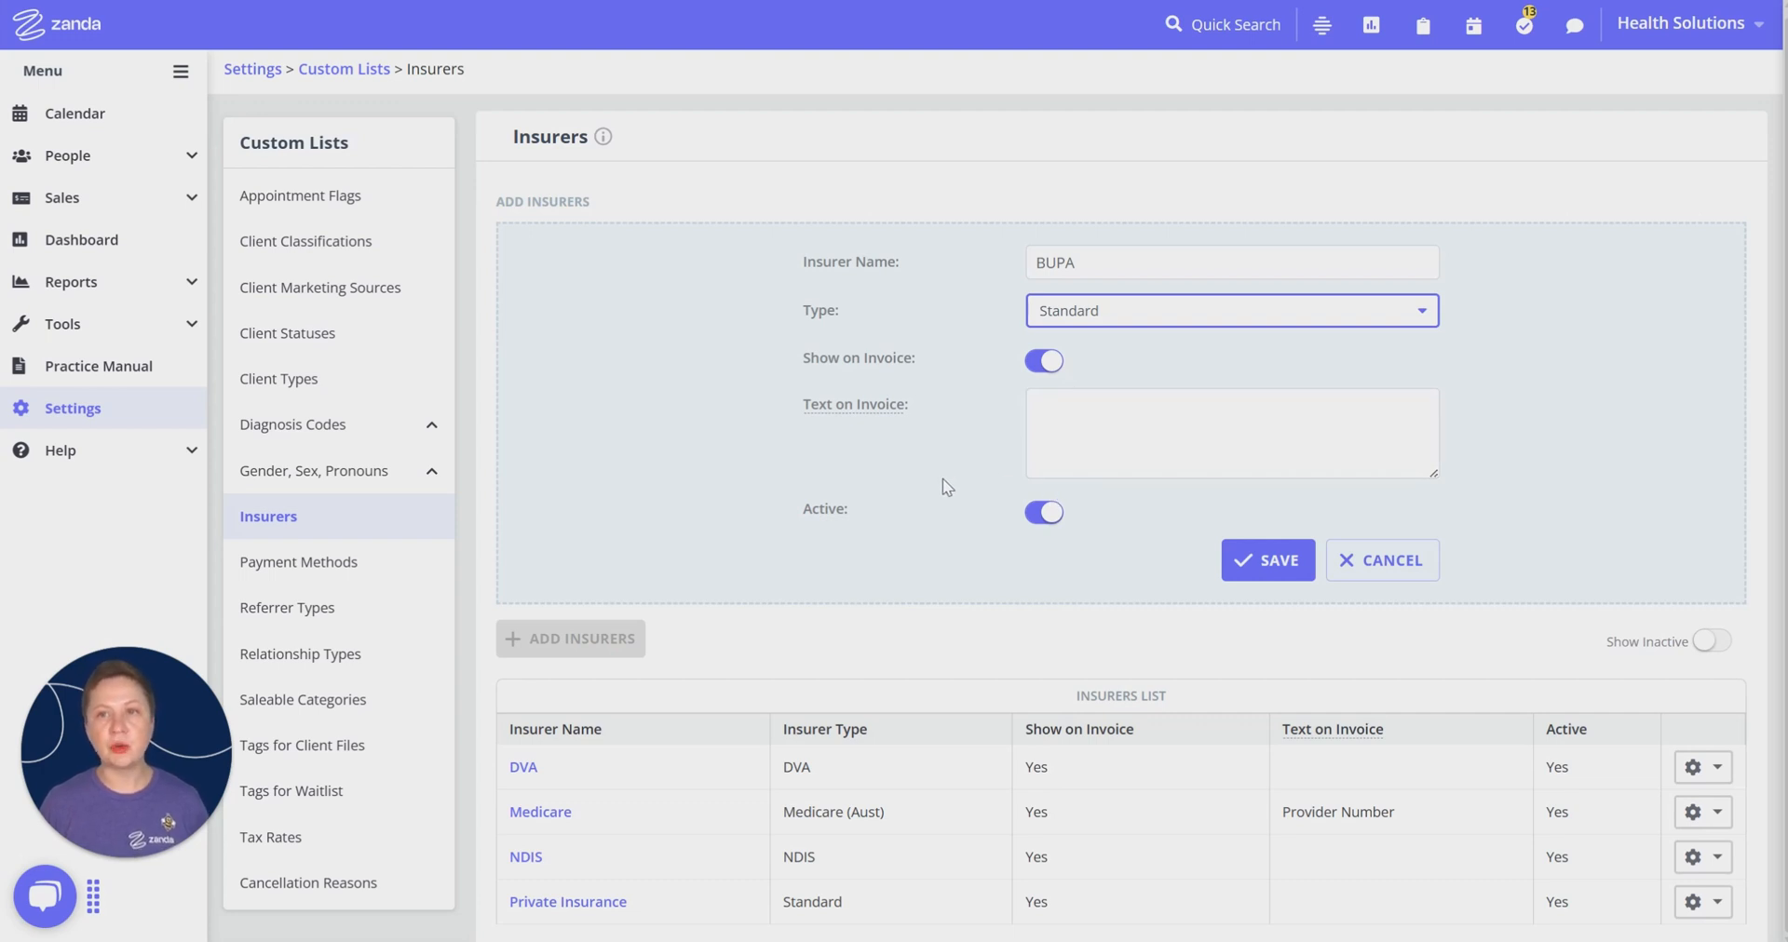
# Step: Give BUPA the invoice text 'BUPA provider number', save it, then return to Settings
pyautogui.click(1102, 421)
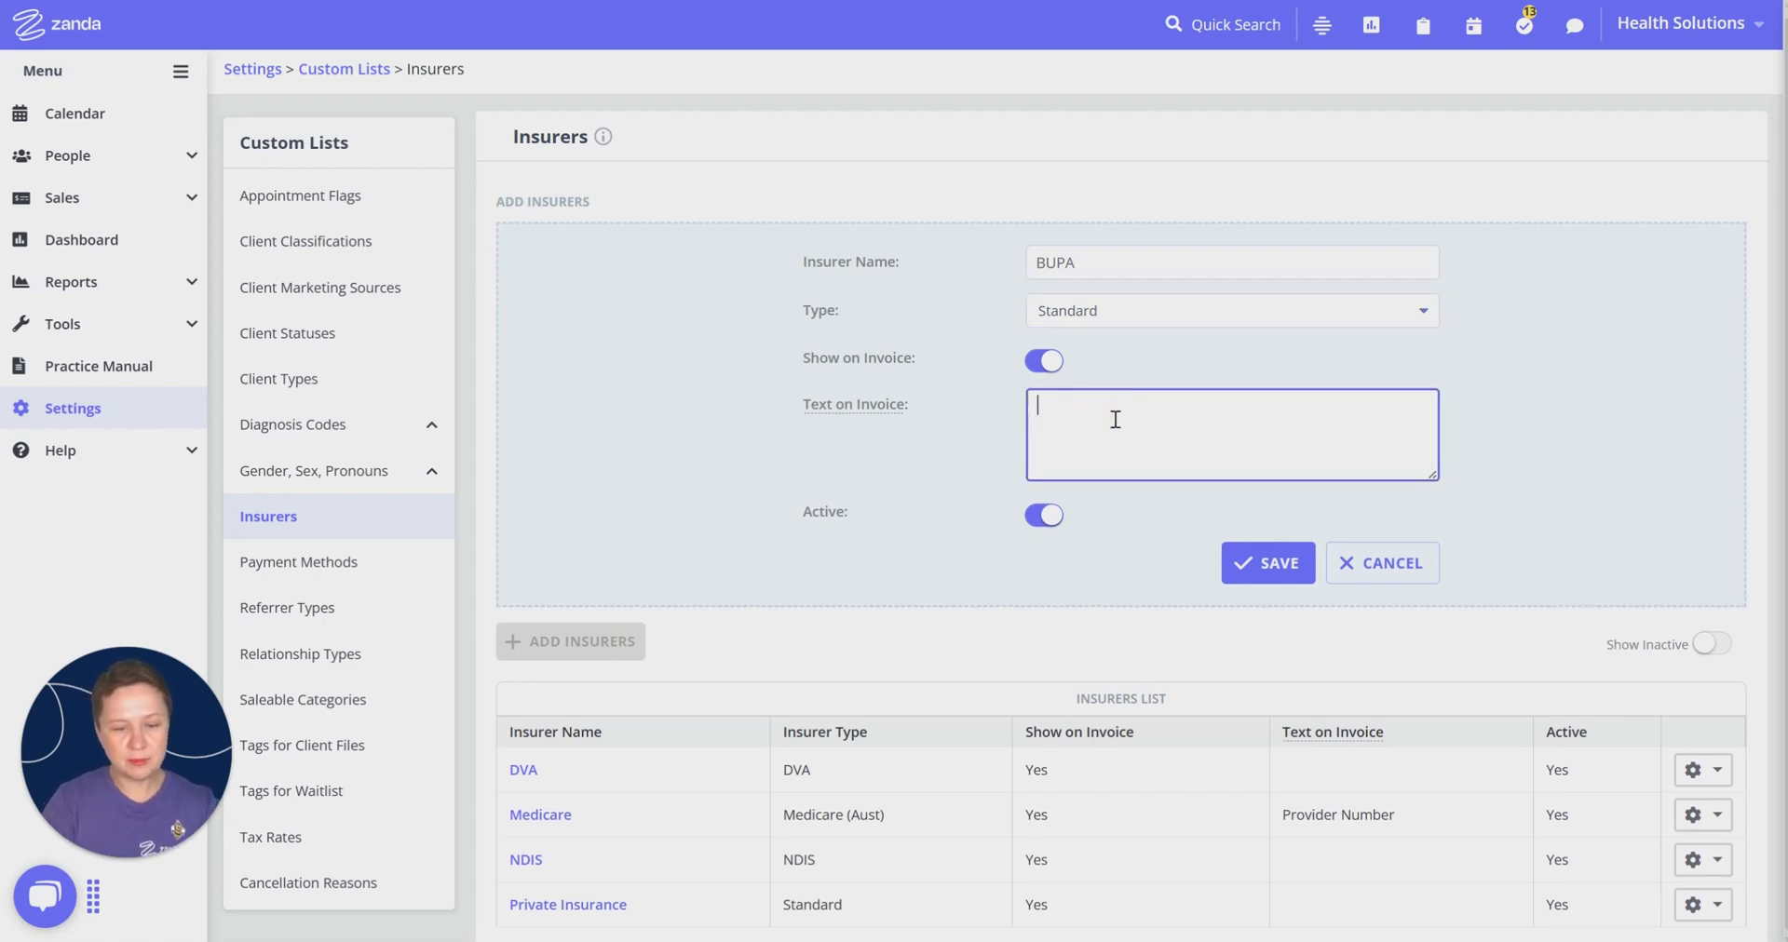
pyautogui.write('BUPA provider number:')
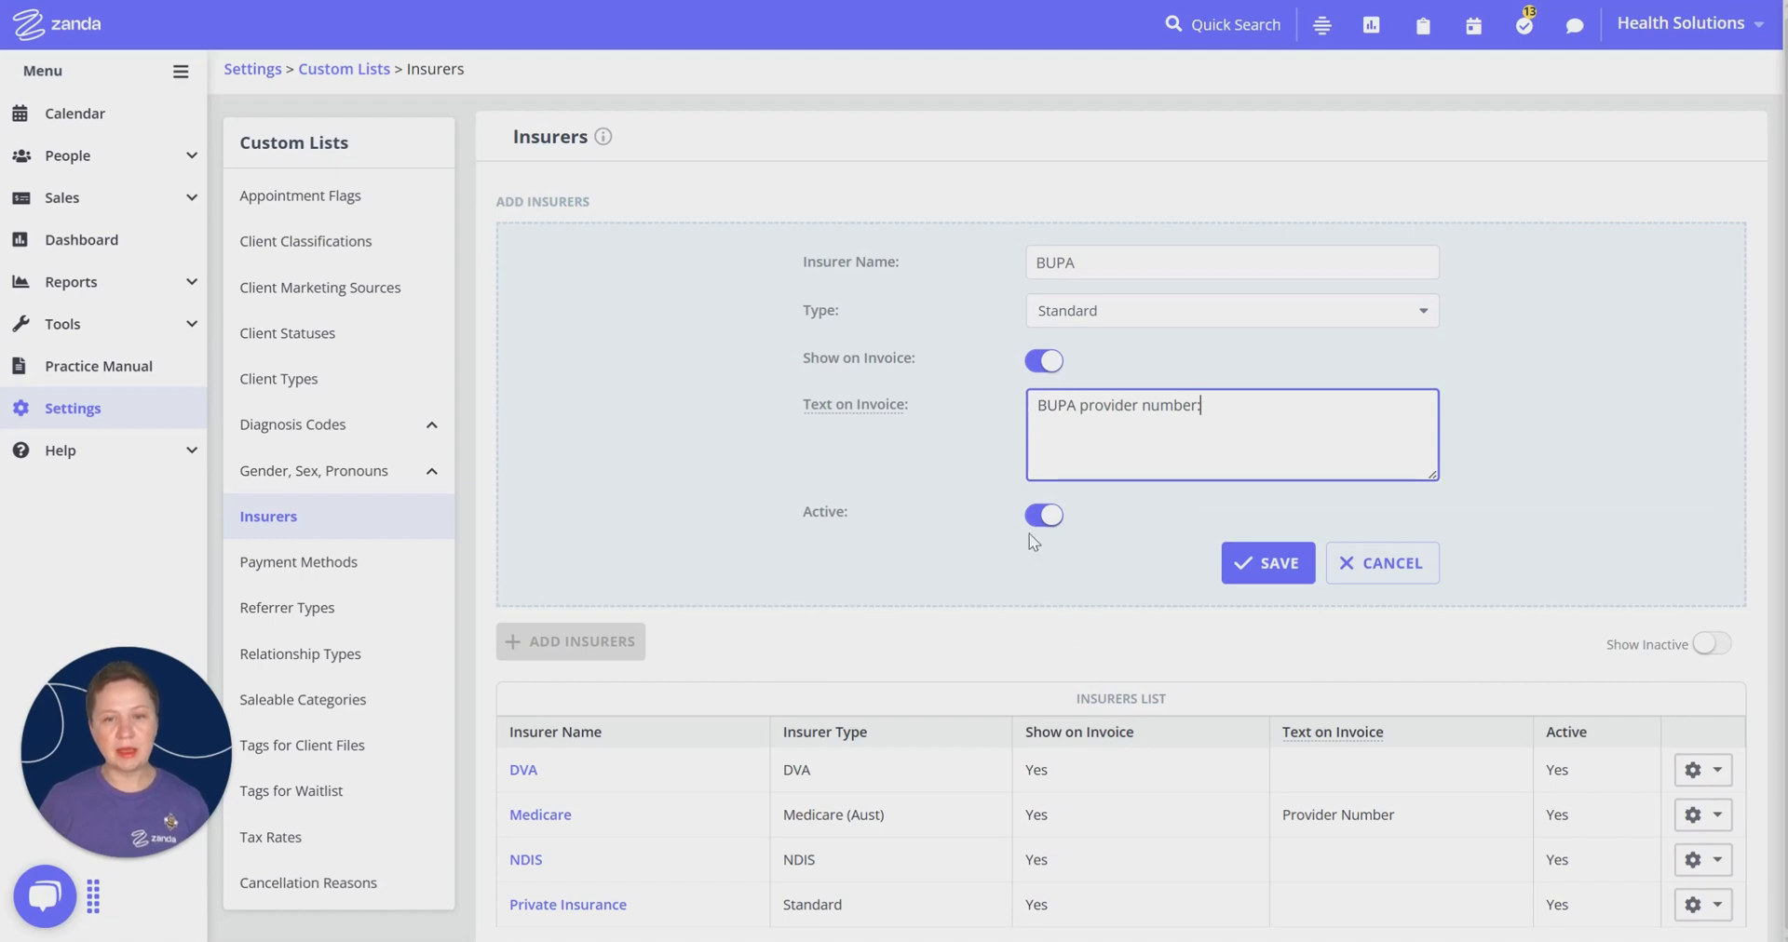
pyautogui.click(1268, 561)
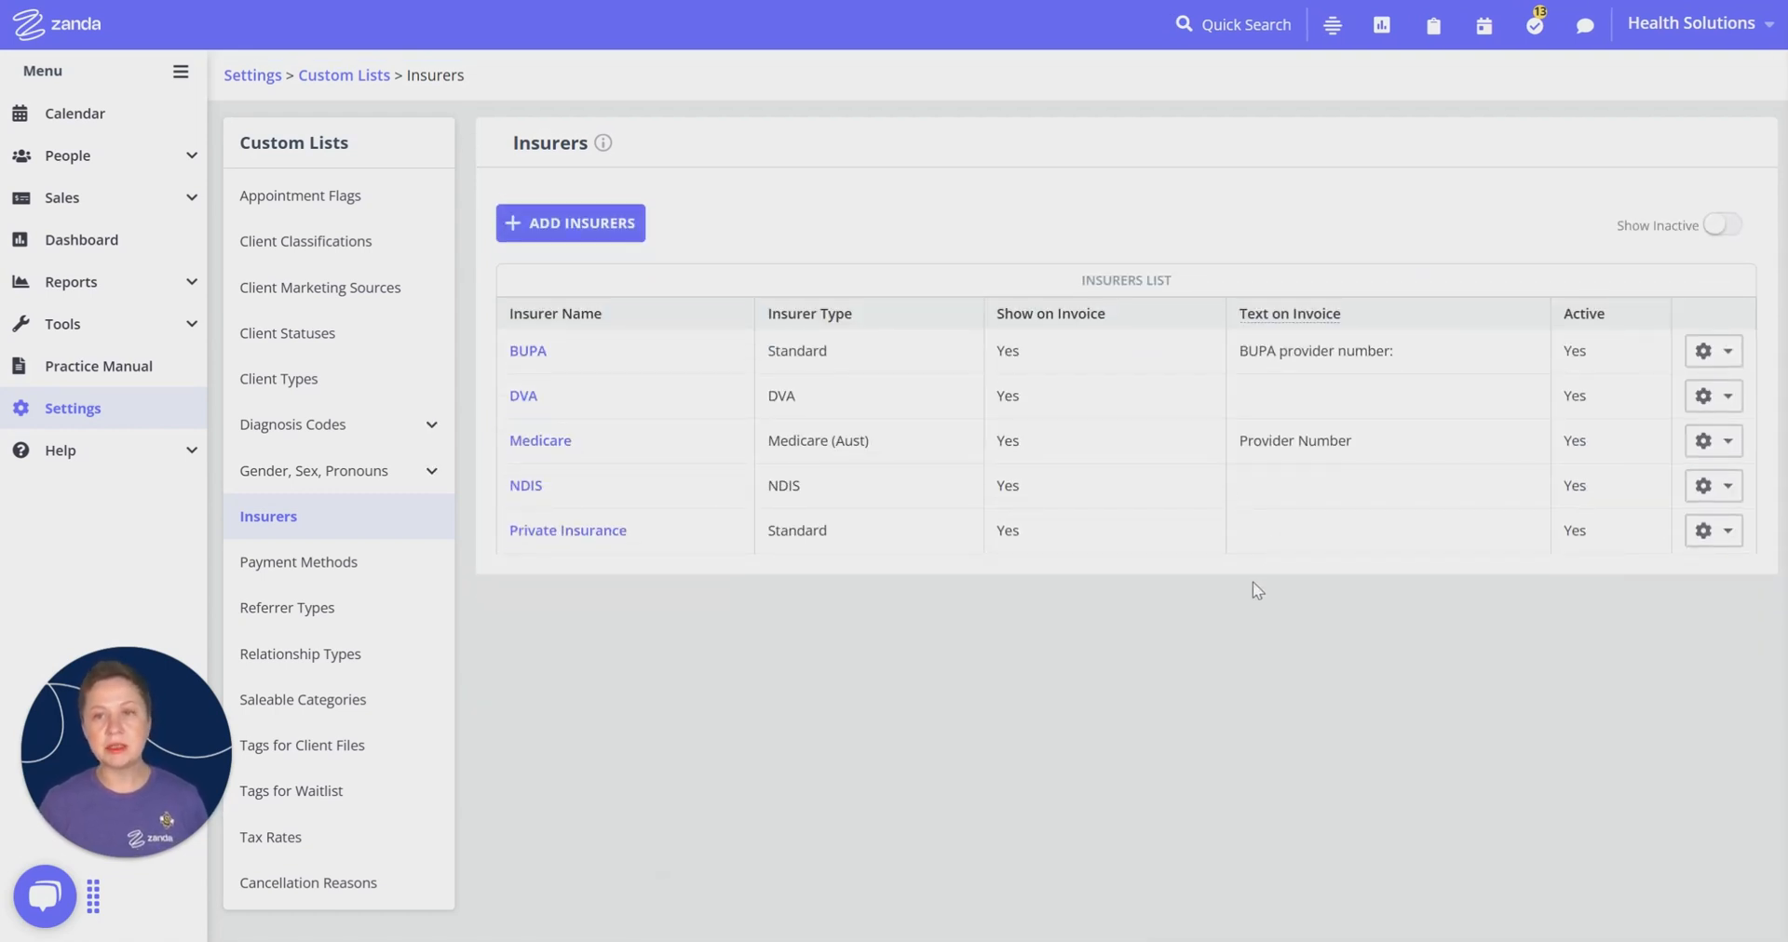
pyautogui.click(86, 126)
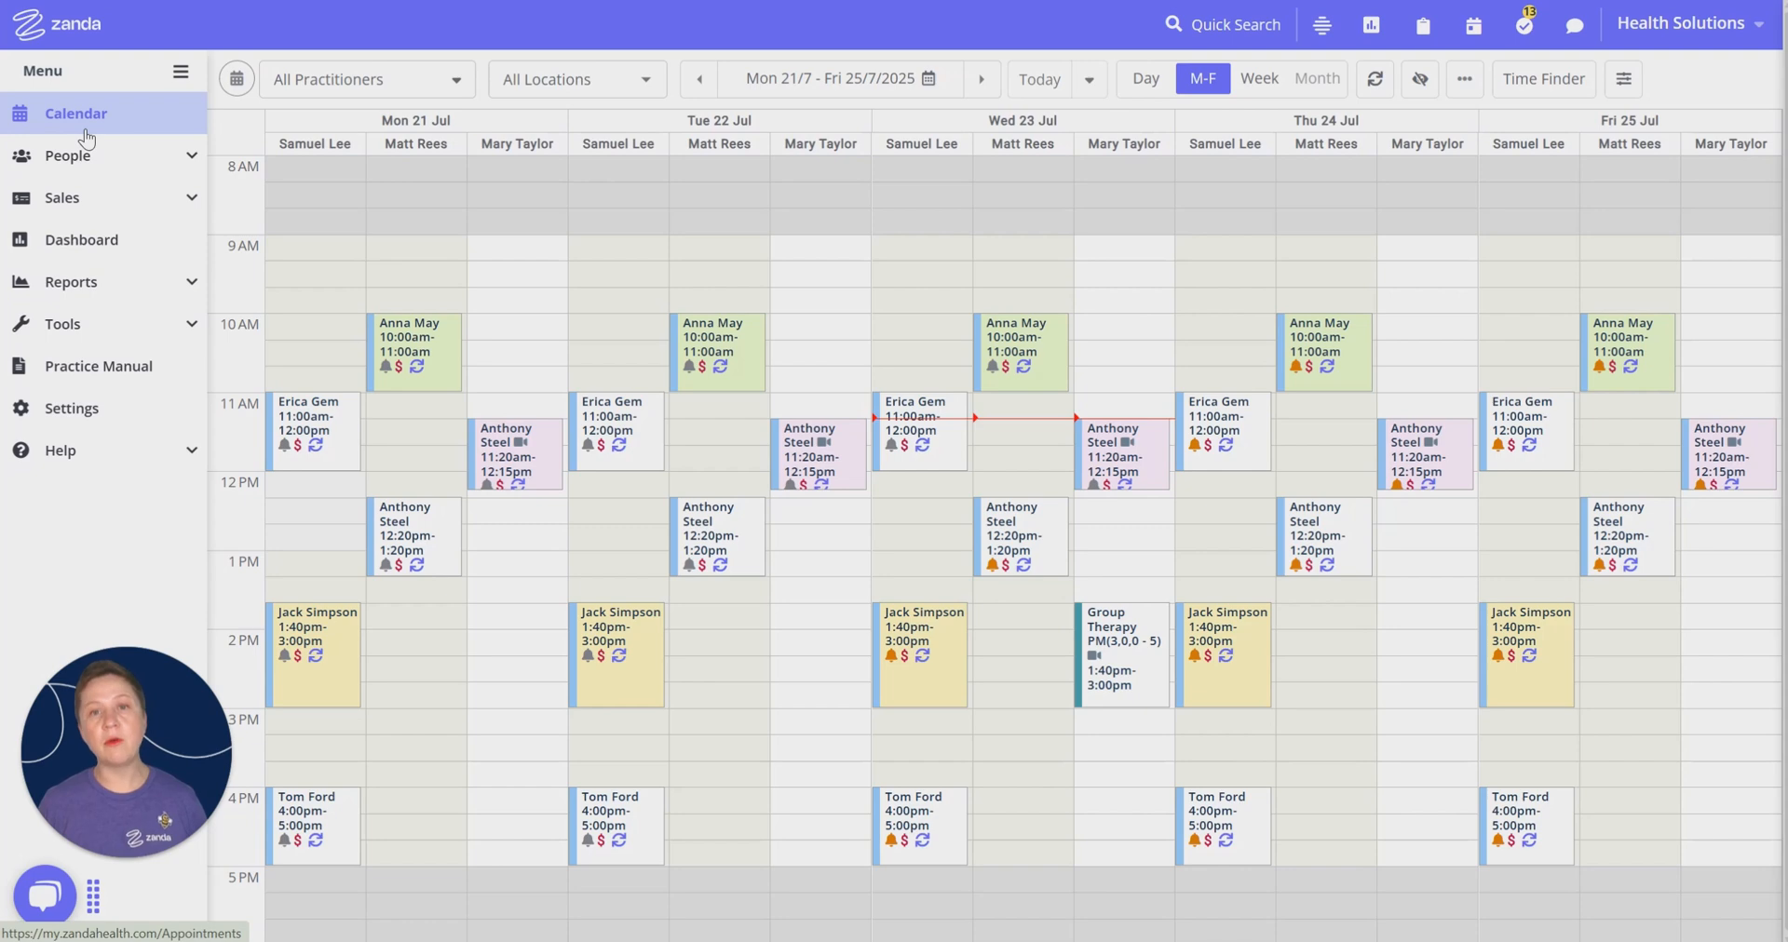
pyautogui.click(195, 419)
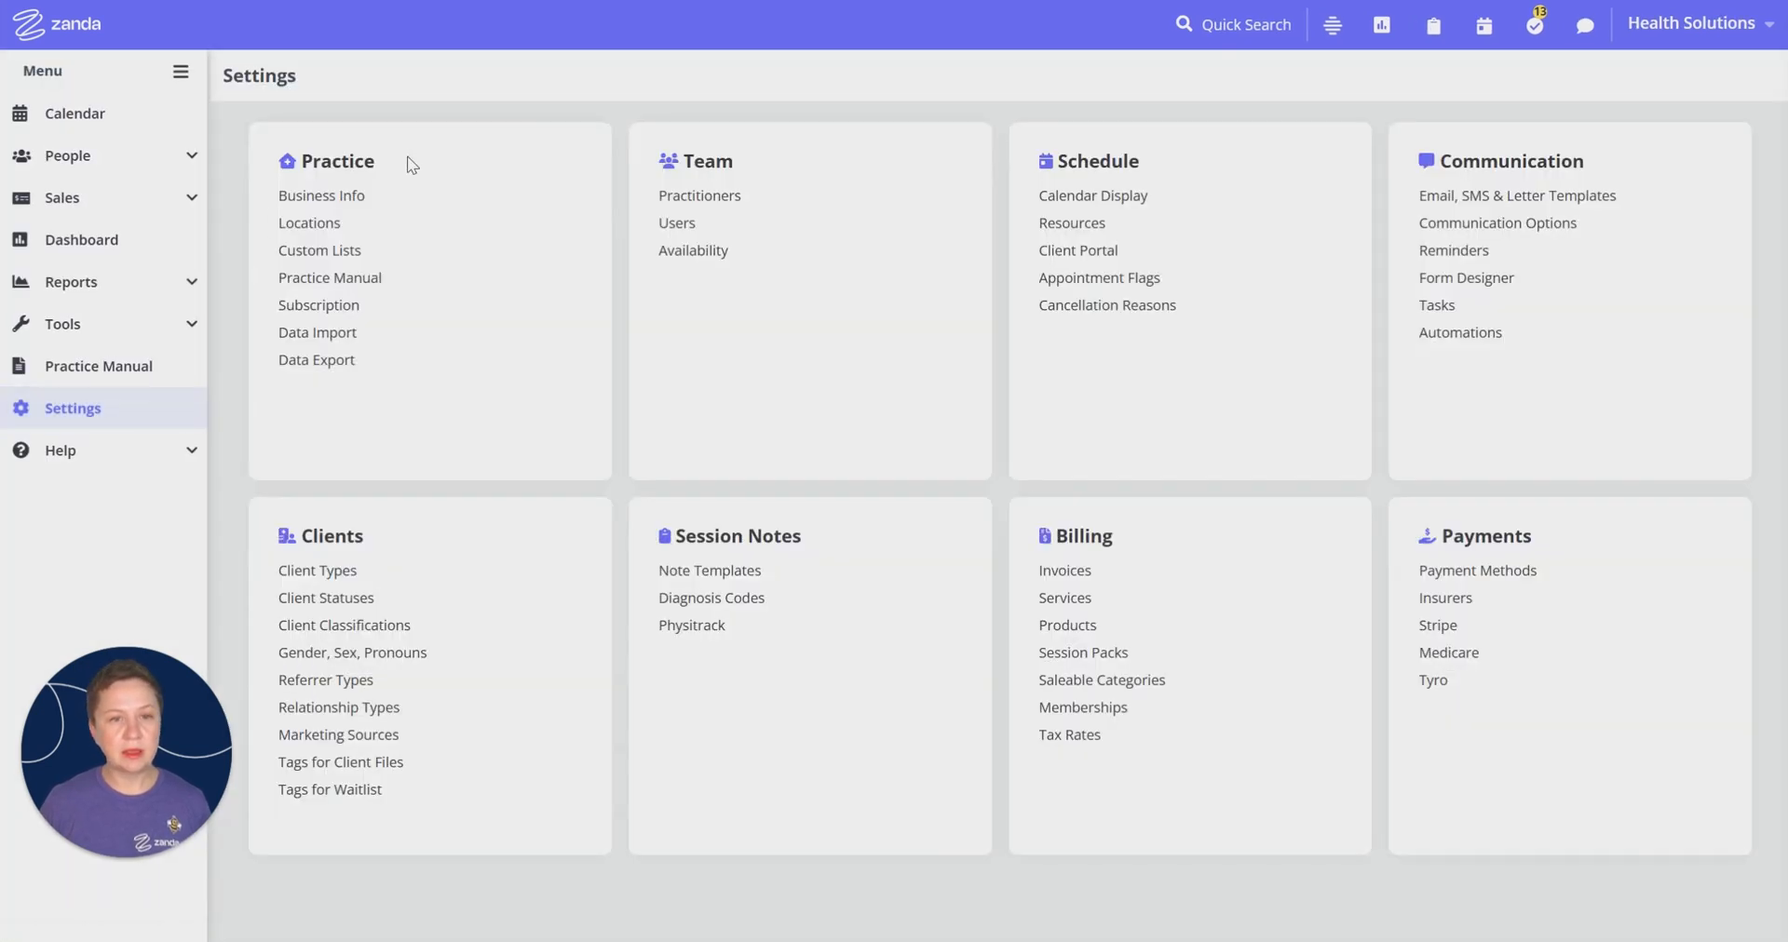
# Step: Open the second practitioner's Insurers page and start a new insurer entry alongside DVA
pyautogui.click(736, 200)
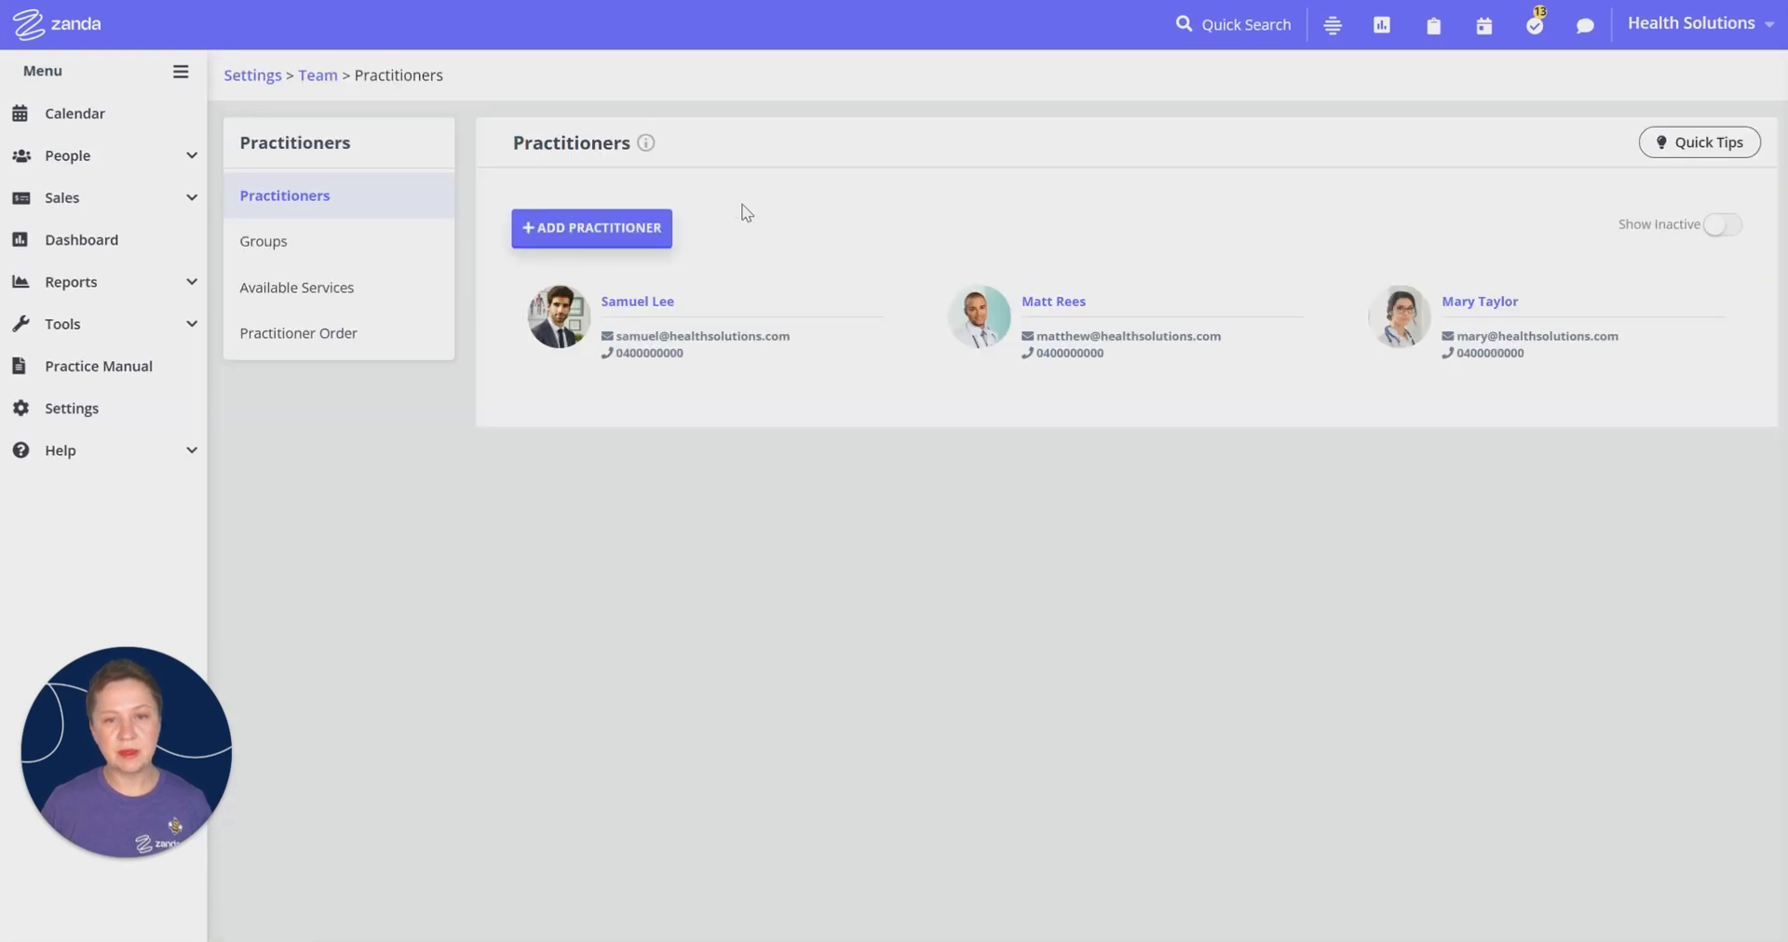
pyautogui.click(1057, 302)
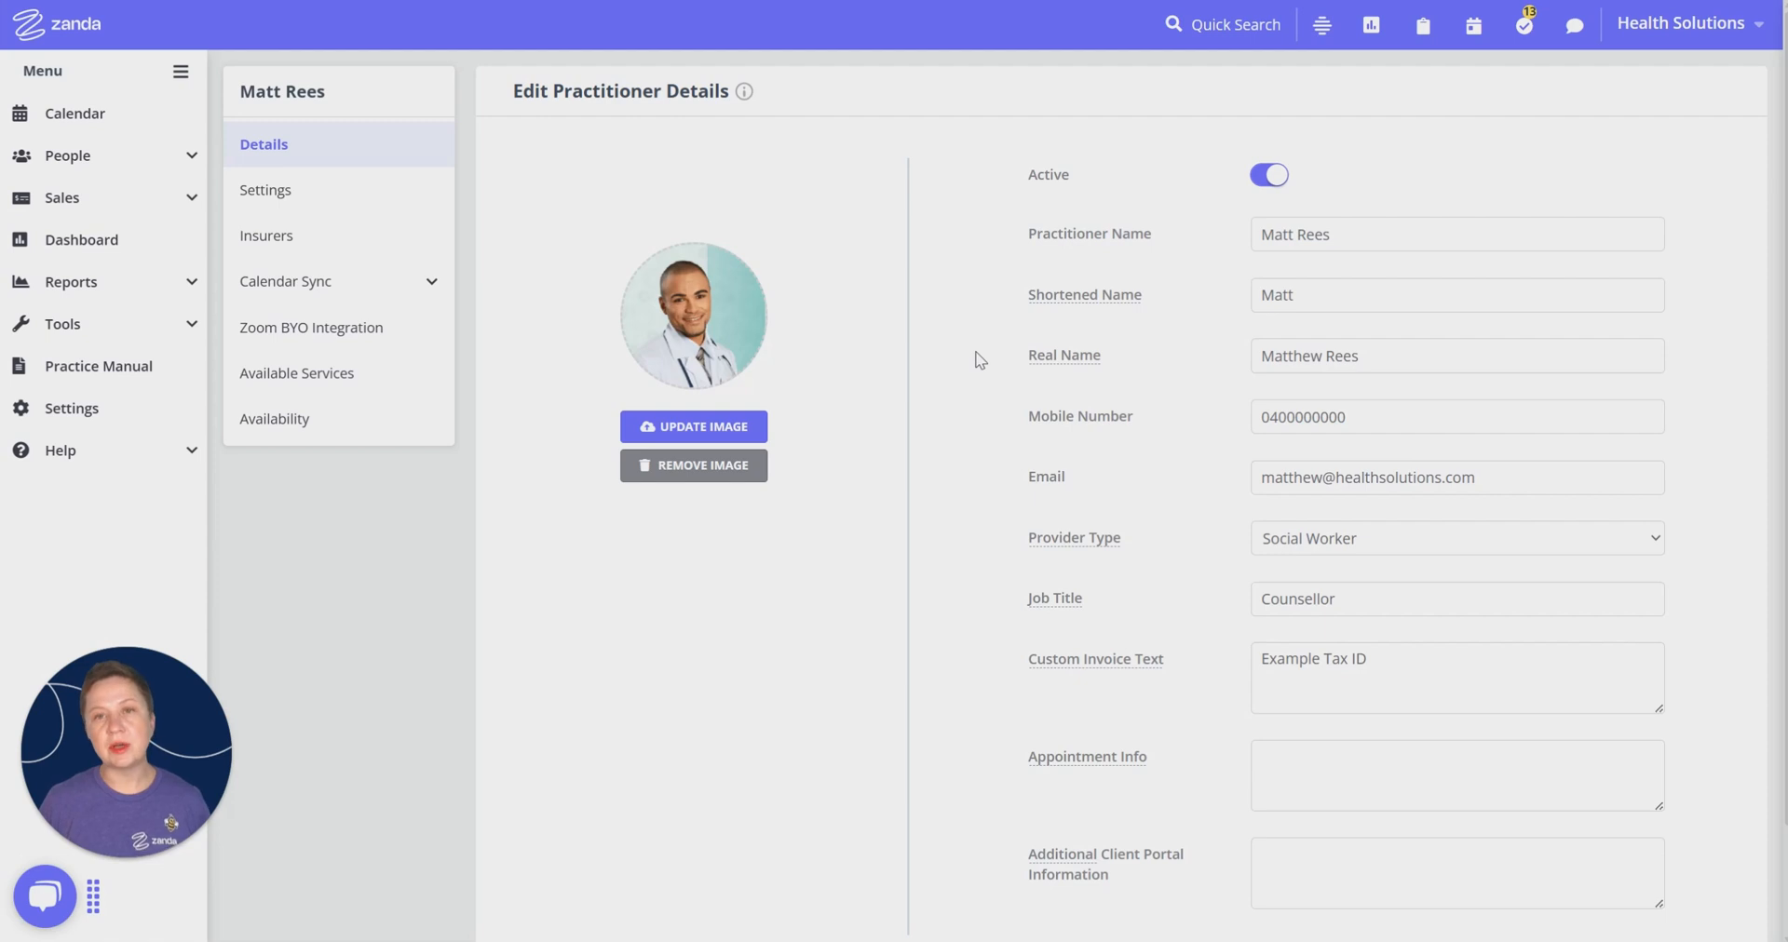
pyautogui.click(1701, 38)
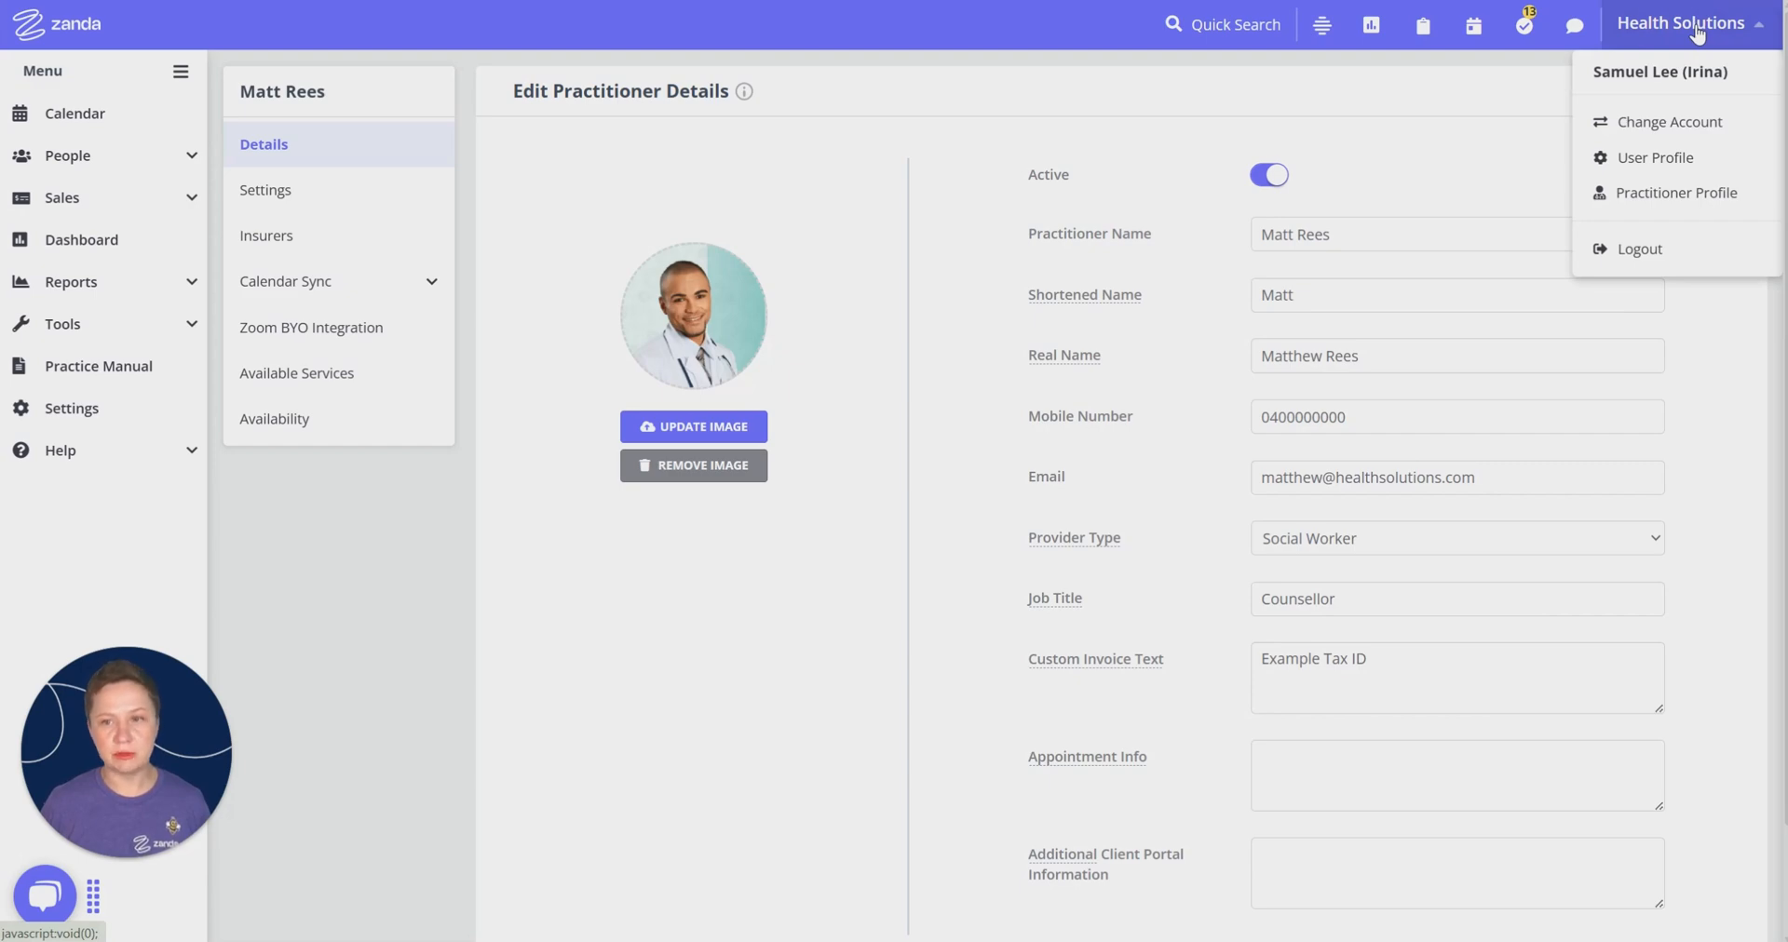
pyautogui.click(1642, 199)
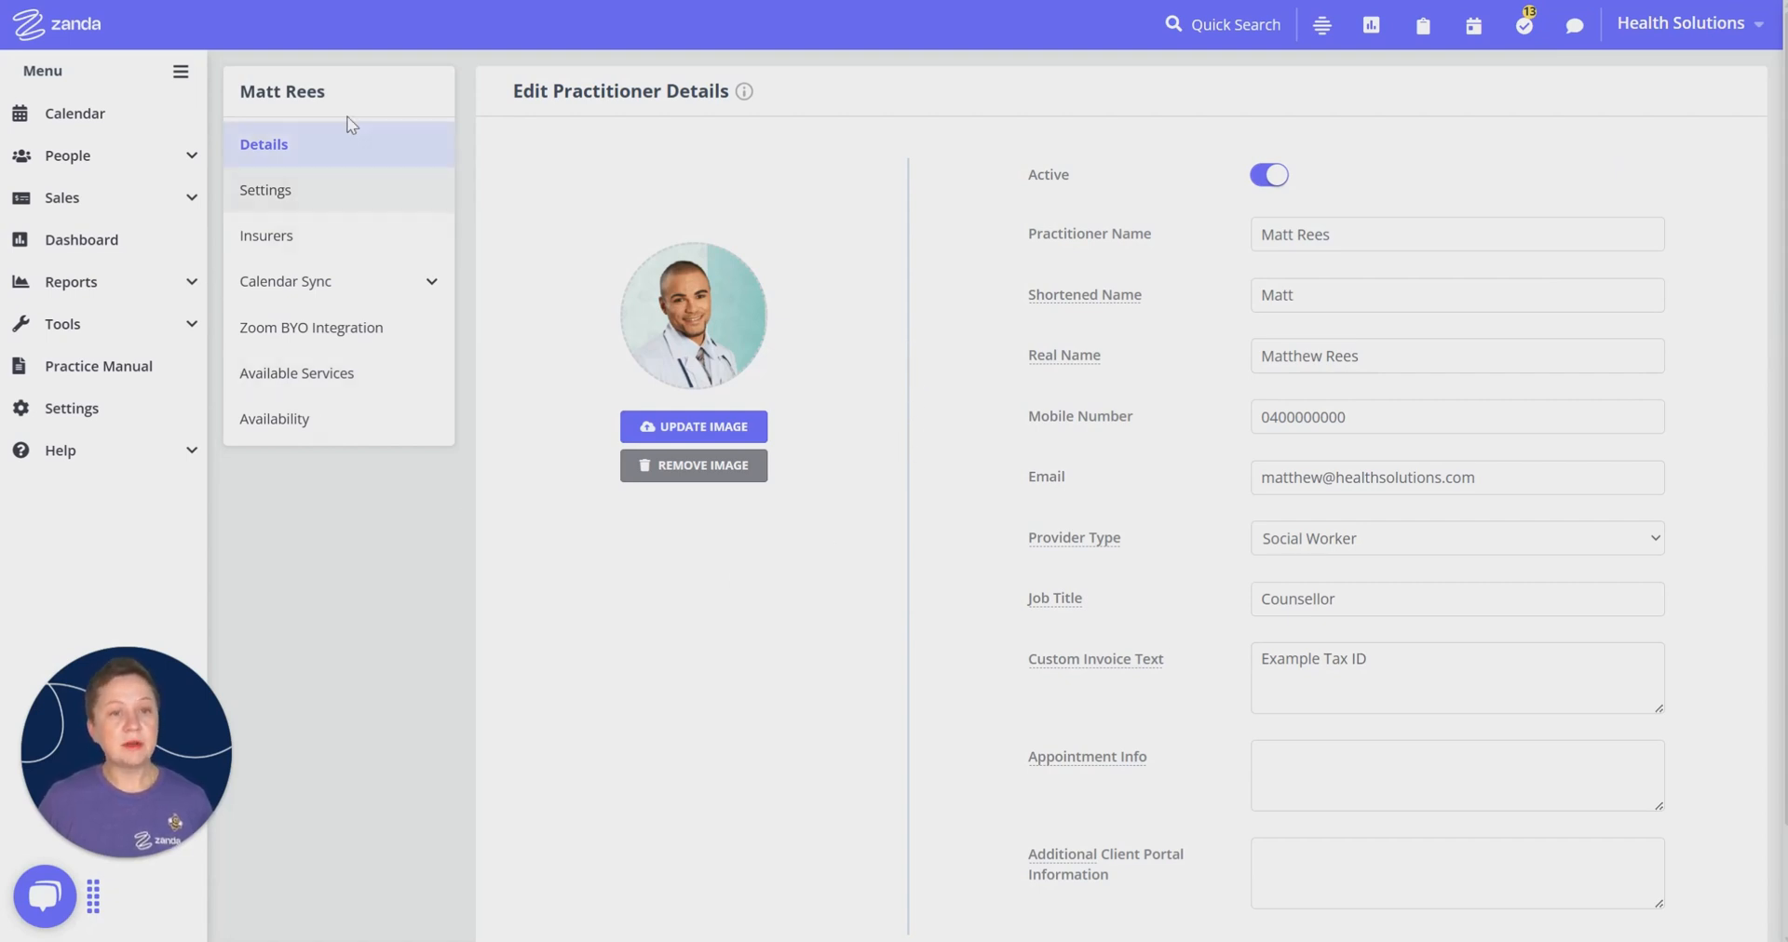
pyautogui.click(286, 249)
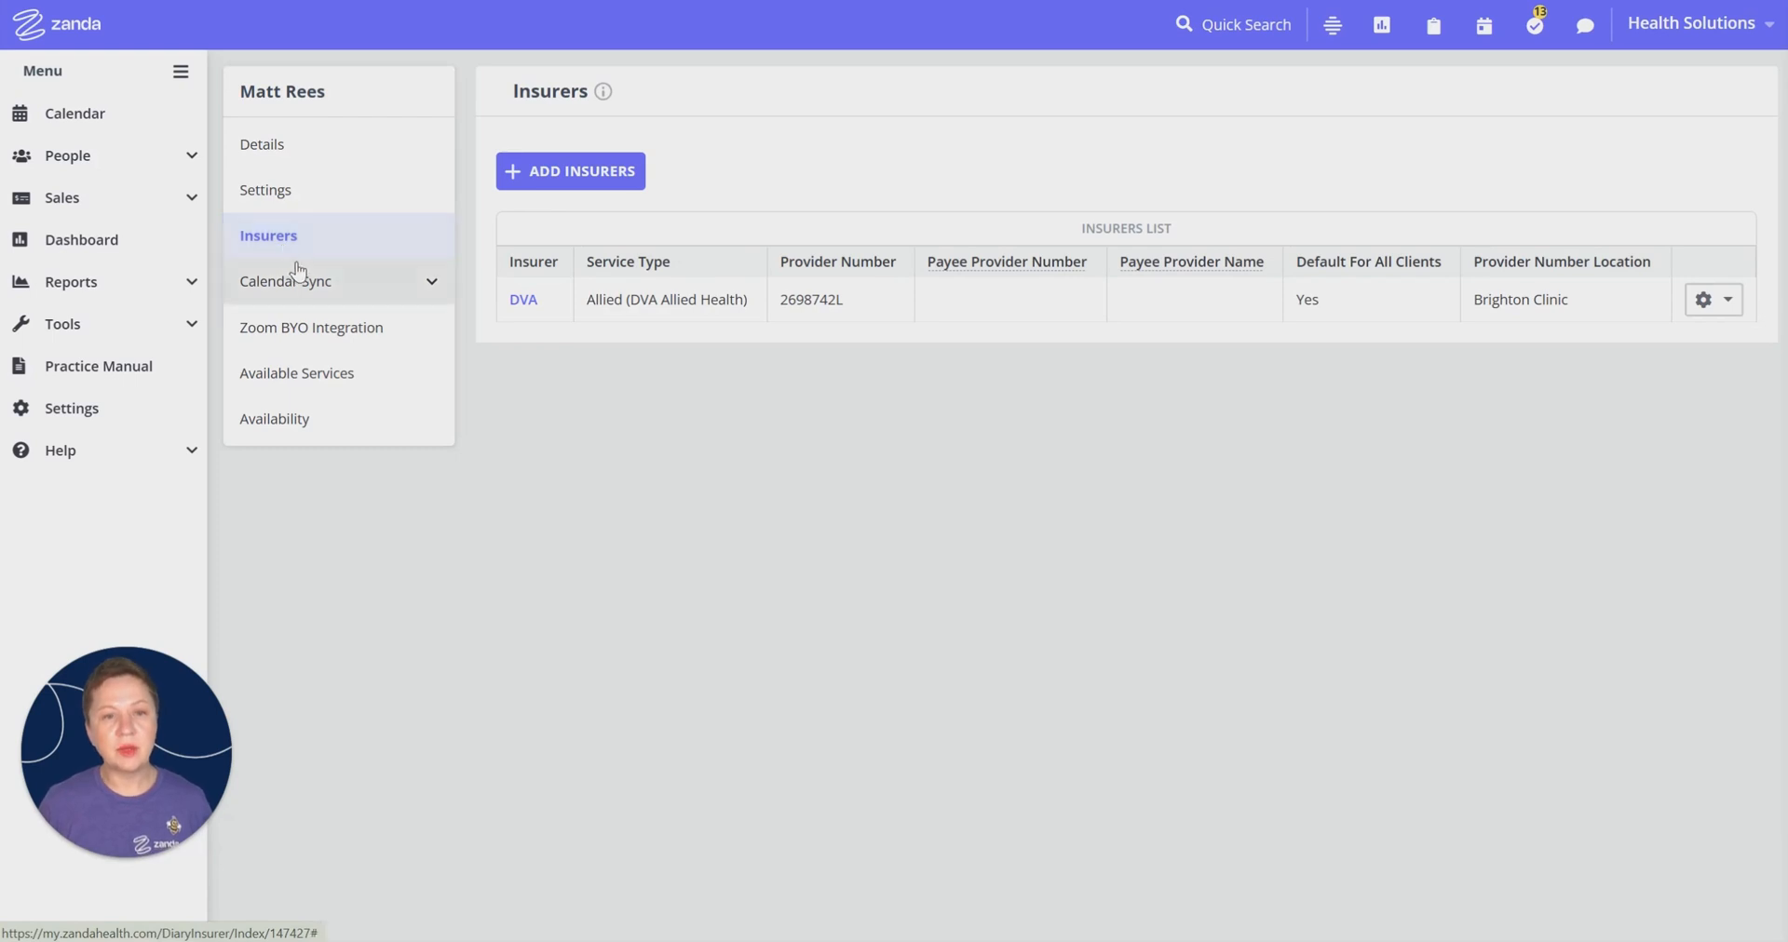
pyautogui.click(566, 173)
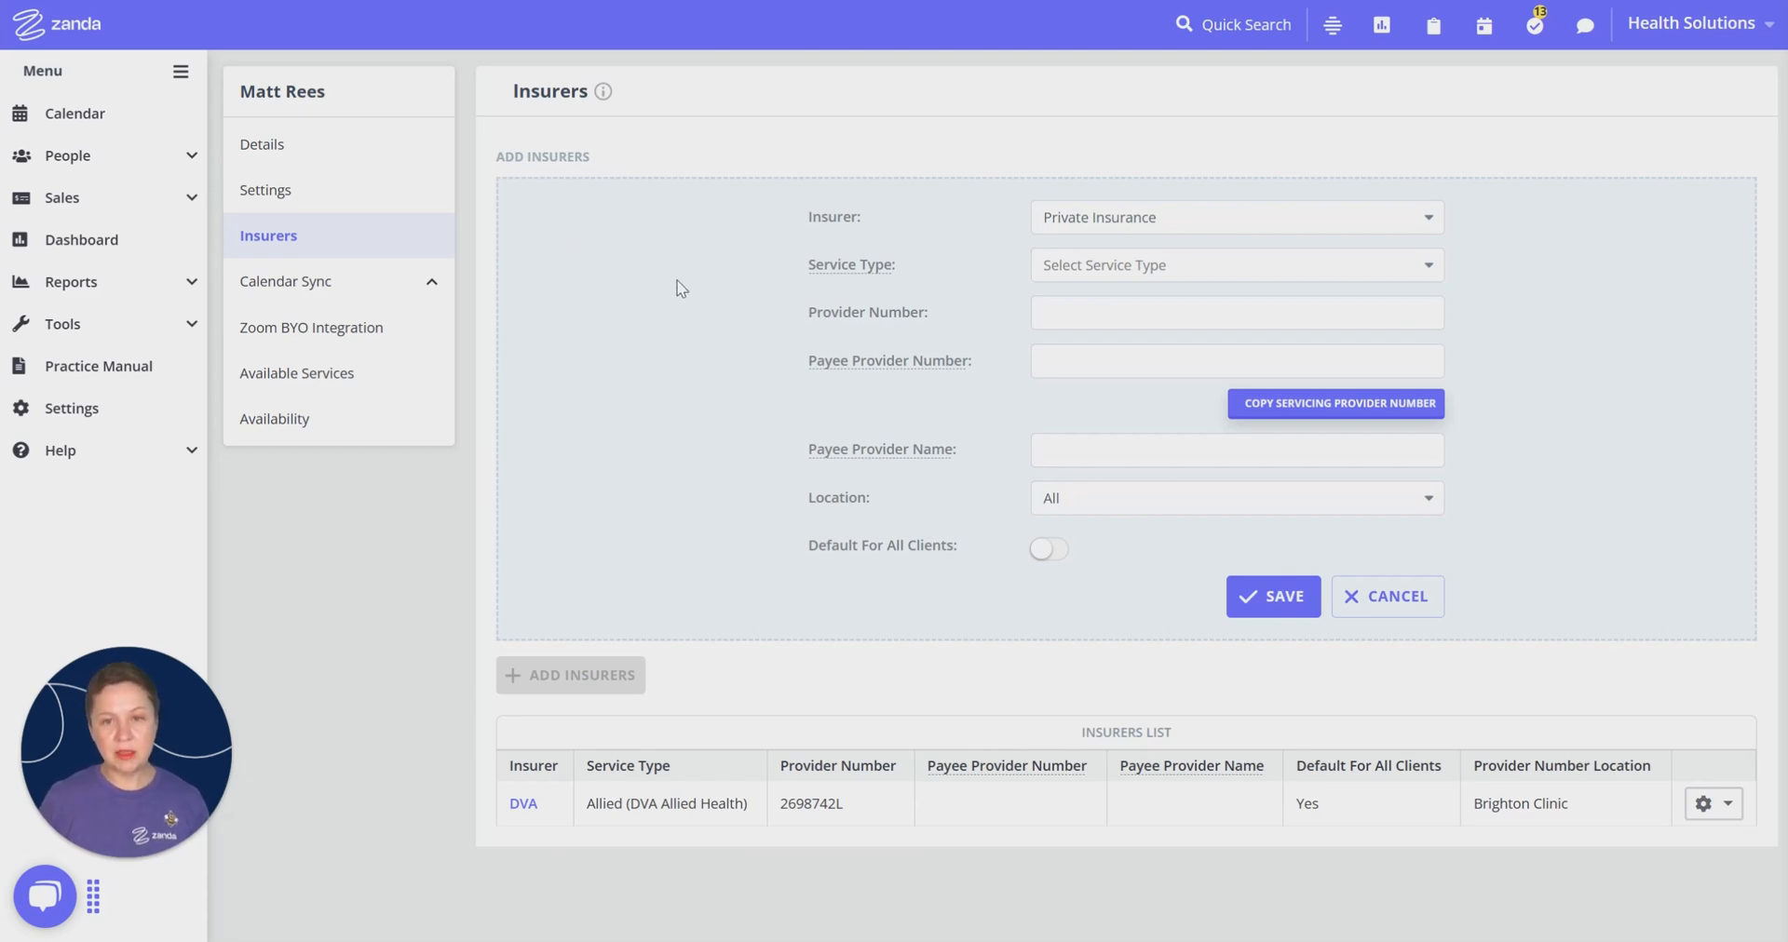
pyautogui.click(1080, 222)
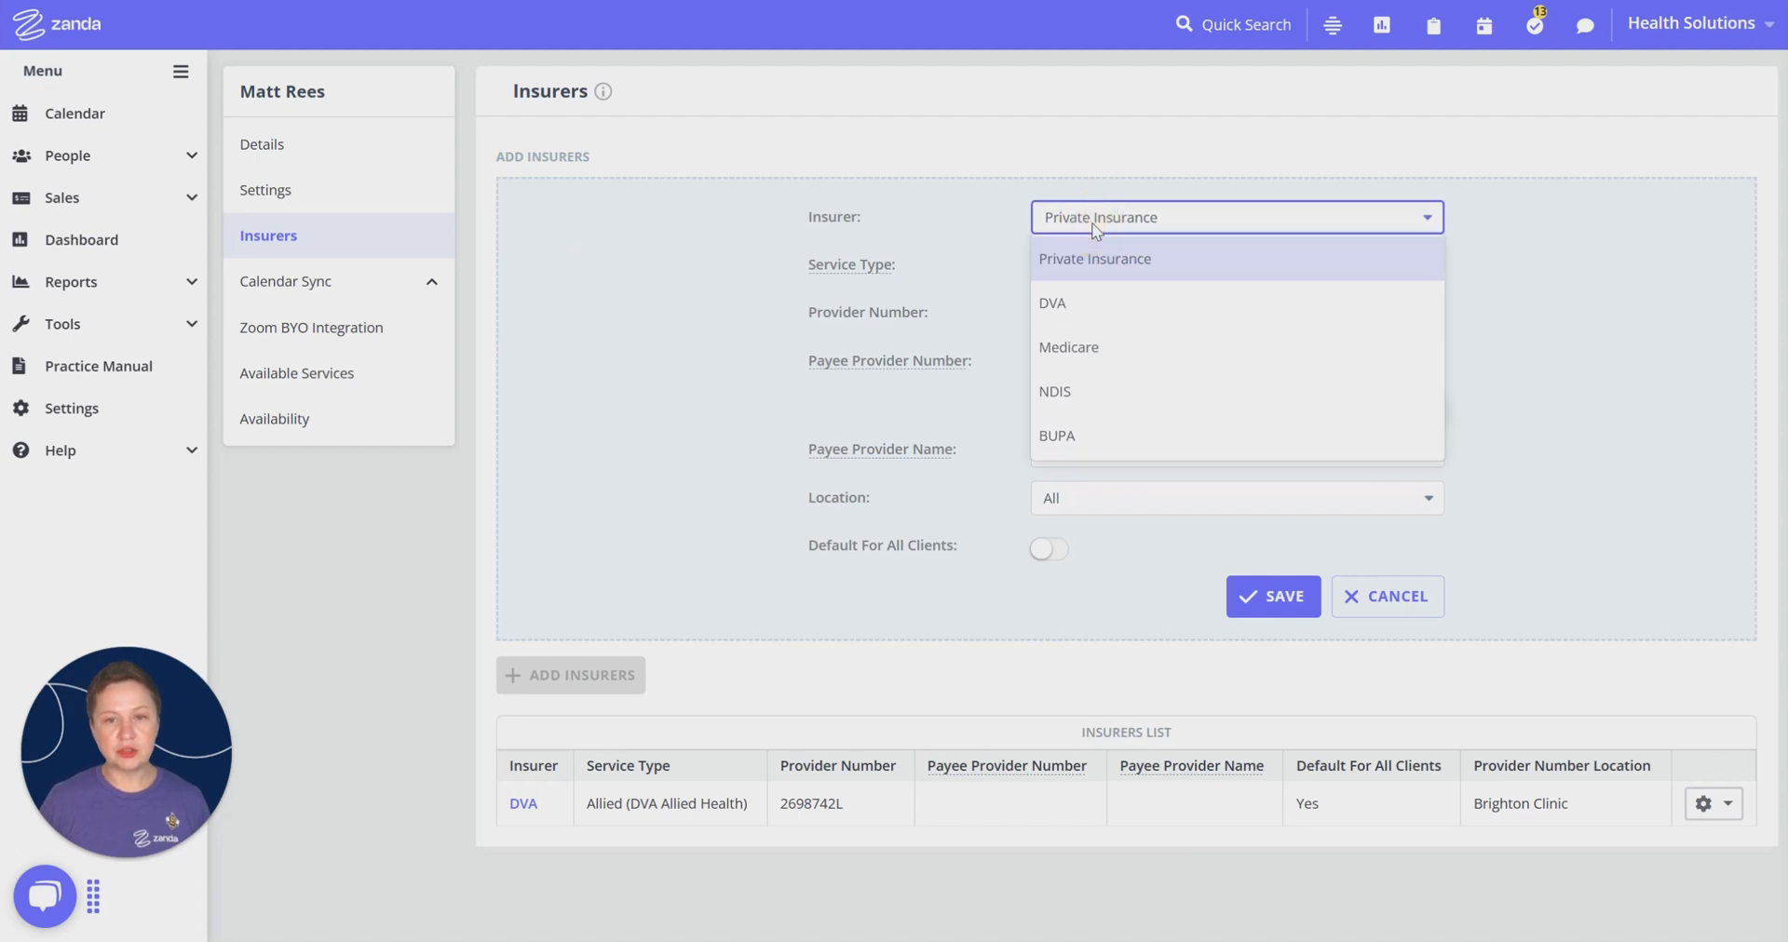
pyautogui.click(1062, 436)
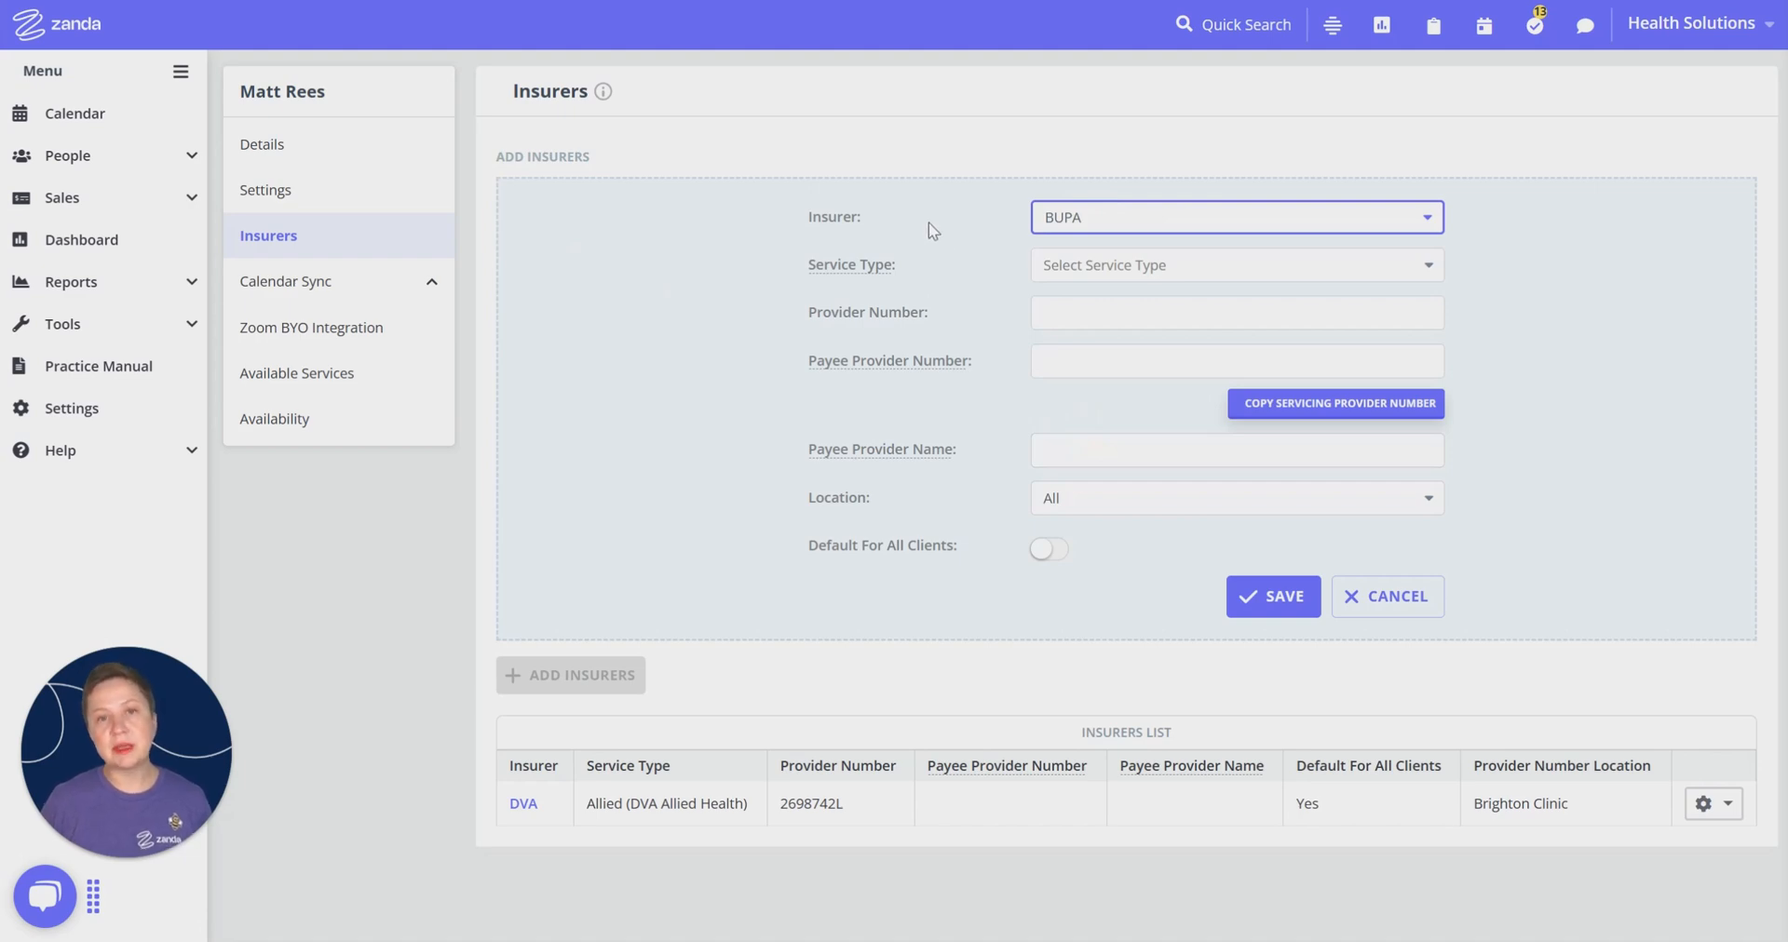
pyautogui.click(1071, 264)
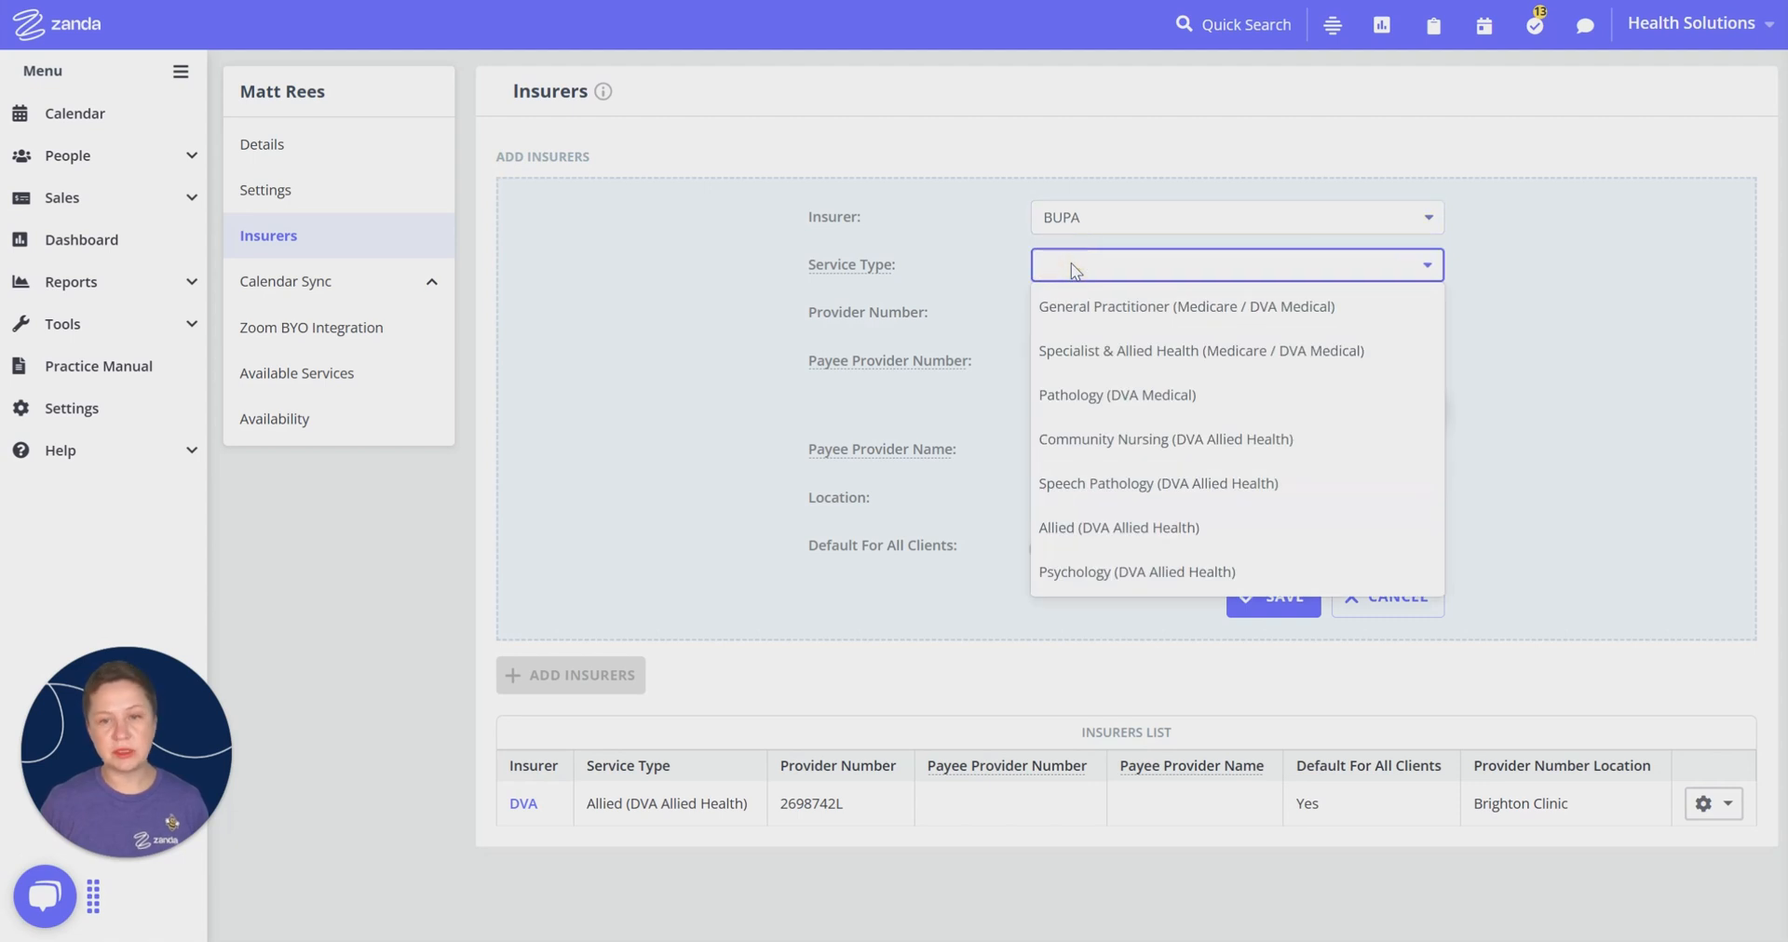
pyautogui.click(1048, 265)
pyautogui.click(909, 244)
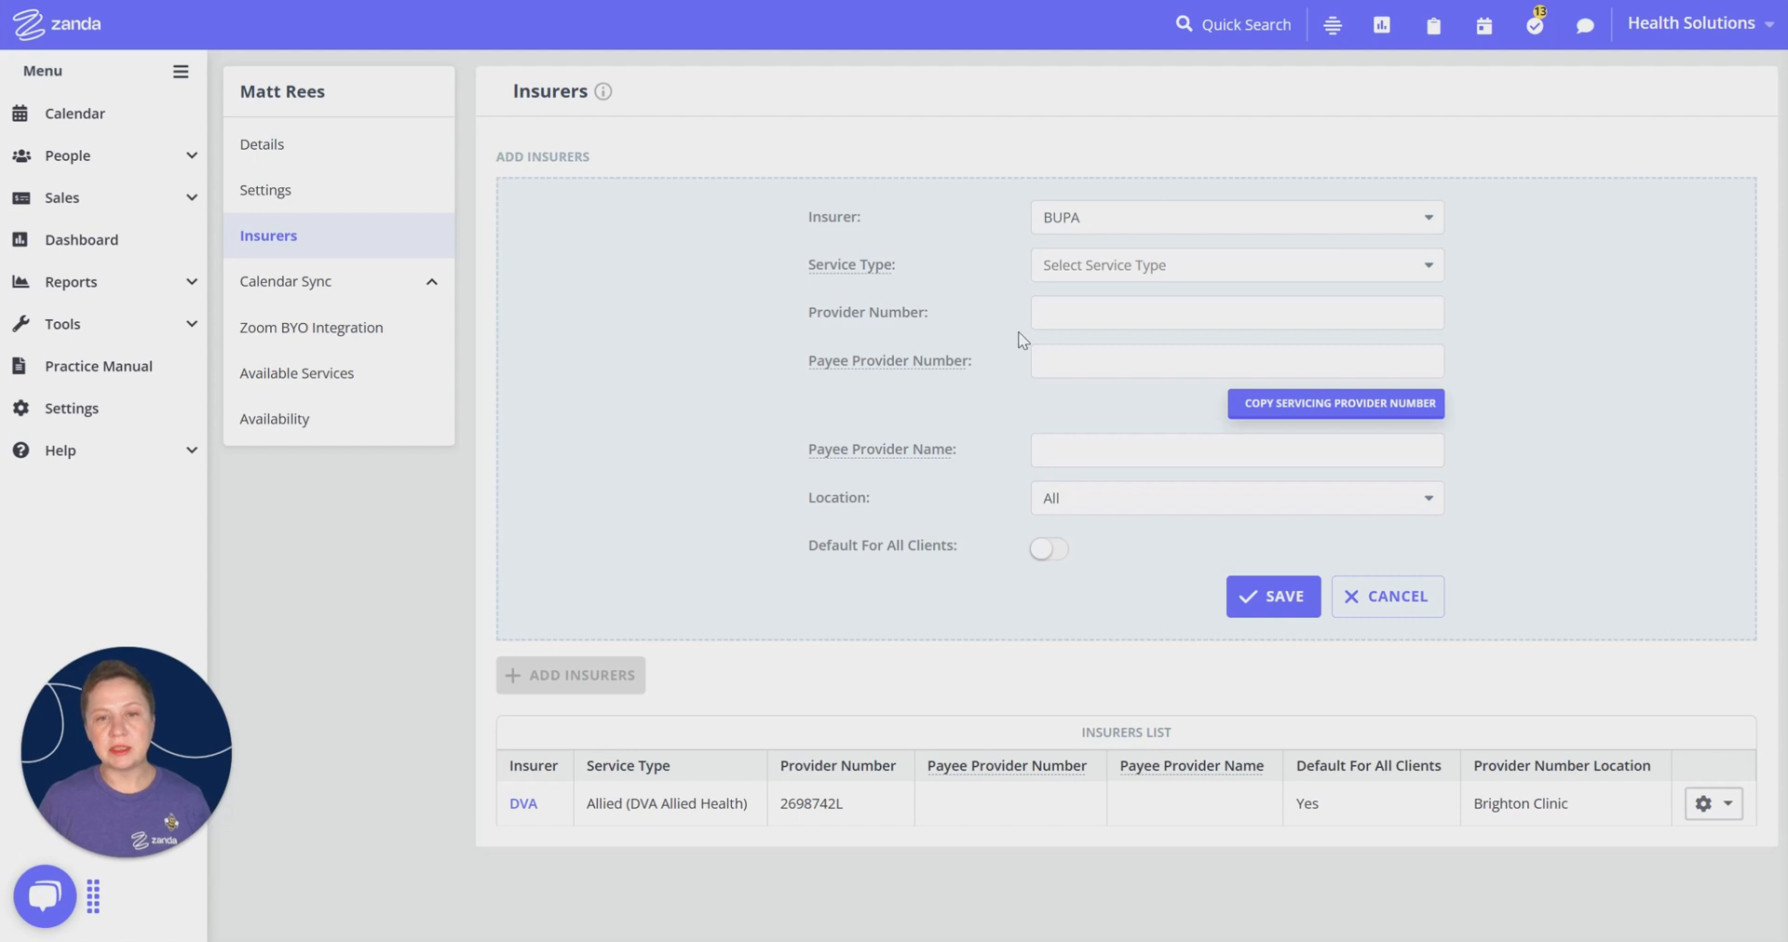
pyautogui.click(1071, 312)
pyautogui.click(1073, 312)
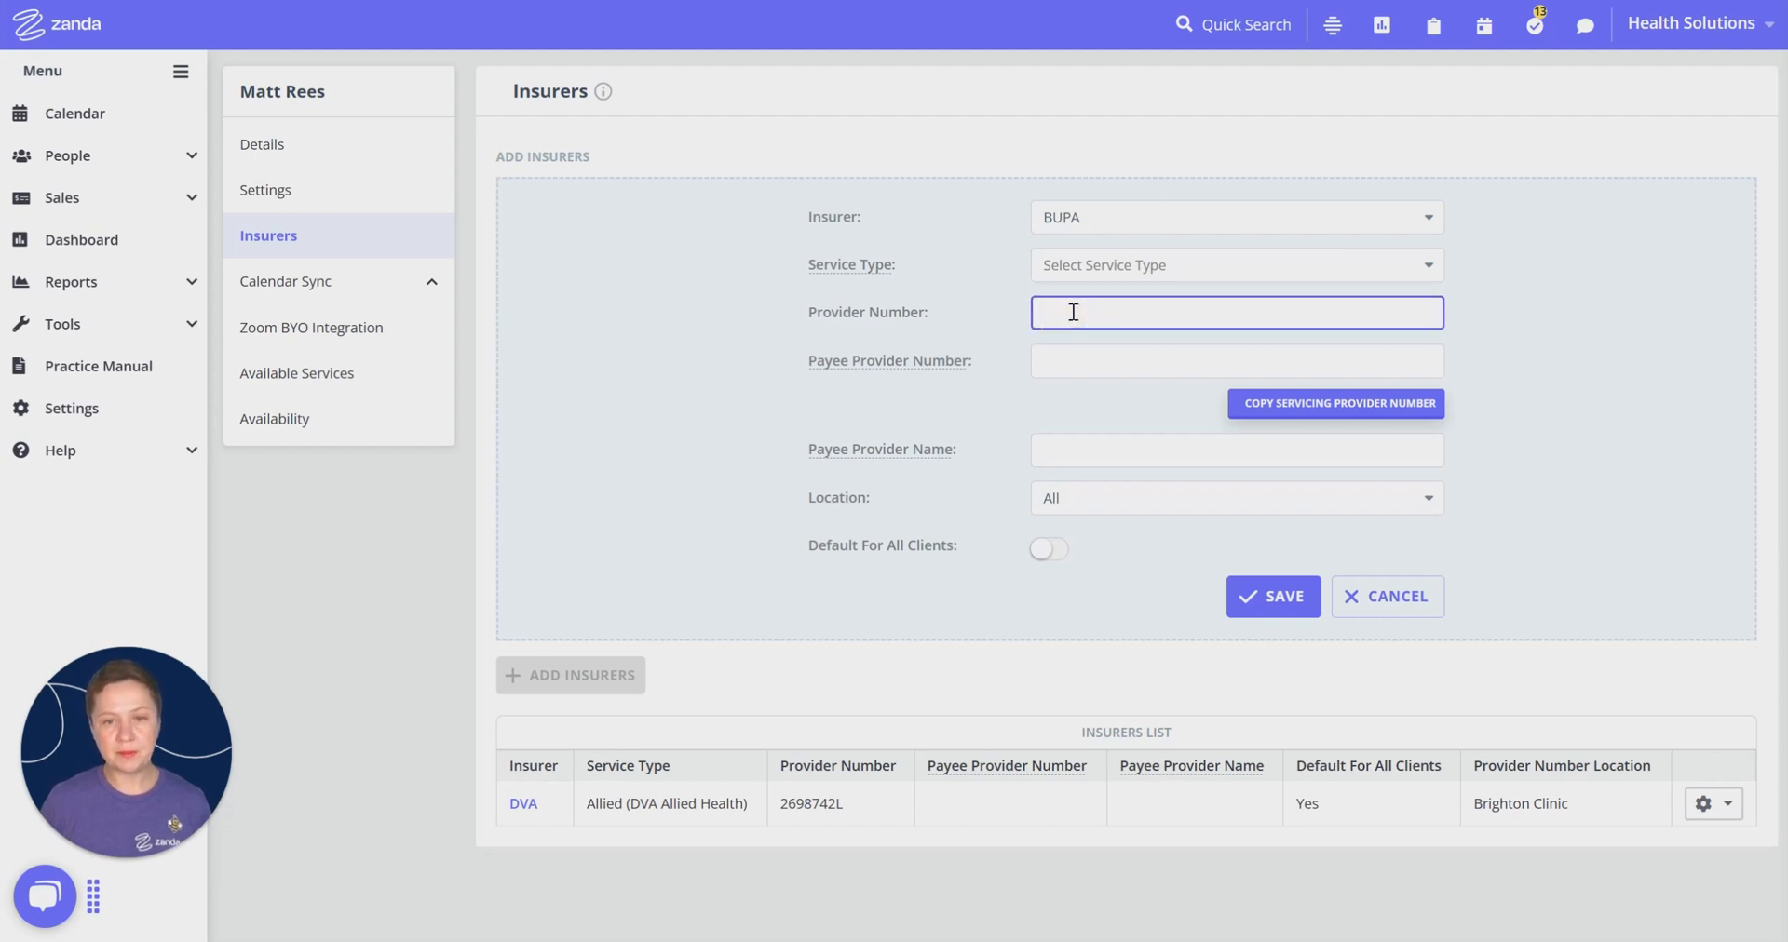
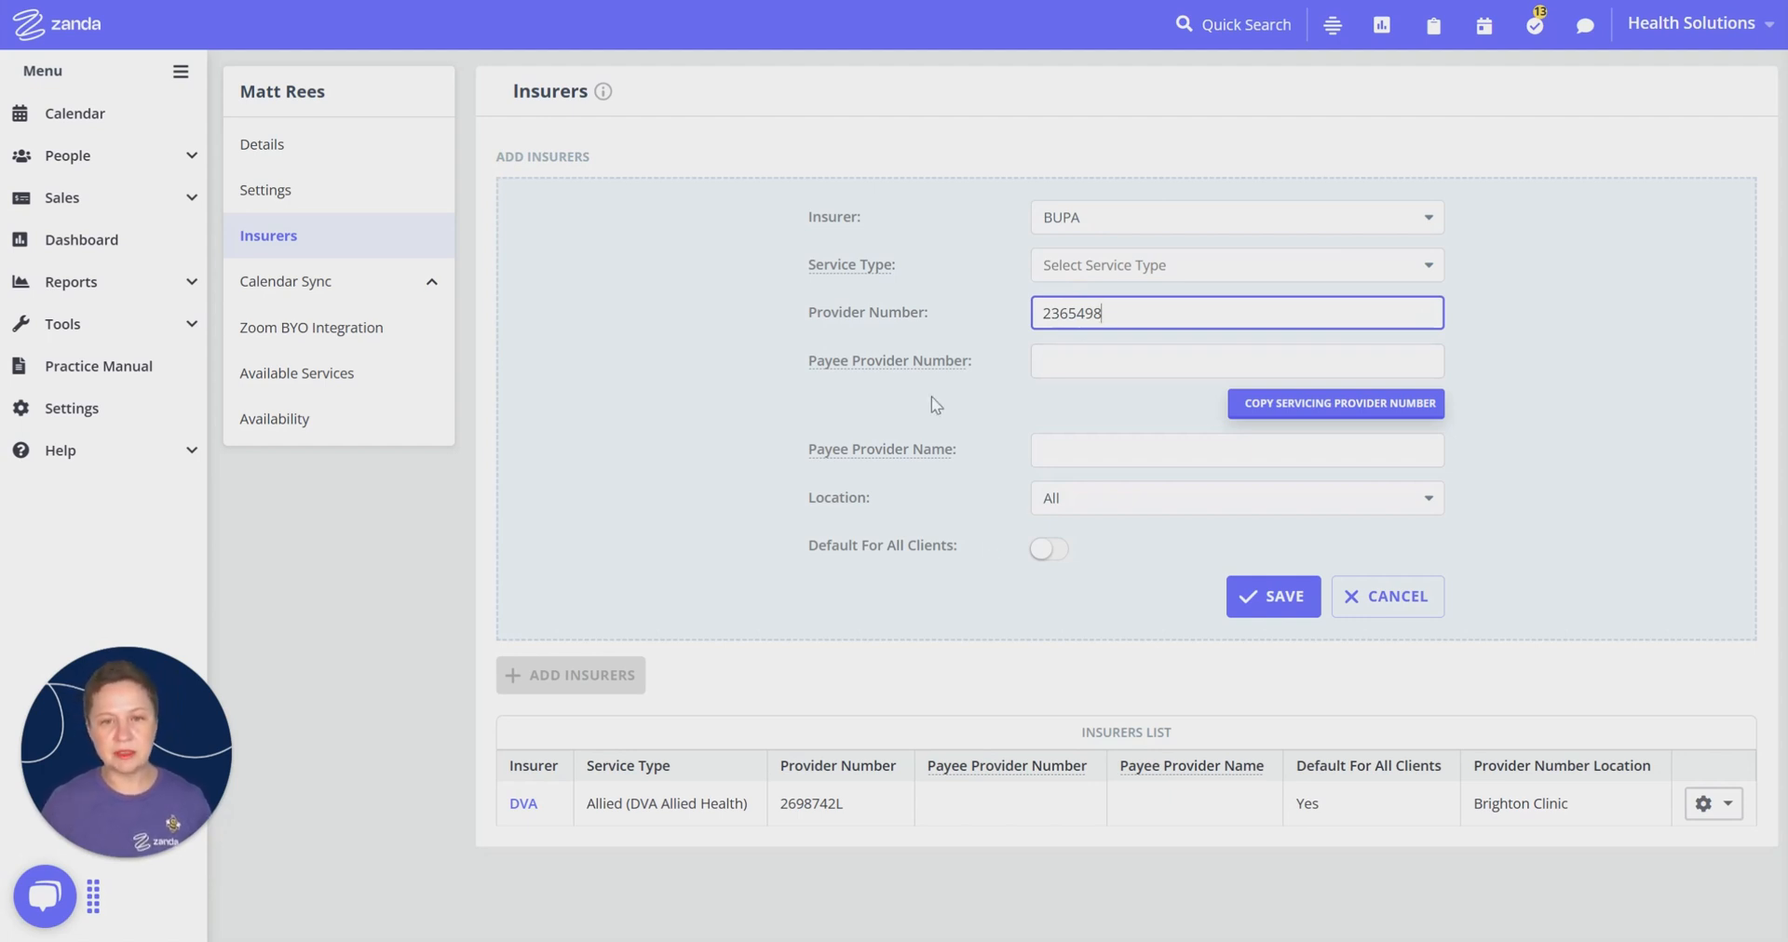
pyautogui.click(1108, 503)
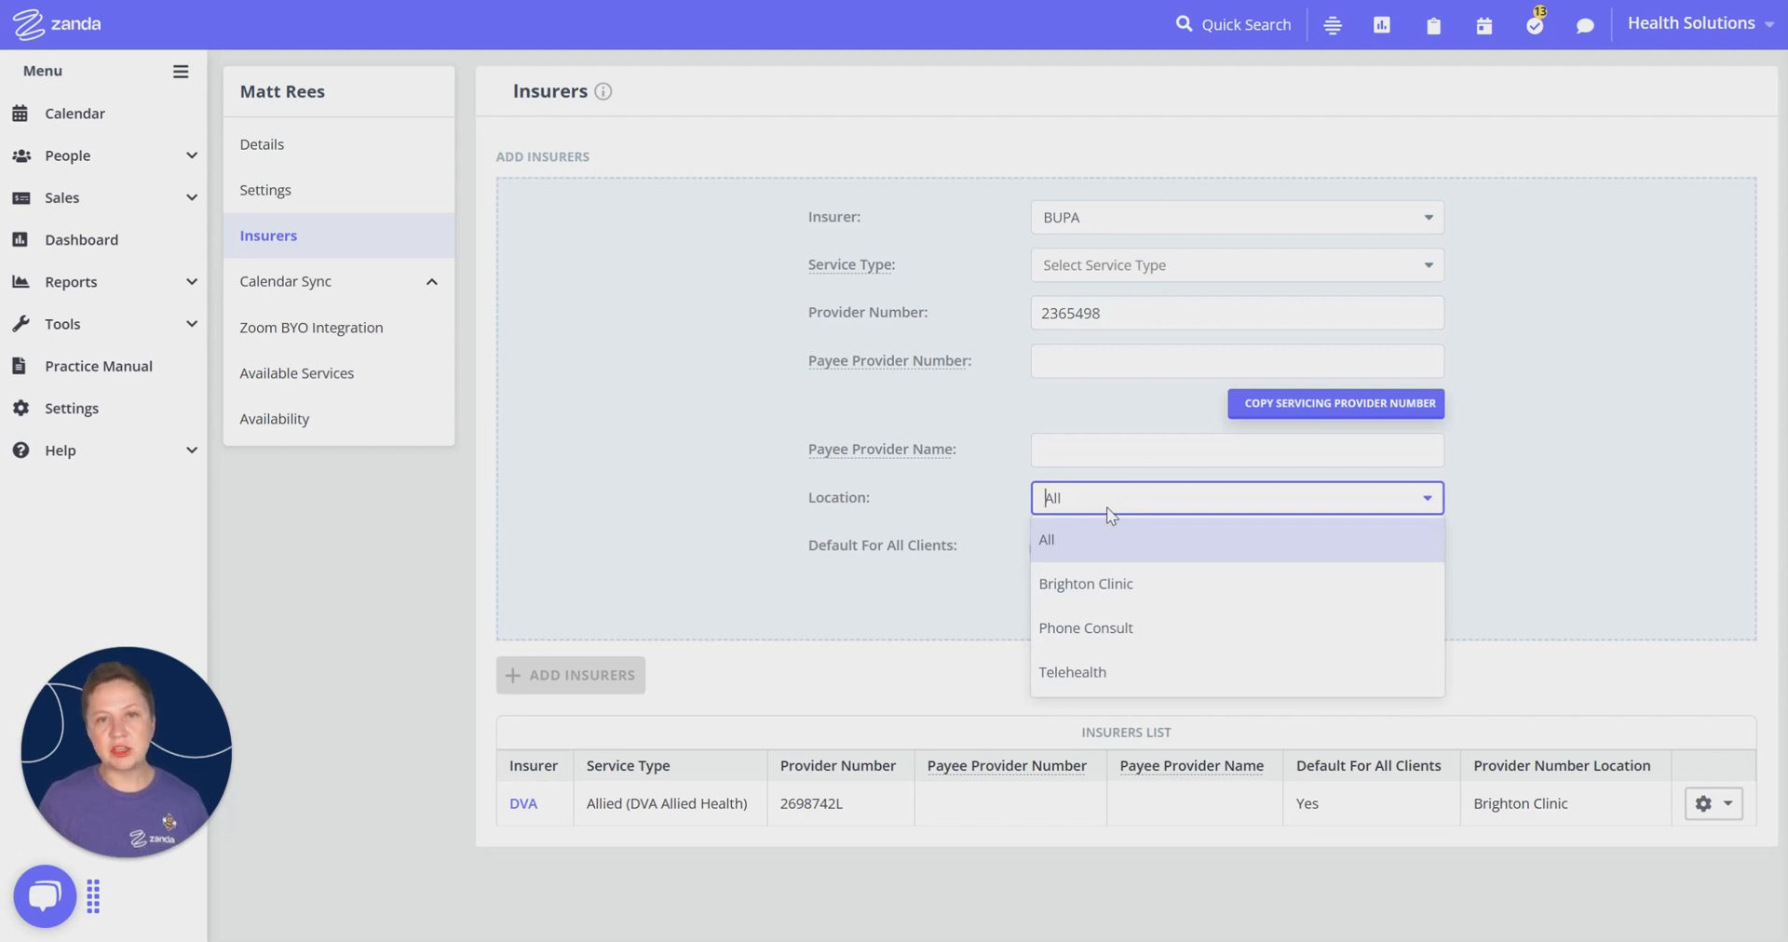
# Step: Set the BUPA entry's location to Brighton Clinic, keep default-for-all-clients off, and save it
pyautogui.click(1140, 585)
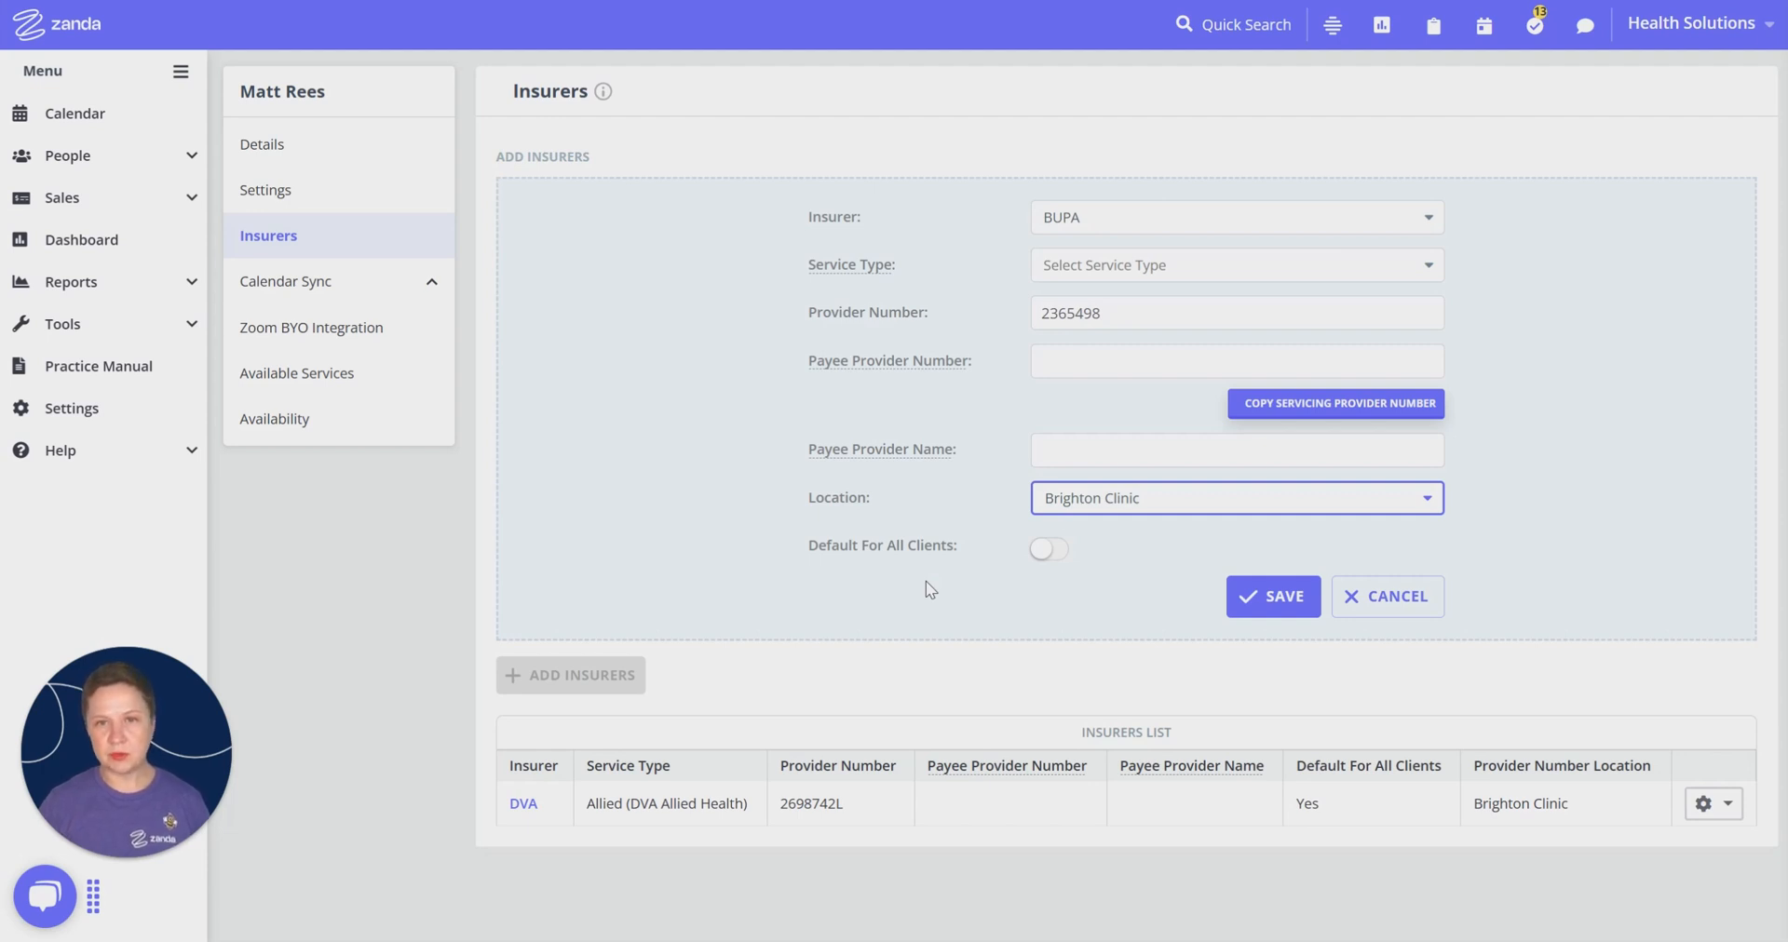
pyautogui.click(1055, 549)
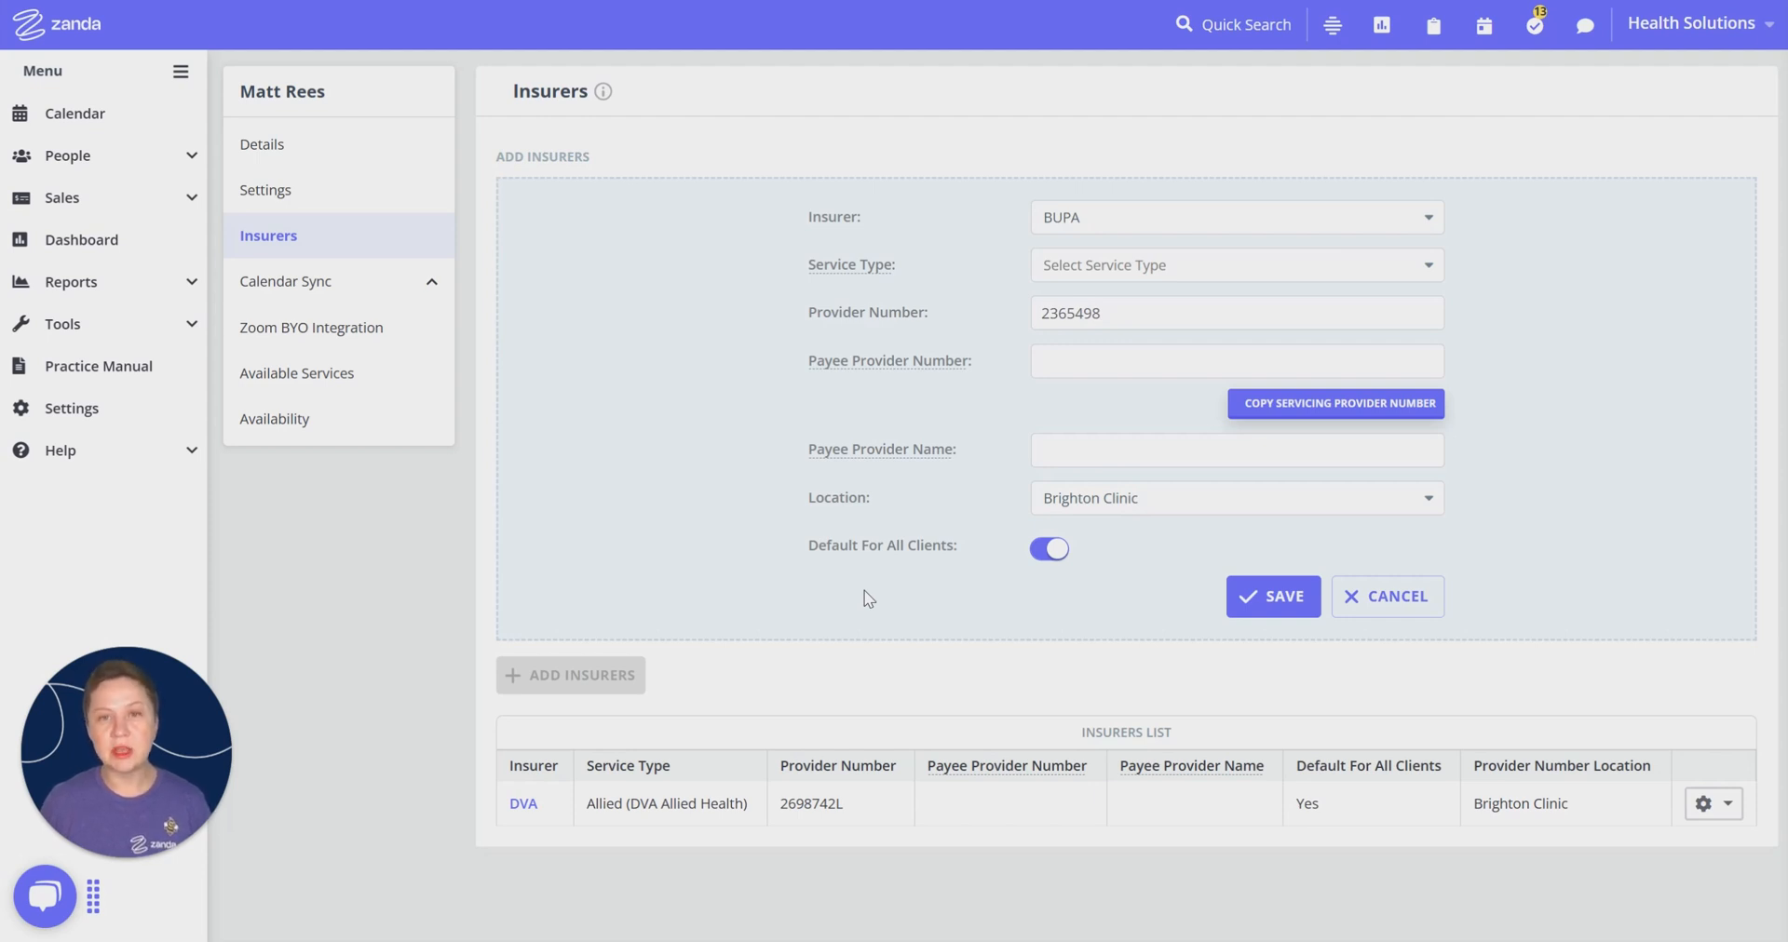
pyautogui.click(1049, 552)
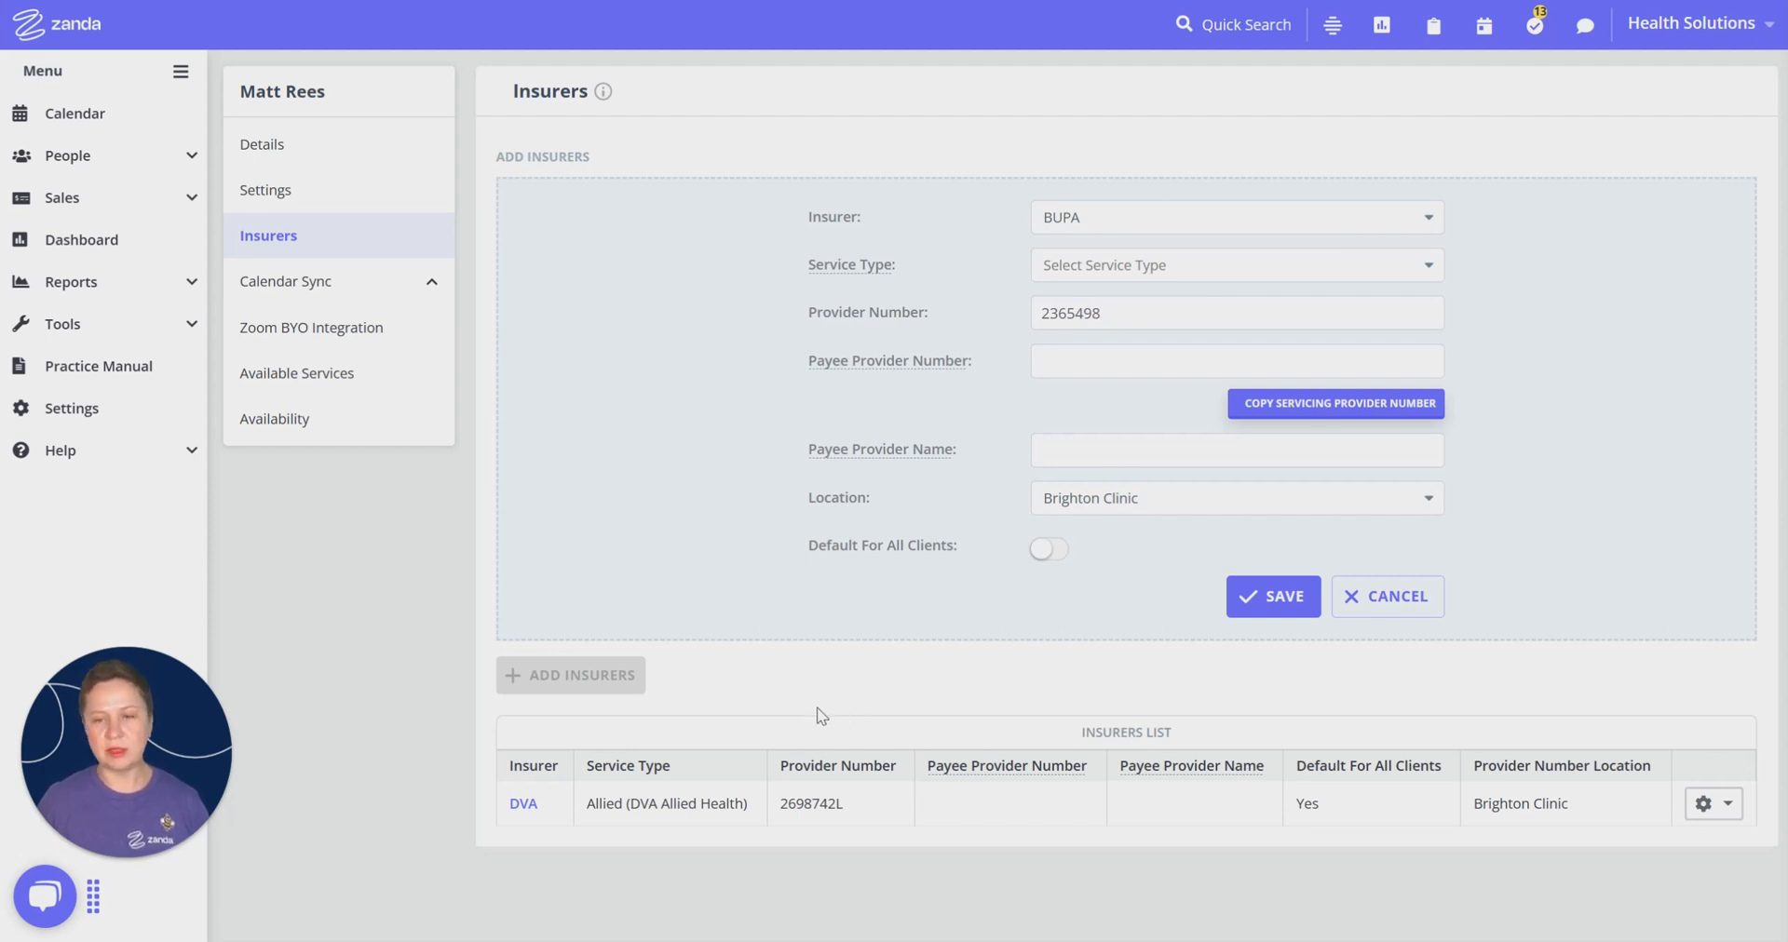
pyautogui.click(1284, 604)
pyautogui.click(1392, 598)
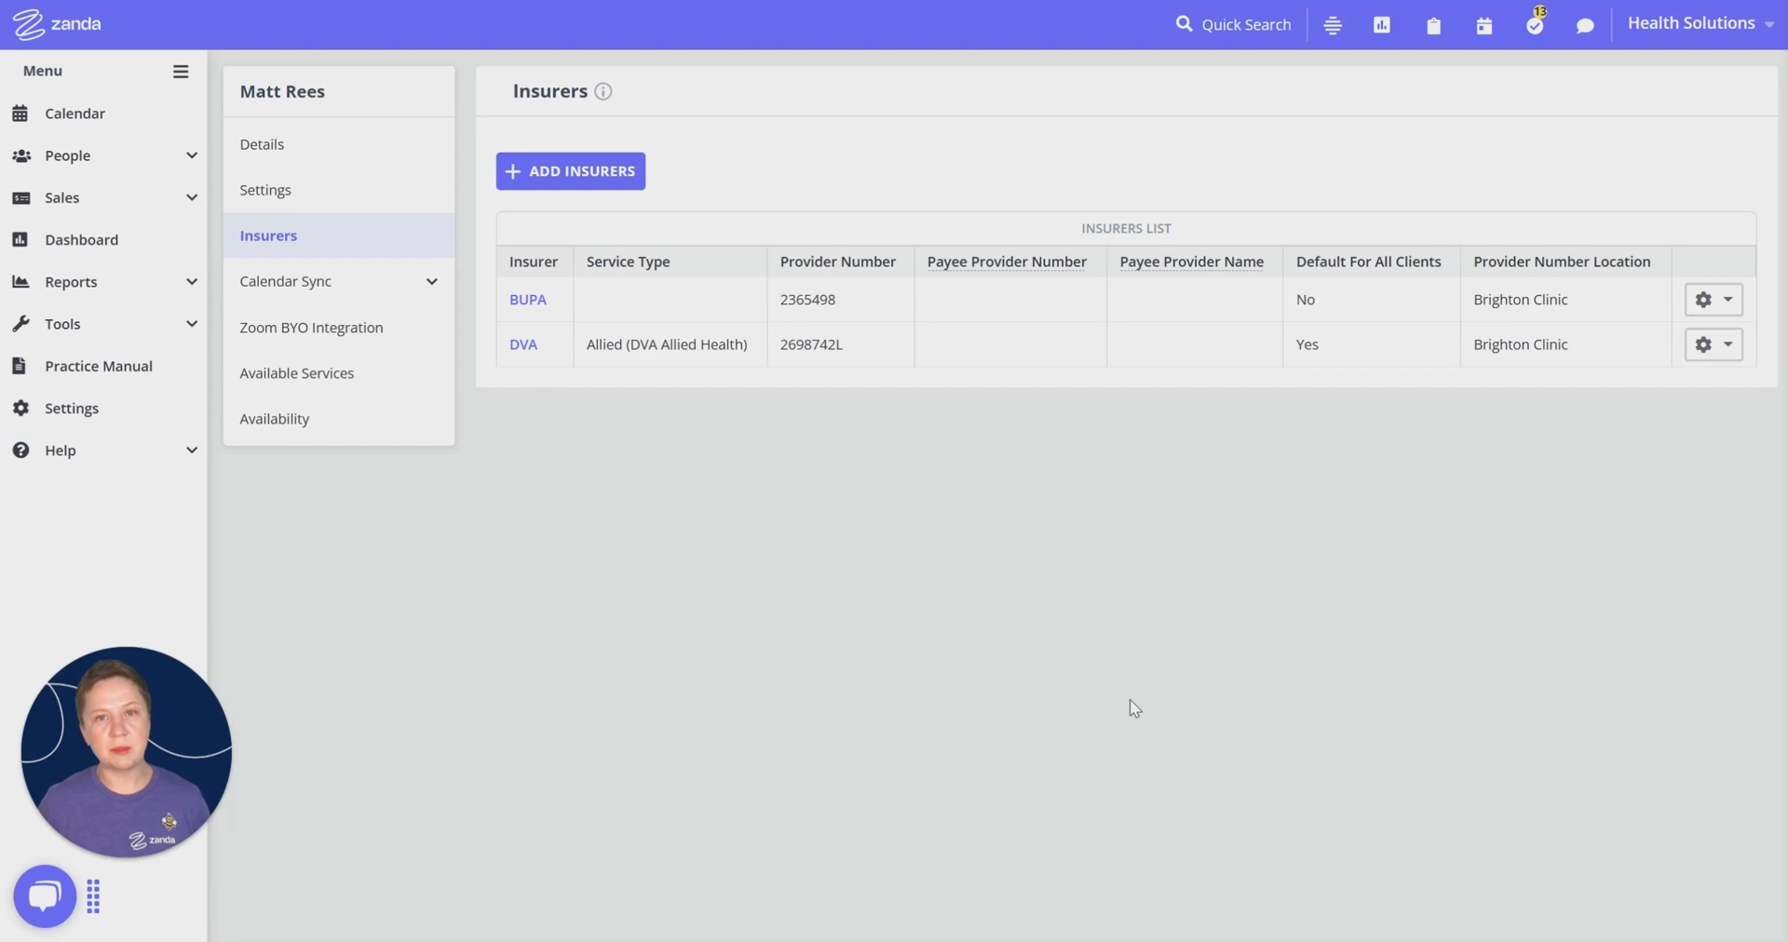
pyautogui.click(614, 175)
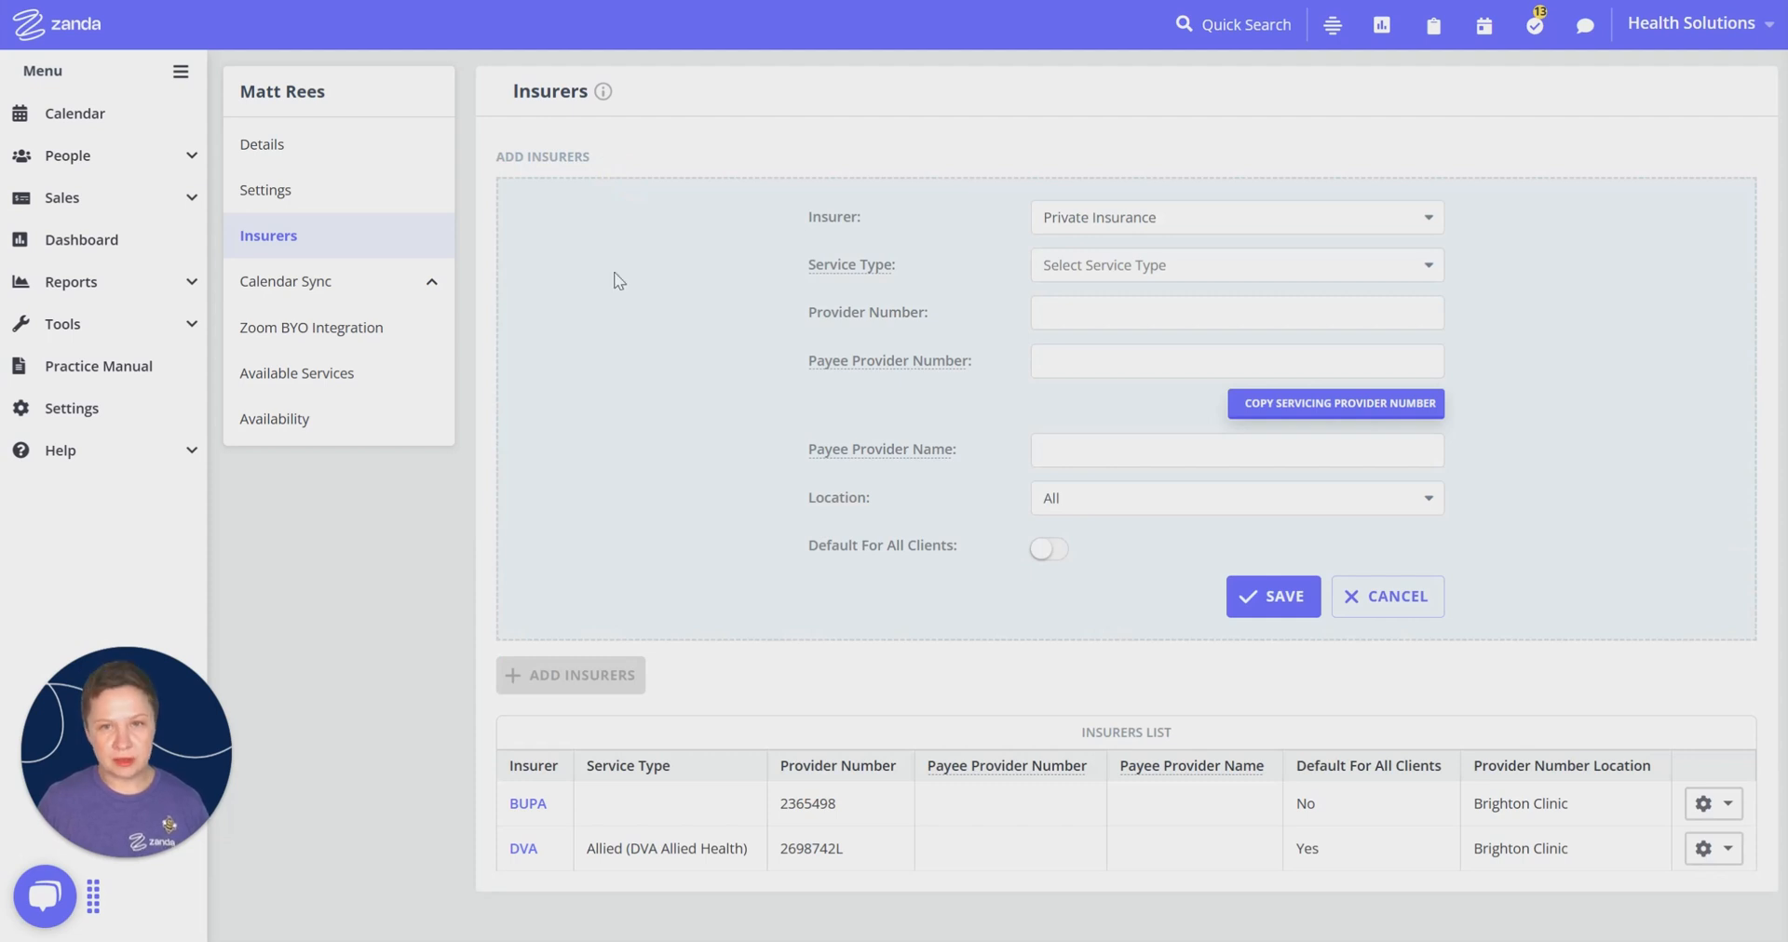
# Step: Cancel the blank insurer form with location left at All, and go to the calendar
pyautogui.click(1097, 500)
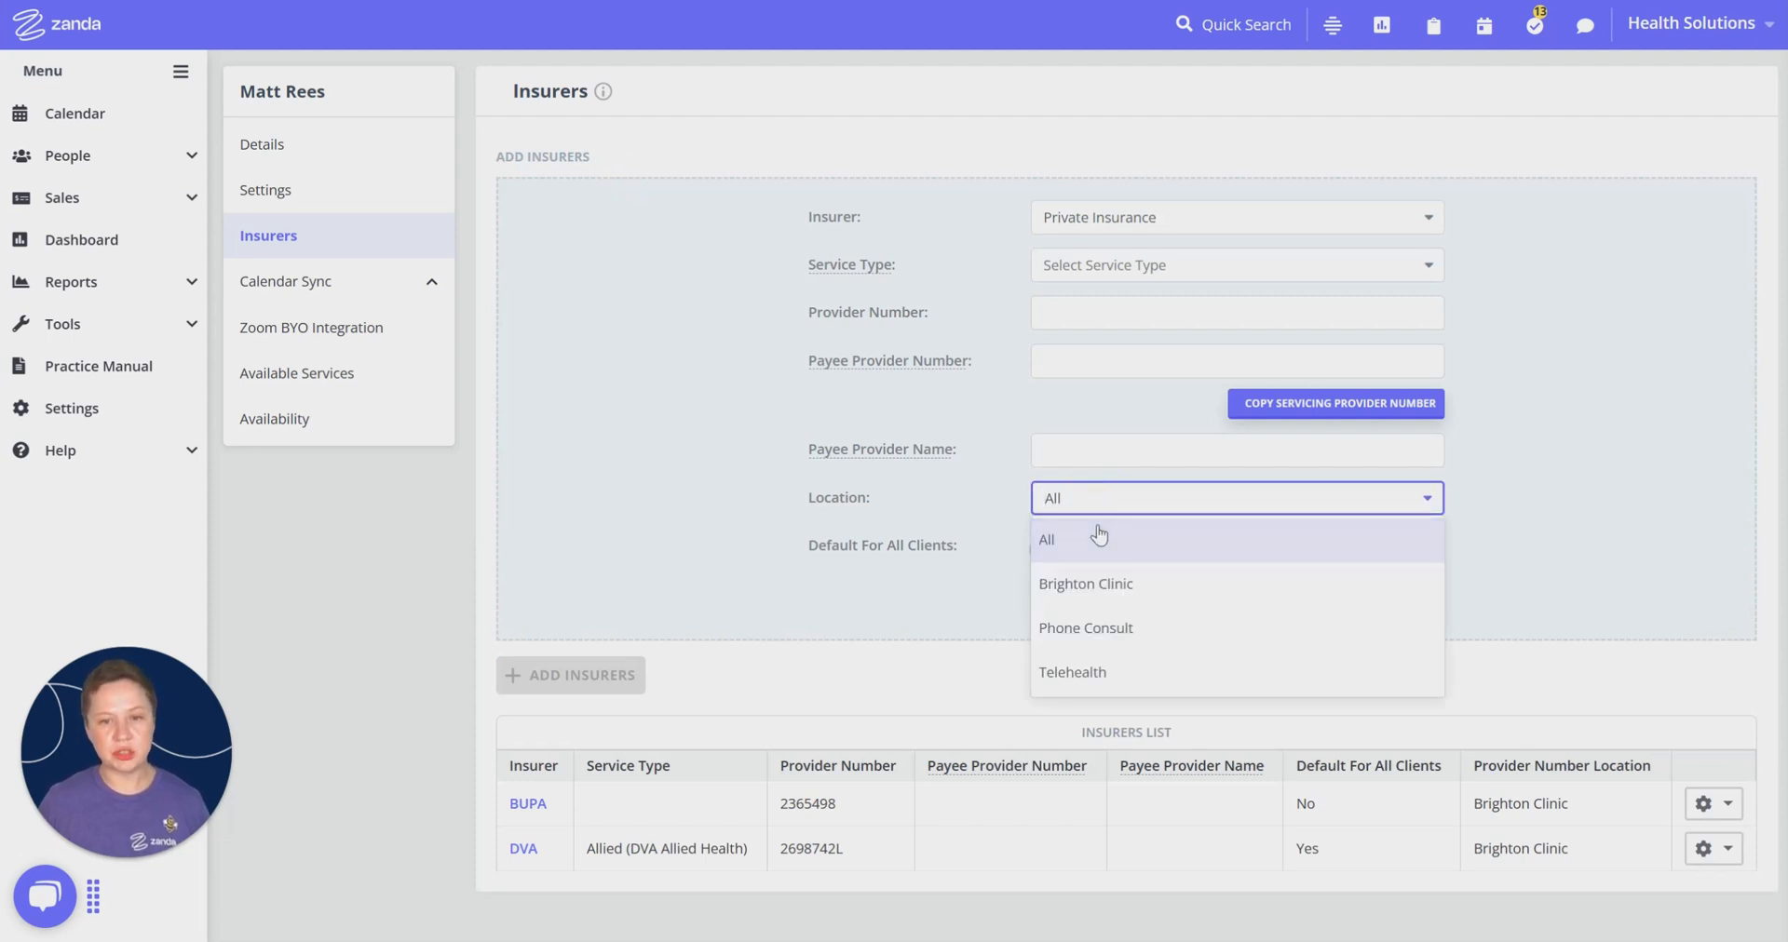
pyautogui.click(650, 340)
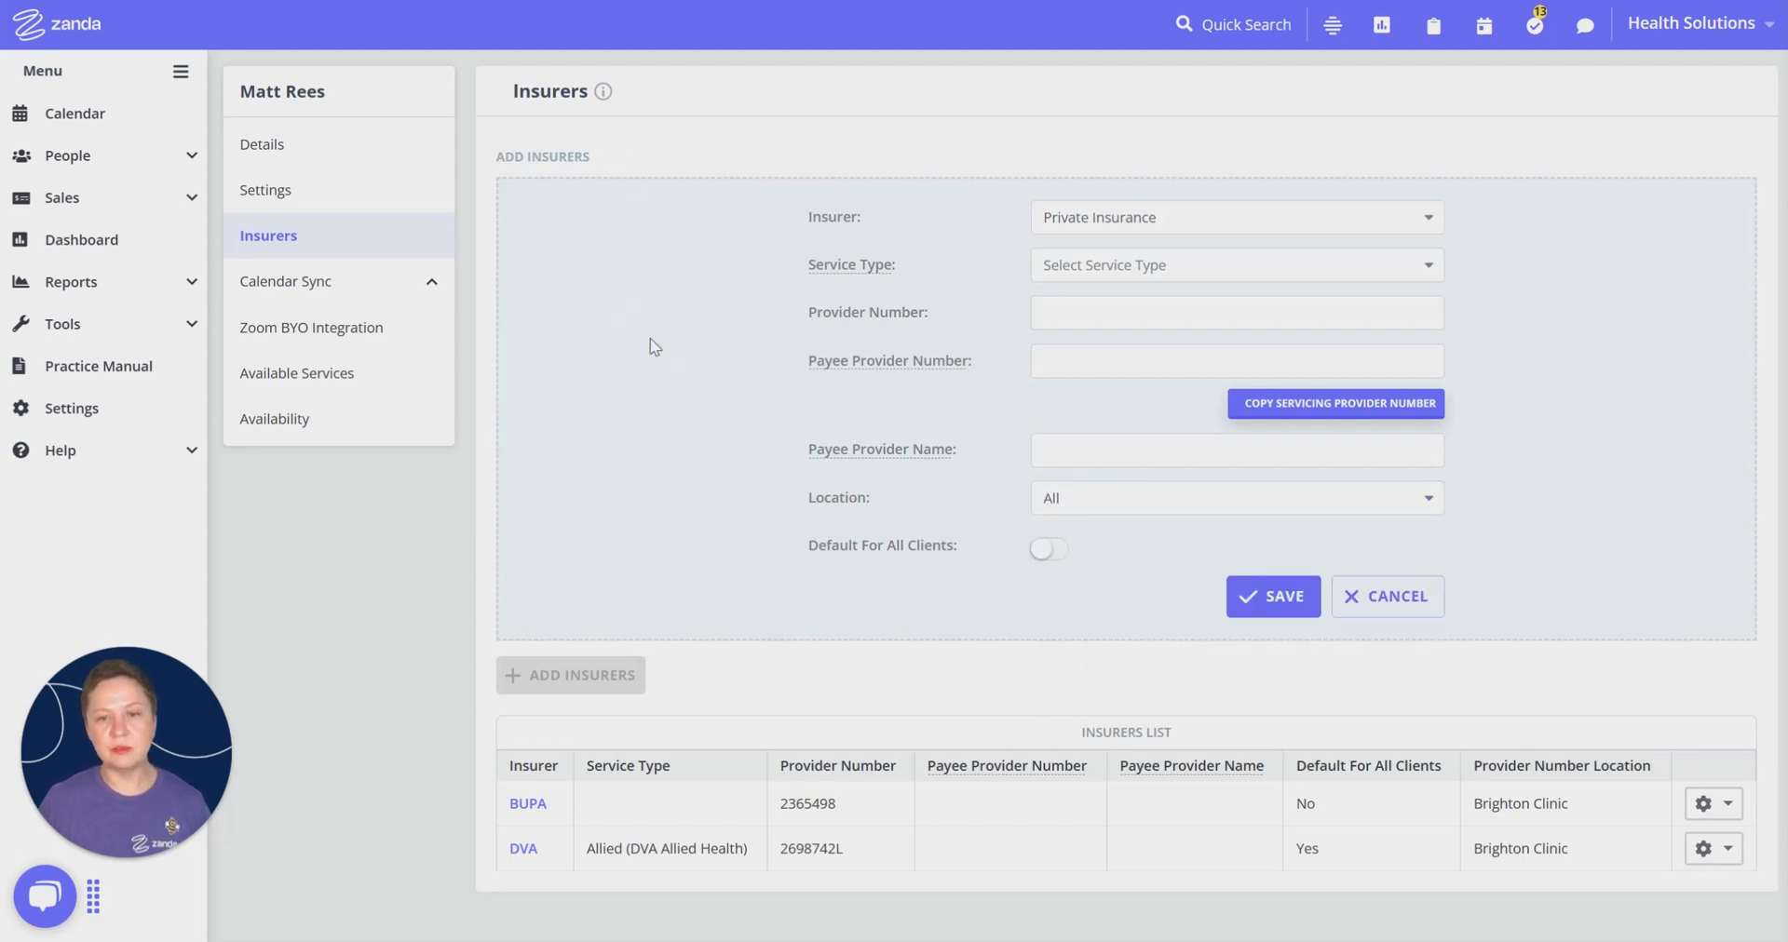
pyautogui.click(1392, 610)
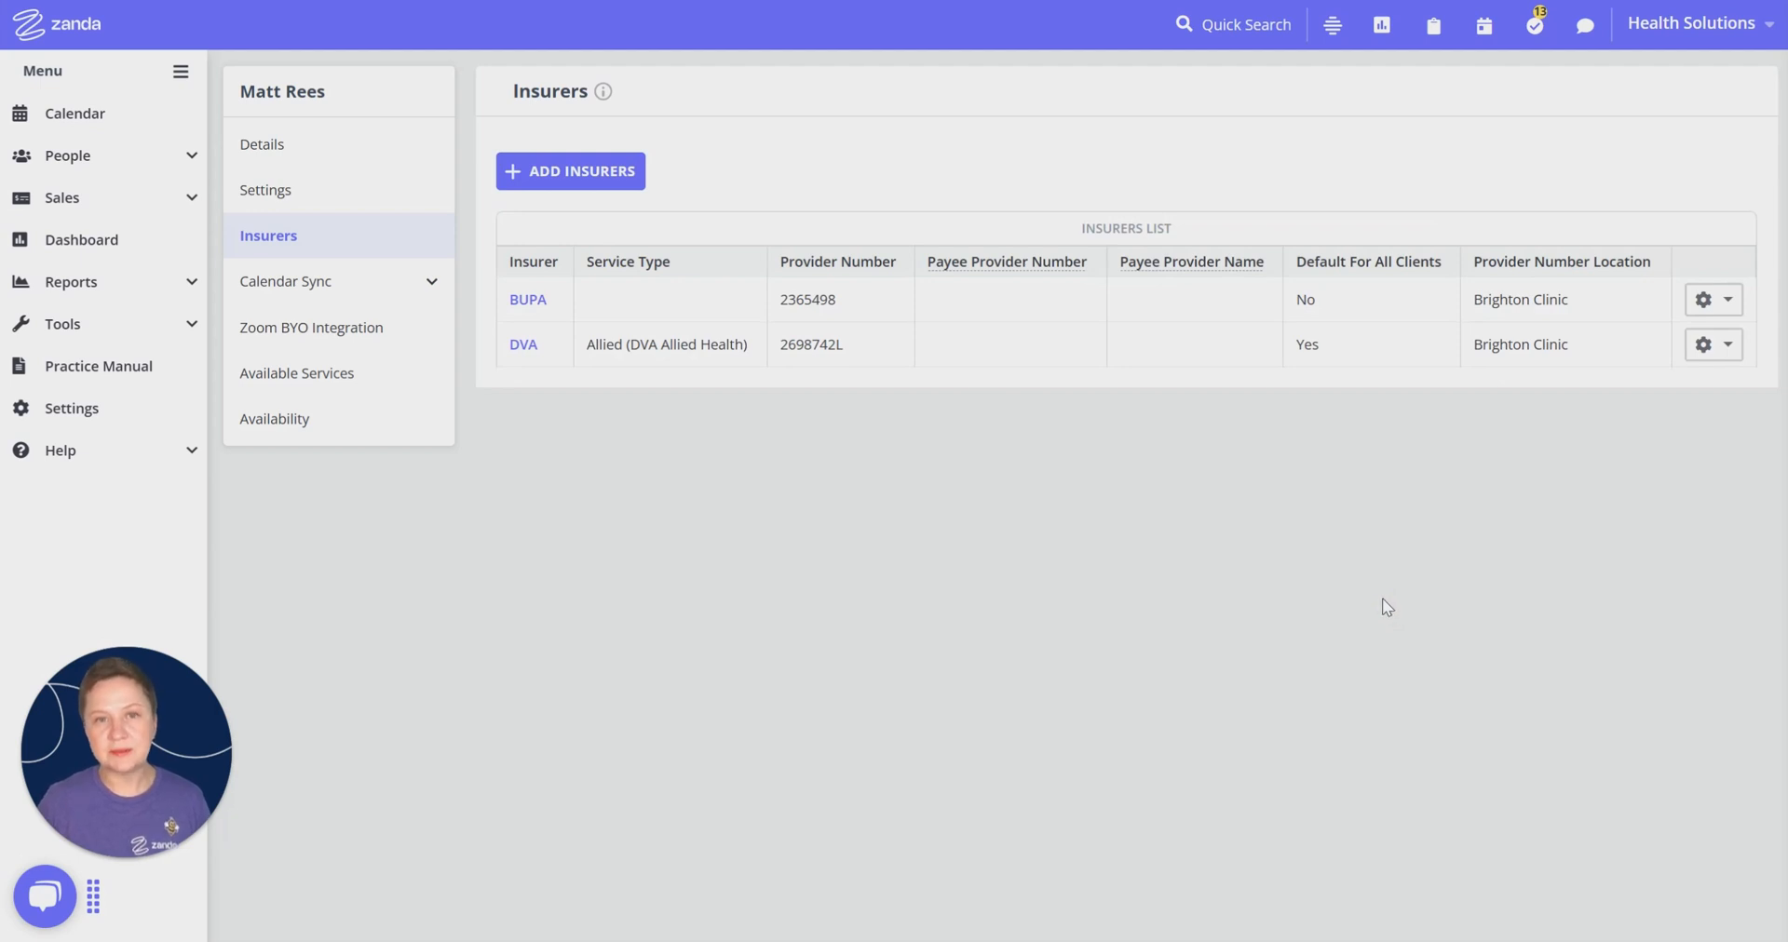
pyautogui.click(103, 125)
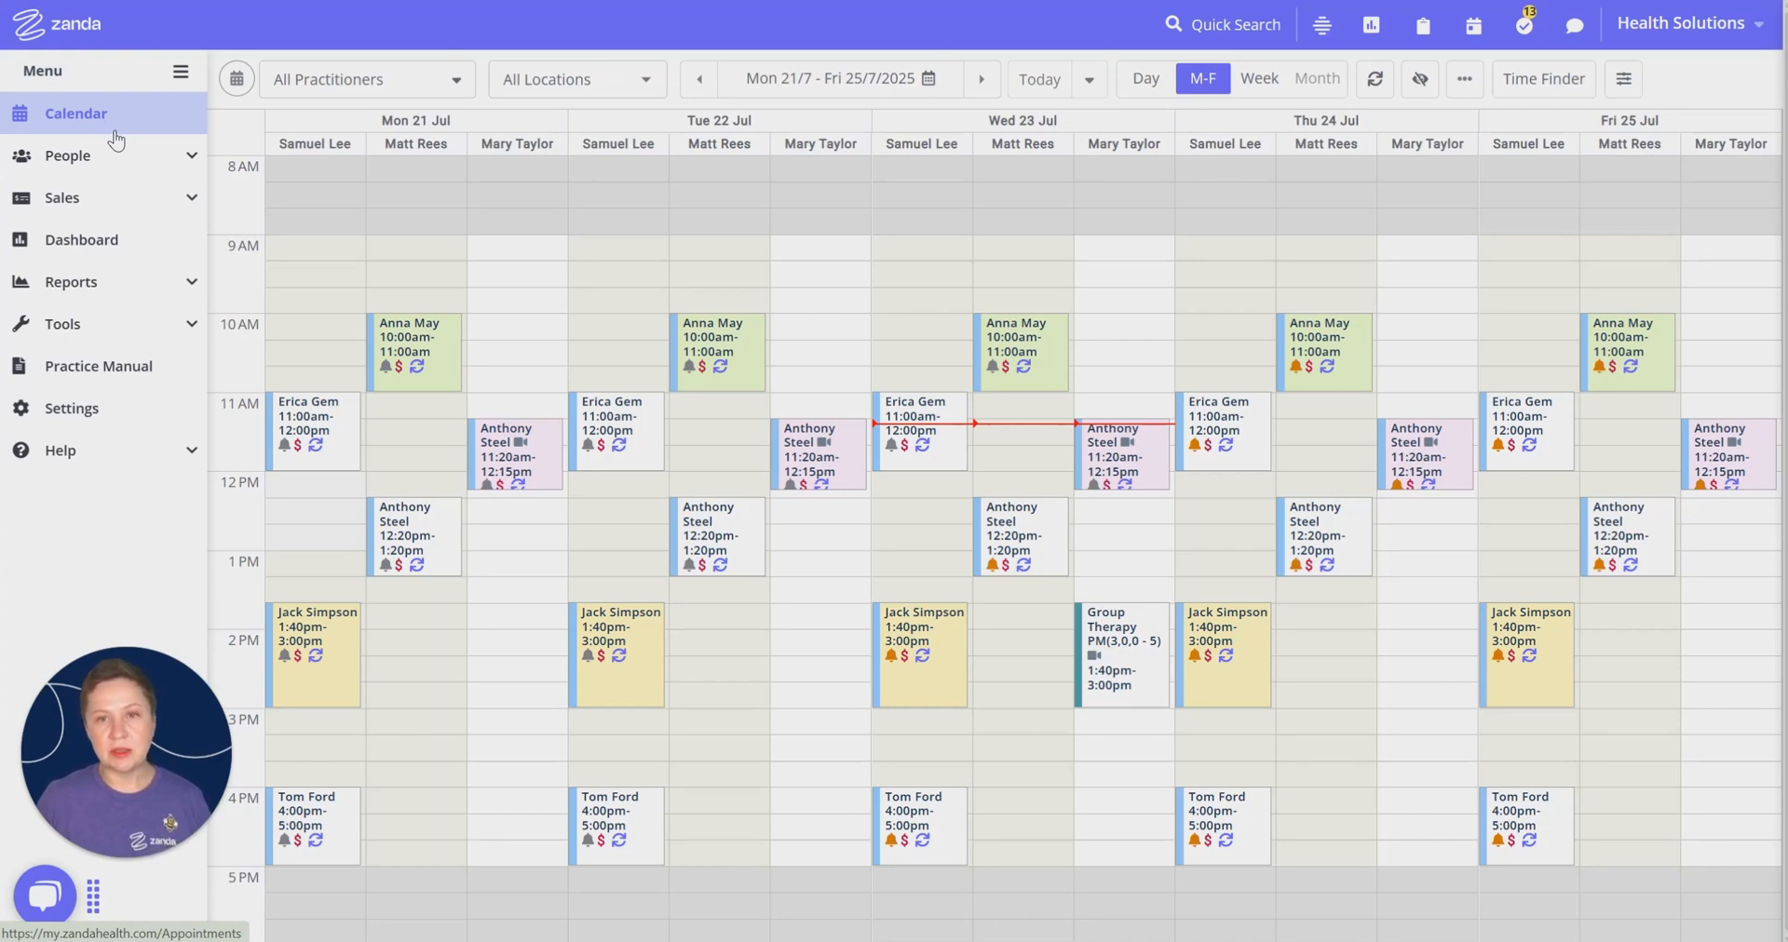
# Step: Add a new client with name, mobile and e-mail, assigned to the chosen primary practitioner
pyautogui.click(191, 156)
pyautogui.click(67, 202)
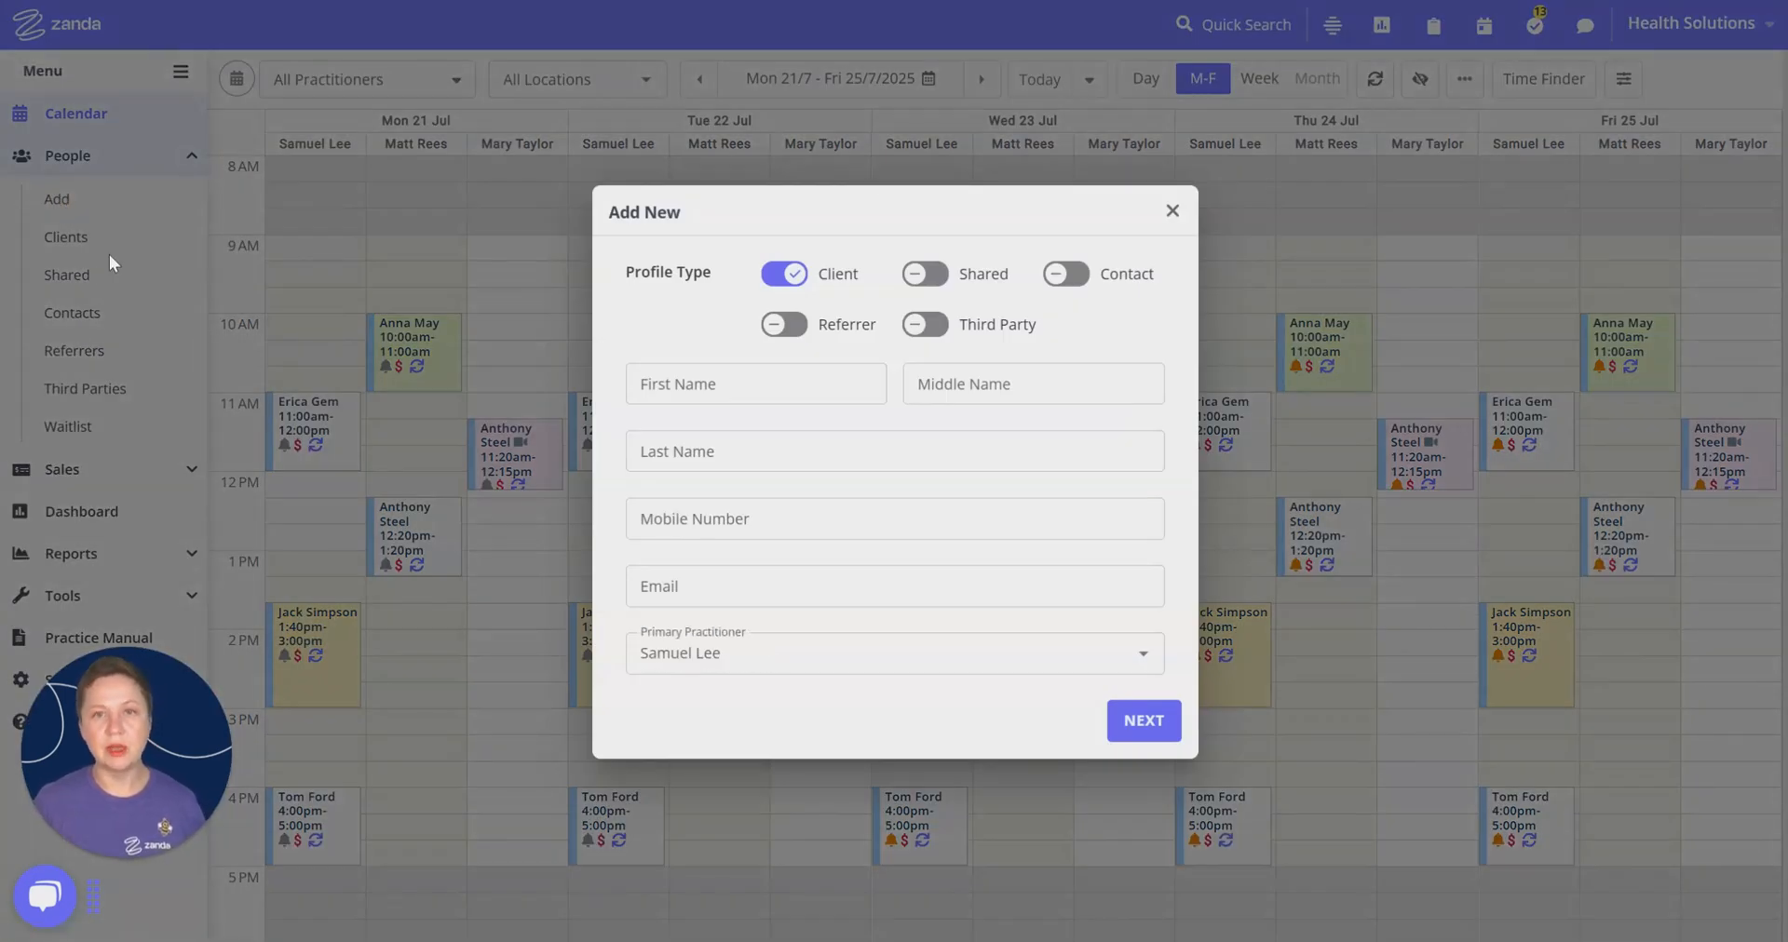
pyautogui.click(826, 388)
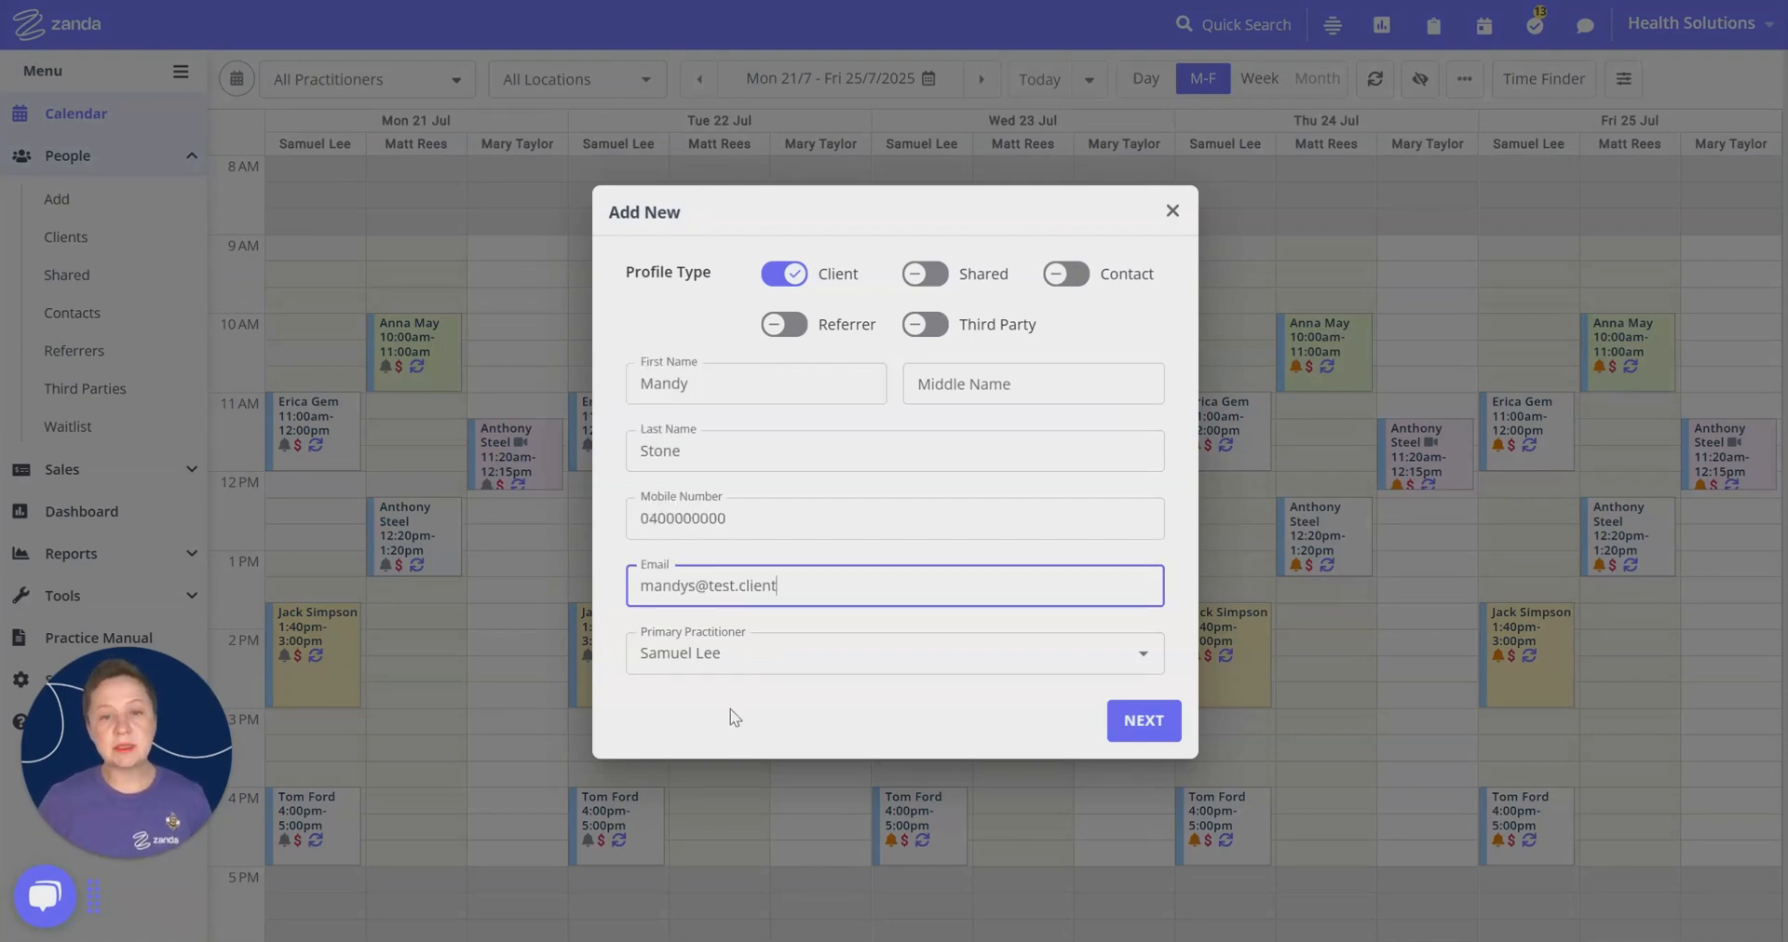
pyautogui.click(690, 657)
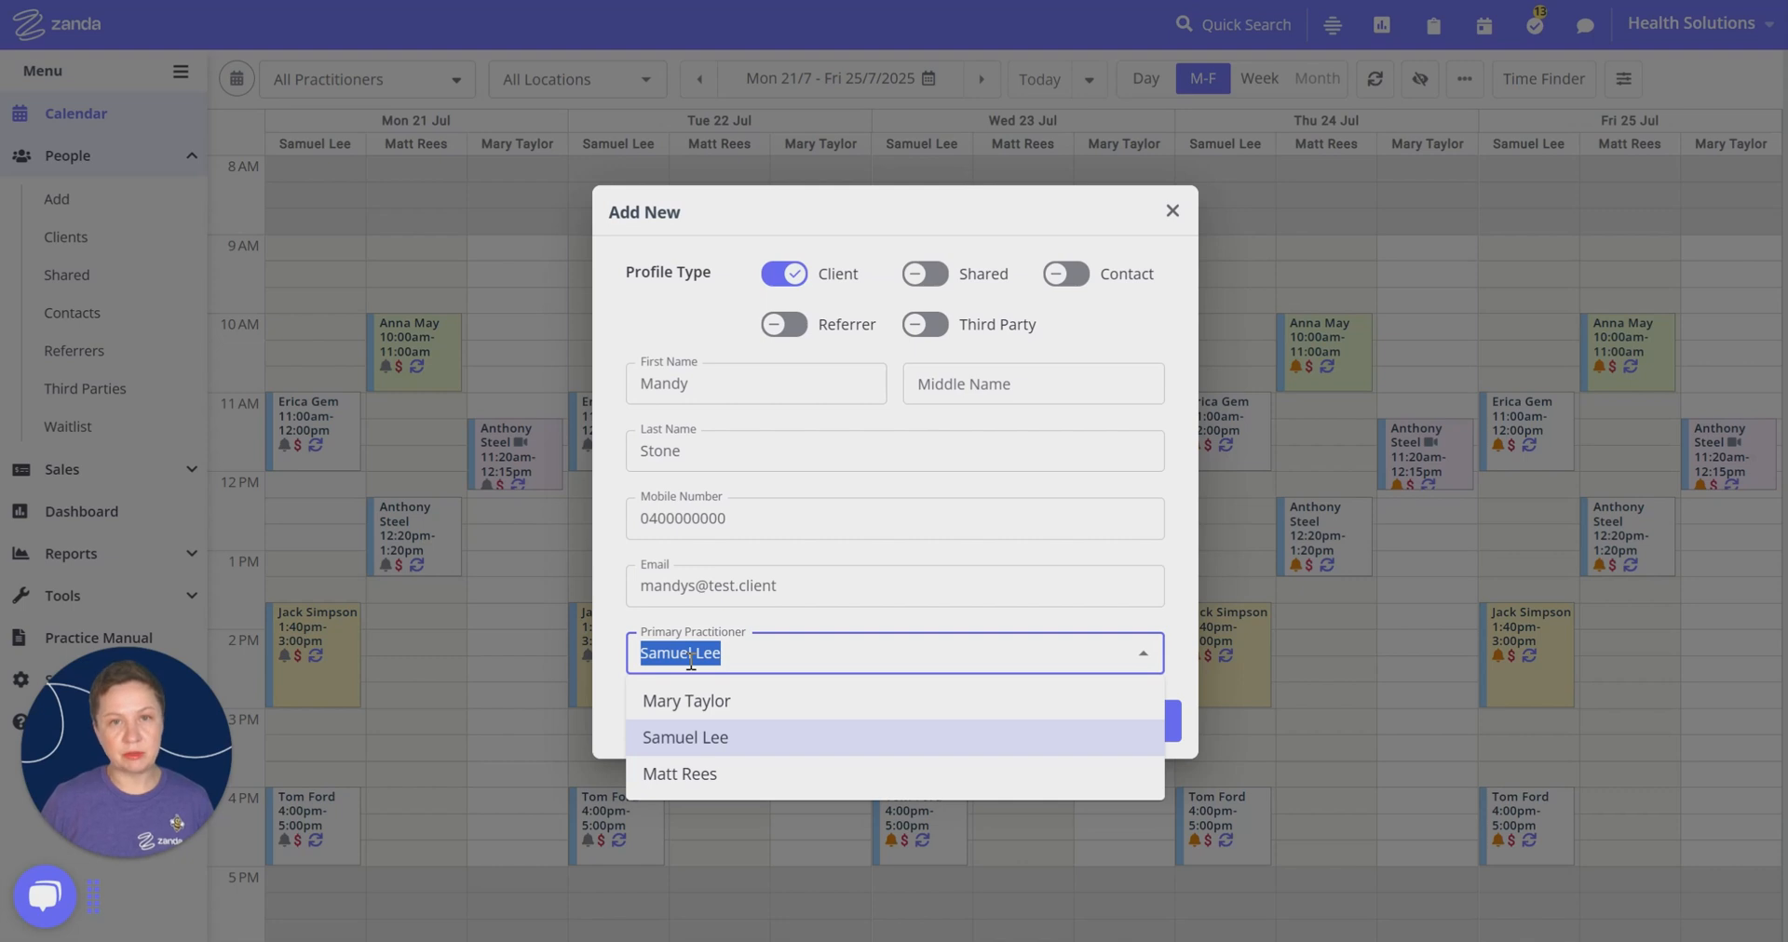
pyautogui.click(669, 775)
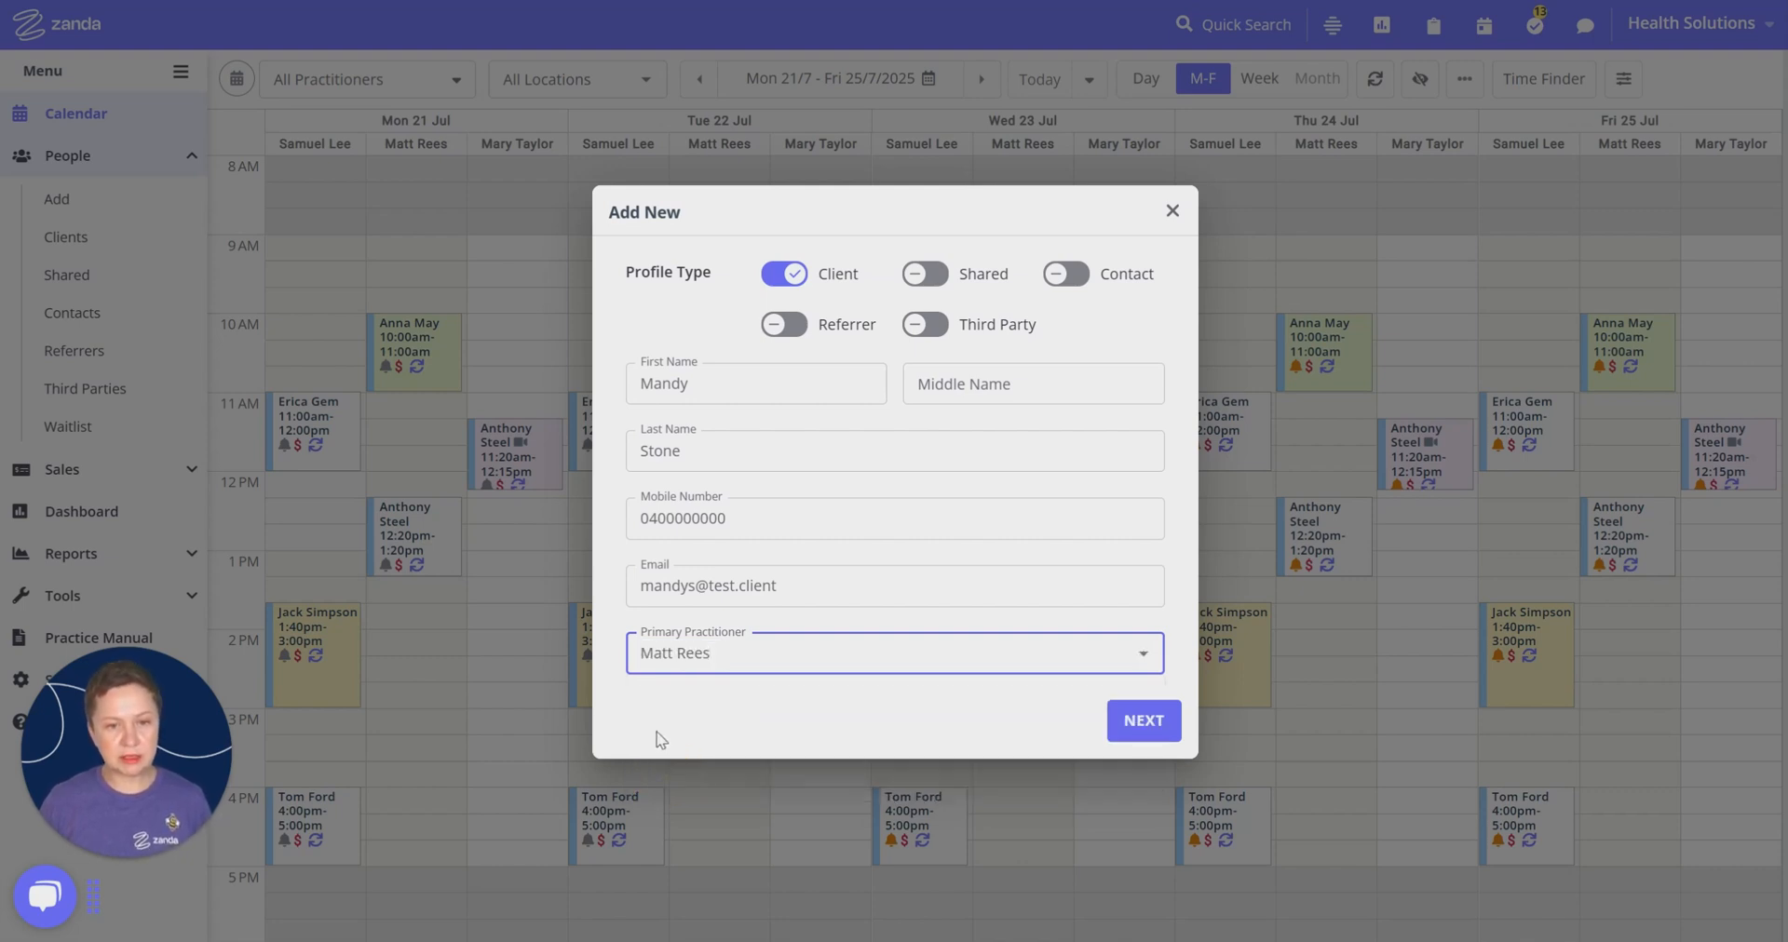
pyautogui.click(1039, 685)
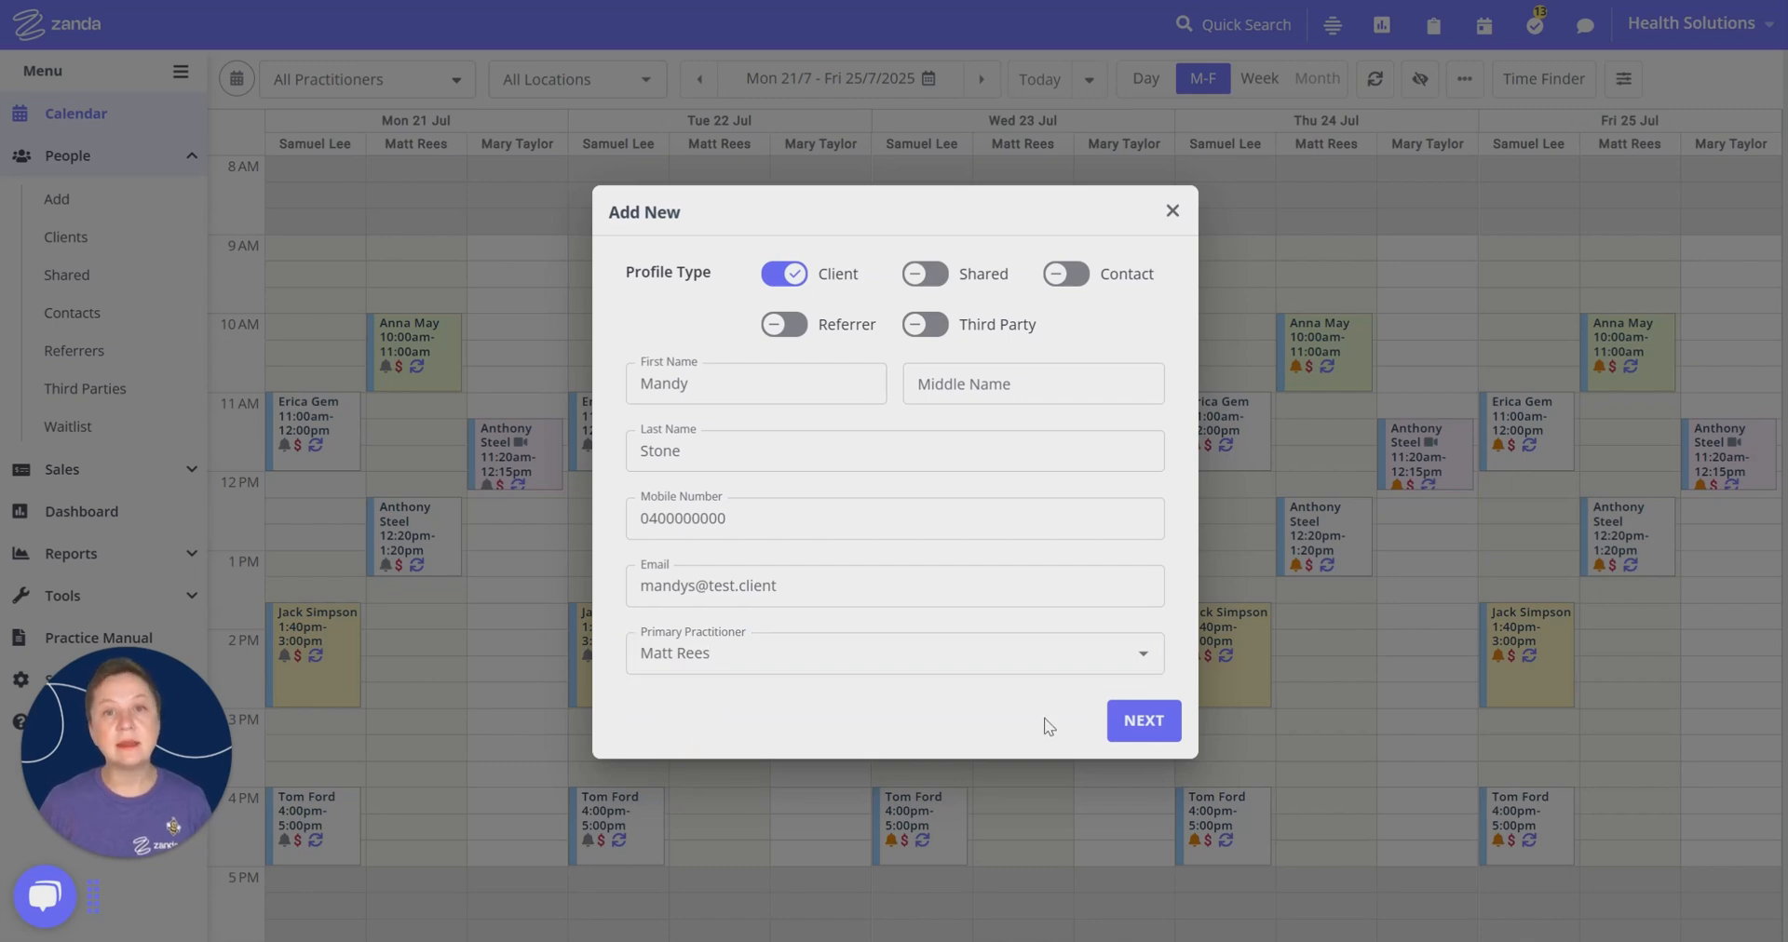
pyautogui.click(1144, 720)
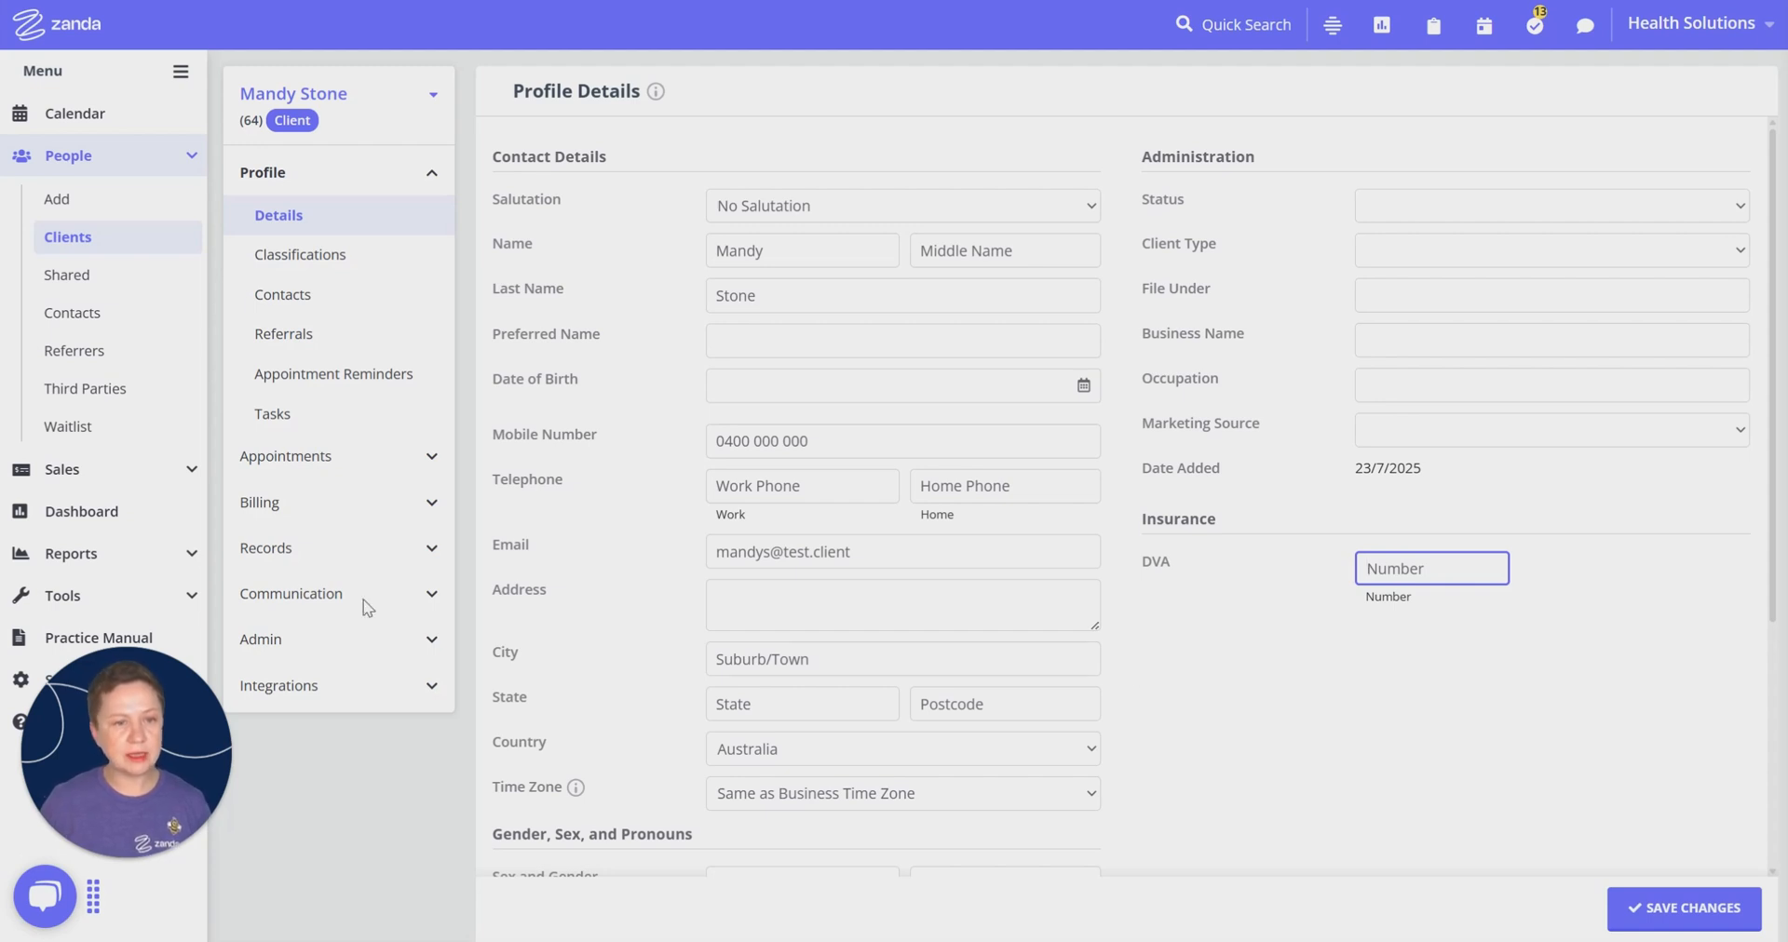
# Step: Add BUPA with the client's policy number as her default insurance and save it
pyautogui.click(417, 509)
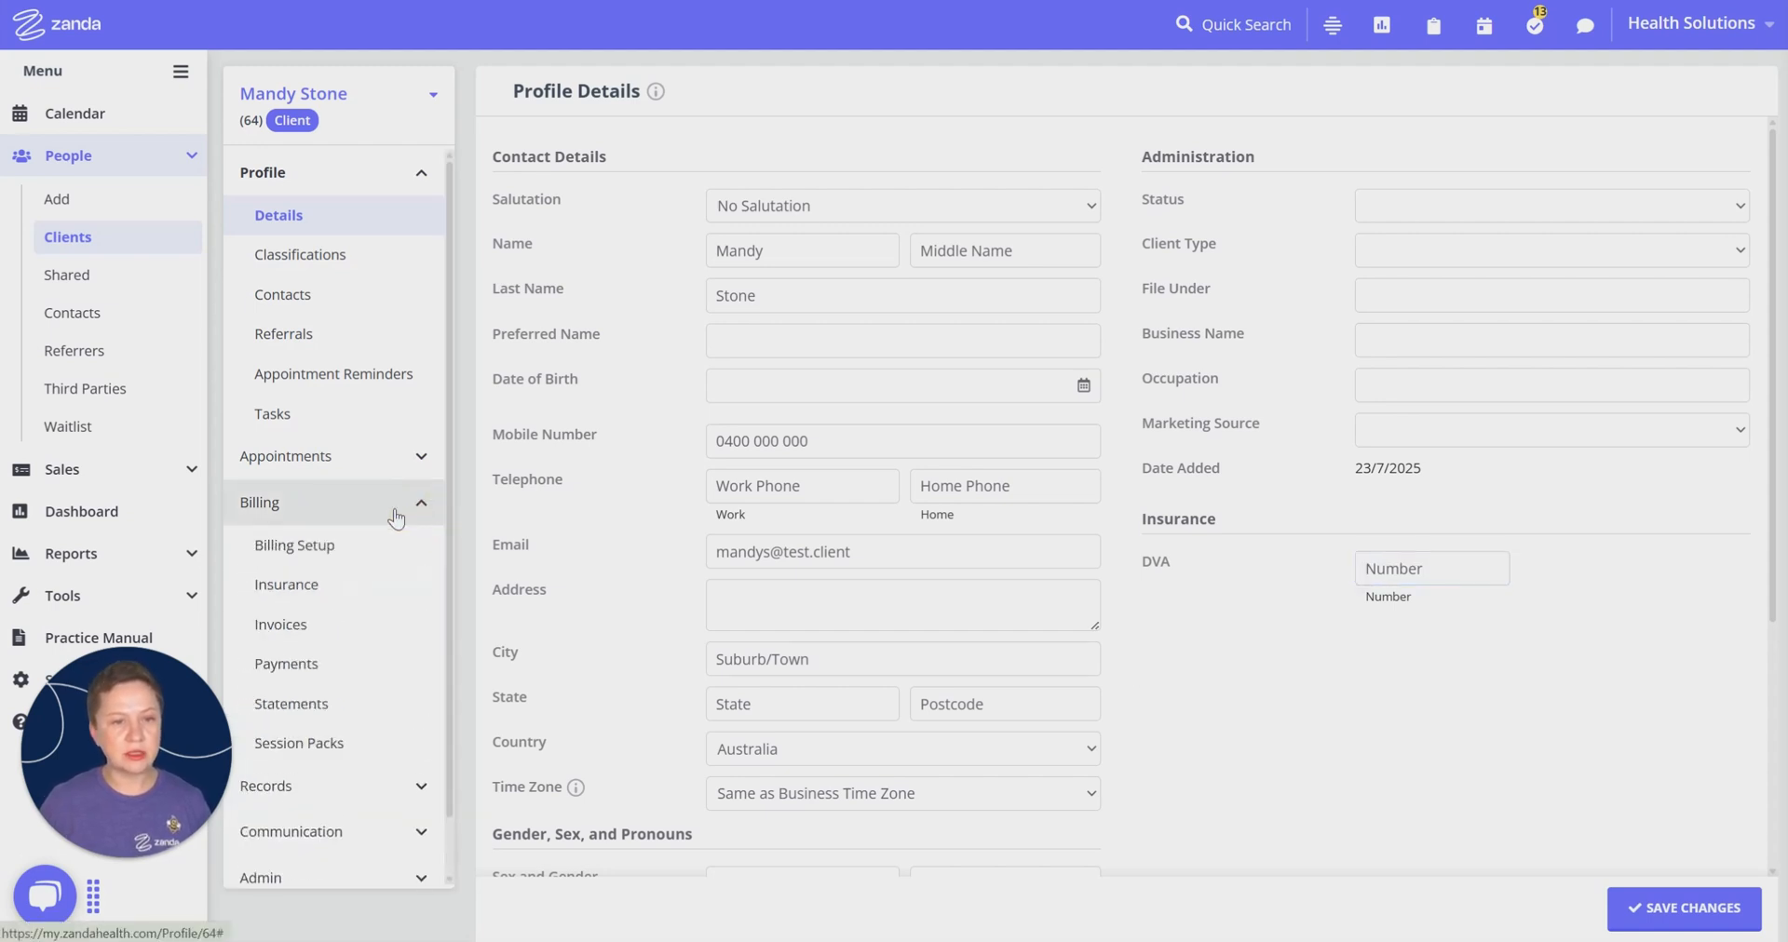
pyautogui.click(305, 579)
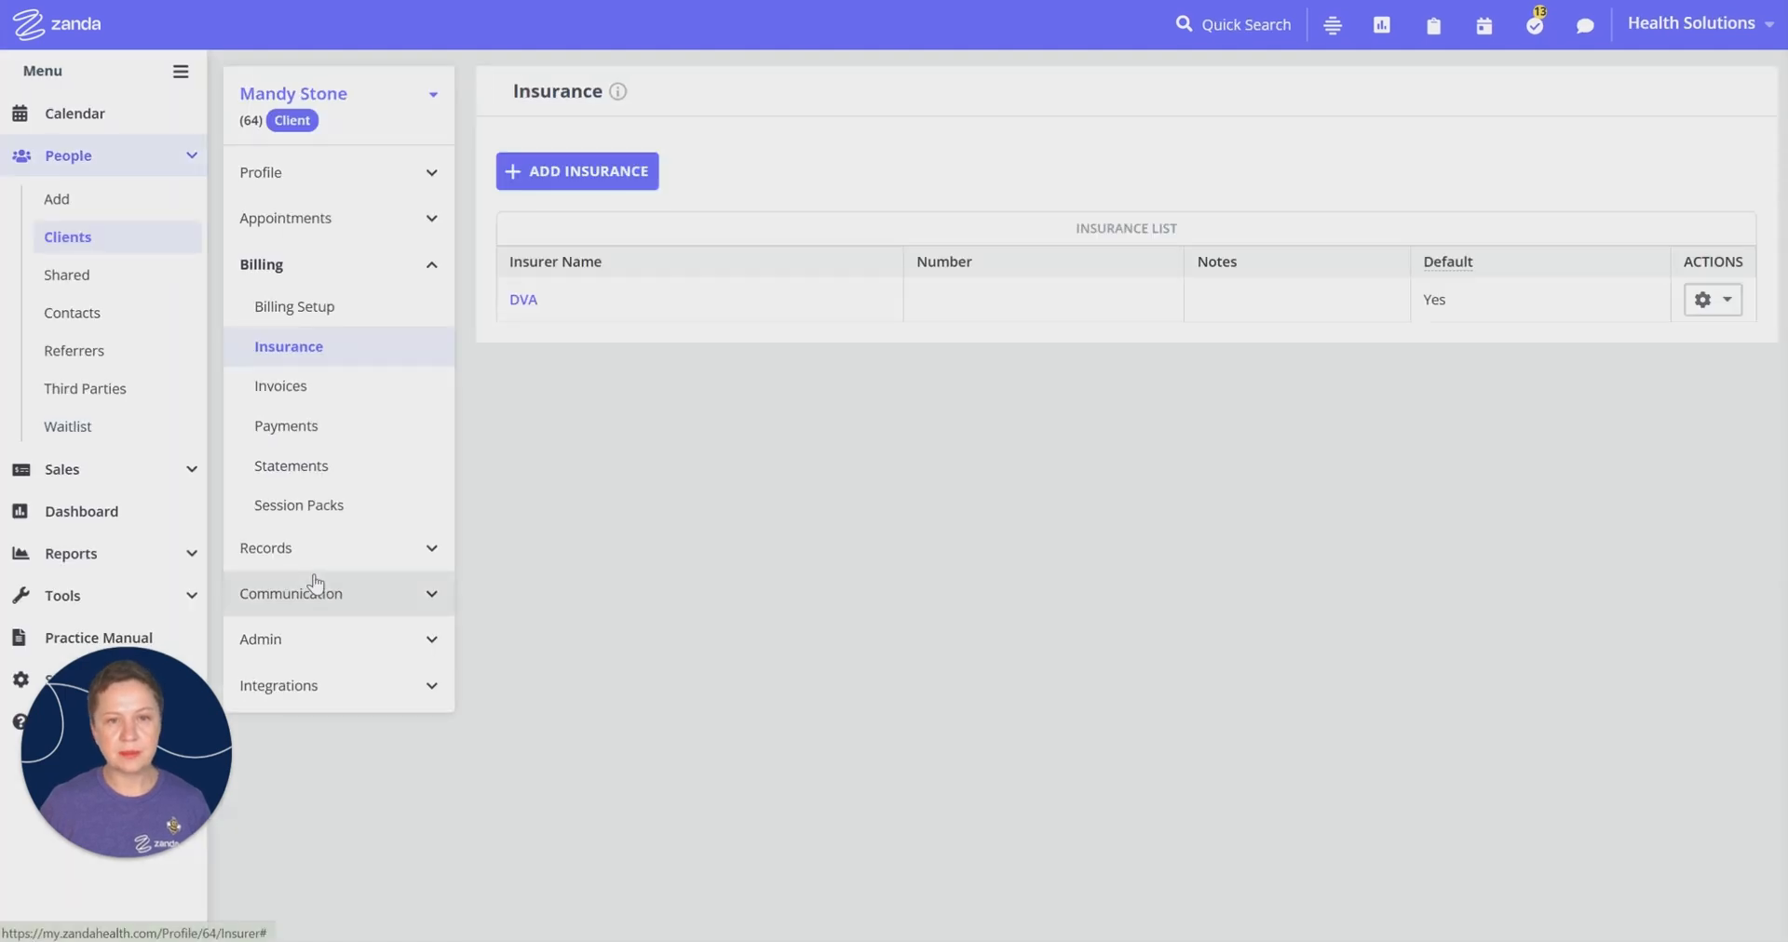
pyautogui.click(639, 175)
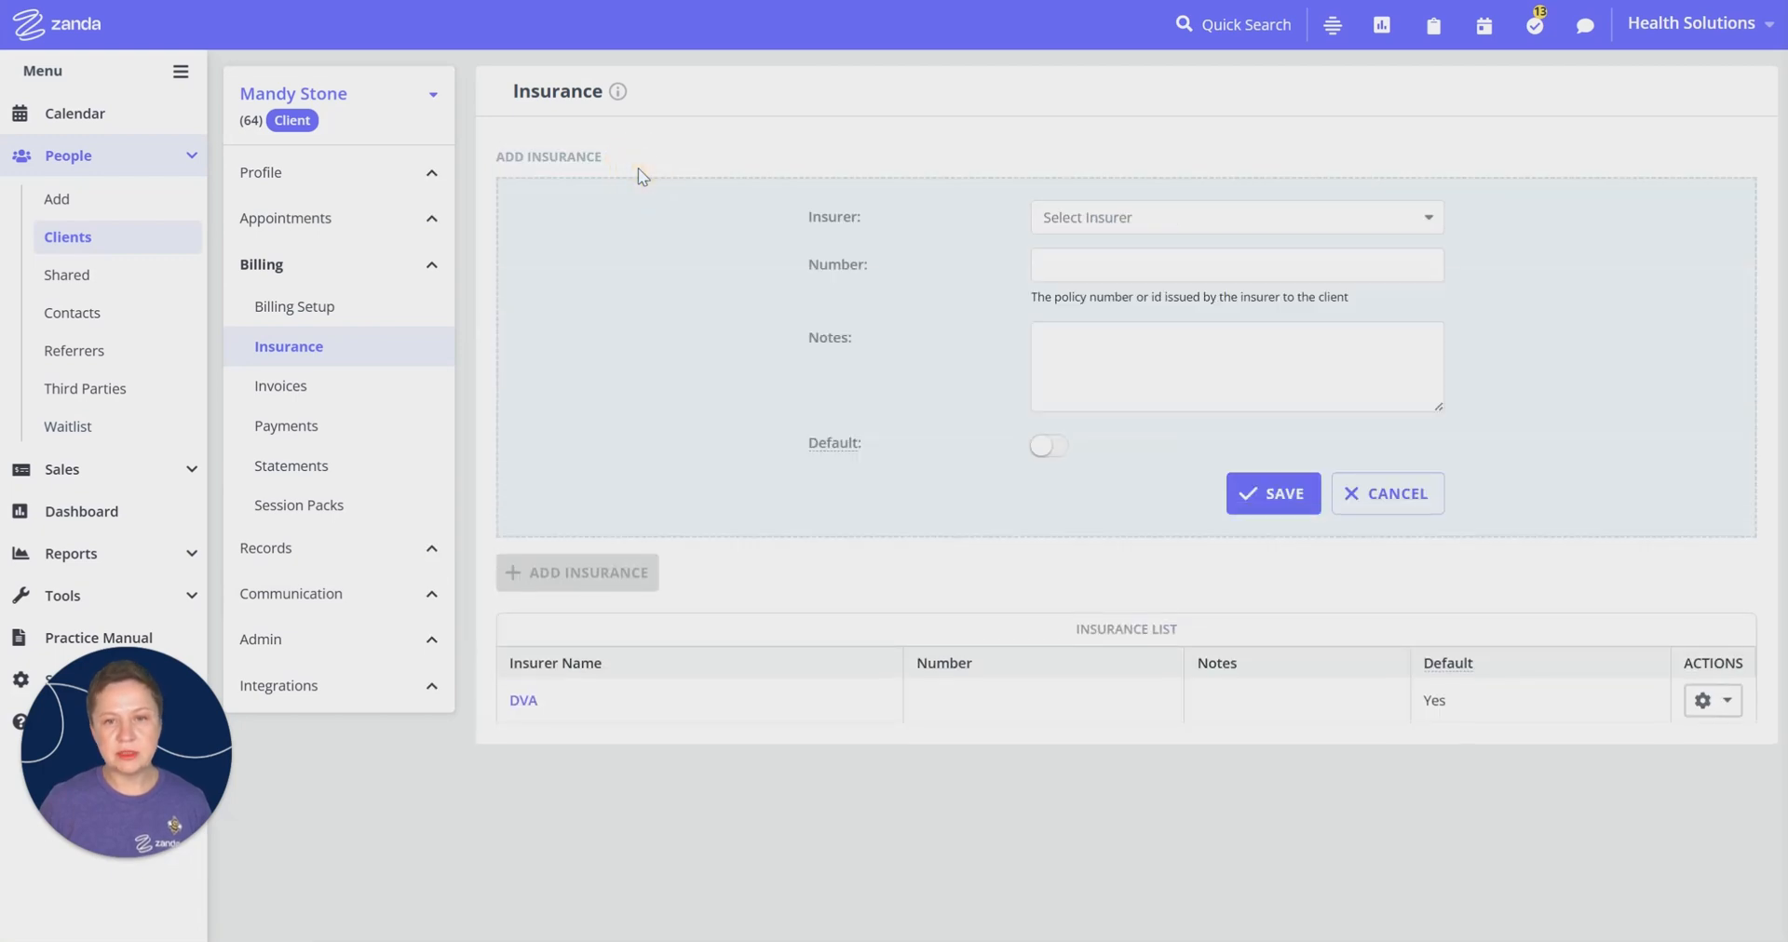
pyautogui.click(1080, 219)
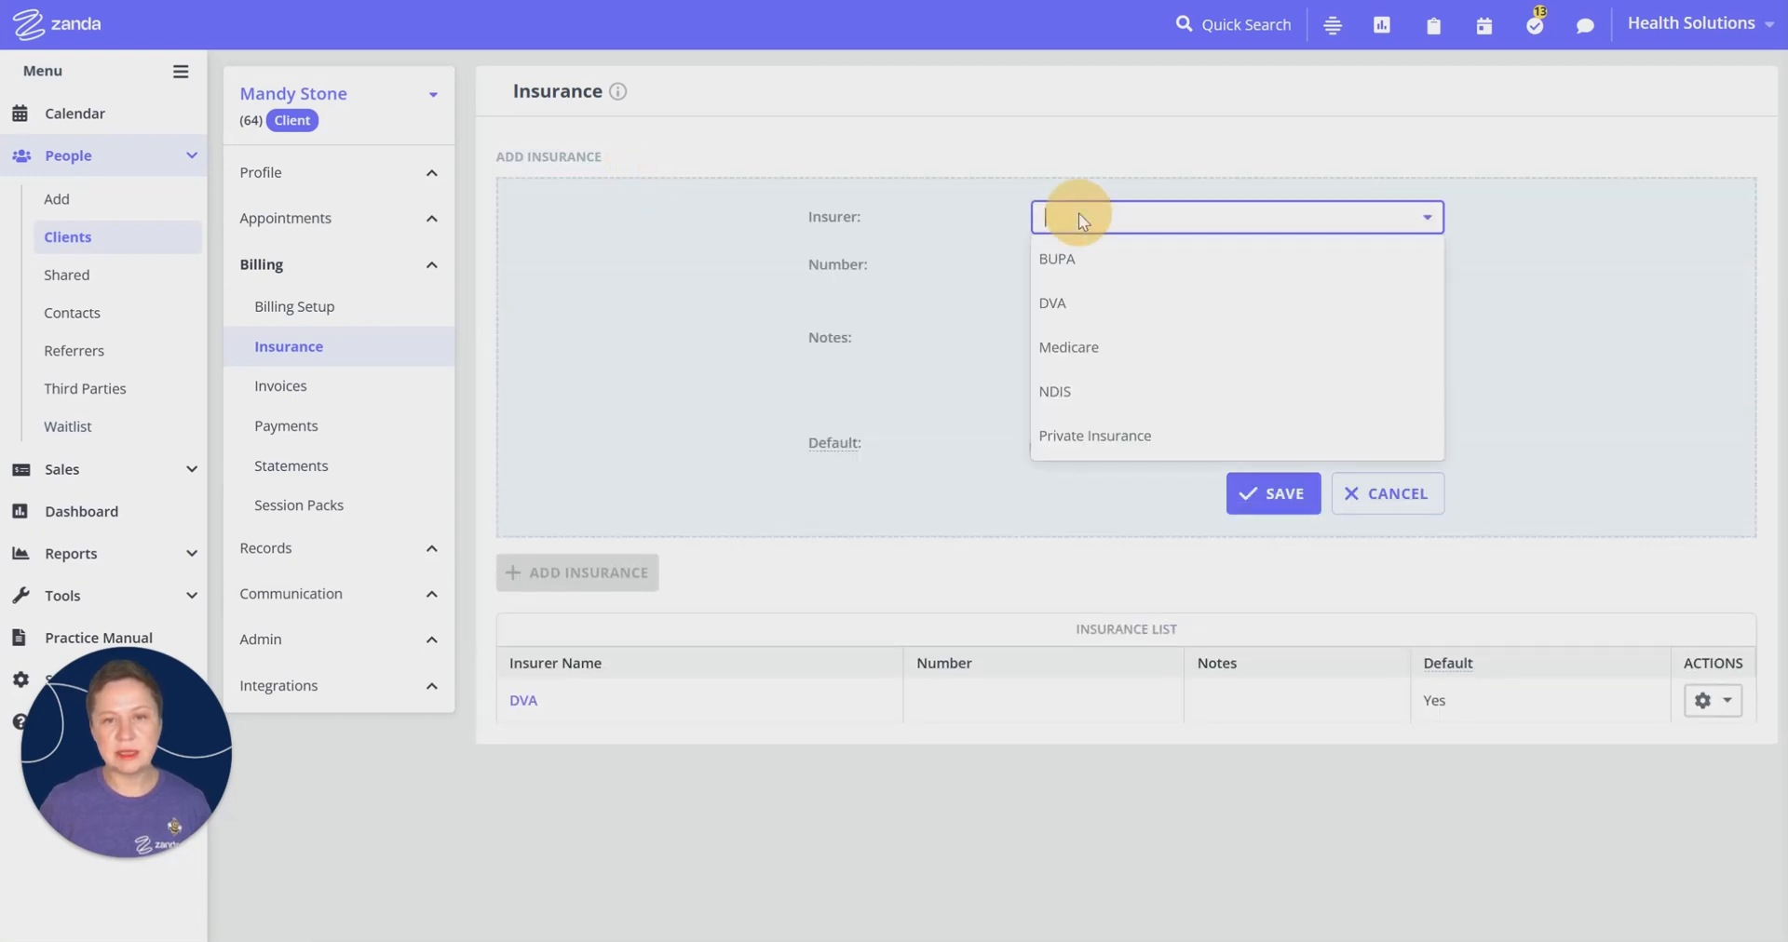
pyautogui.click(1058, 262)
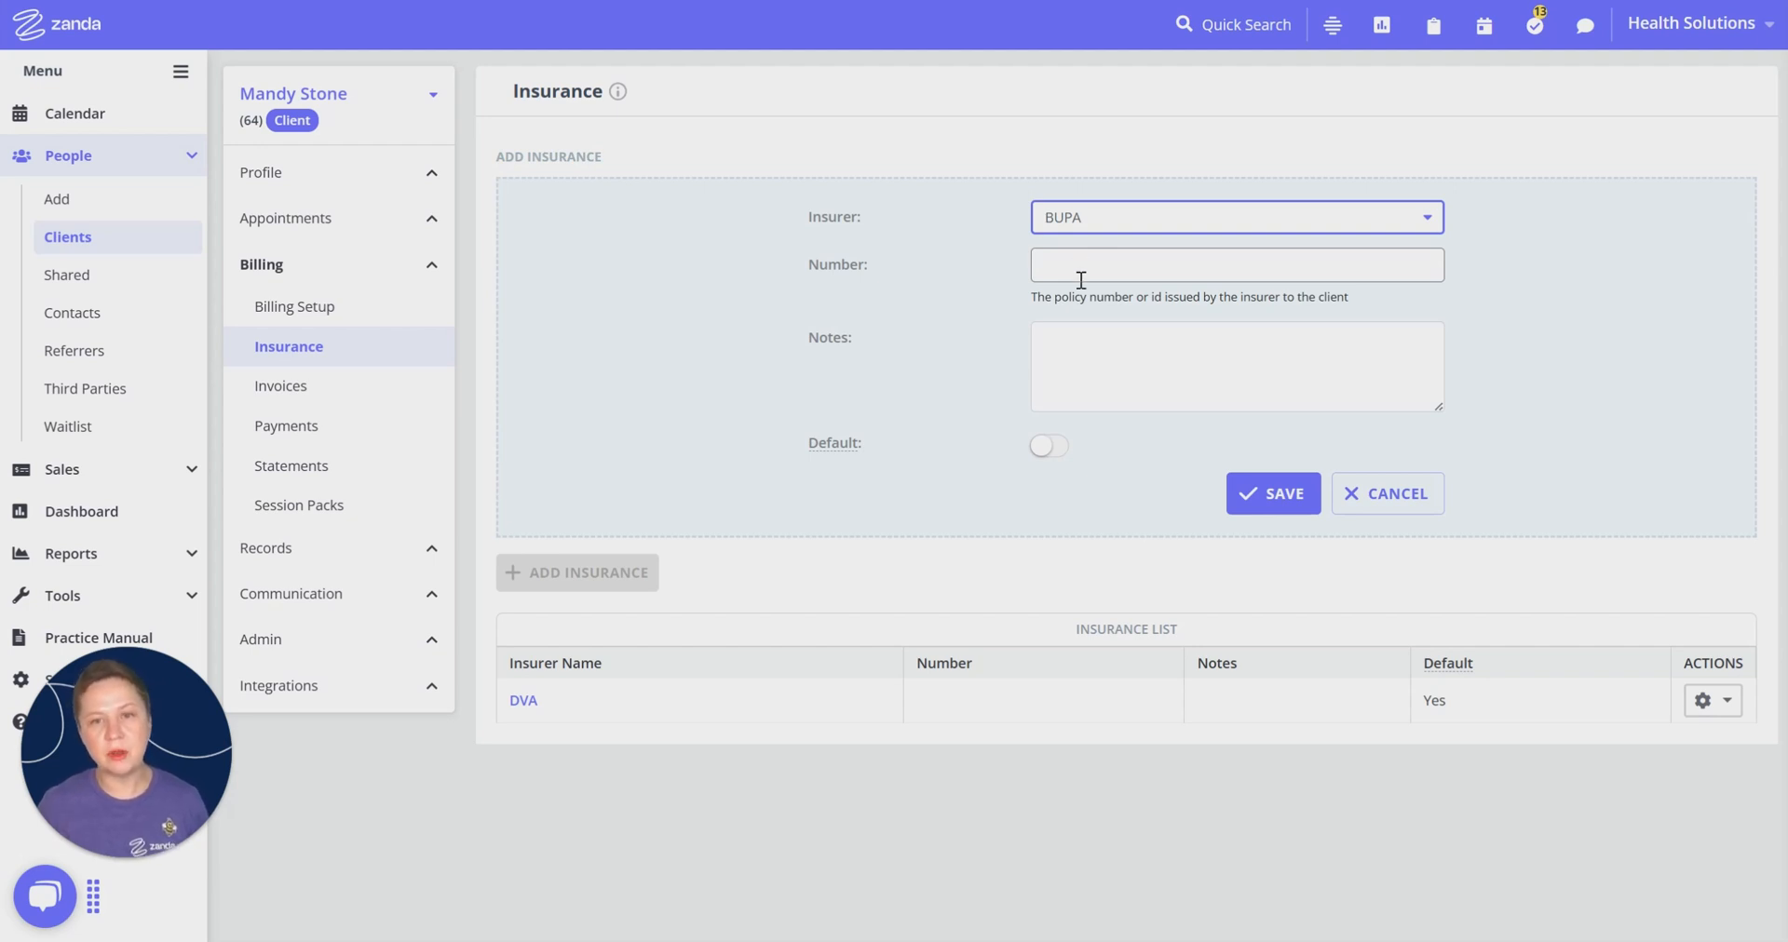
pyautogui.click(1083, 270)
pyautogui.click(1125, 364)
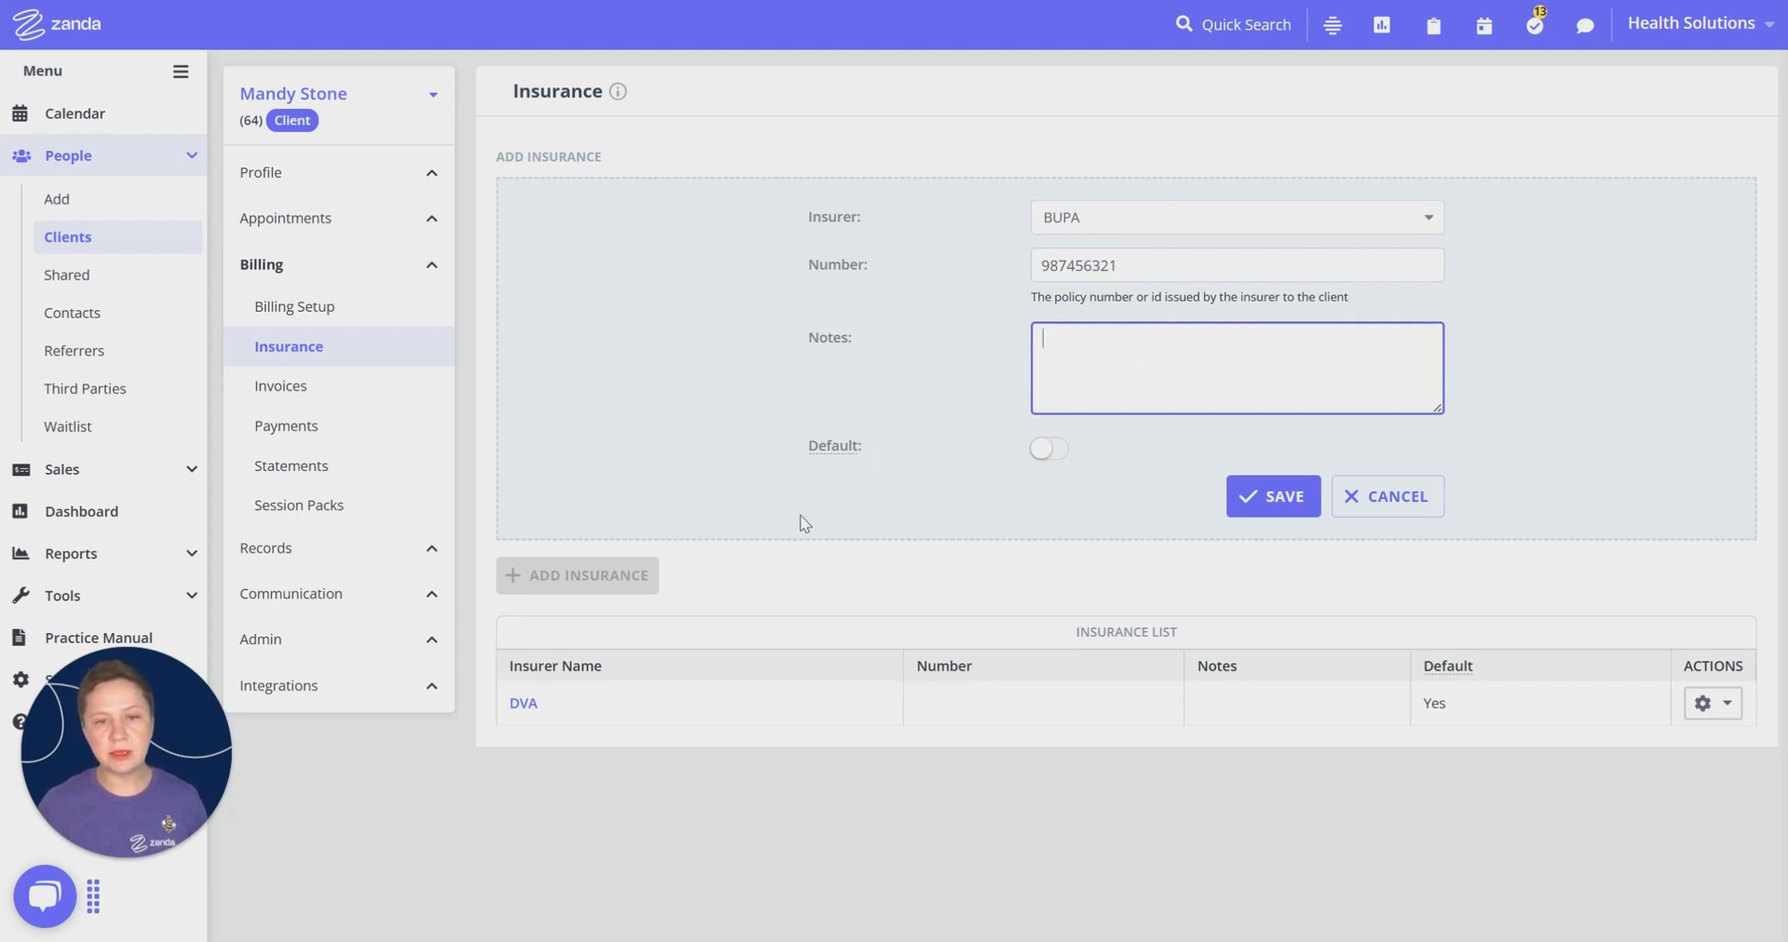
pyautogui.click(1061, 451)
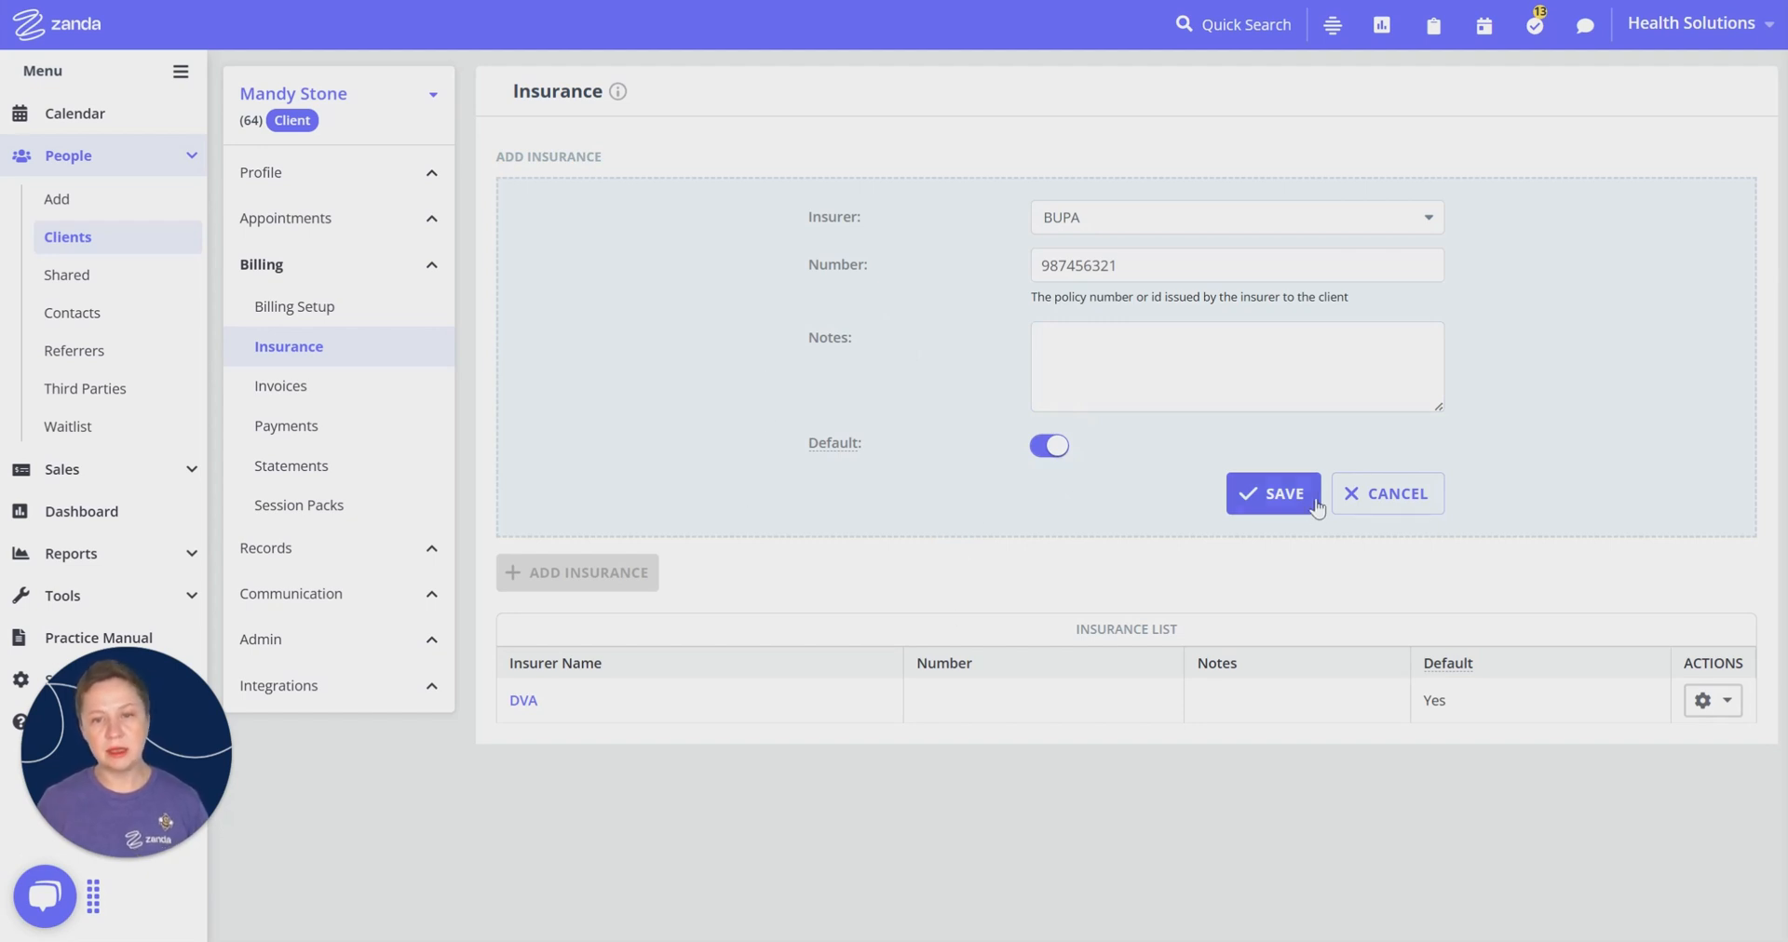
pyautogui.click(1288, 509)
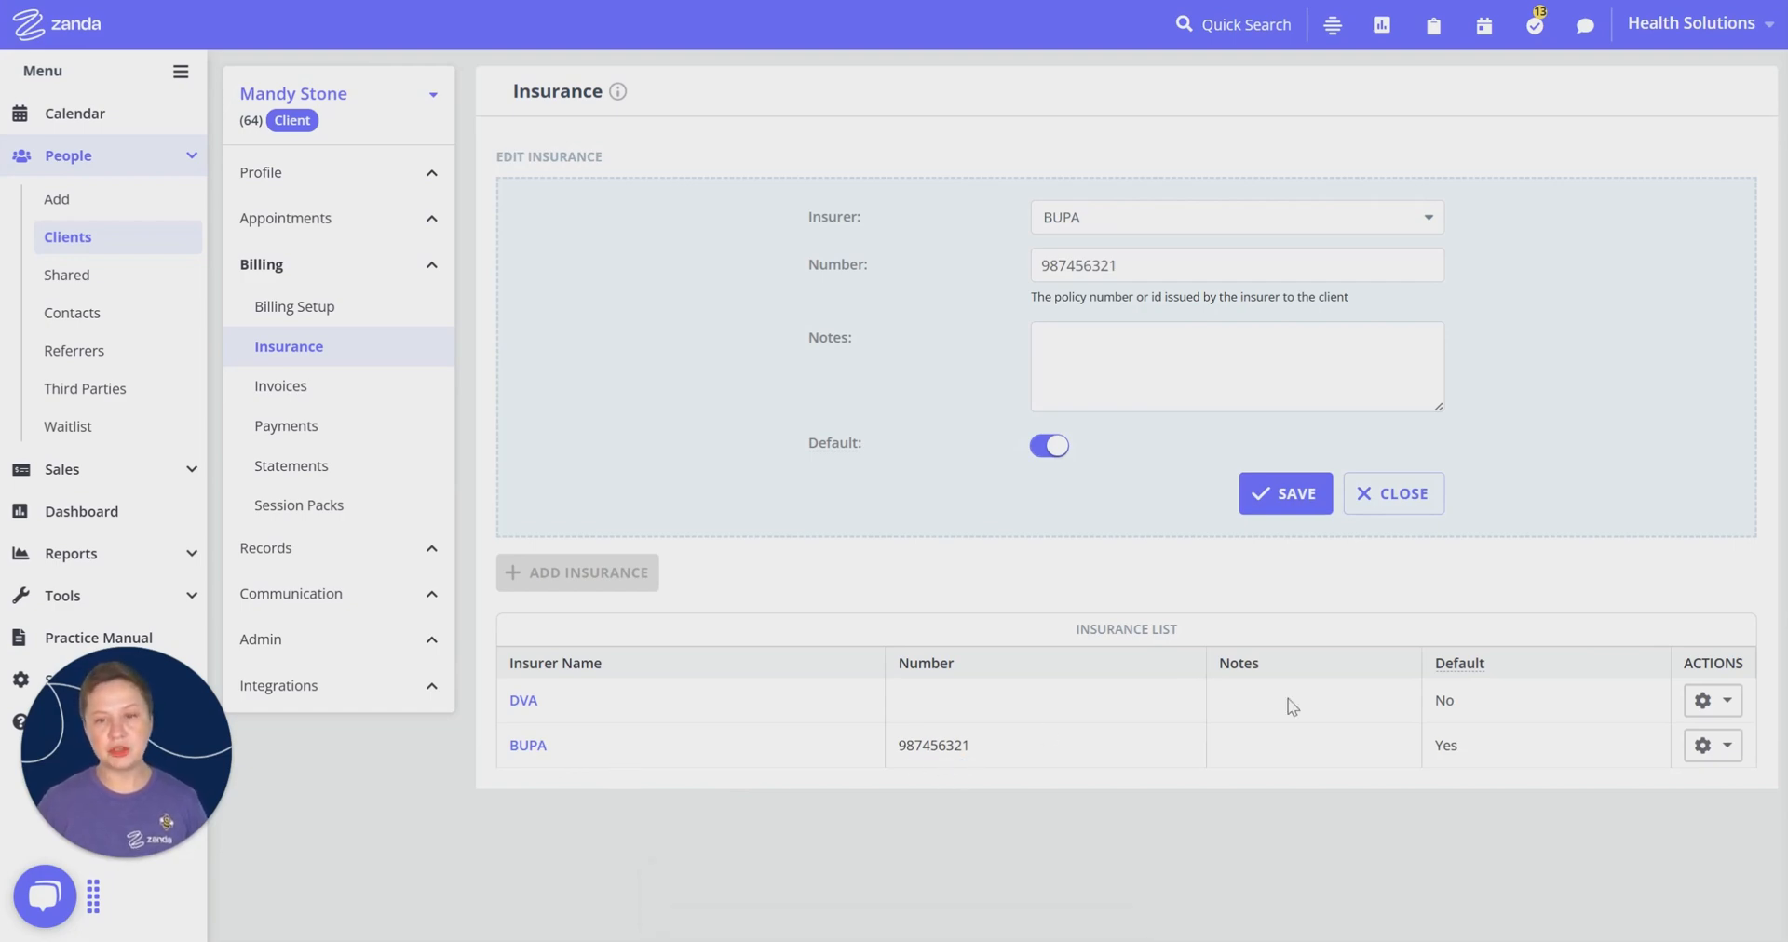
pyautogui.click(1486, 753)
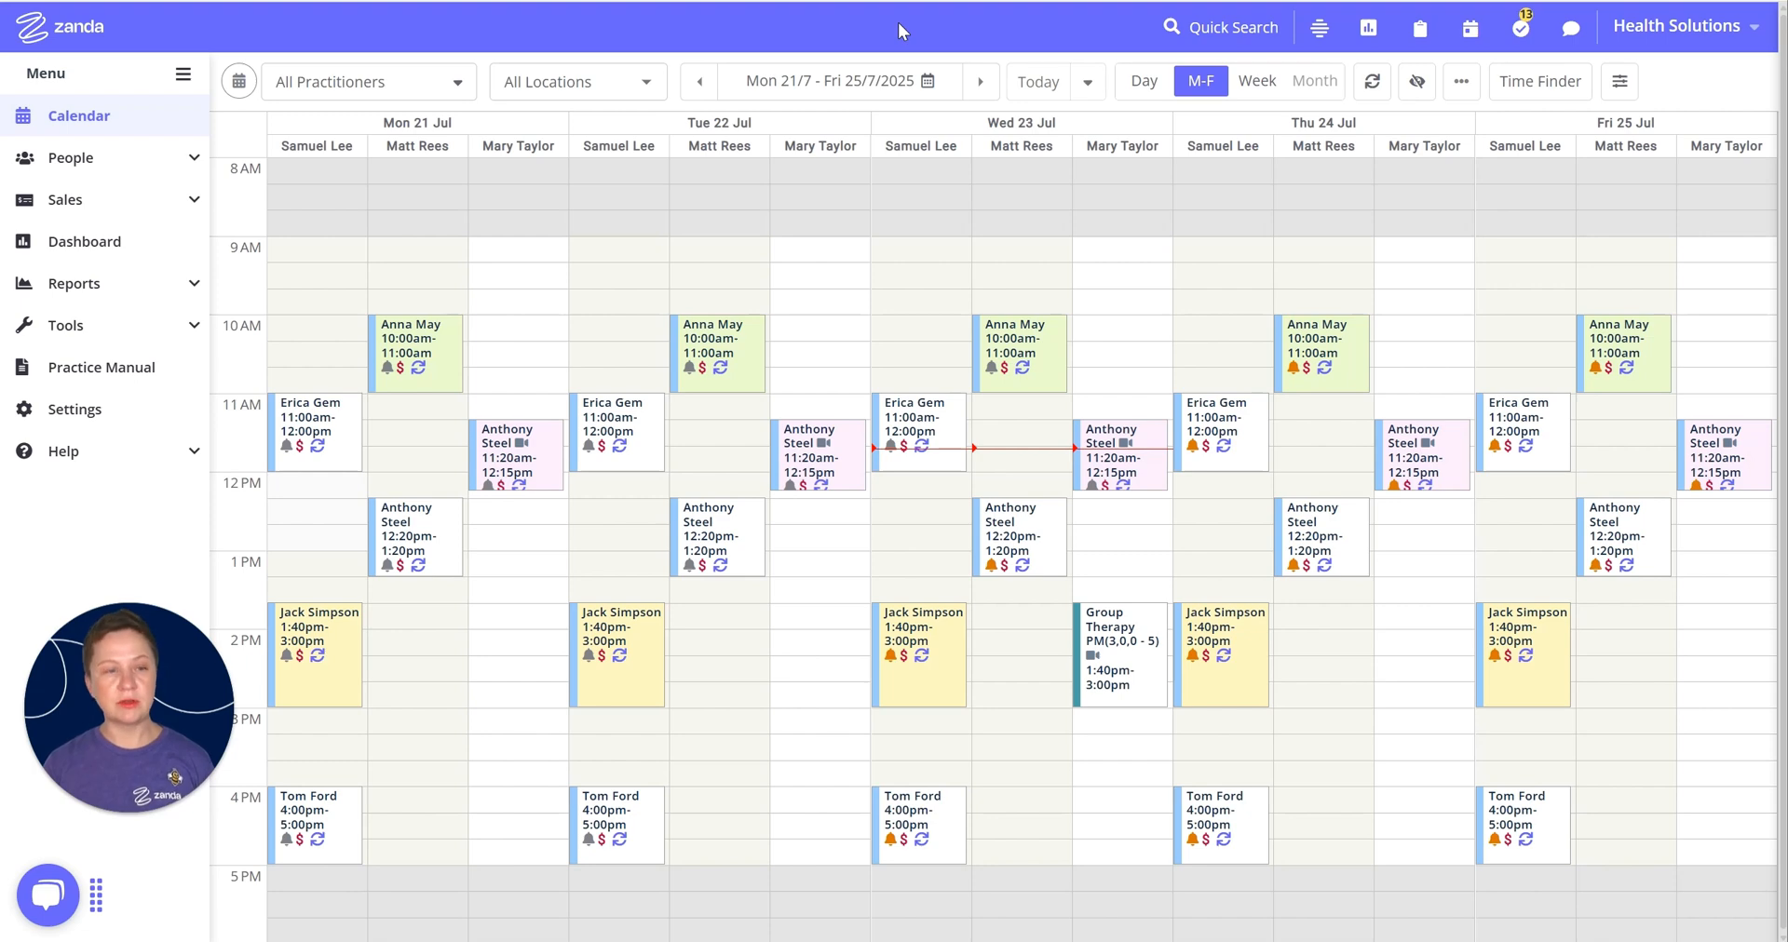
# Step: Create a Third Party profile with business name BUPA and save its profile details
pyautogui.click(456, 82)
pyautogui.click(137, 164)
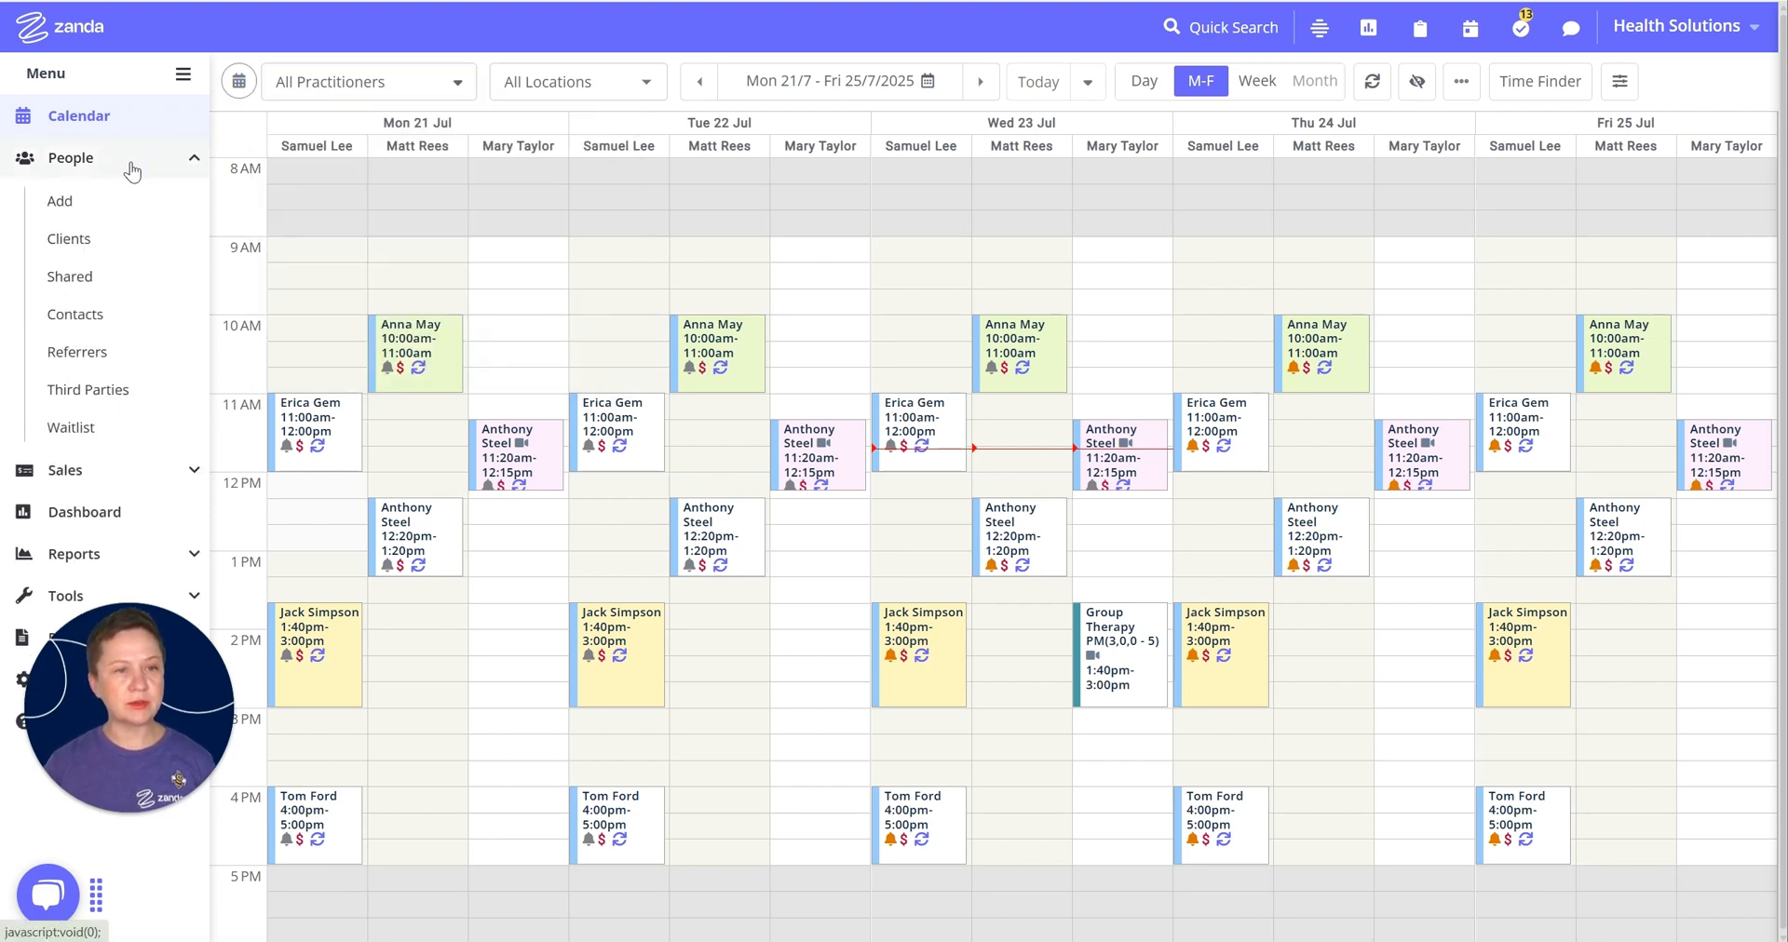
pyautogui.click(62, 201)
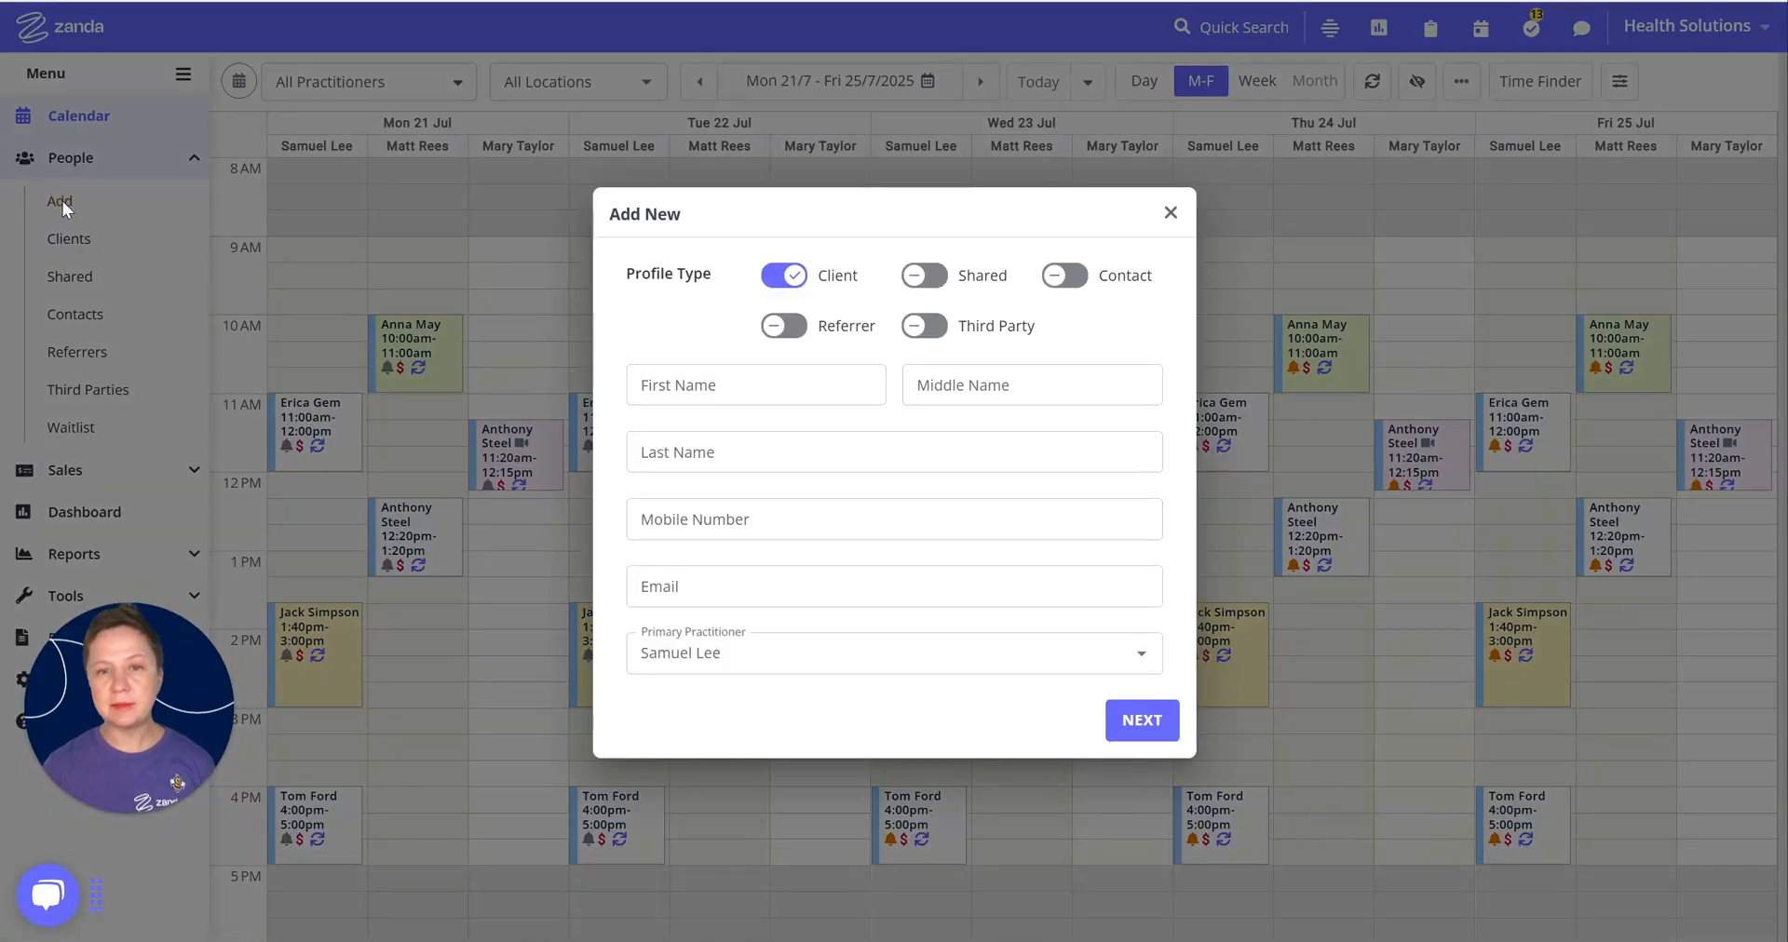
pyautogui.click(939, 340)
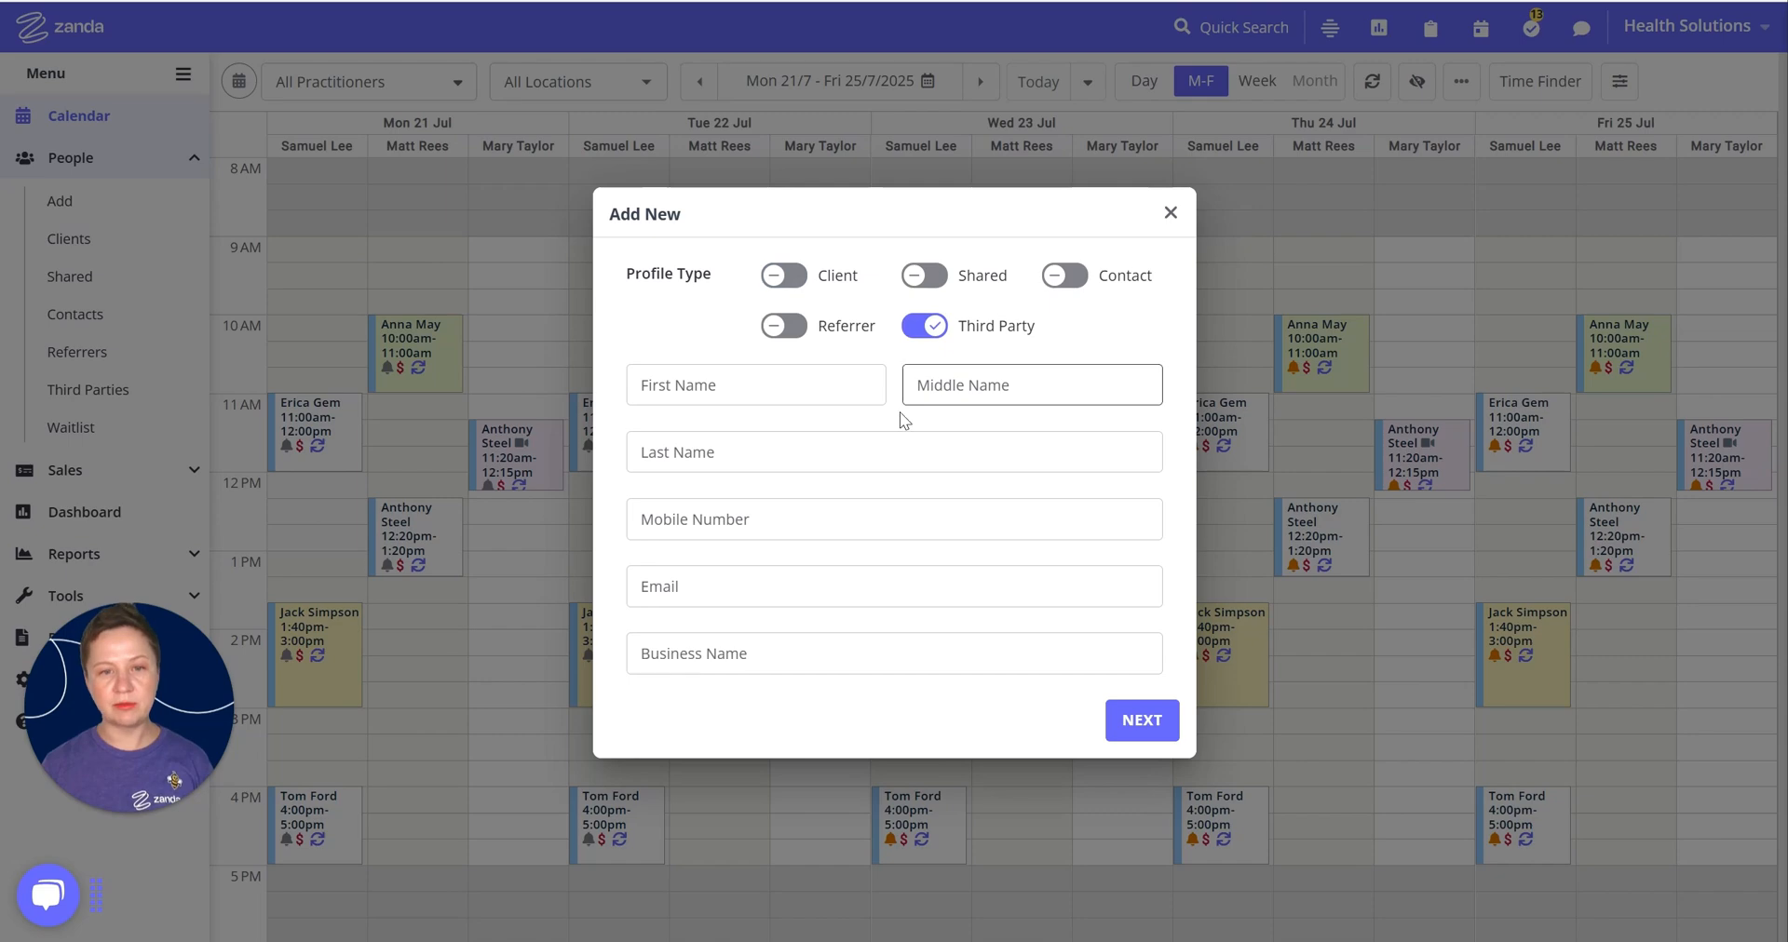
pyautogui.click(694, 652)
pyautogui.write('BUPA')
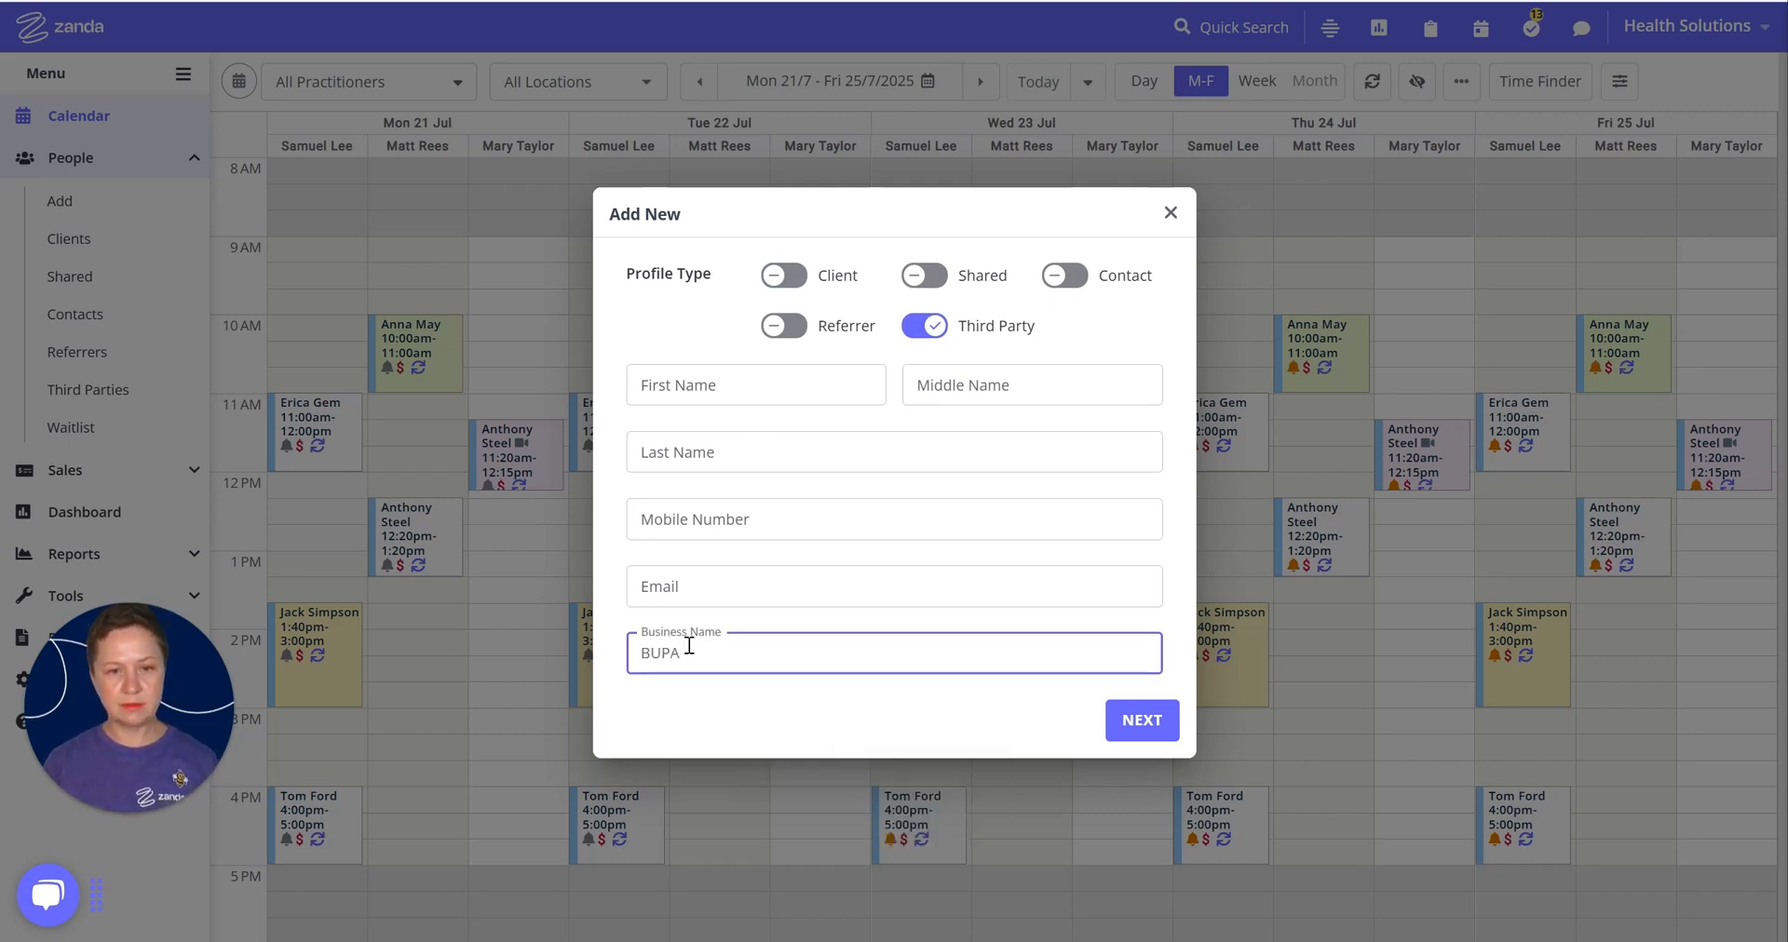
pyautogui.press('Return')
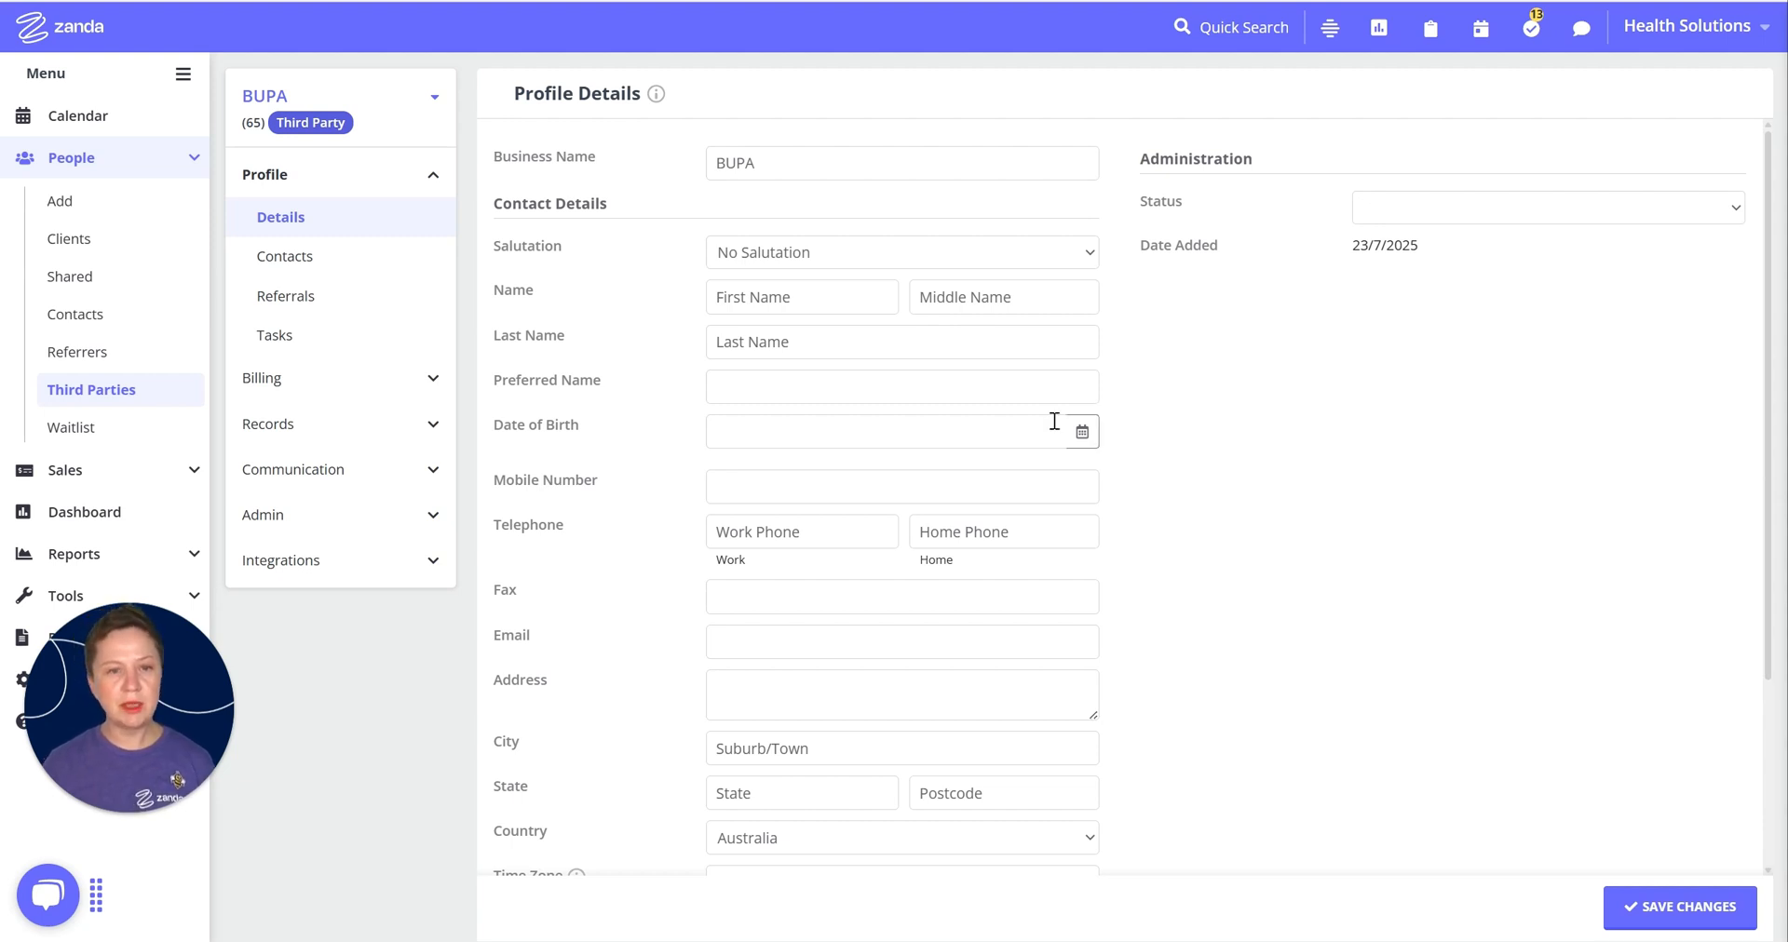
pyautogui.click(708, 305)
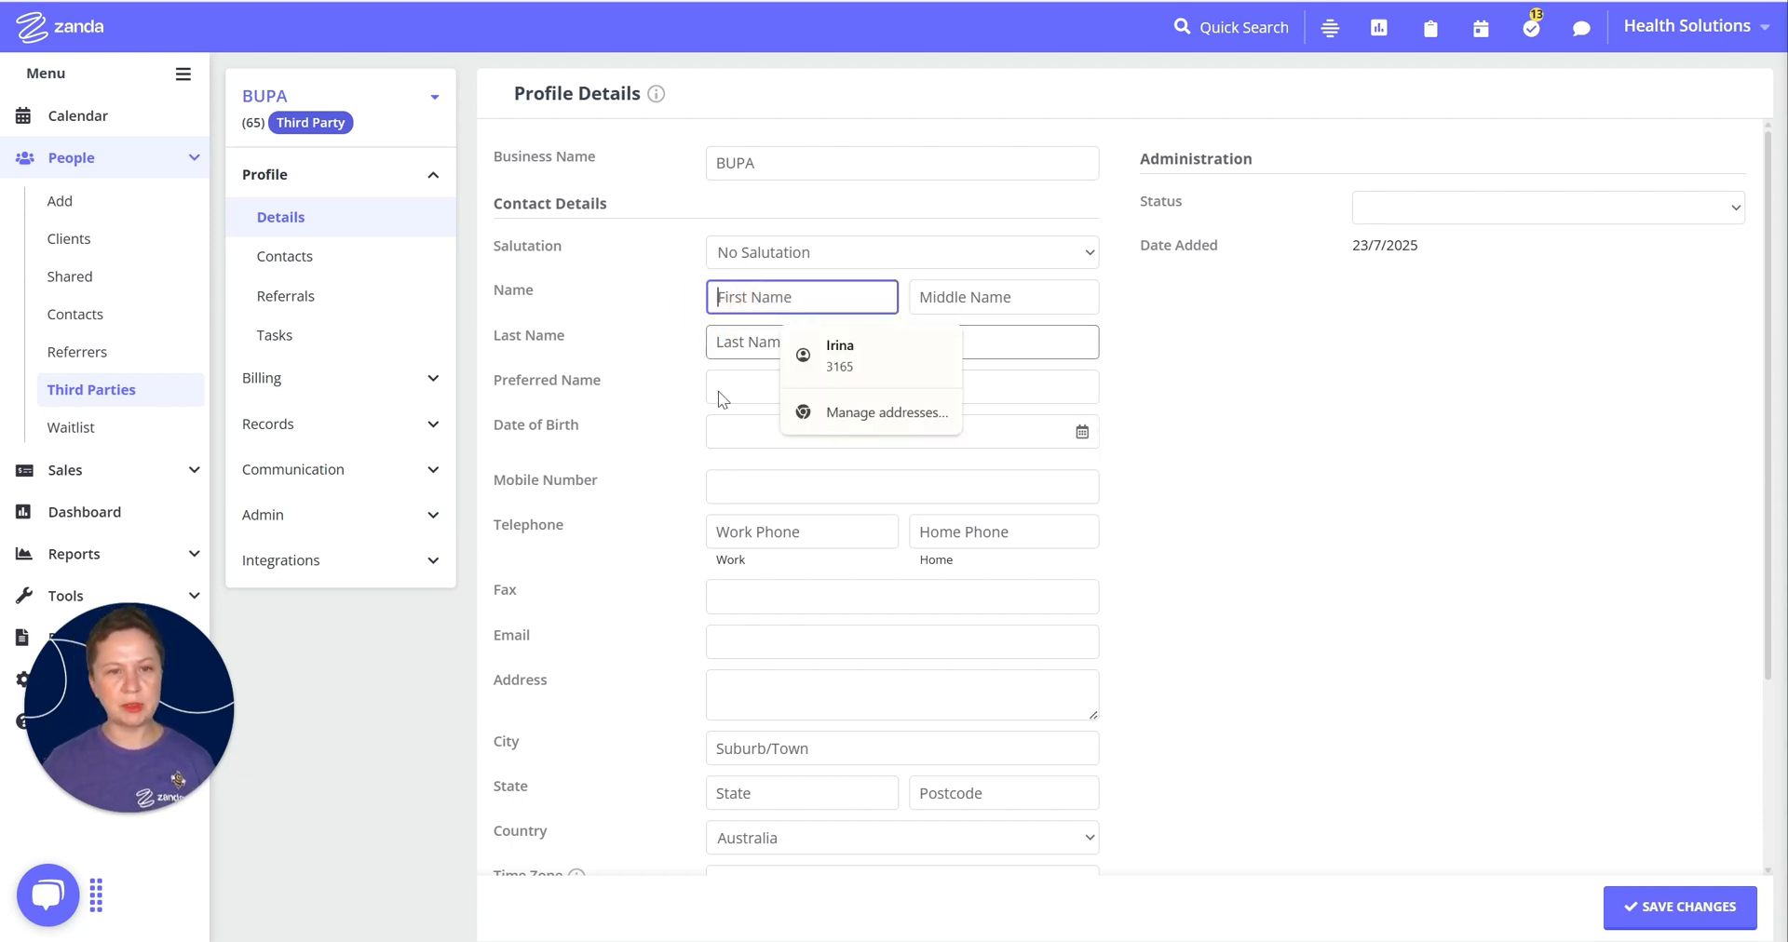
pyautogui.click(1709, 908)
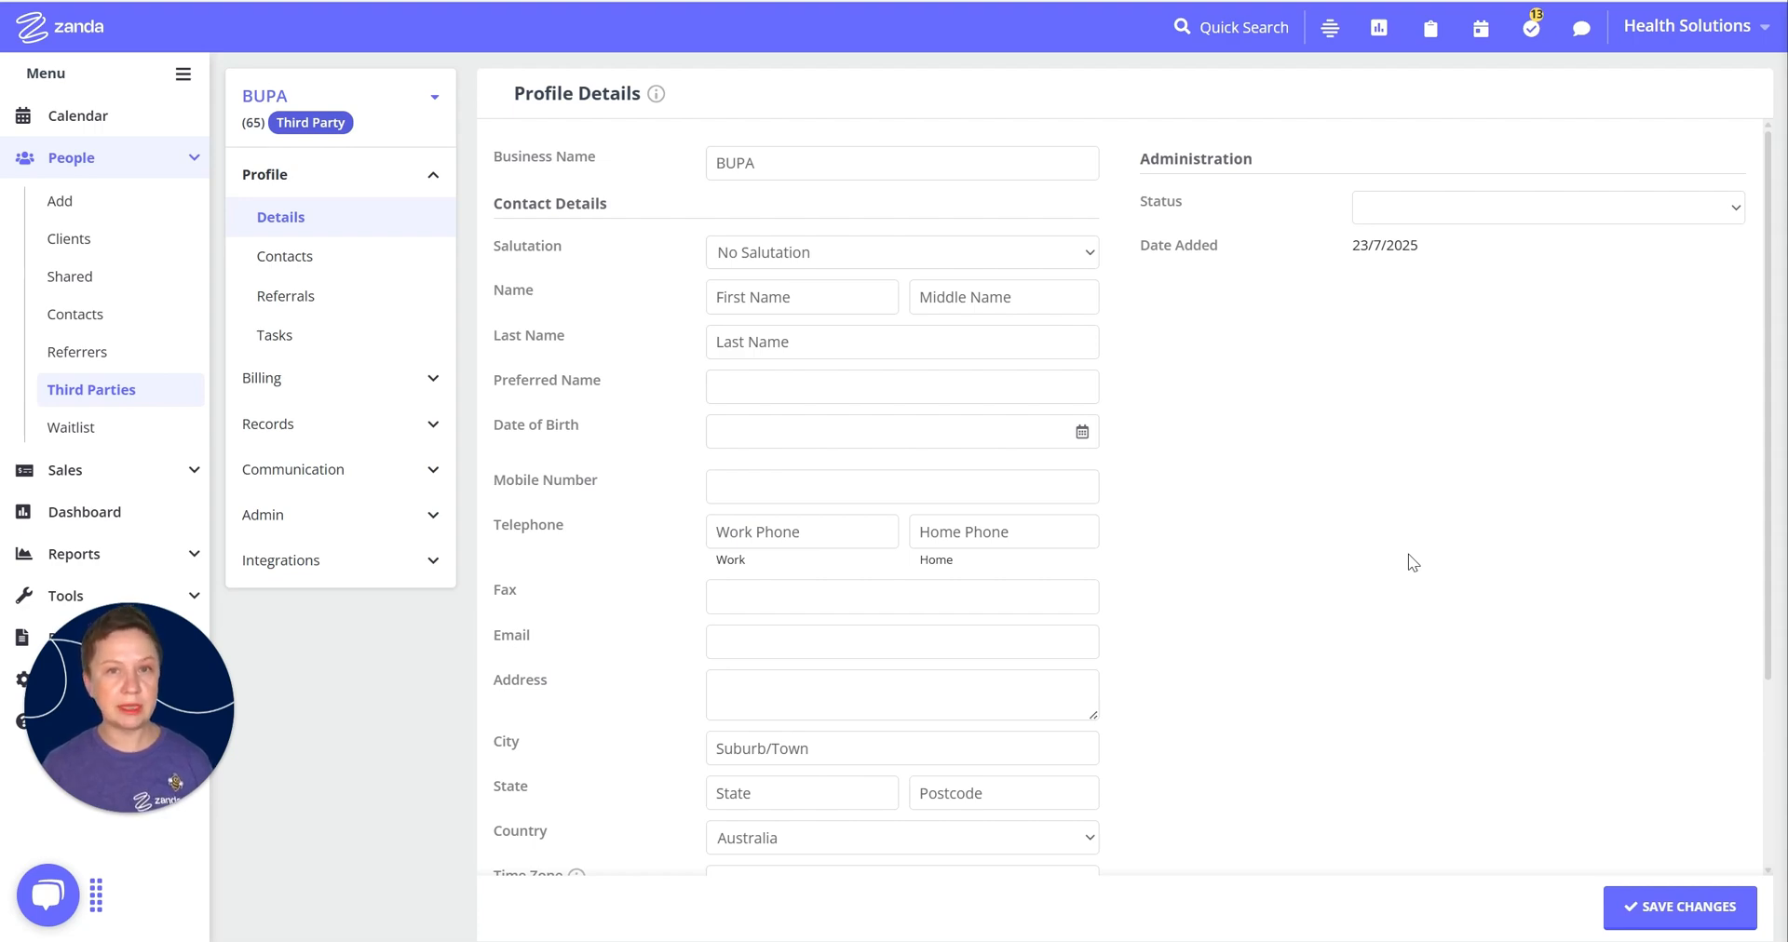
pyautogui.click(1212, 34)
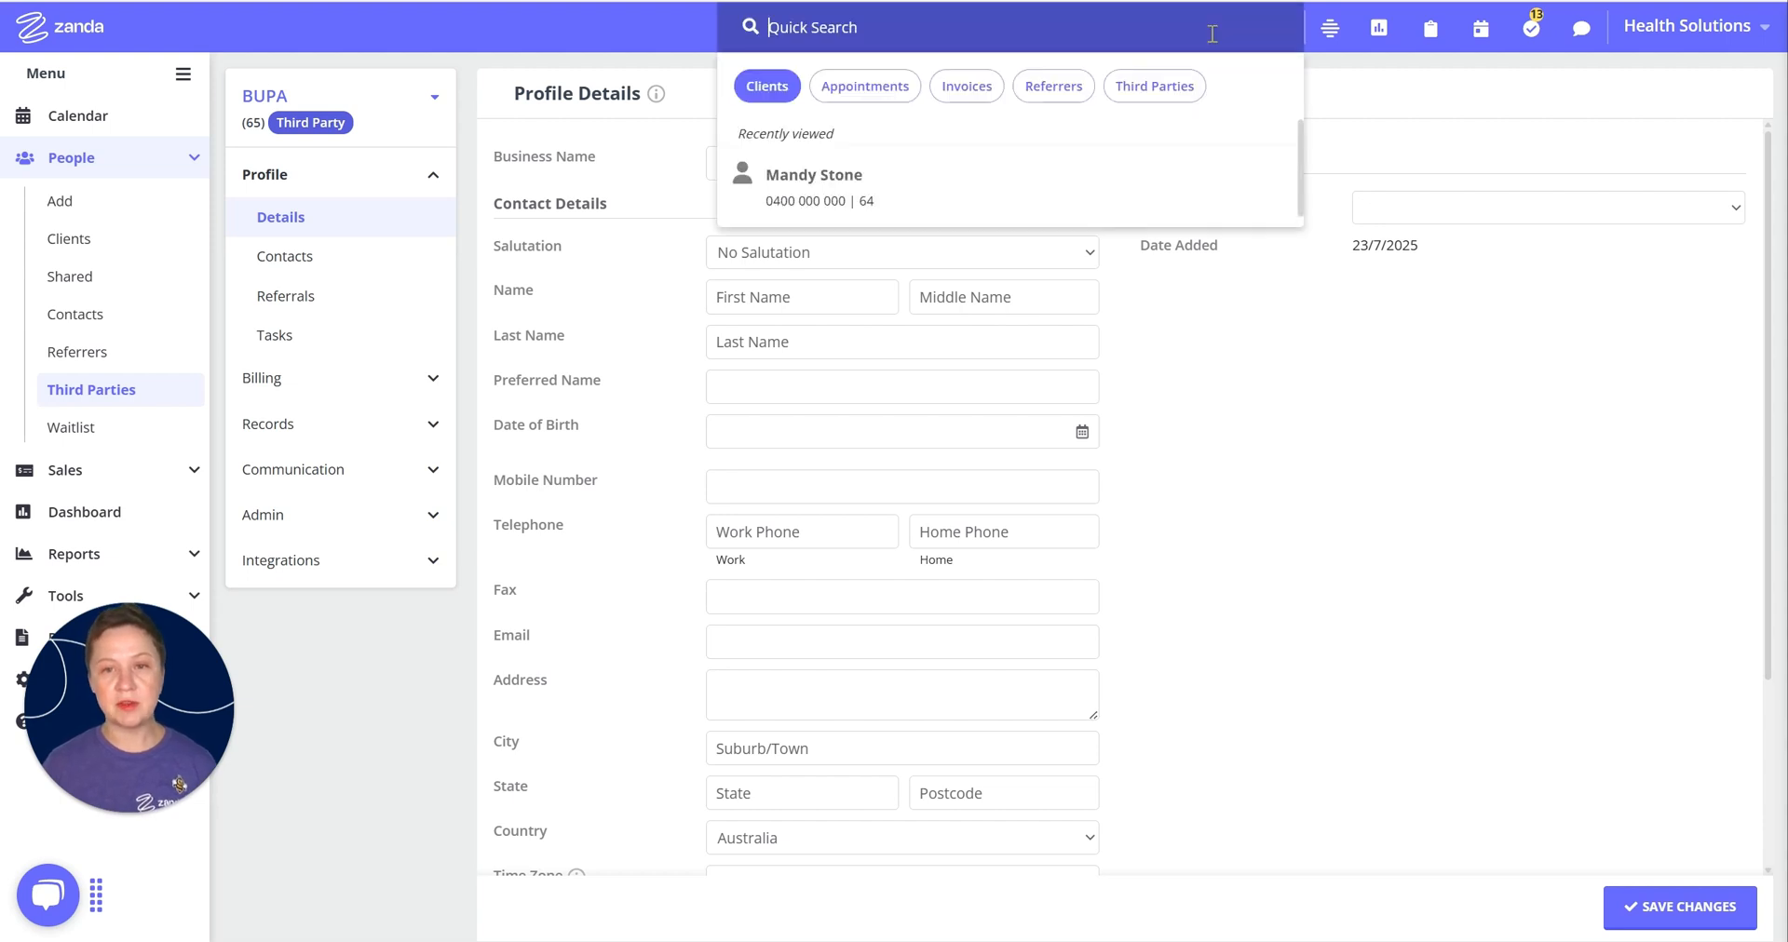
# Step: Set the client's Billing Setup to bill BUPA, save it, and open her Session Packs list
pyautogui.click(815, 176)
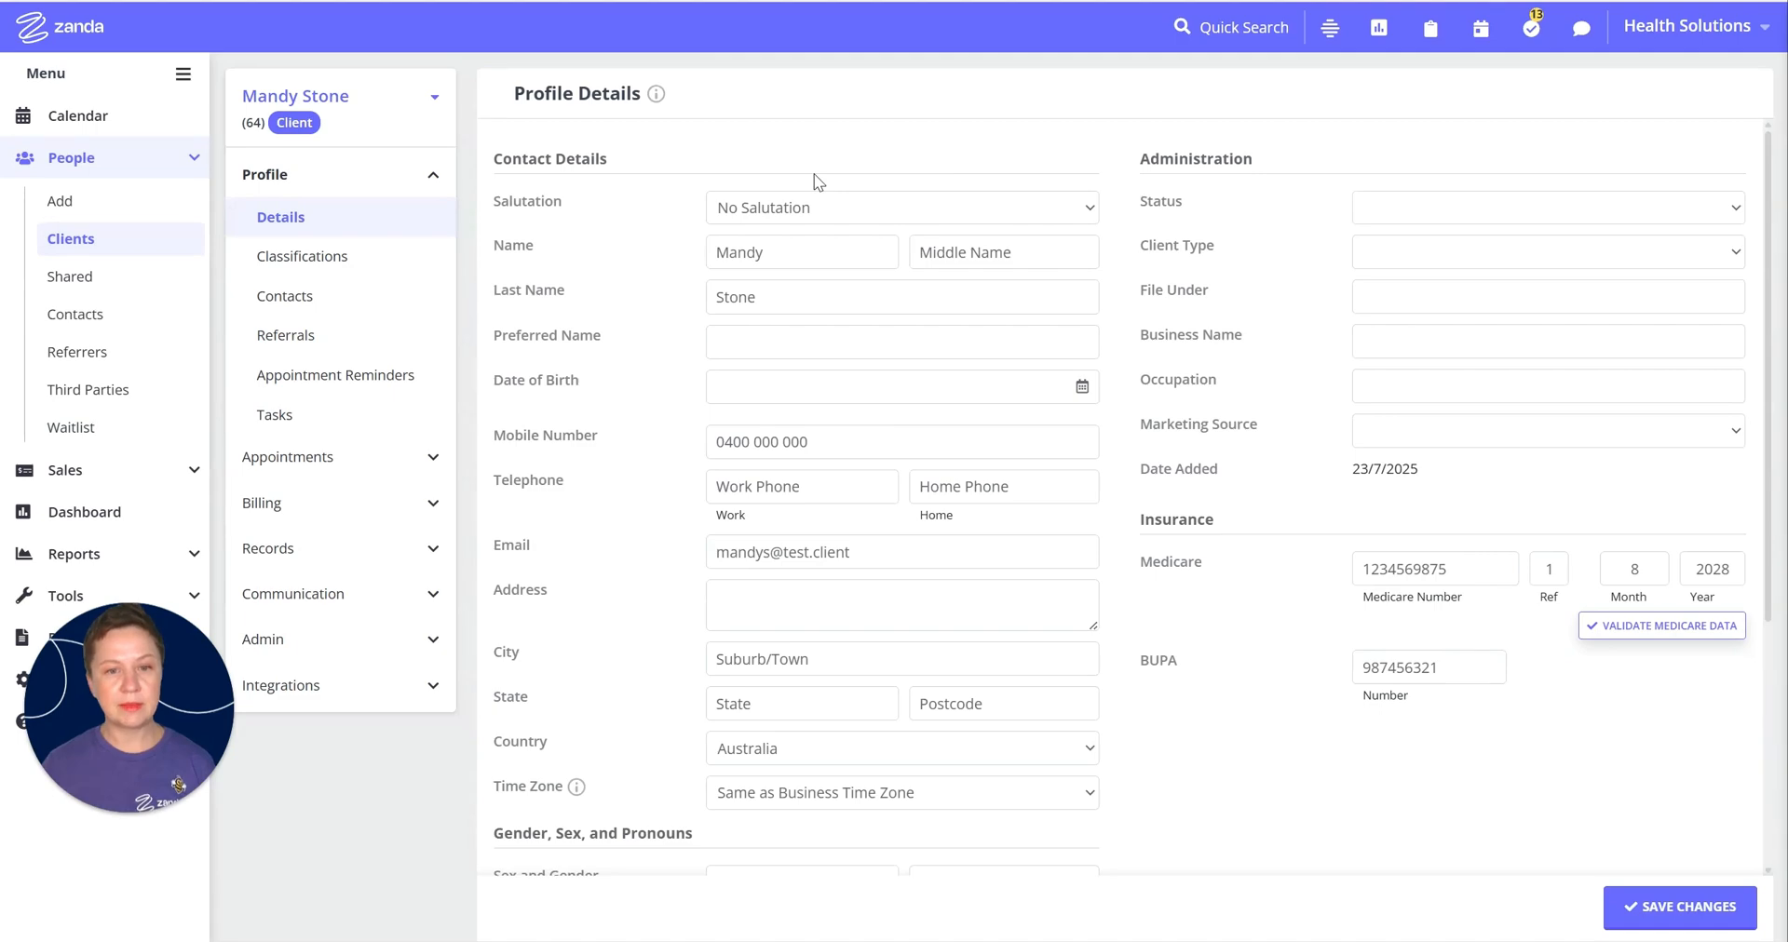
pyautogui.click(299, 508)
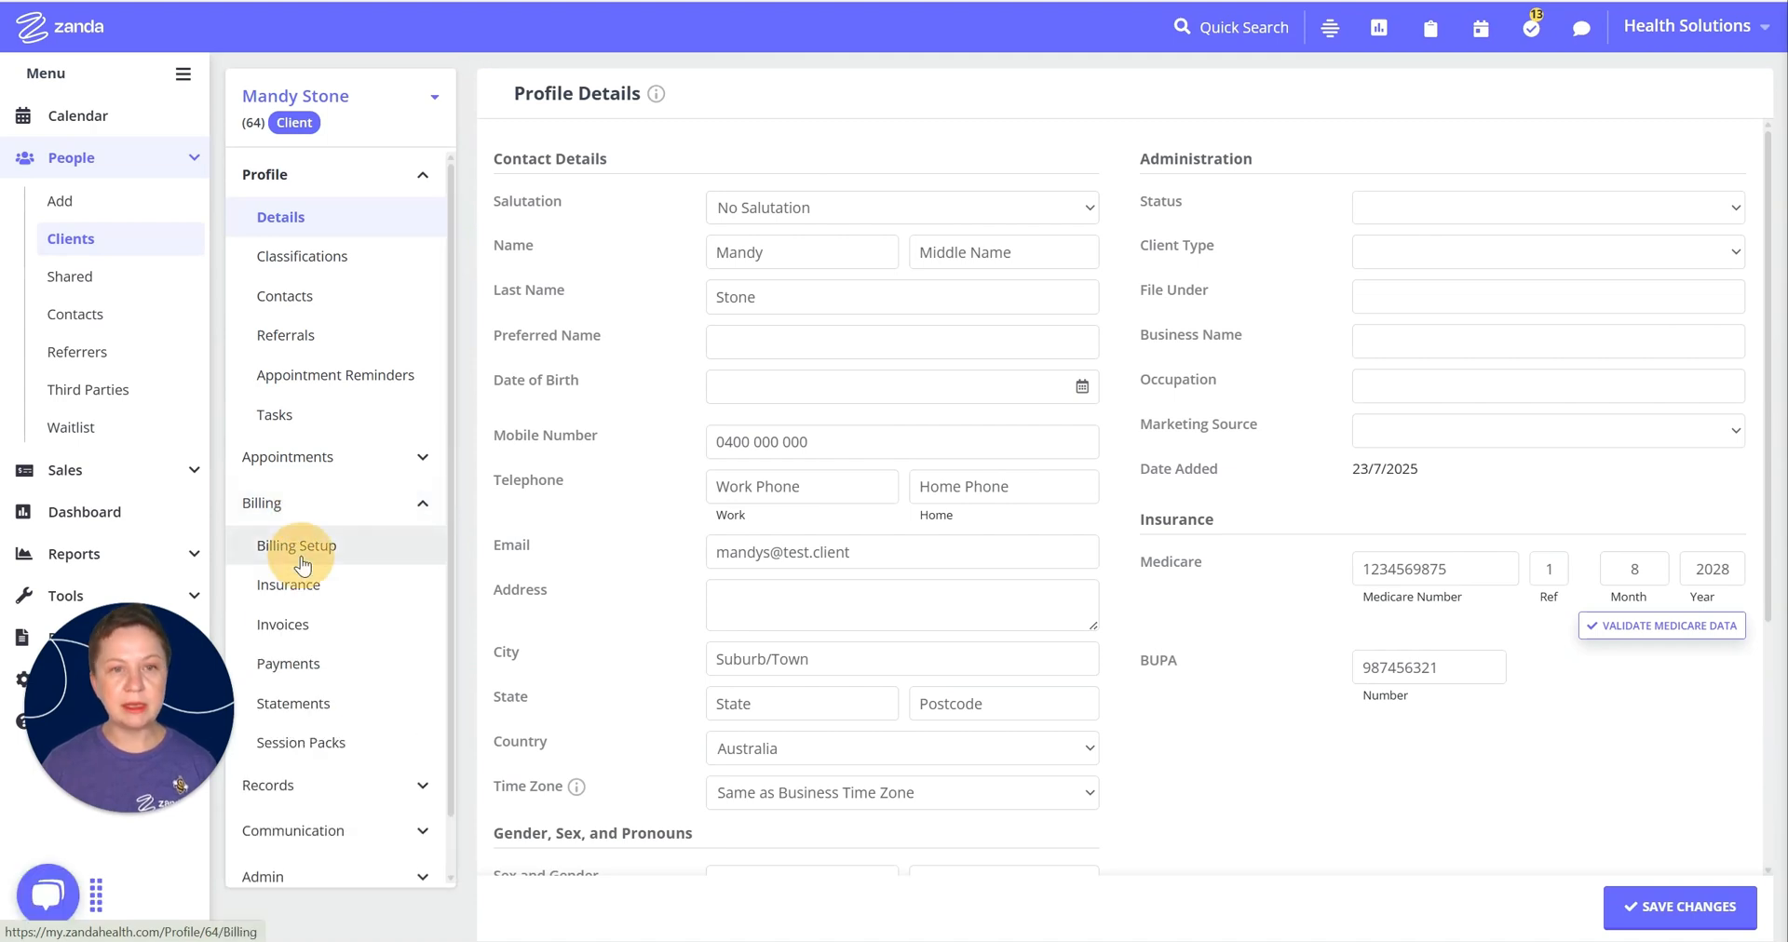
pyautogui.click(300, 555)
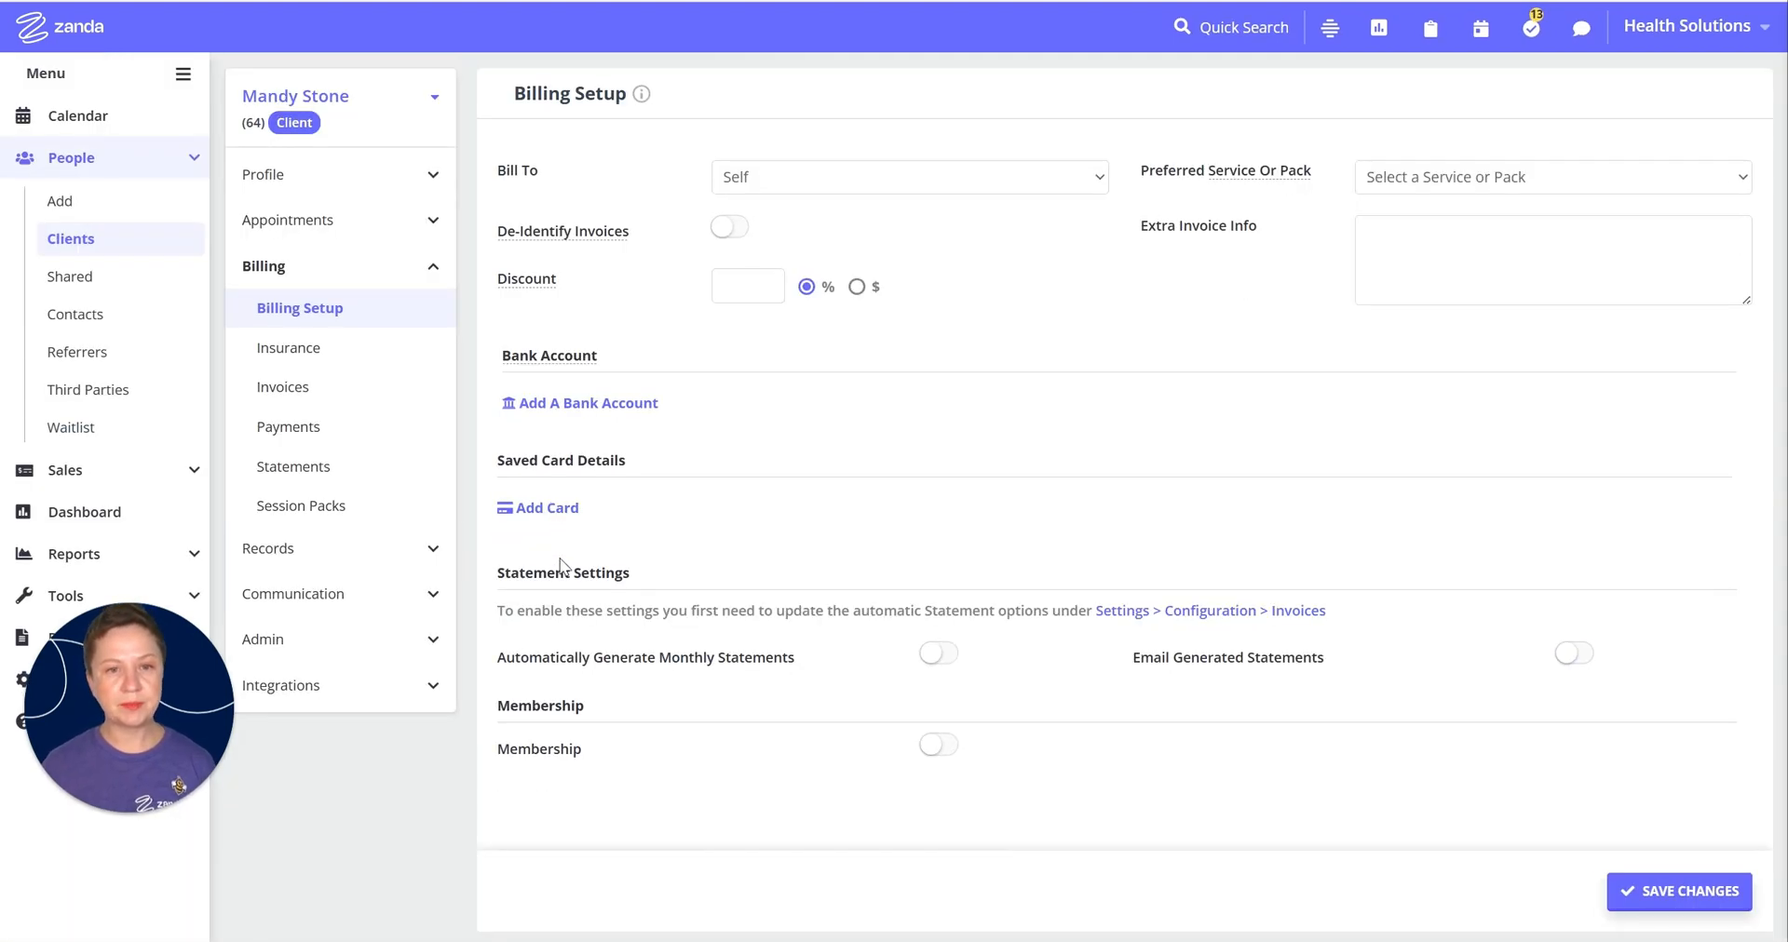
pyautogui.click(914, 177)
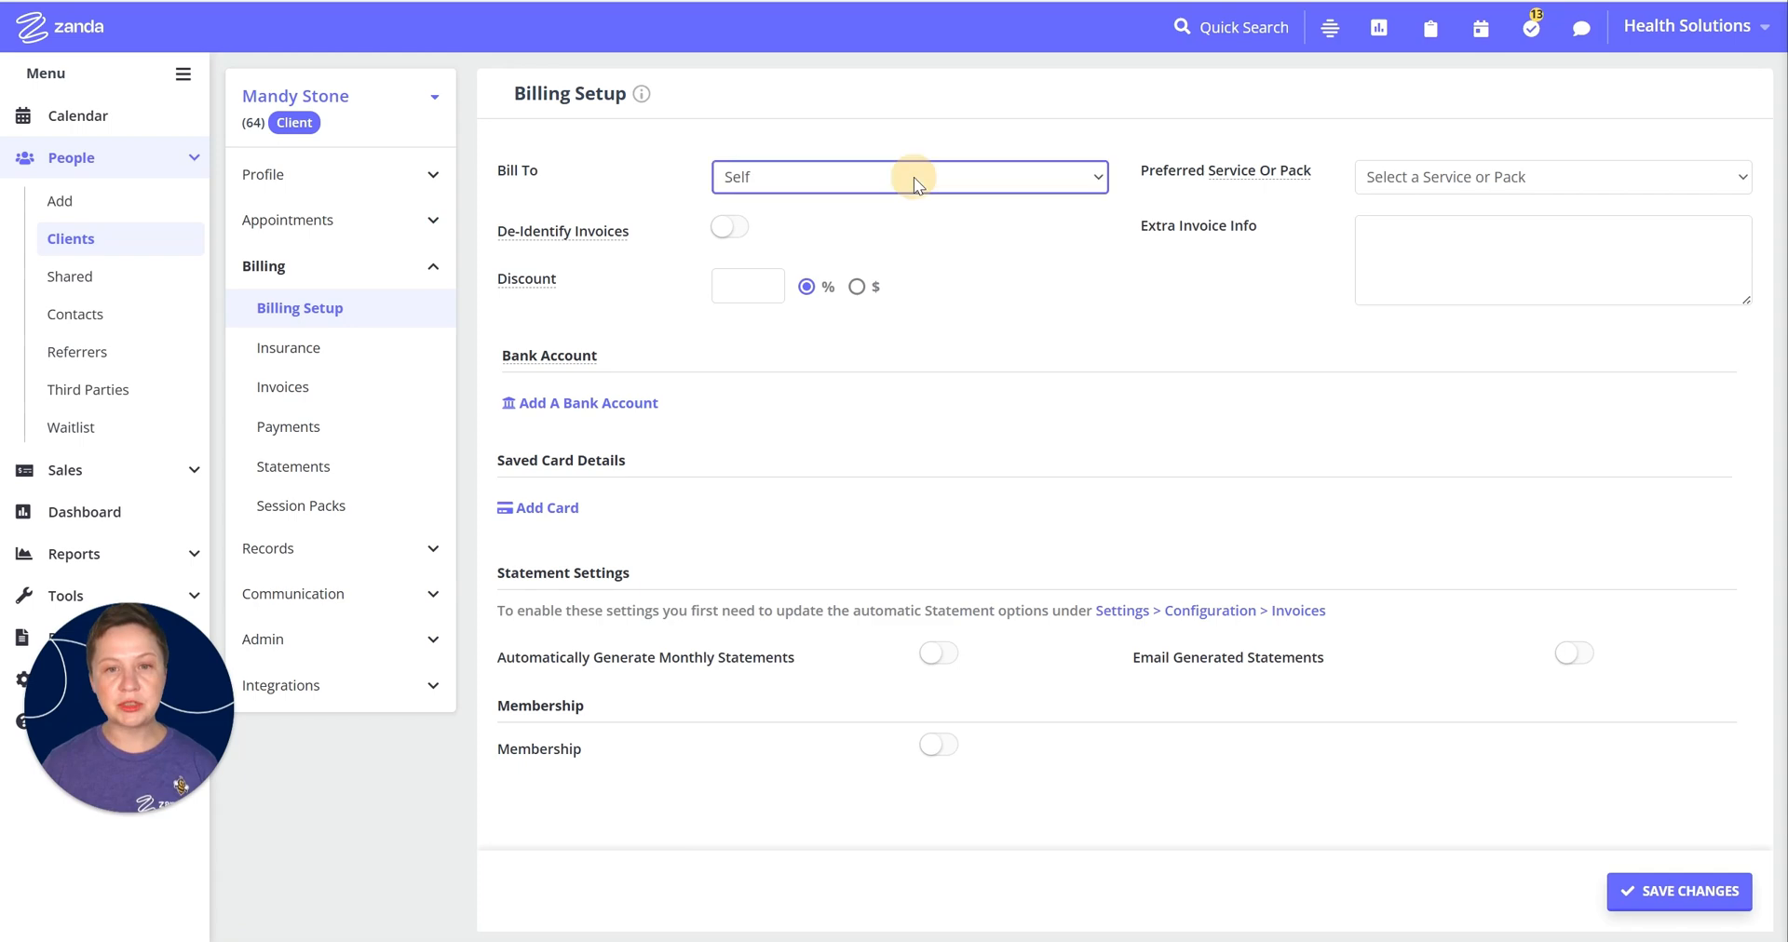
pyautogui.click(760, 289)
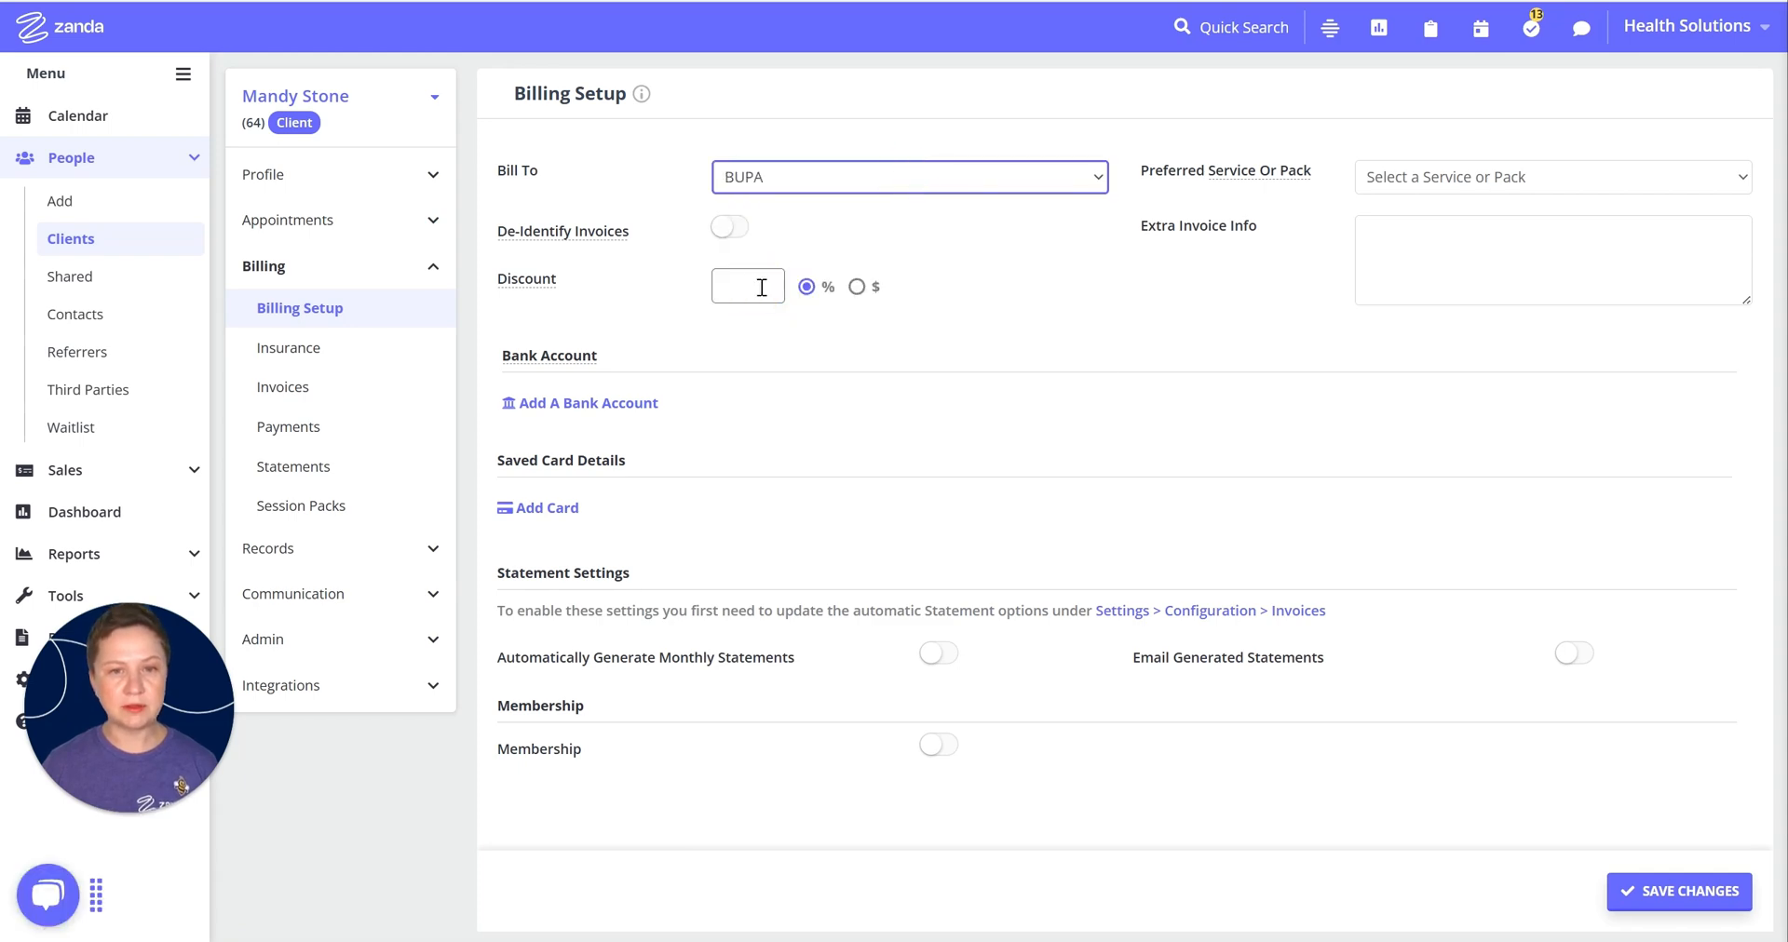
pyautogui.click(1653, 894)
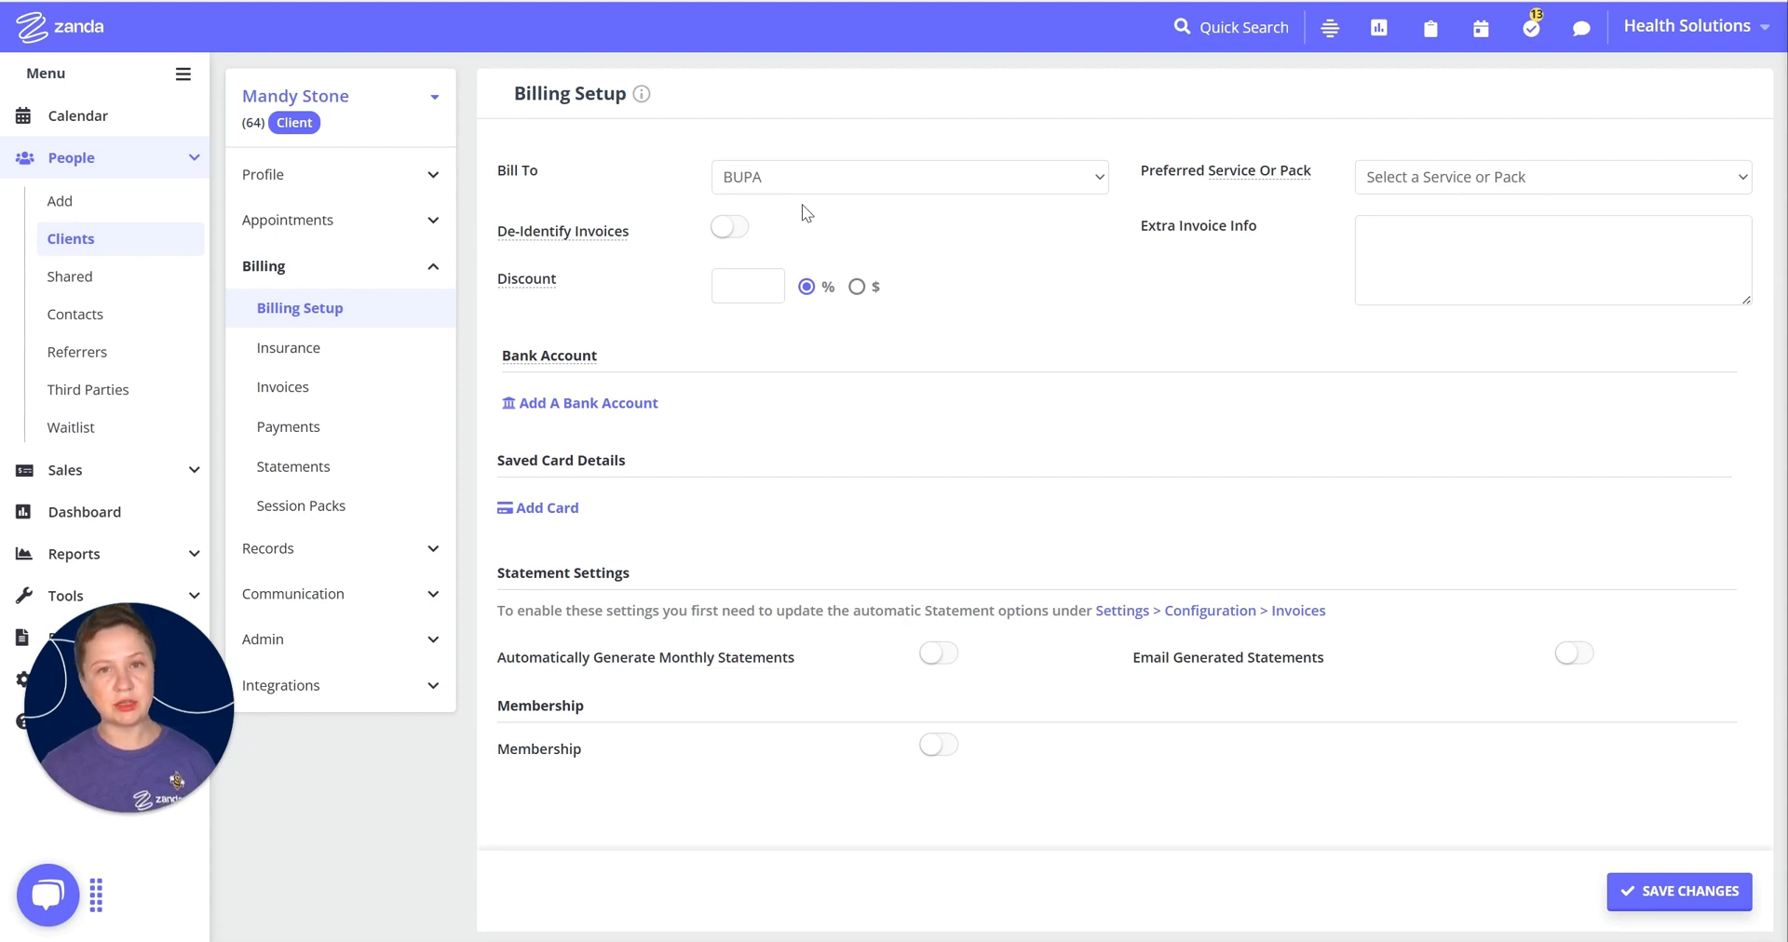
pyautogui.click(319, 518)
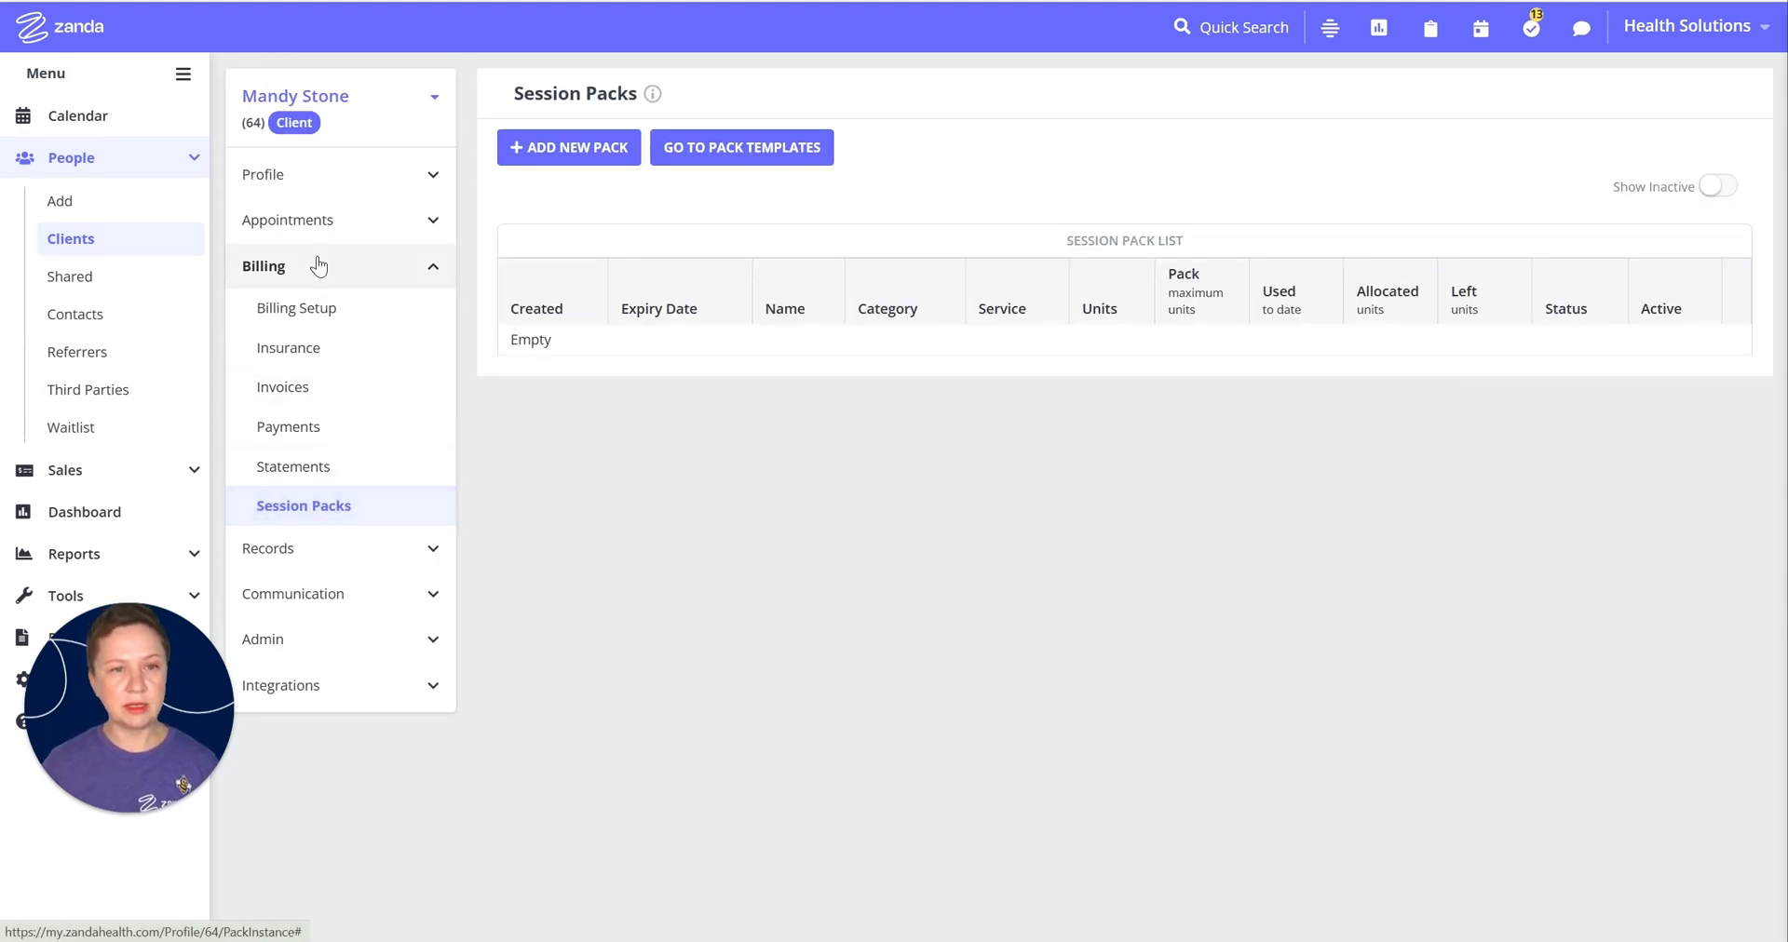
# Step: Add a 10-sessions pack for Standard Consultation Private - PH11 expiring 31/12/2025, then return to the calendar
pyautogui.click(584, 160)
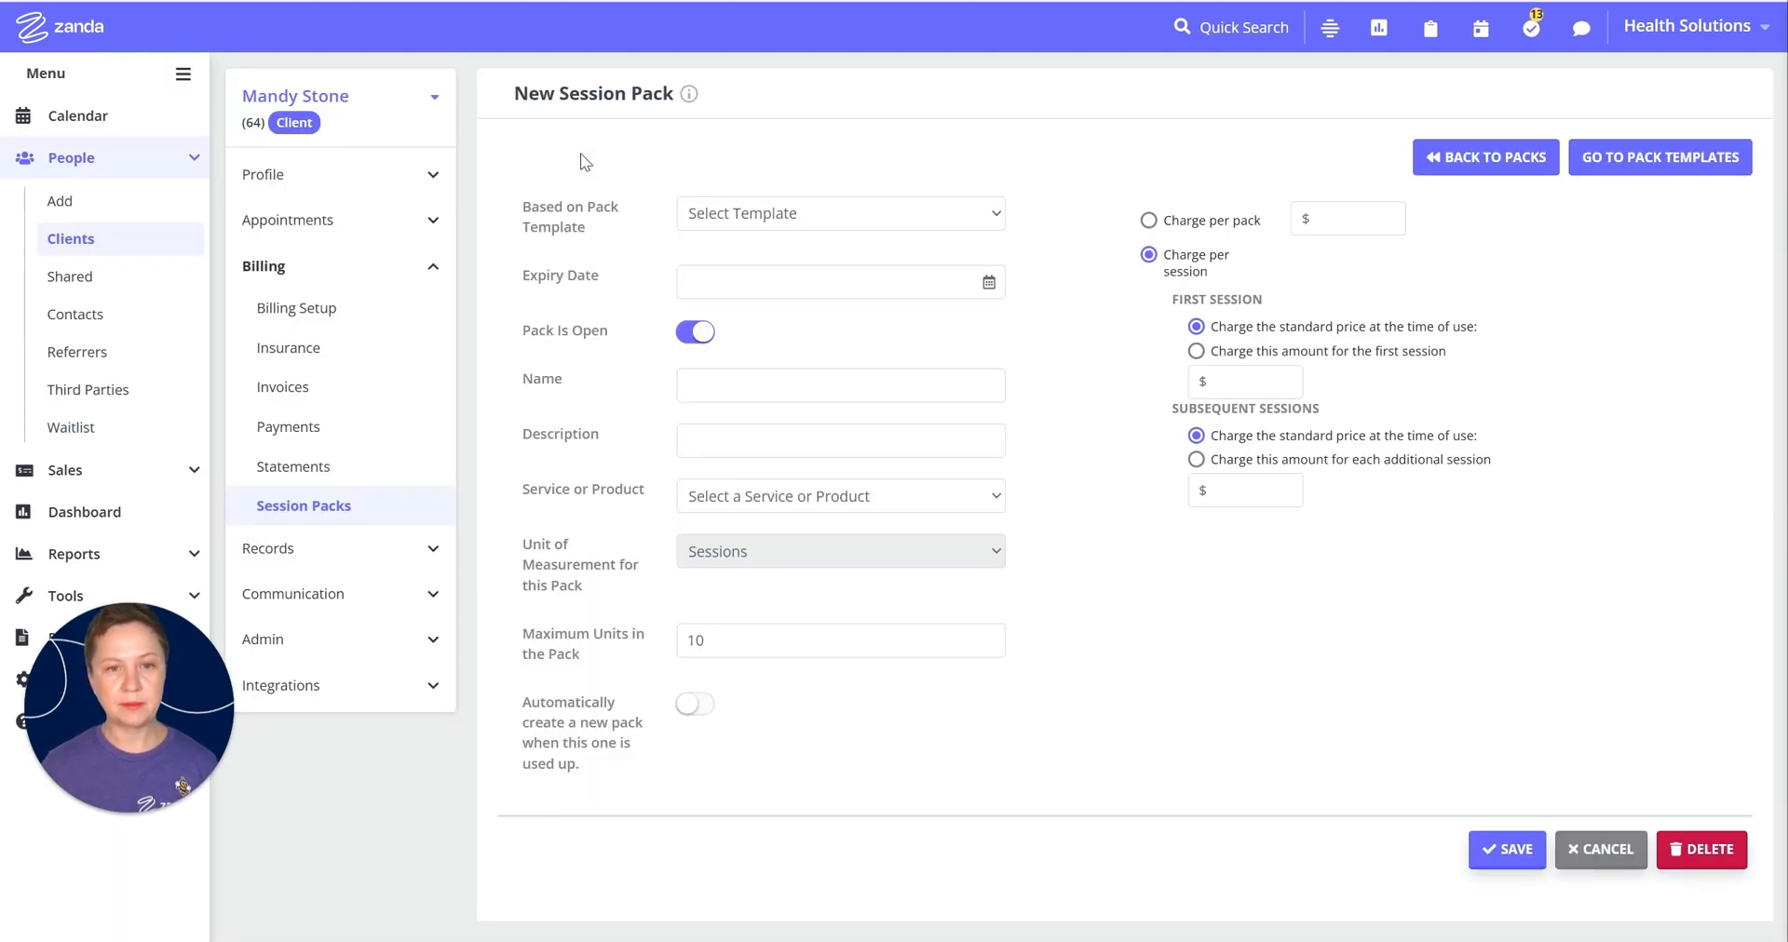
pyautogui.click(866, 212)
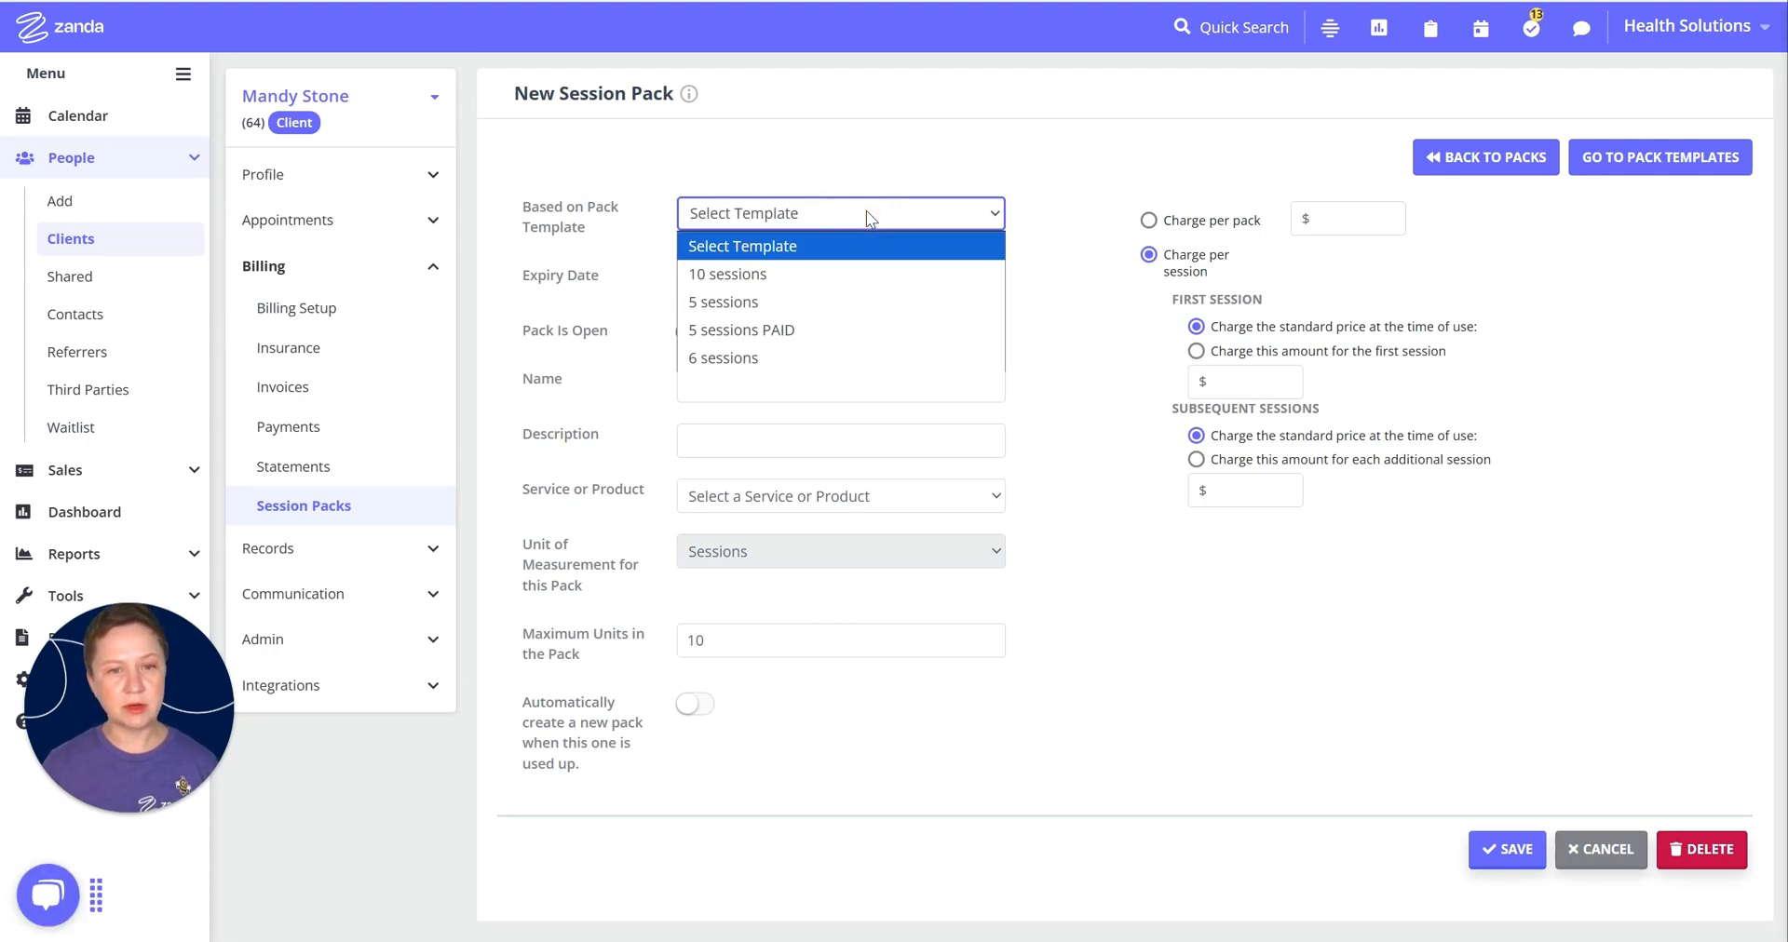
pyautogui.click(717, 276)
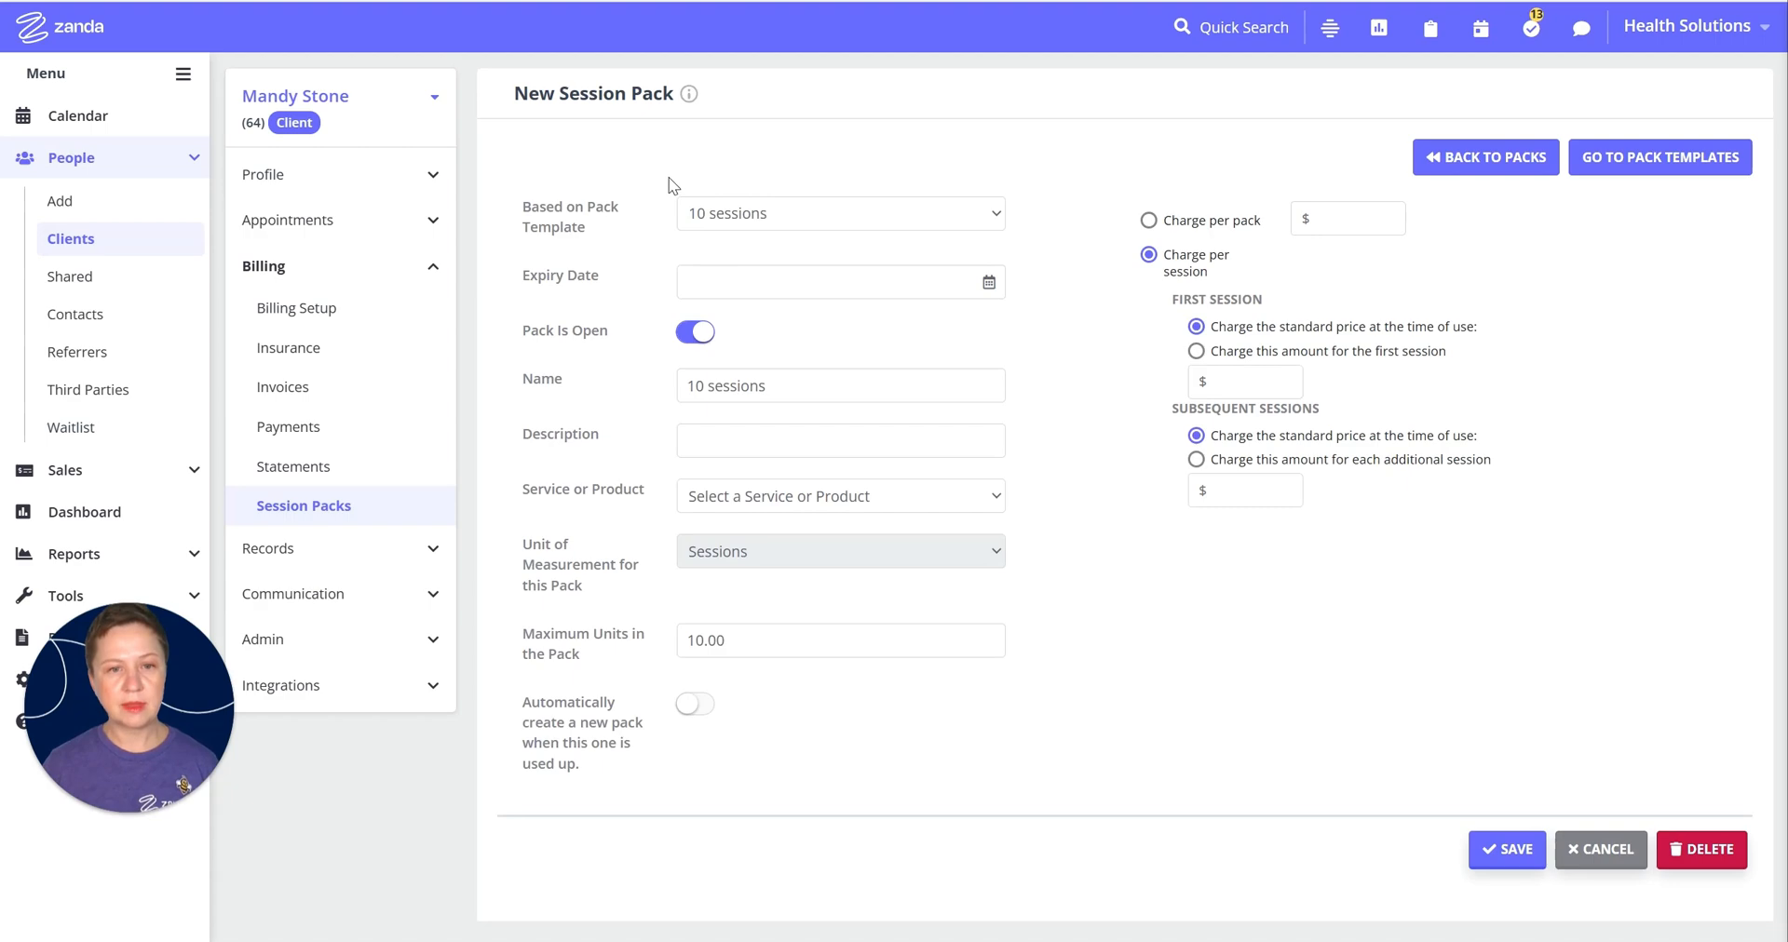
pyautogui.click(989, 284)
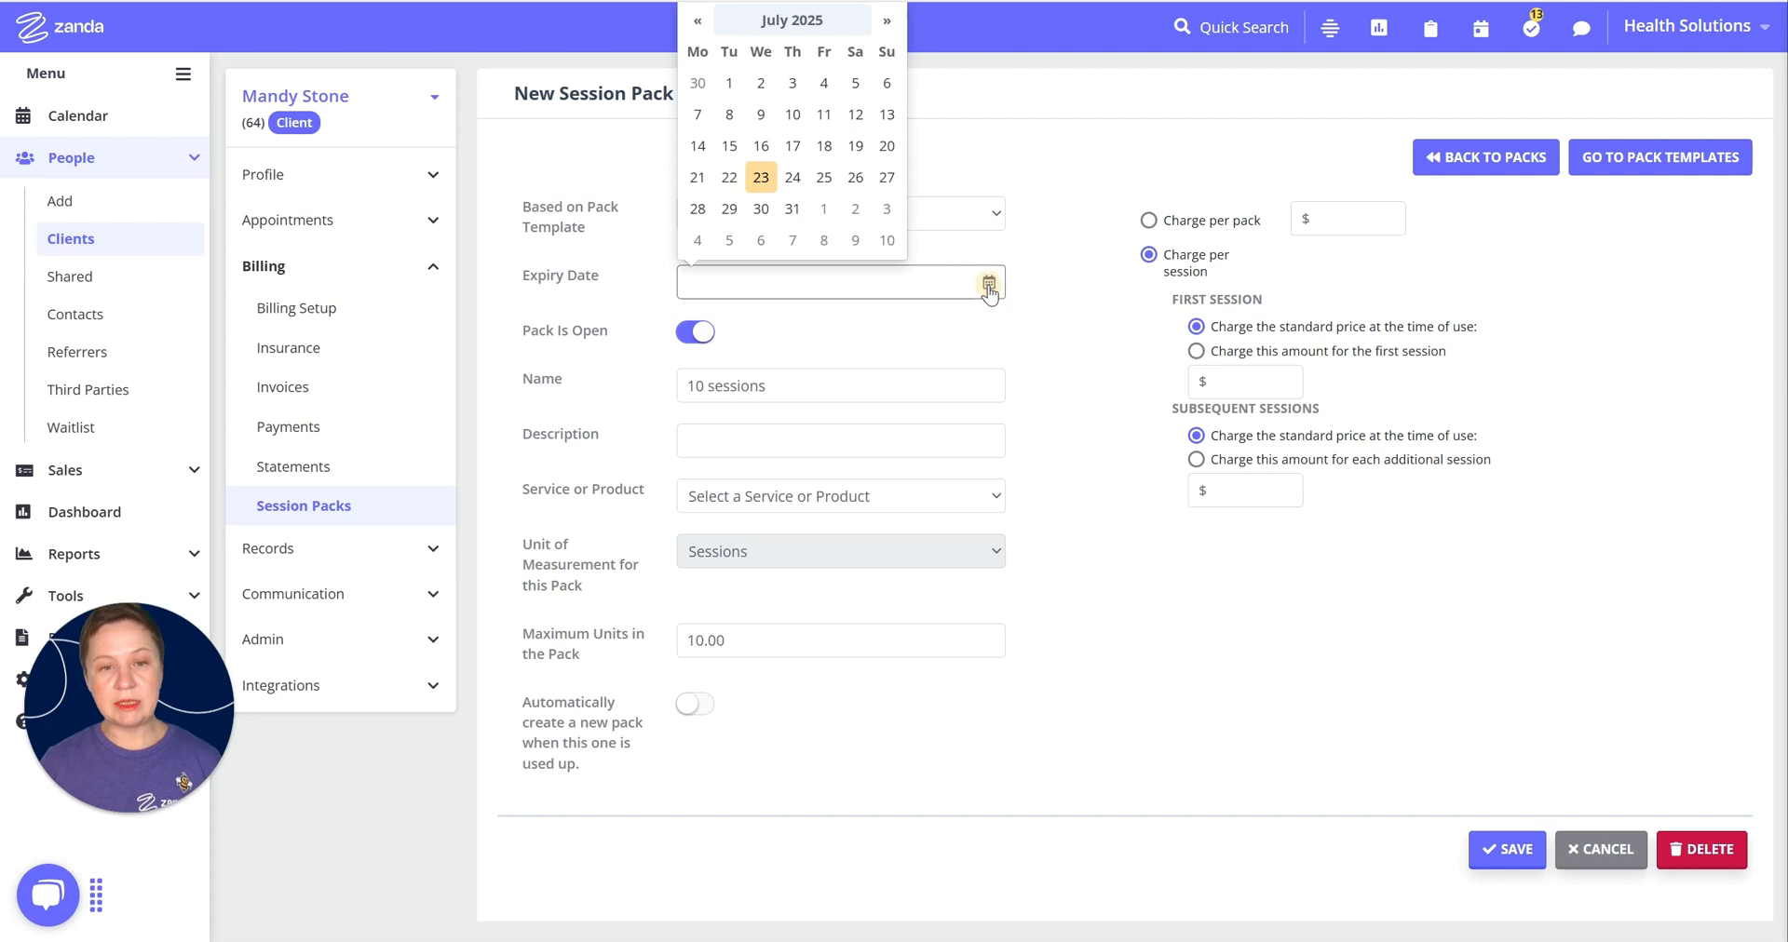
pyautogui.click(888, 25)
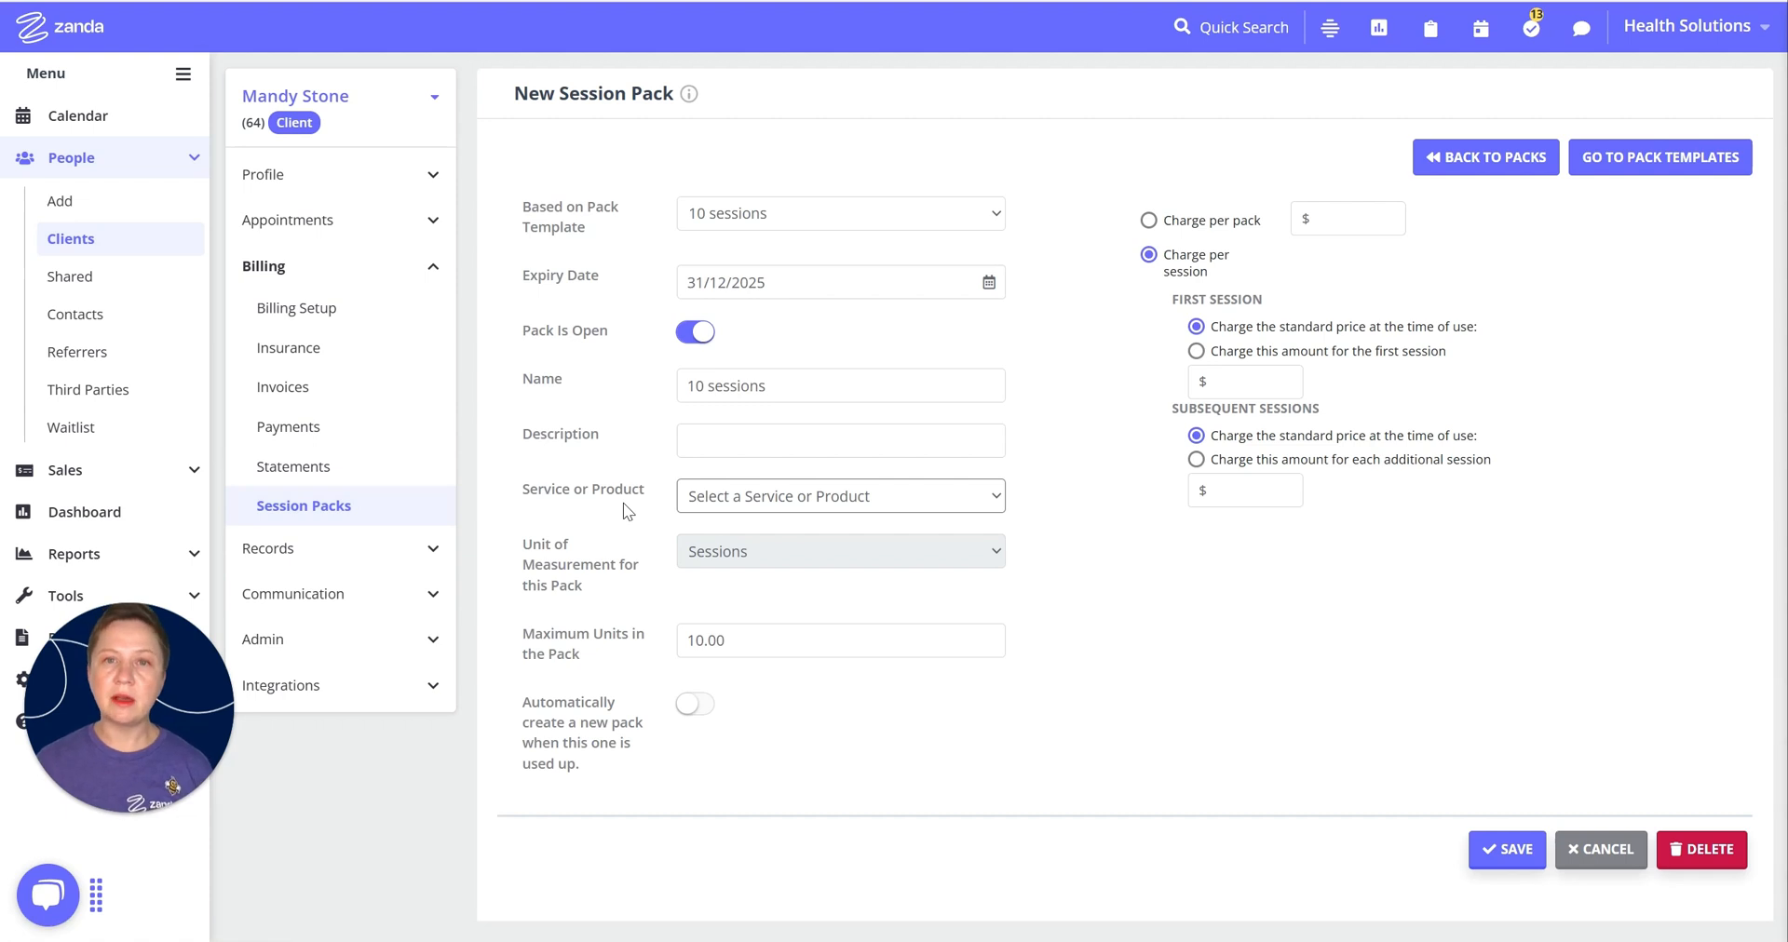
pyautogui.click(812, 496)
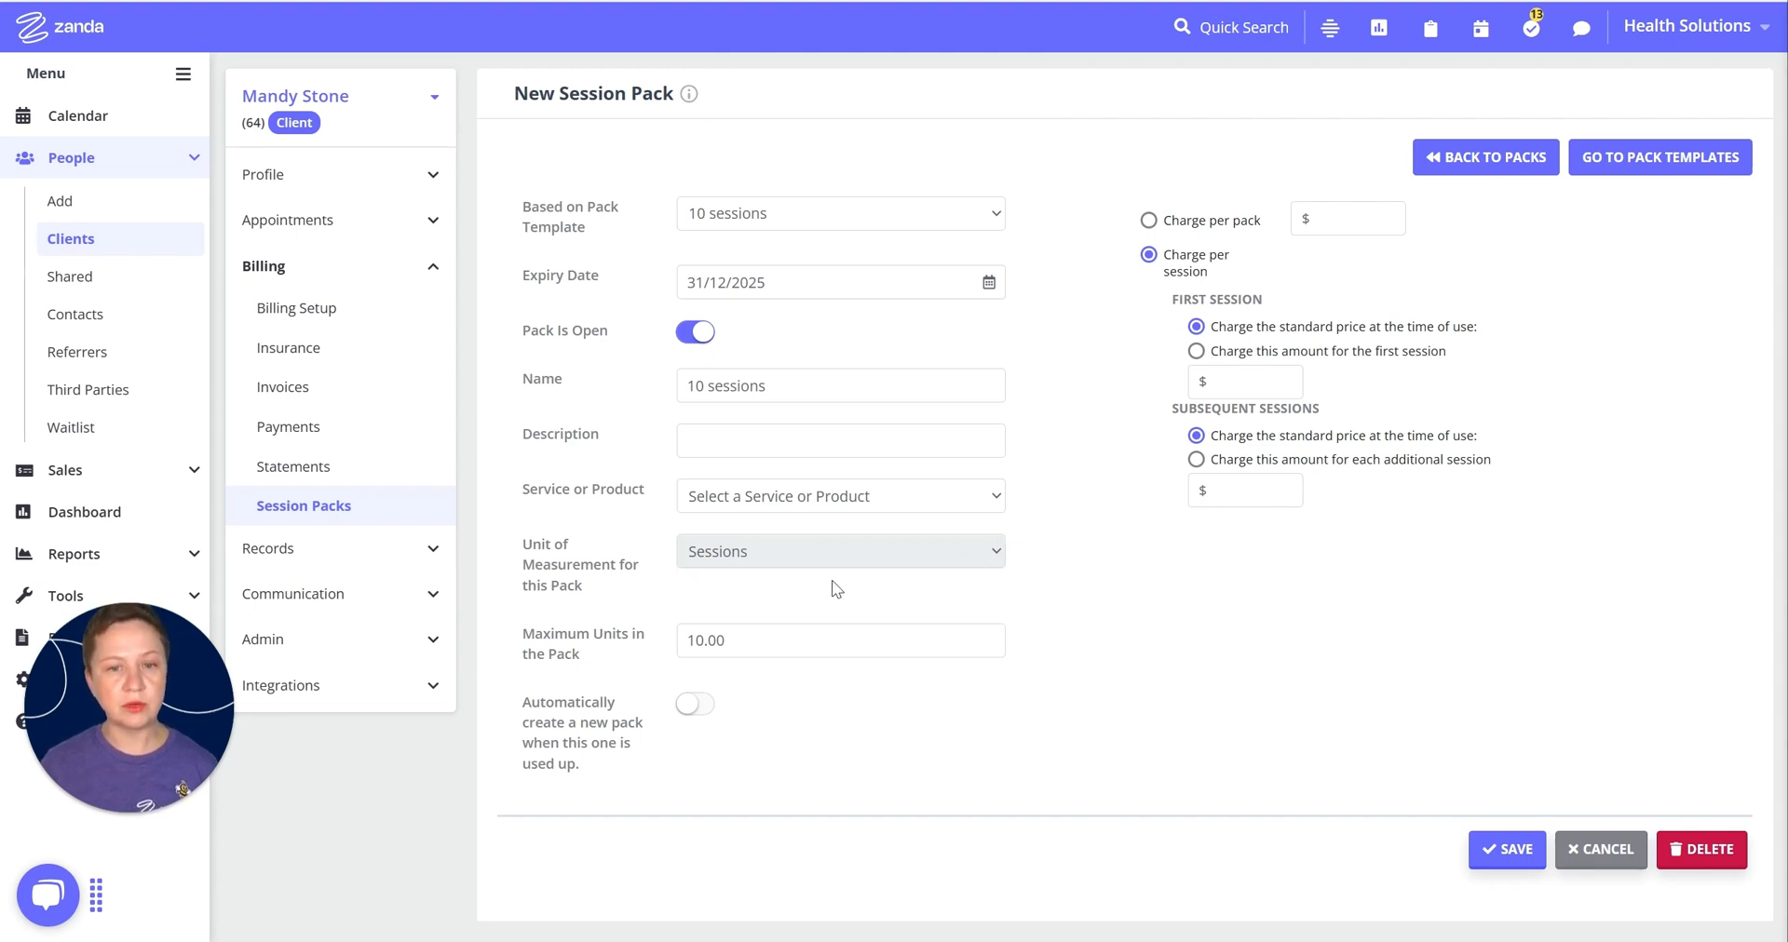
pyautogui.click(751, 499)
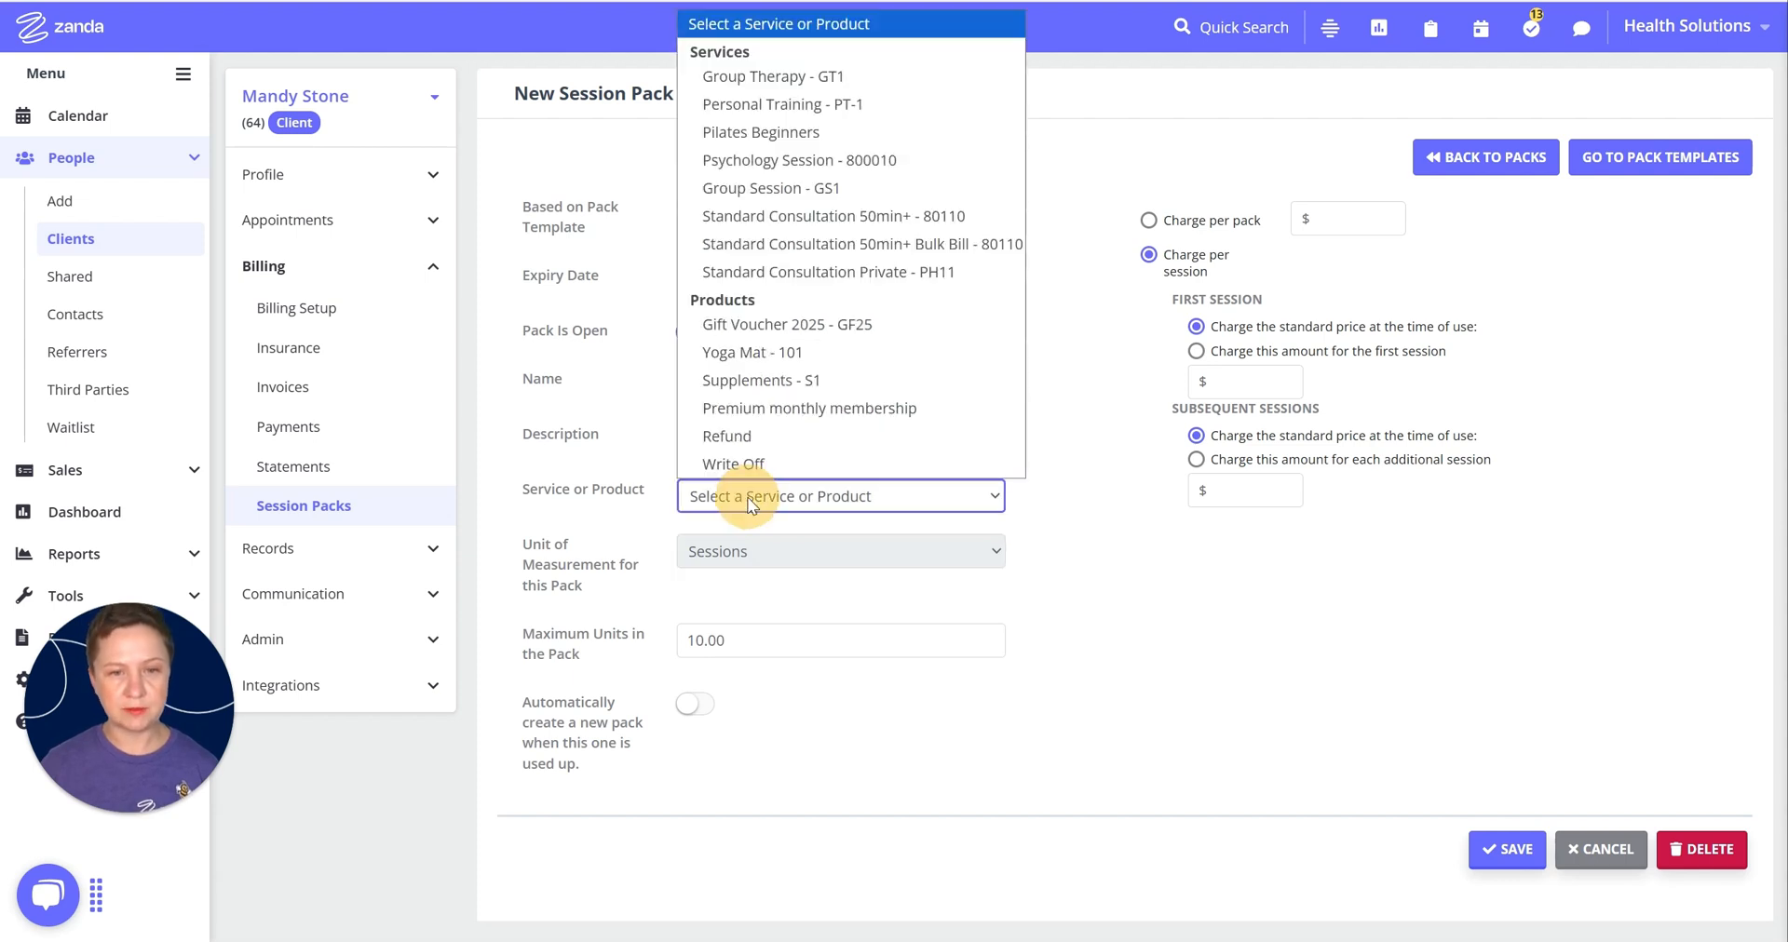
pyautogui.click(828, 272)
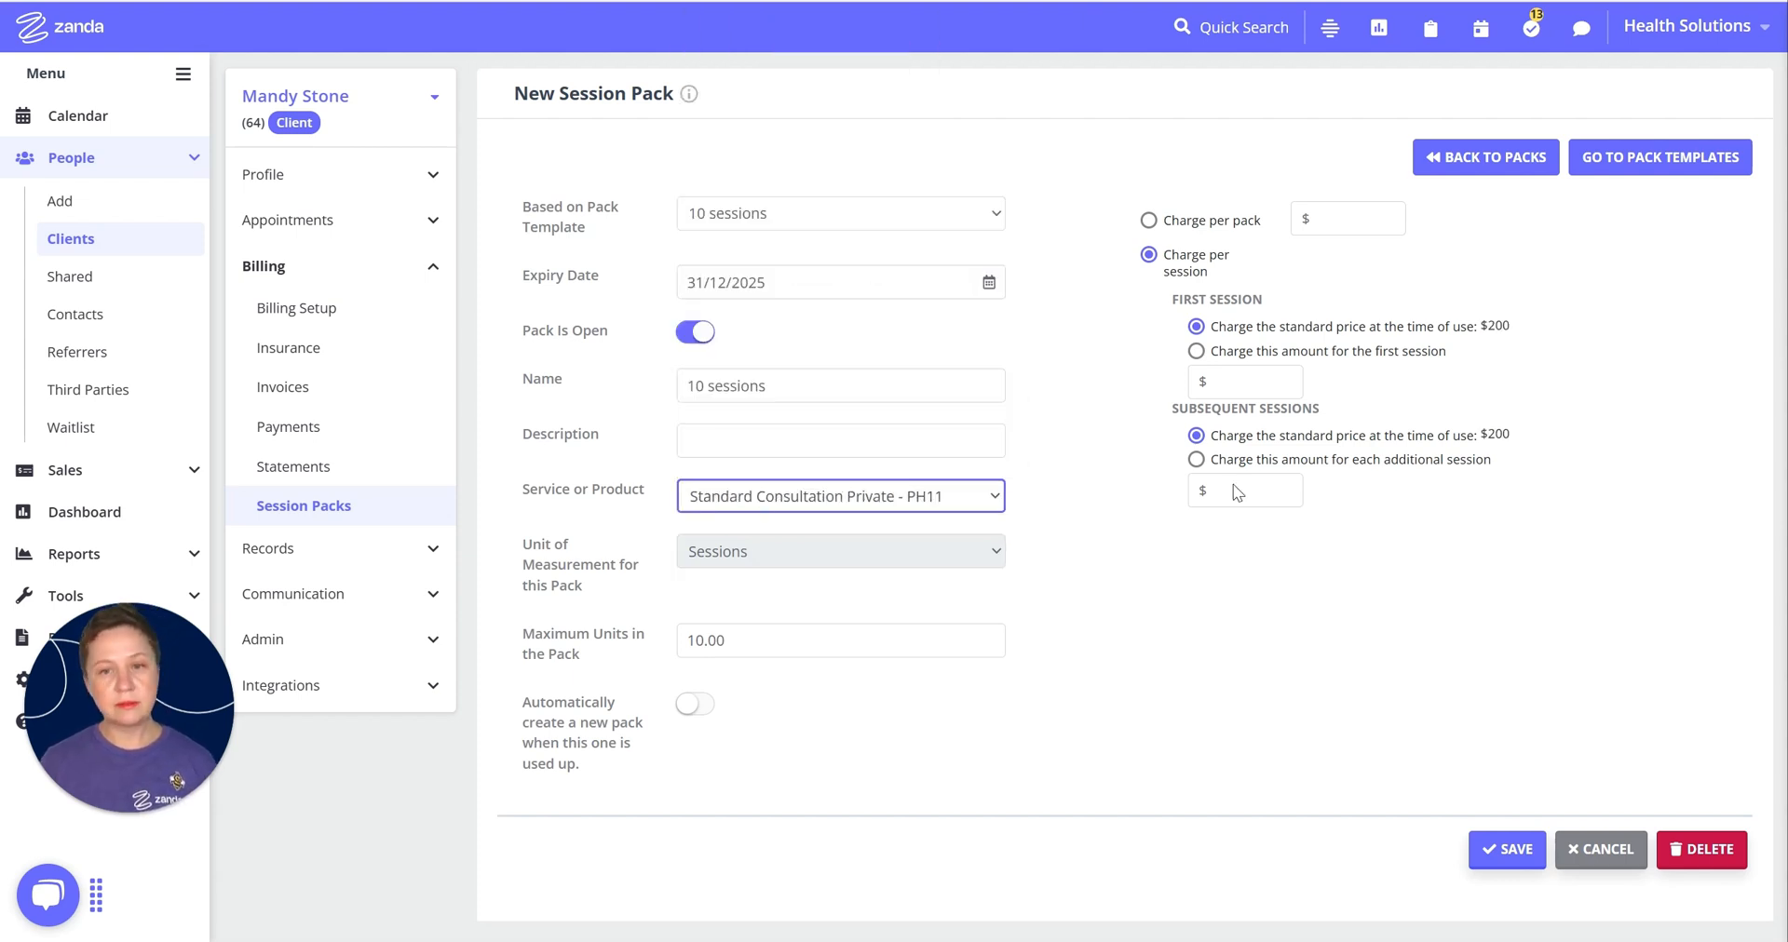
pyautogui.click(1508, 849)
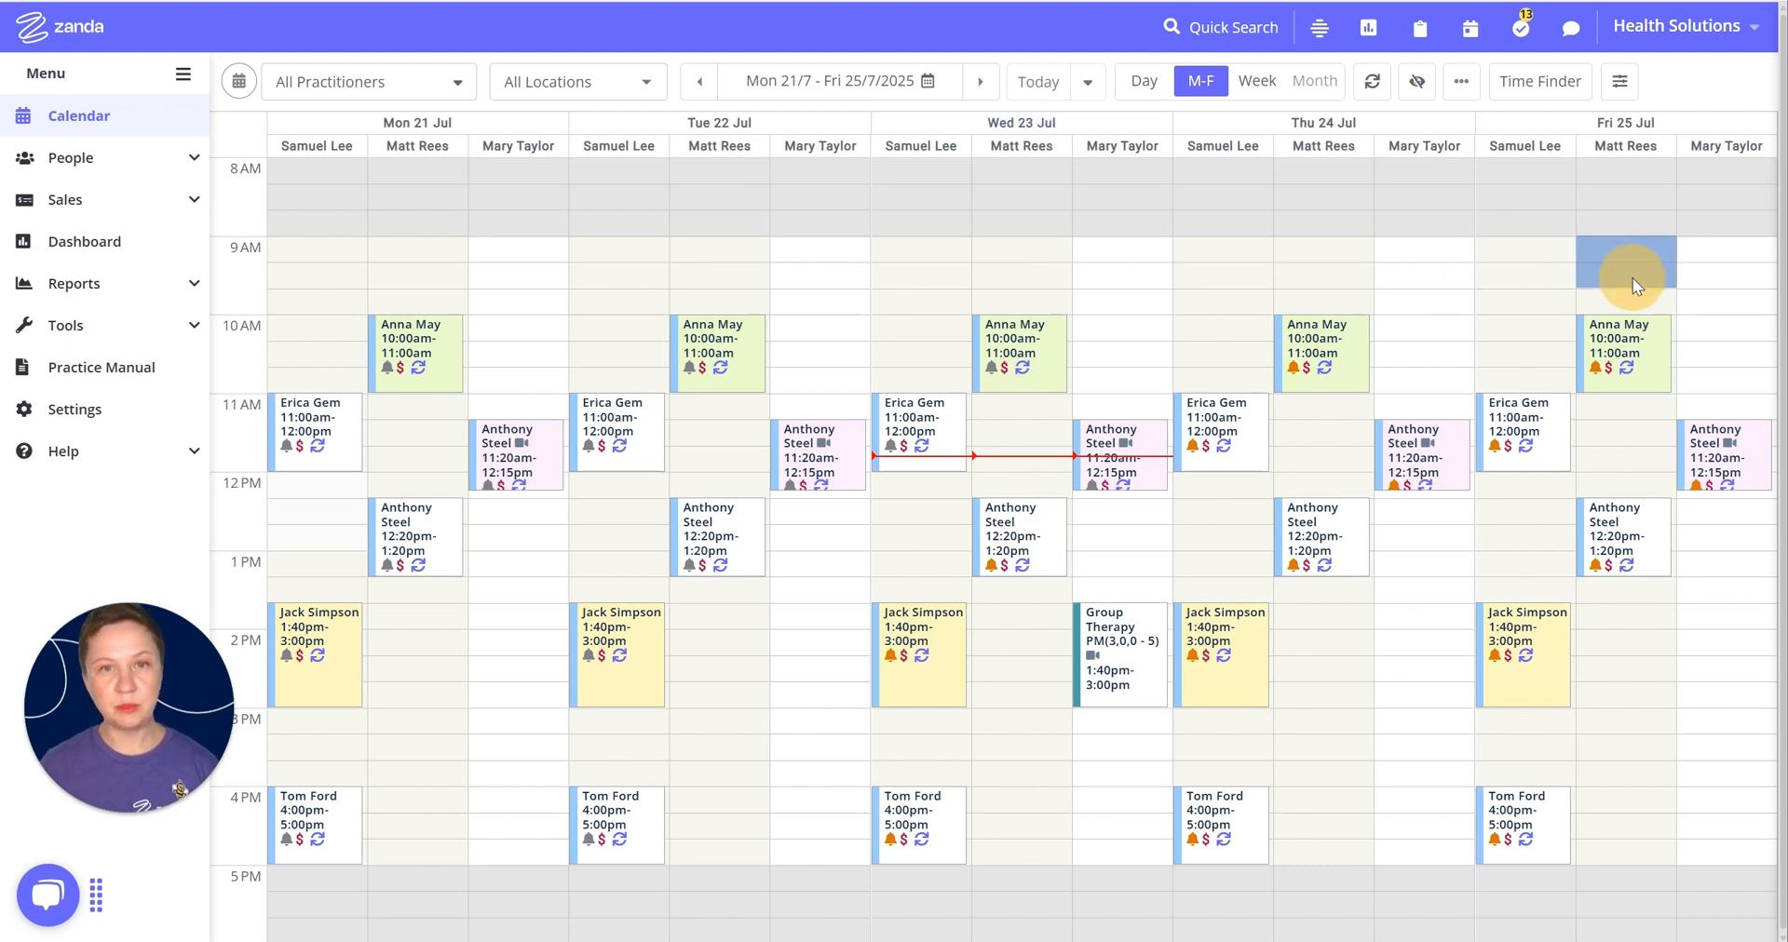
# Step: Book the client for Friday 25 July 9–10 AM, charged to her 10 sessions pack
pyautogui.moveTo(1634, 278); pyautogui.dragTo(1635, 299)
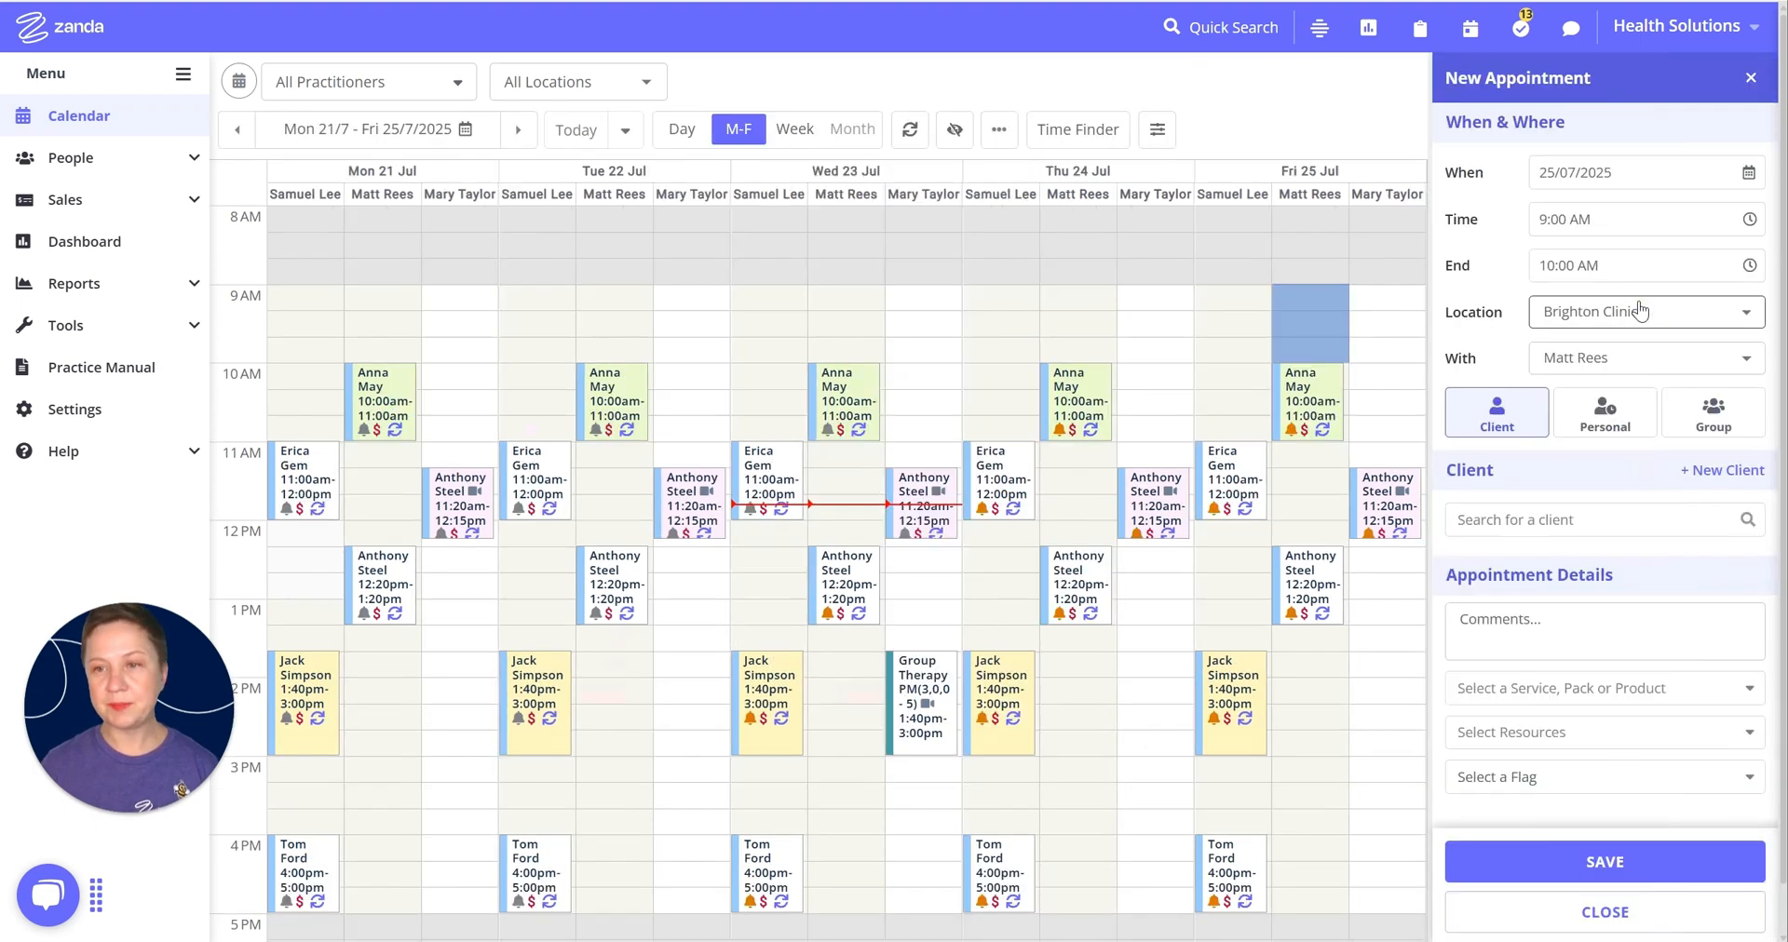
pyautogui.click(1535, 523)
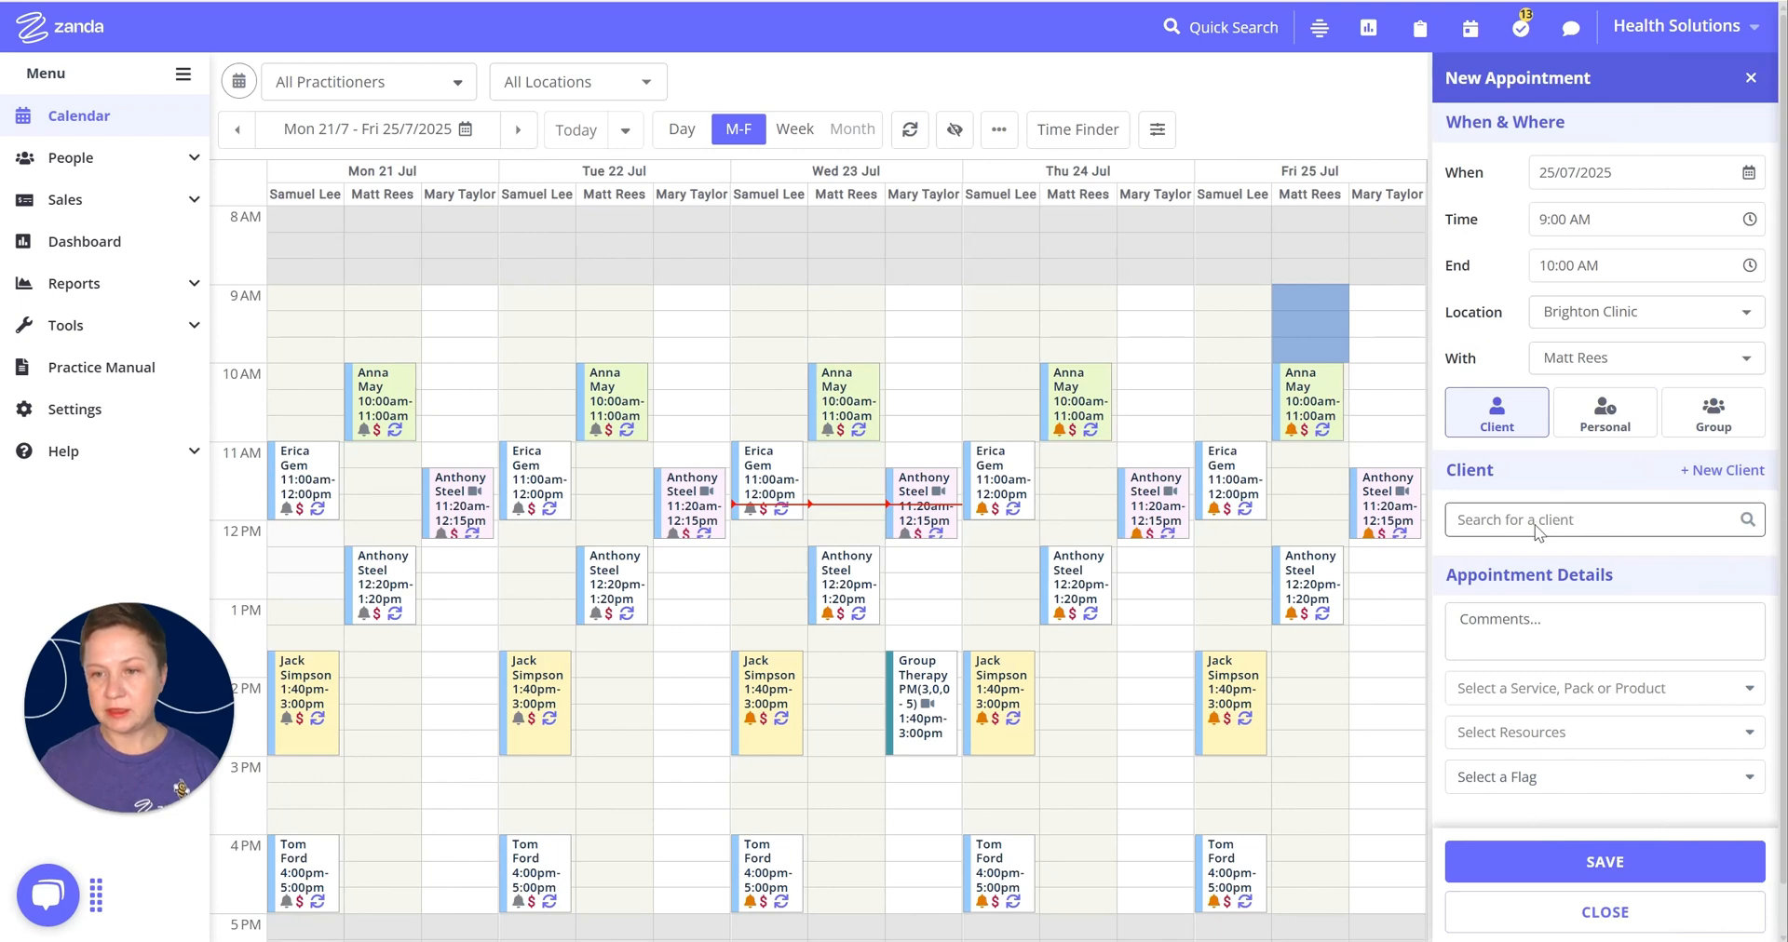
pyautogui.click(1534, 603)
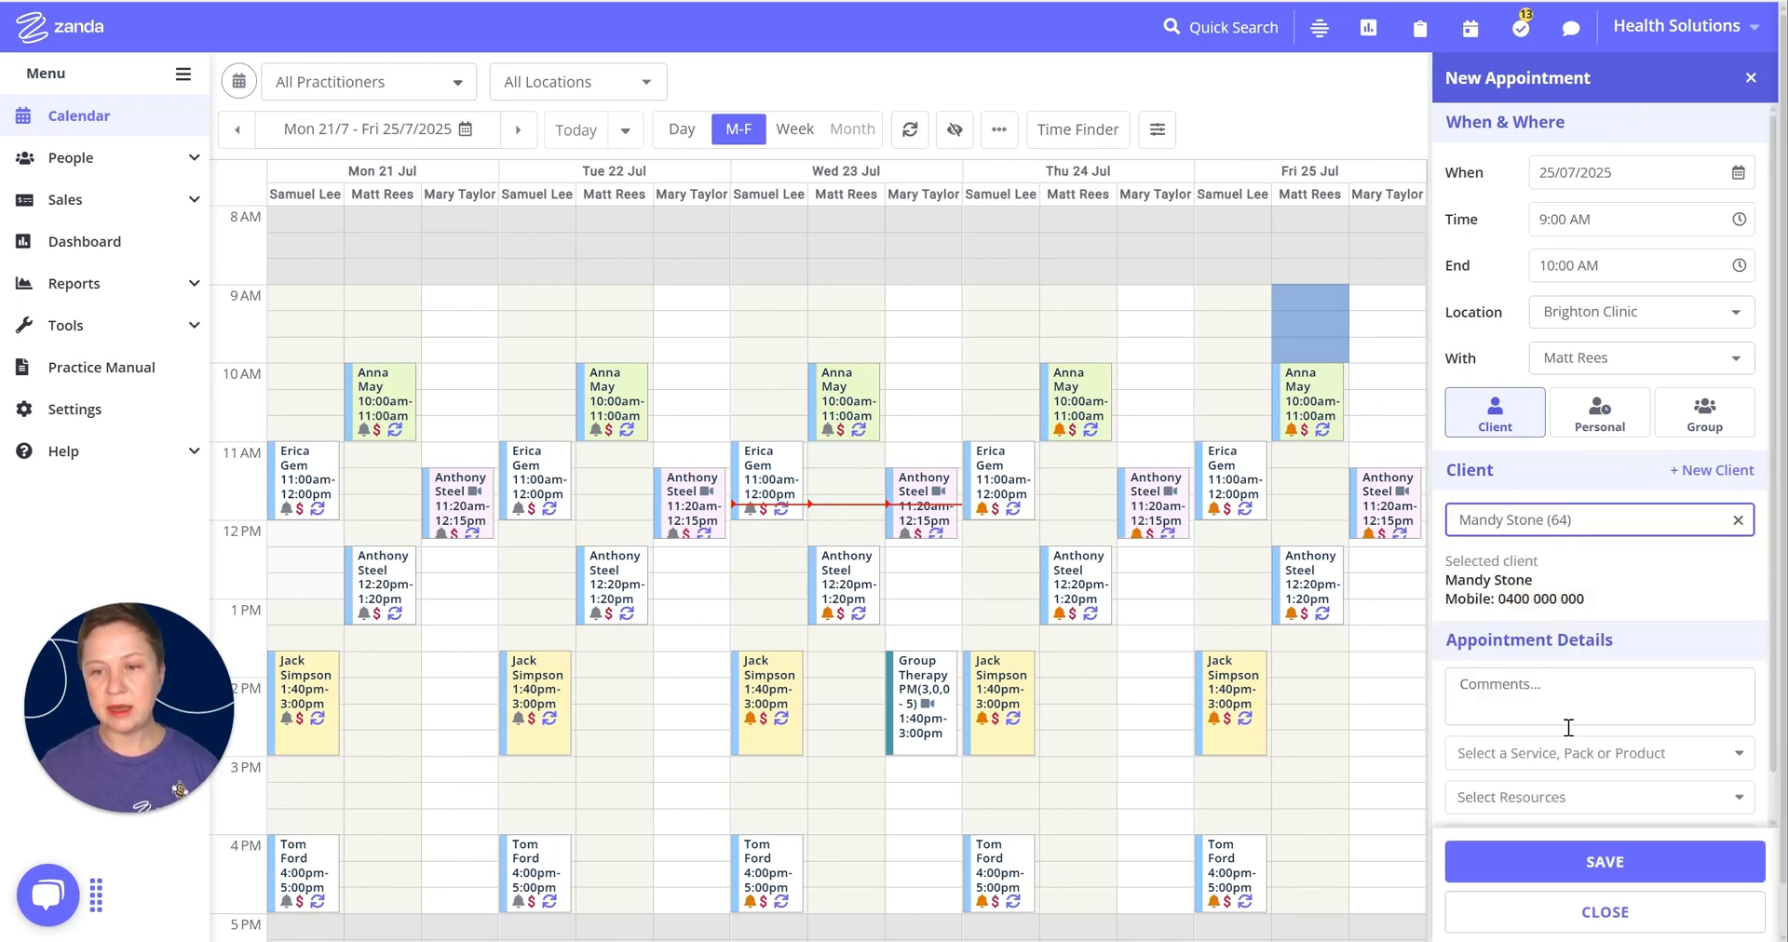
pyautogui.click(1574, 762)
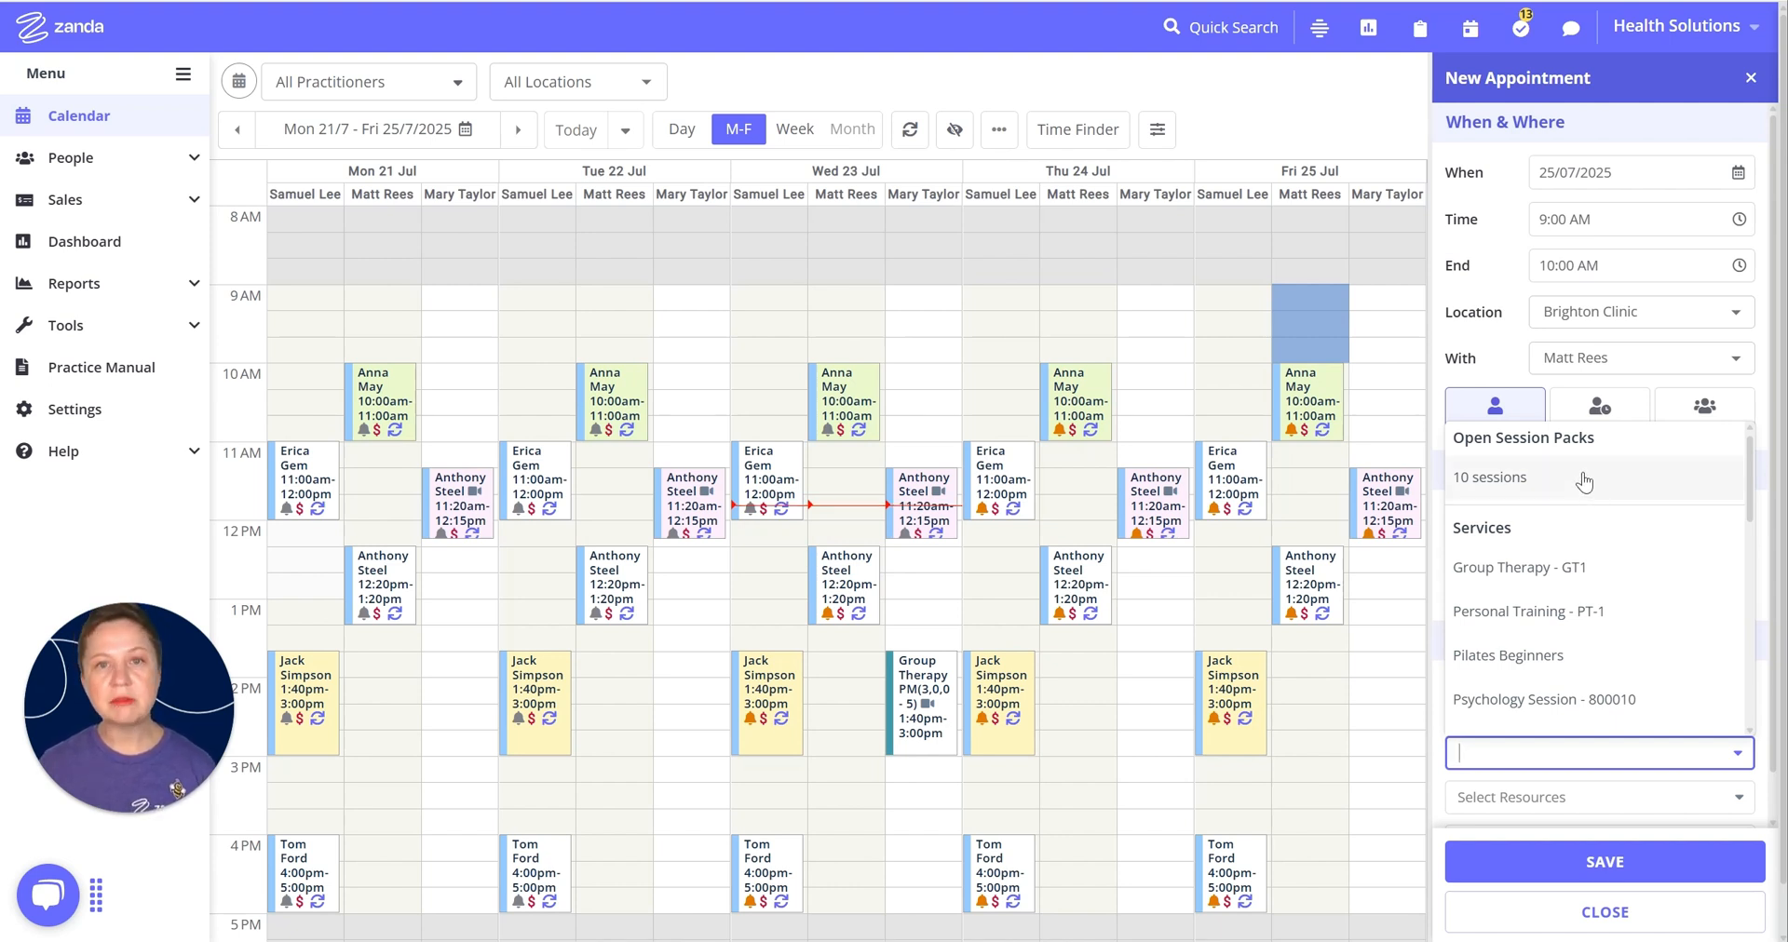
pyautogui.click(1499, 488)
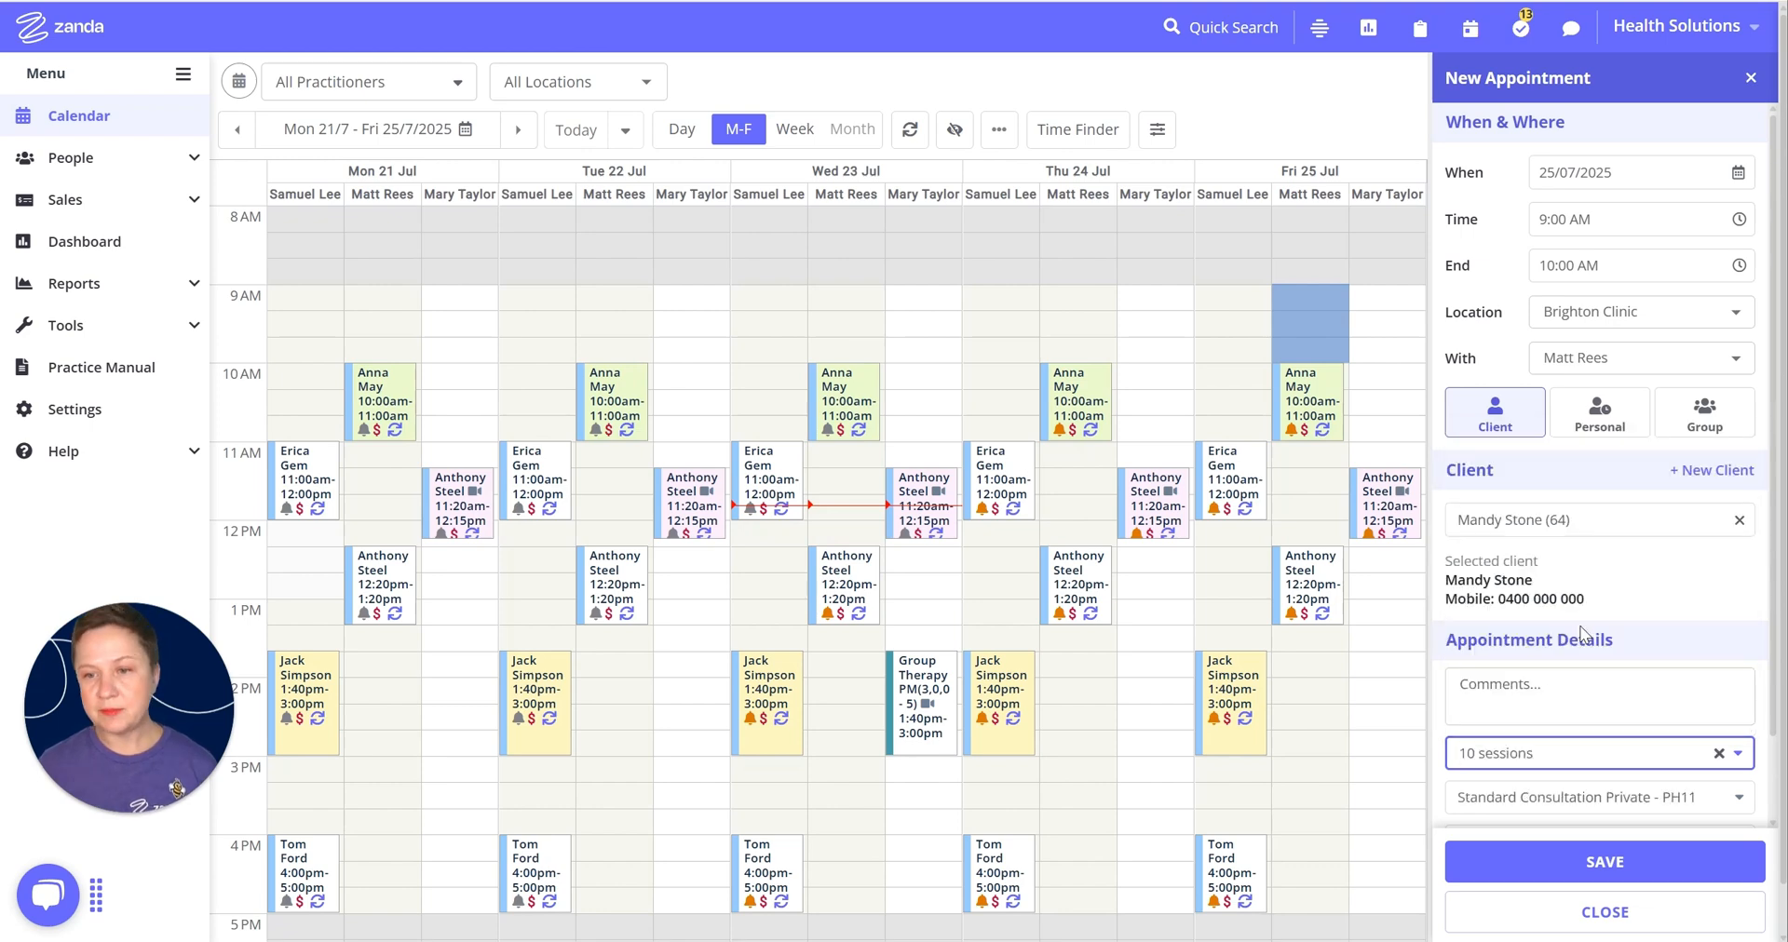
pyautogui.click(1605, 866)
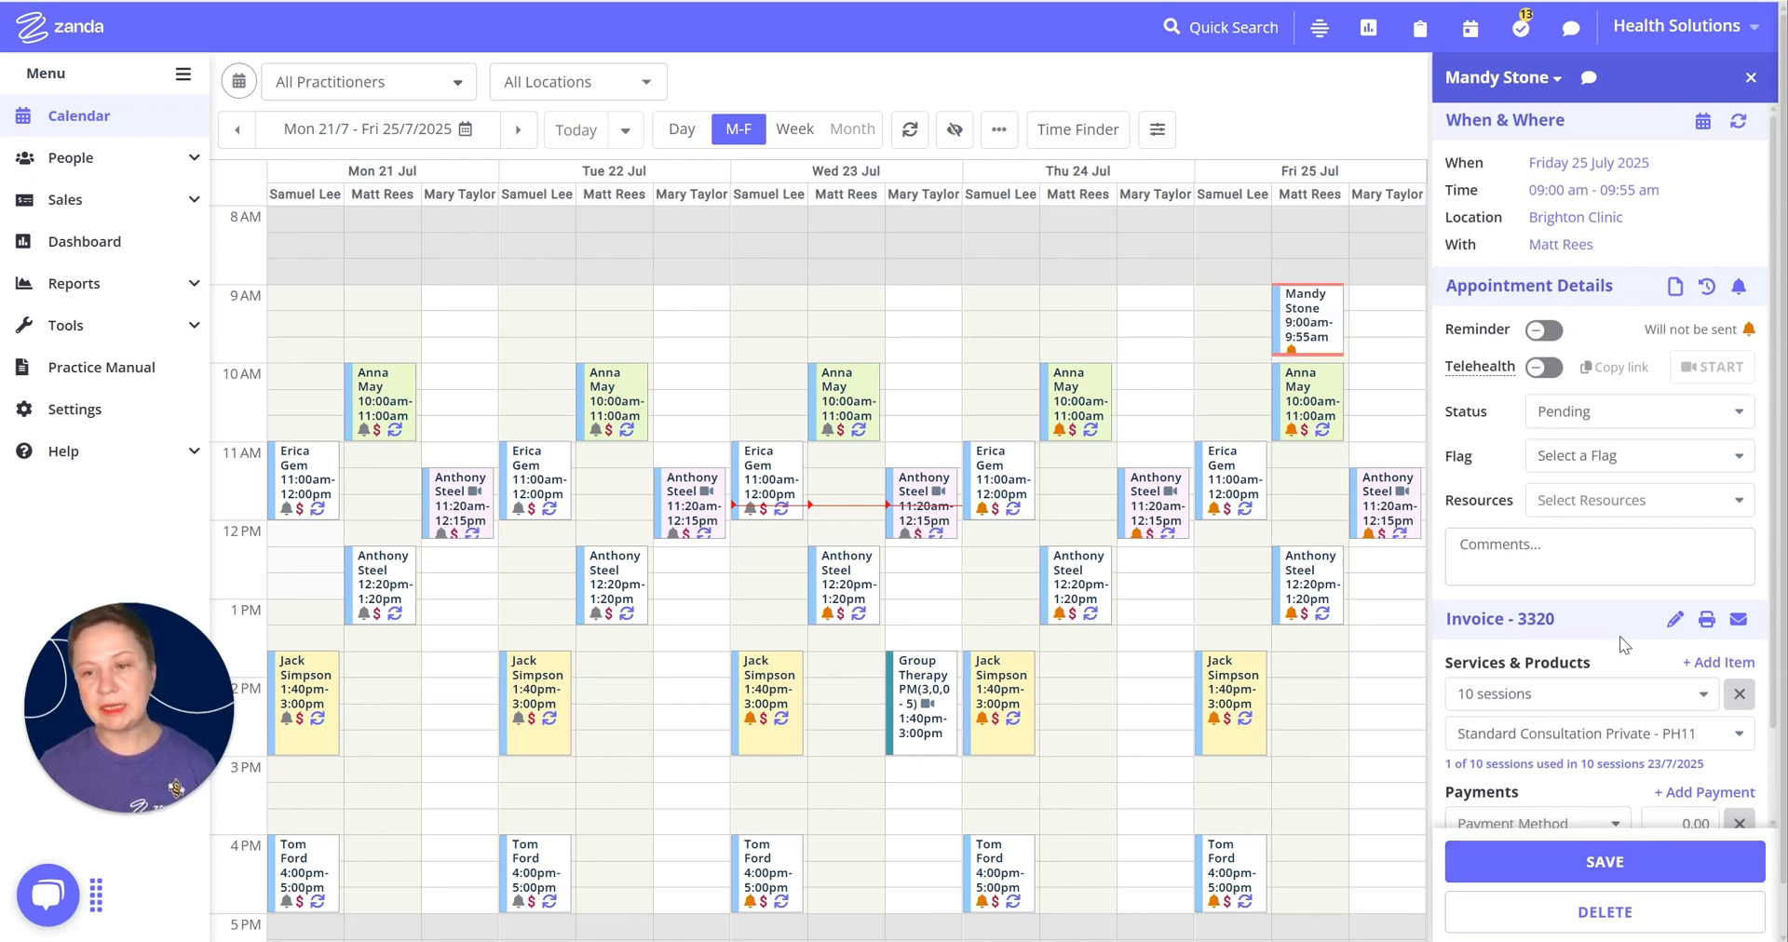
pyautogui.scroll(-2, 1621, 587)
pyautogui.scroll(-1, 1583, 596)
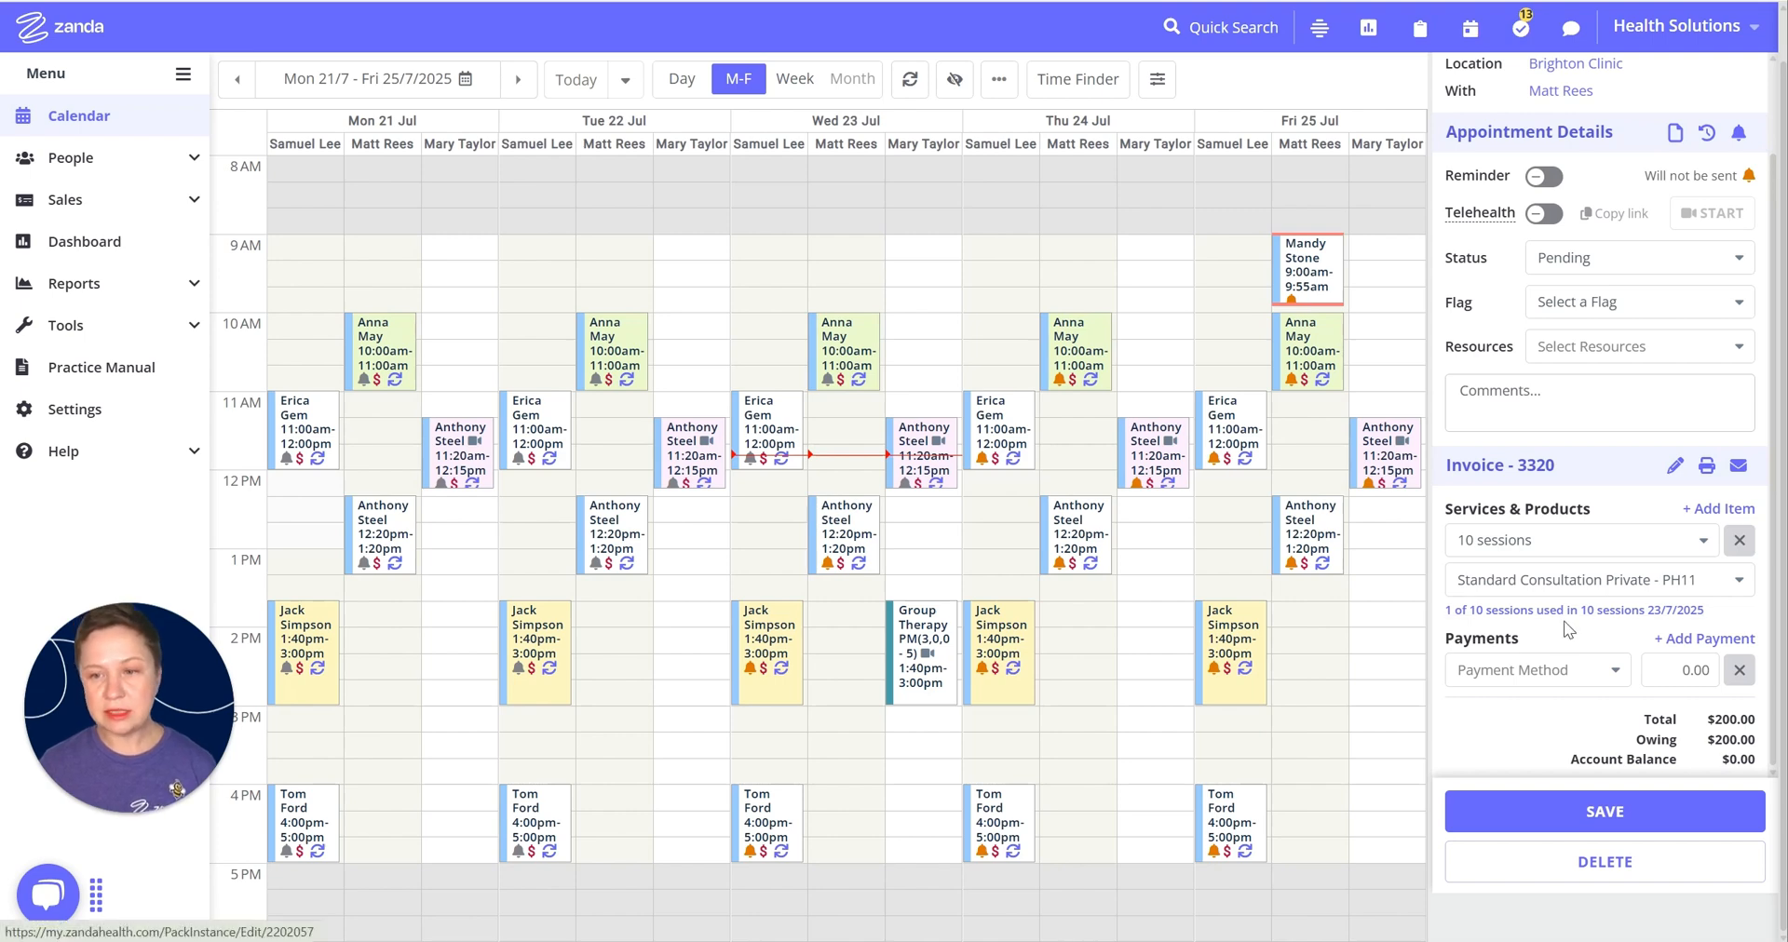
pyautogui.click(1707, 468)
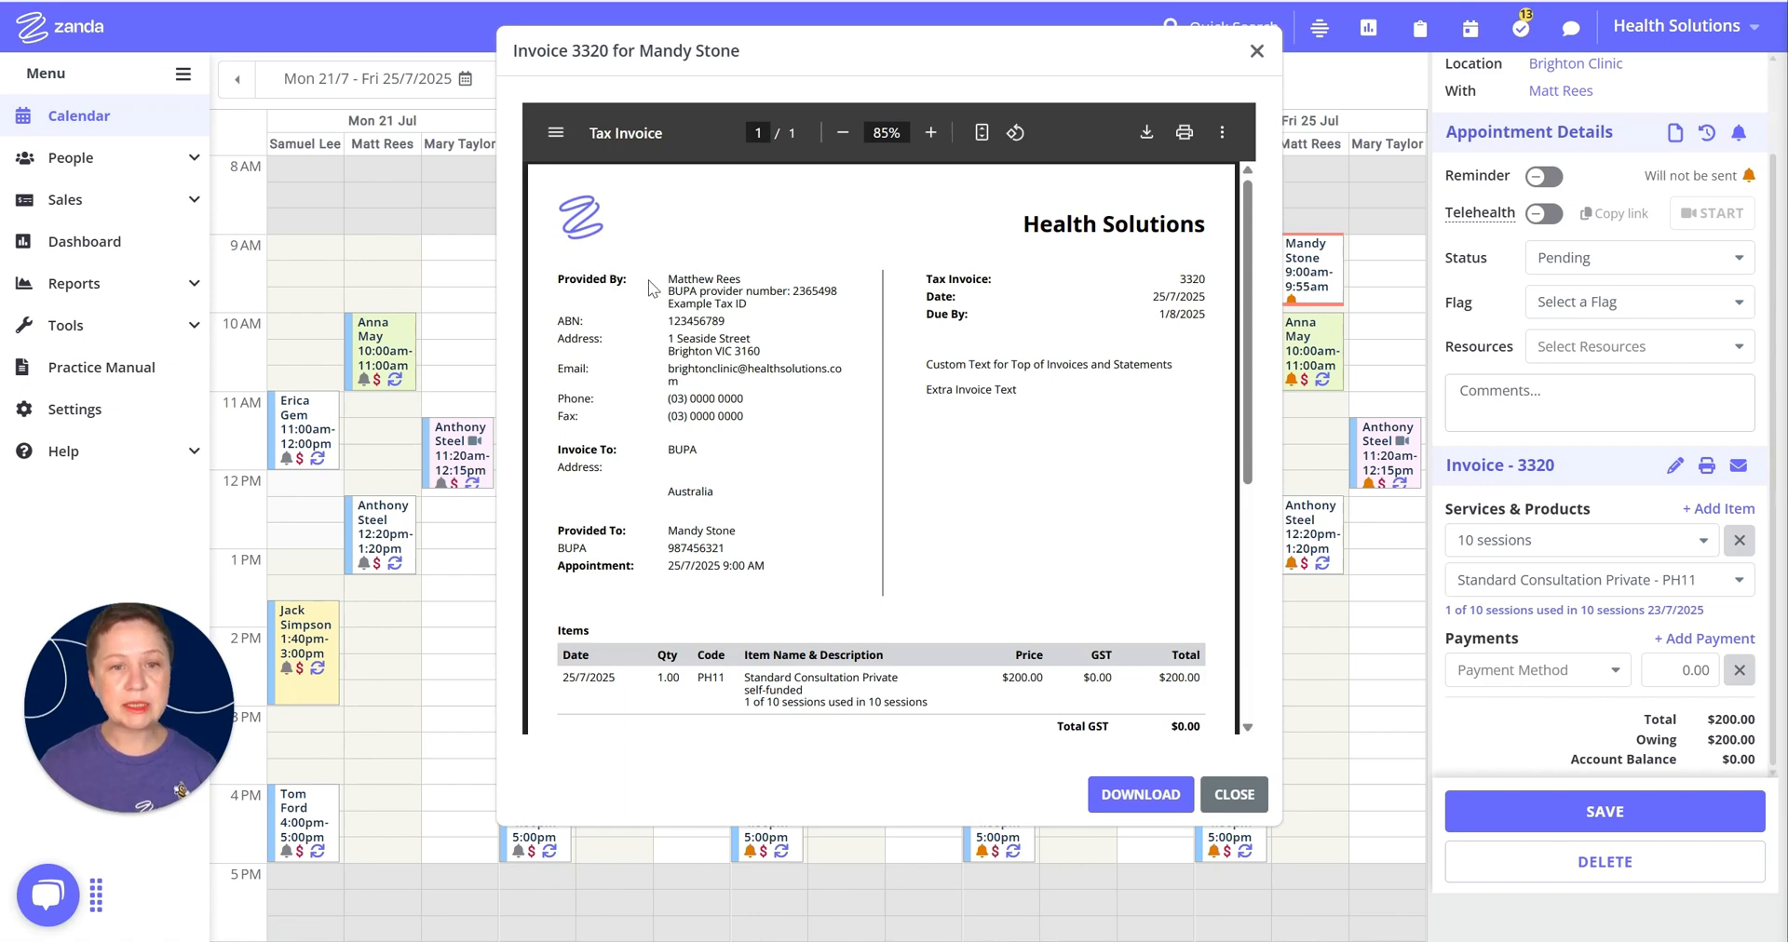
pyautogui.moveTo(666, 279); pyautogui.dragTo(779, 294)
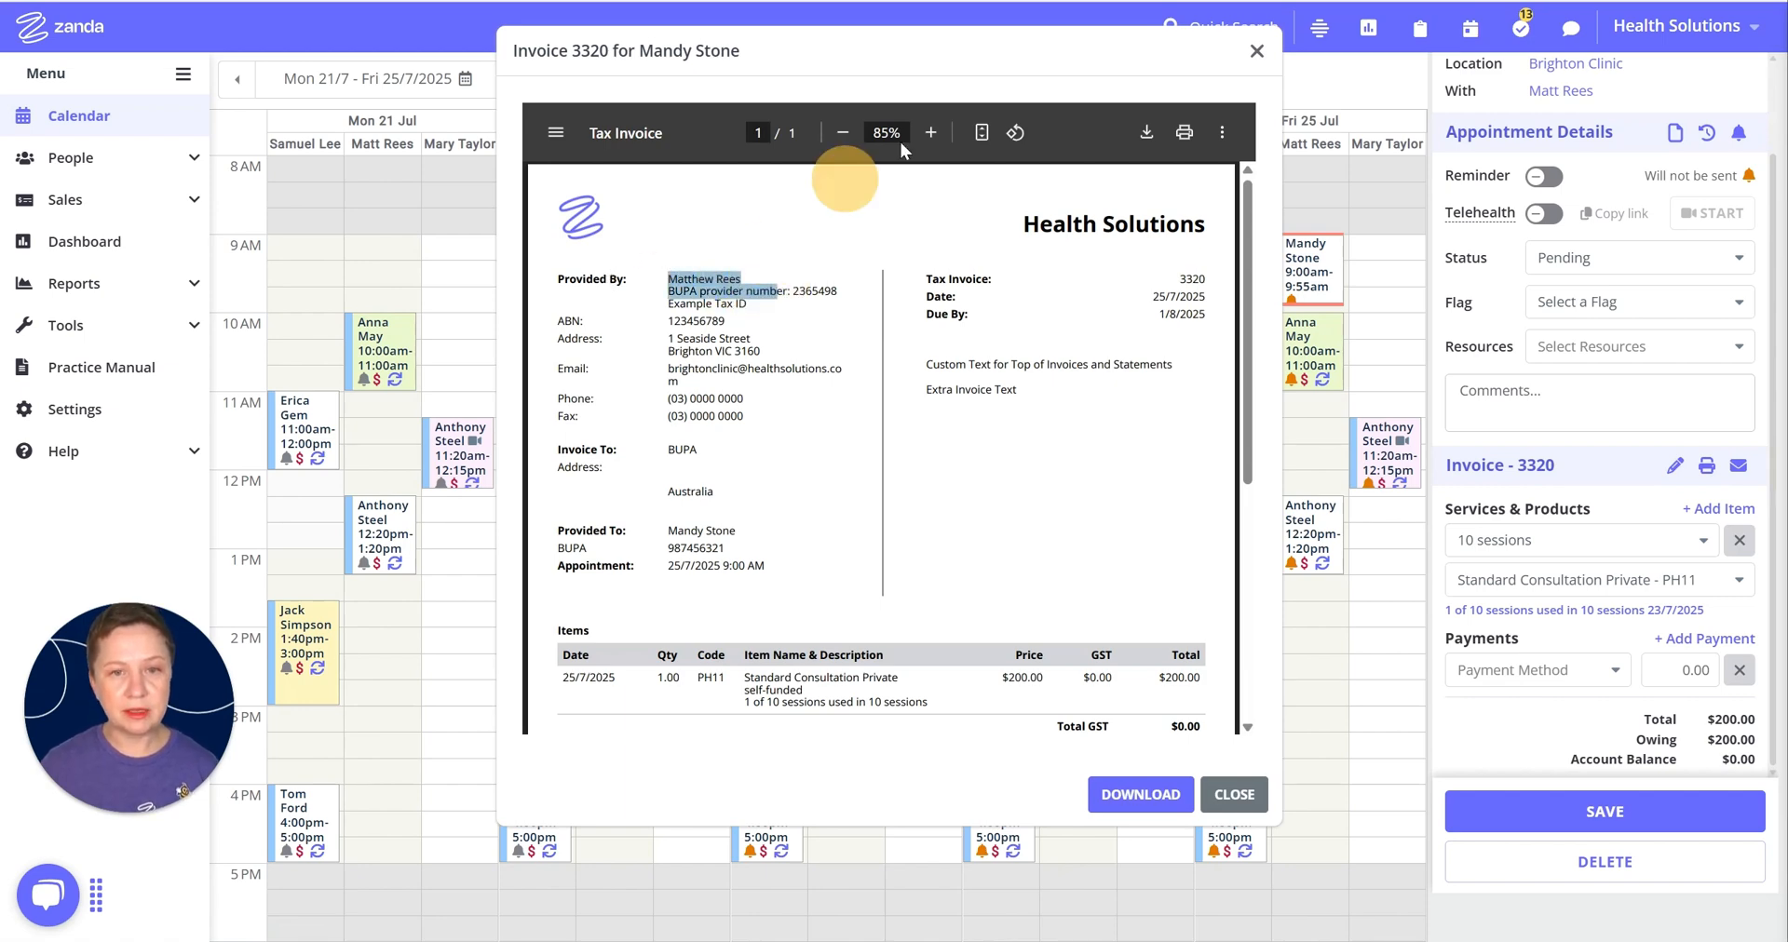
pyautogui.click(930, 132)
pyautogui.click(931, 132)
pyautogui.click(931, 132)
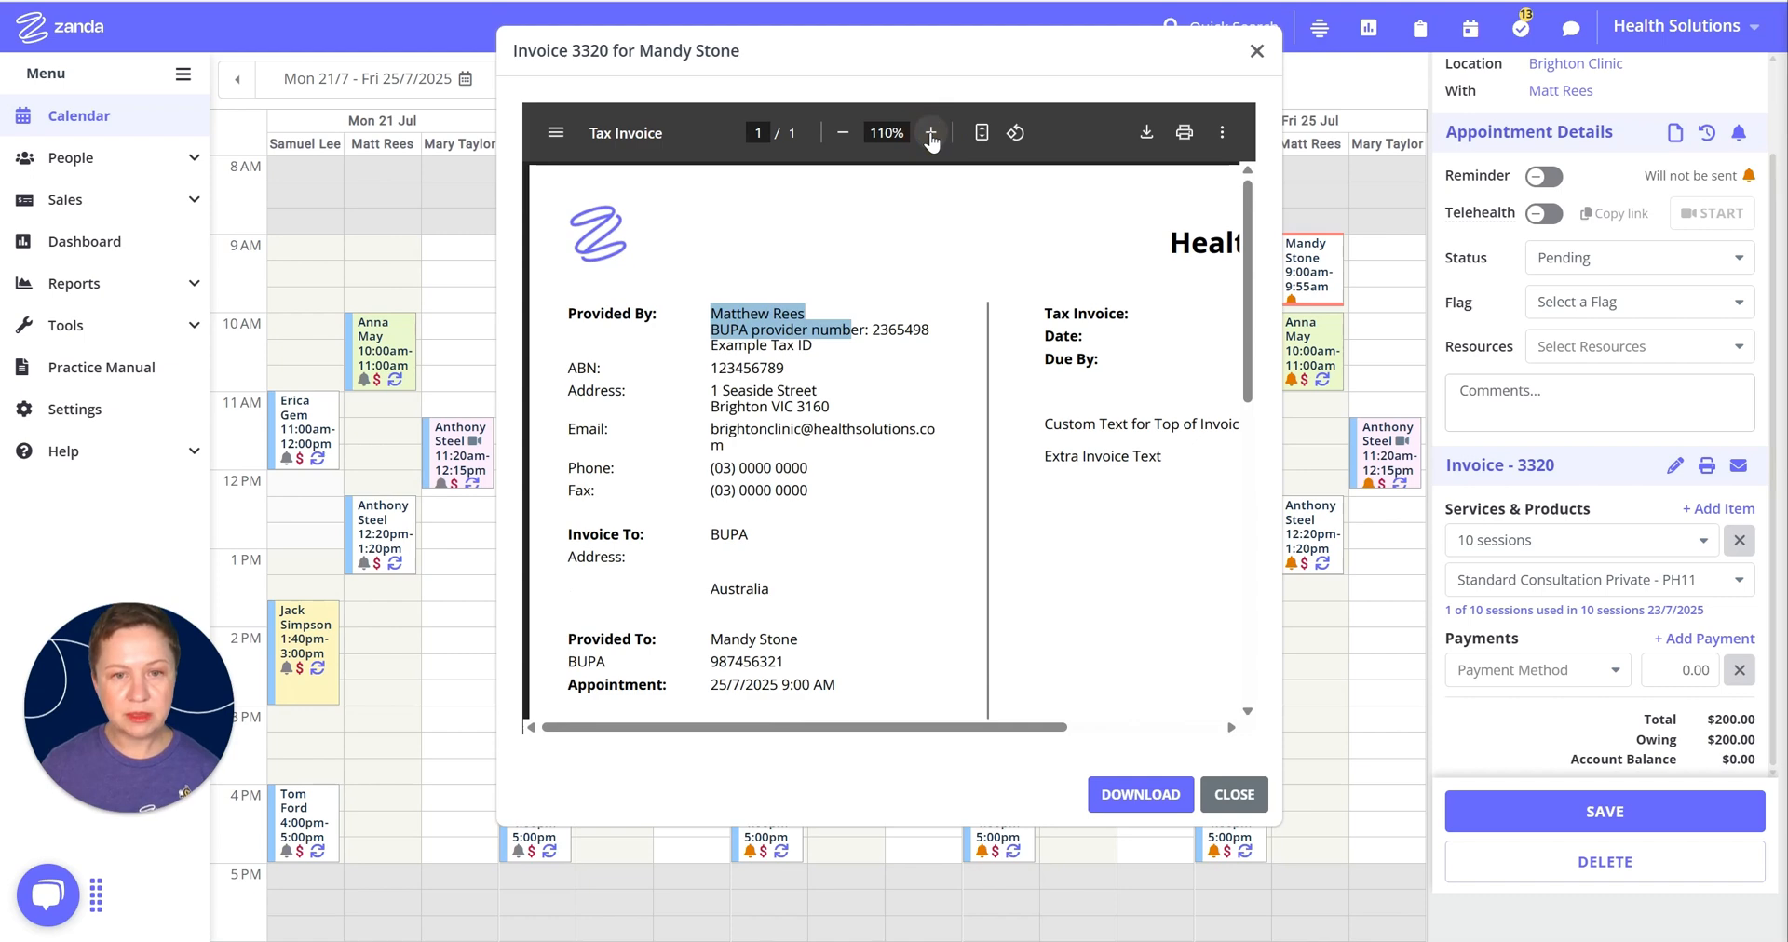
pyautogui.click(931, 132)
pyautogui.click(931, 132)
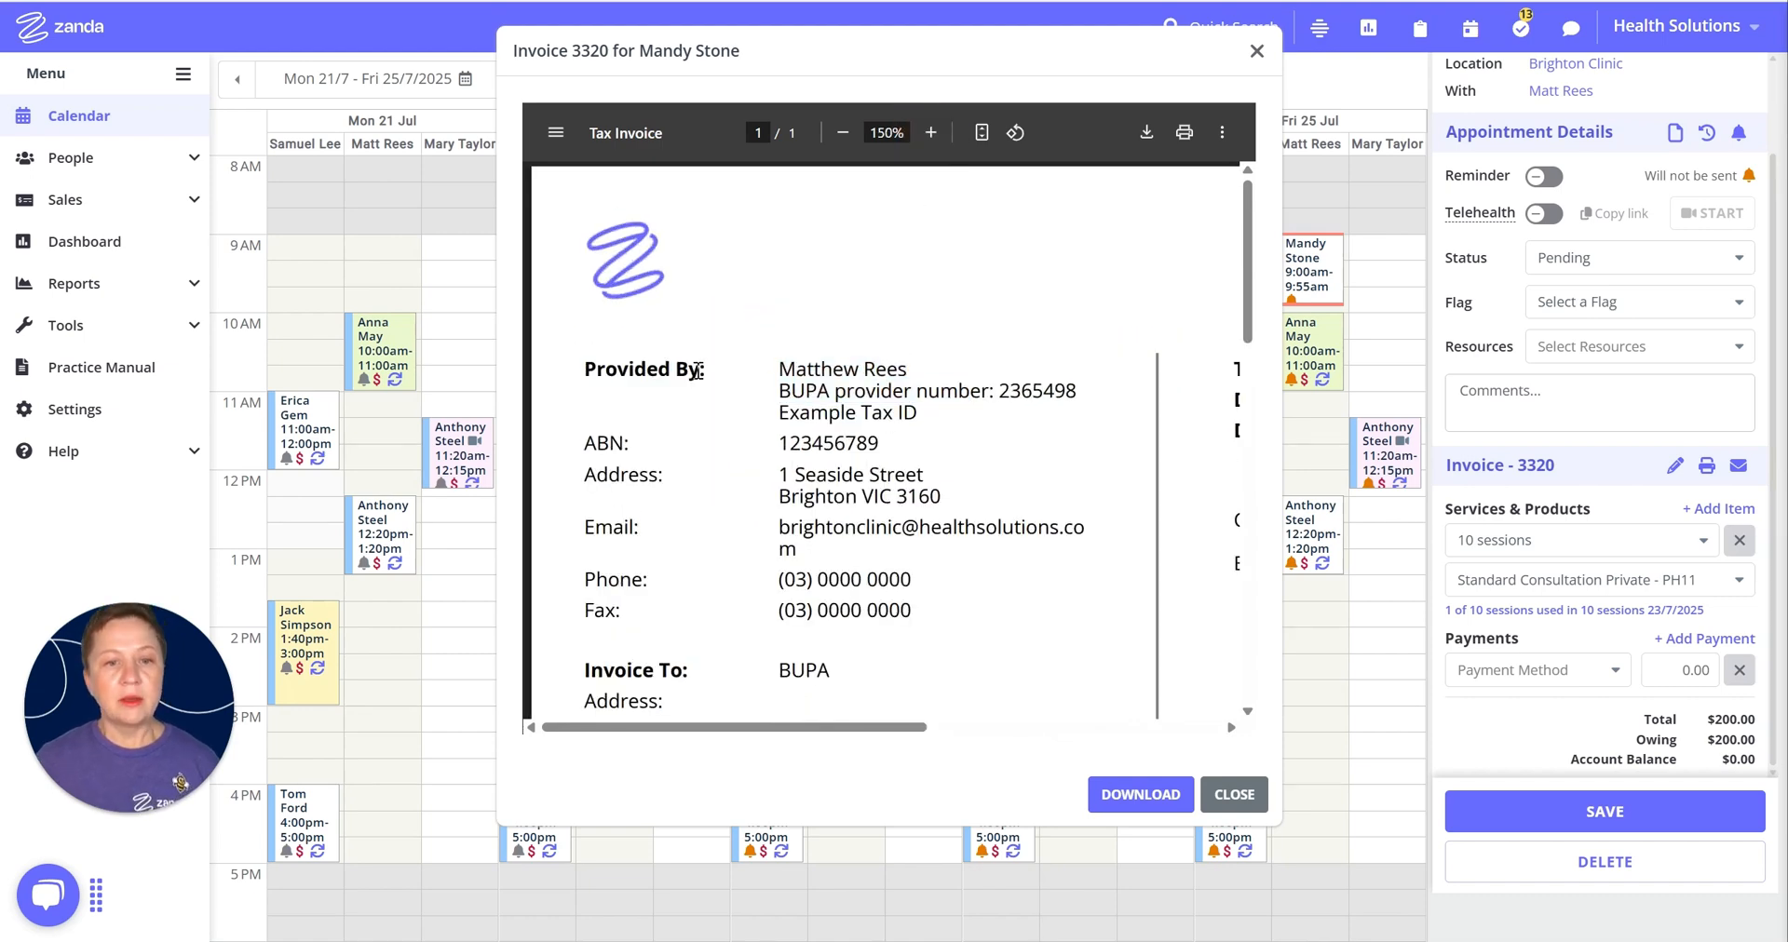
pyautogui.moveTo(780, 391); pyautogui.dragTo(1064, 400)
pyautogui.scroll(-1, 1053, 399)
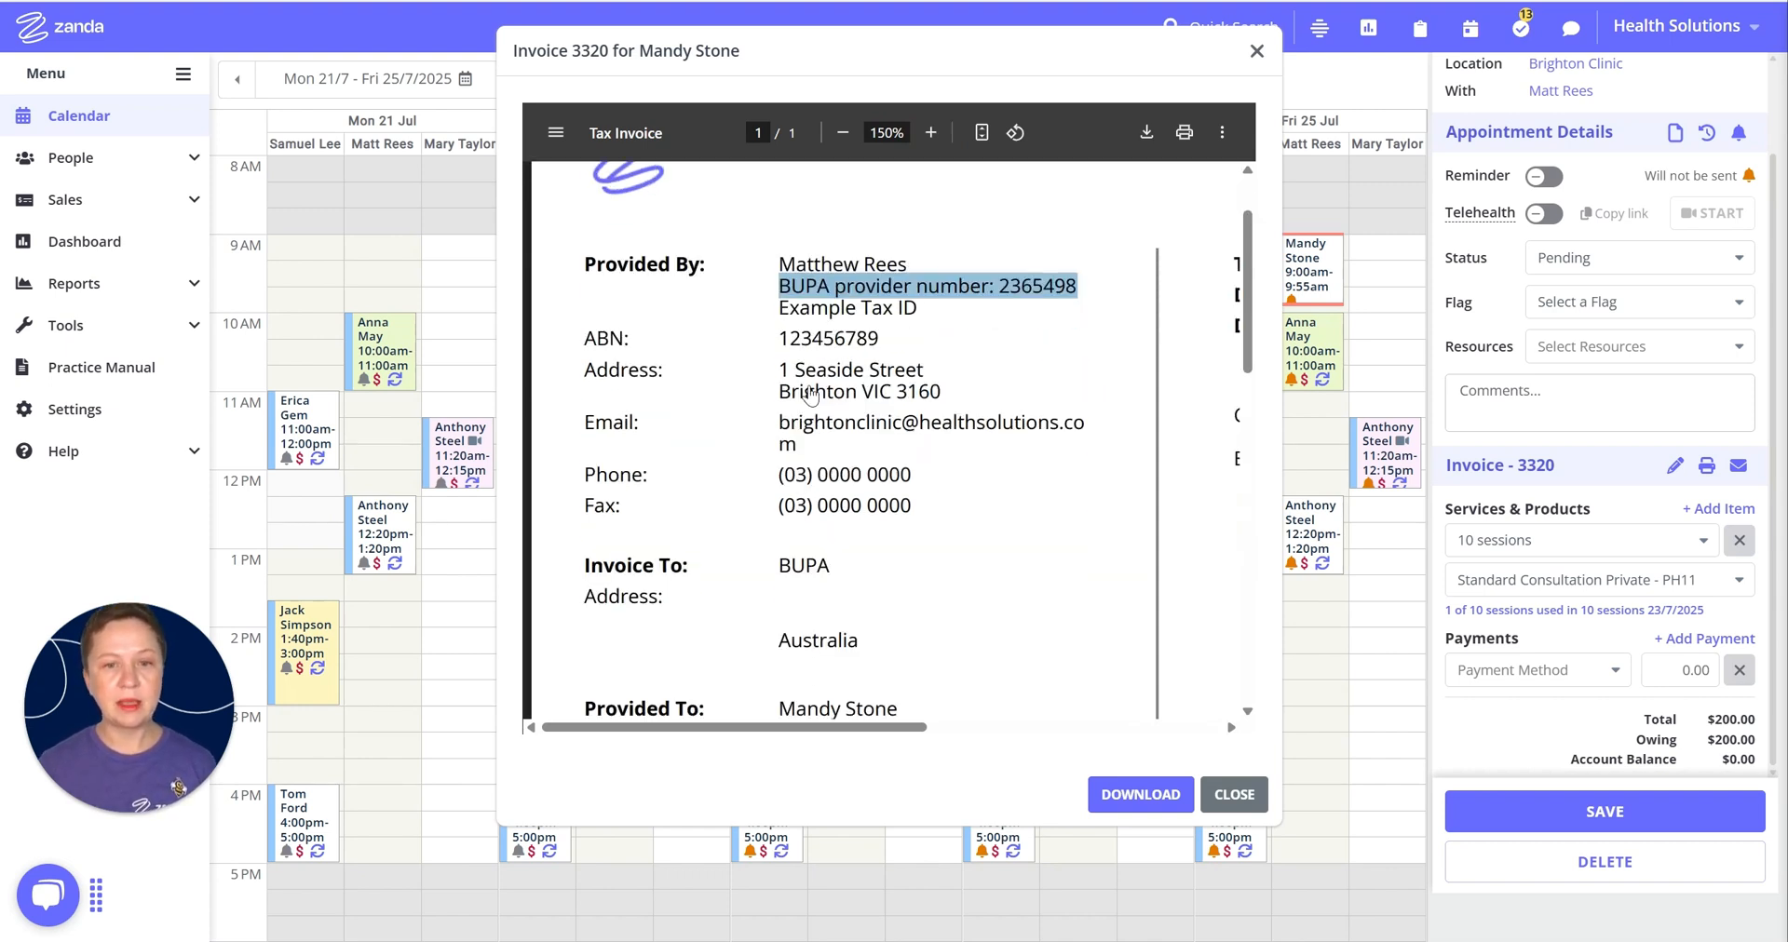
pyautogui.click(852, 391)
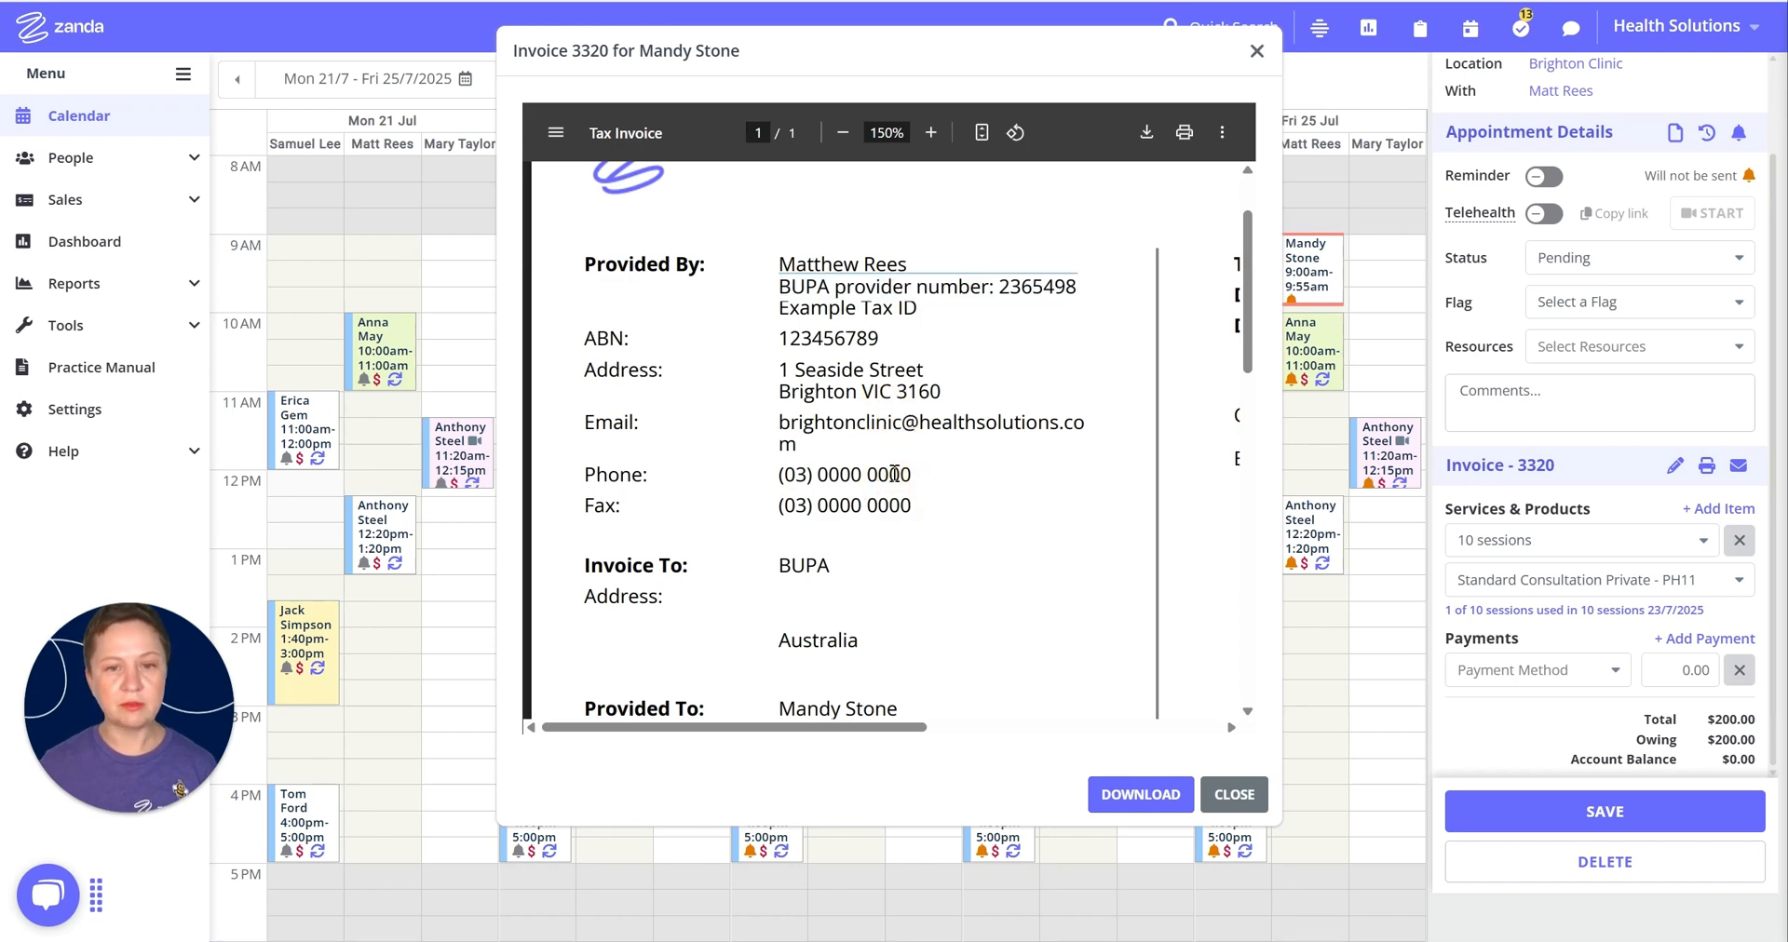
pyautogui.scroll(-2, 906, 477)
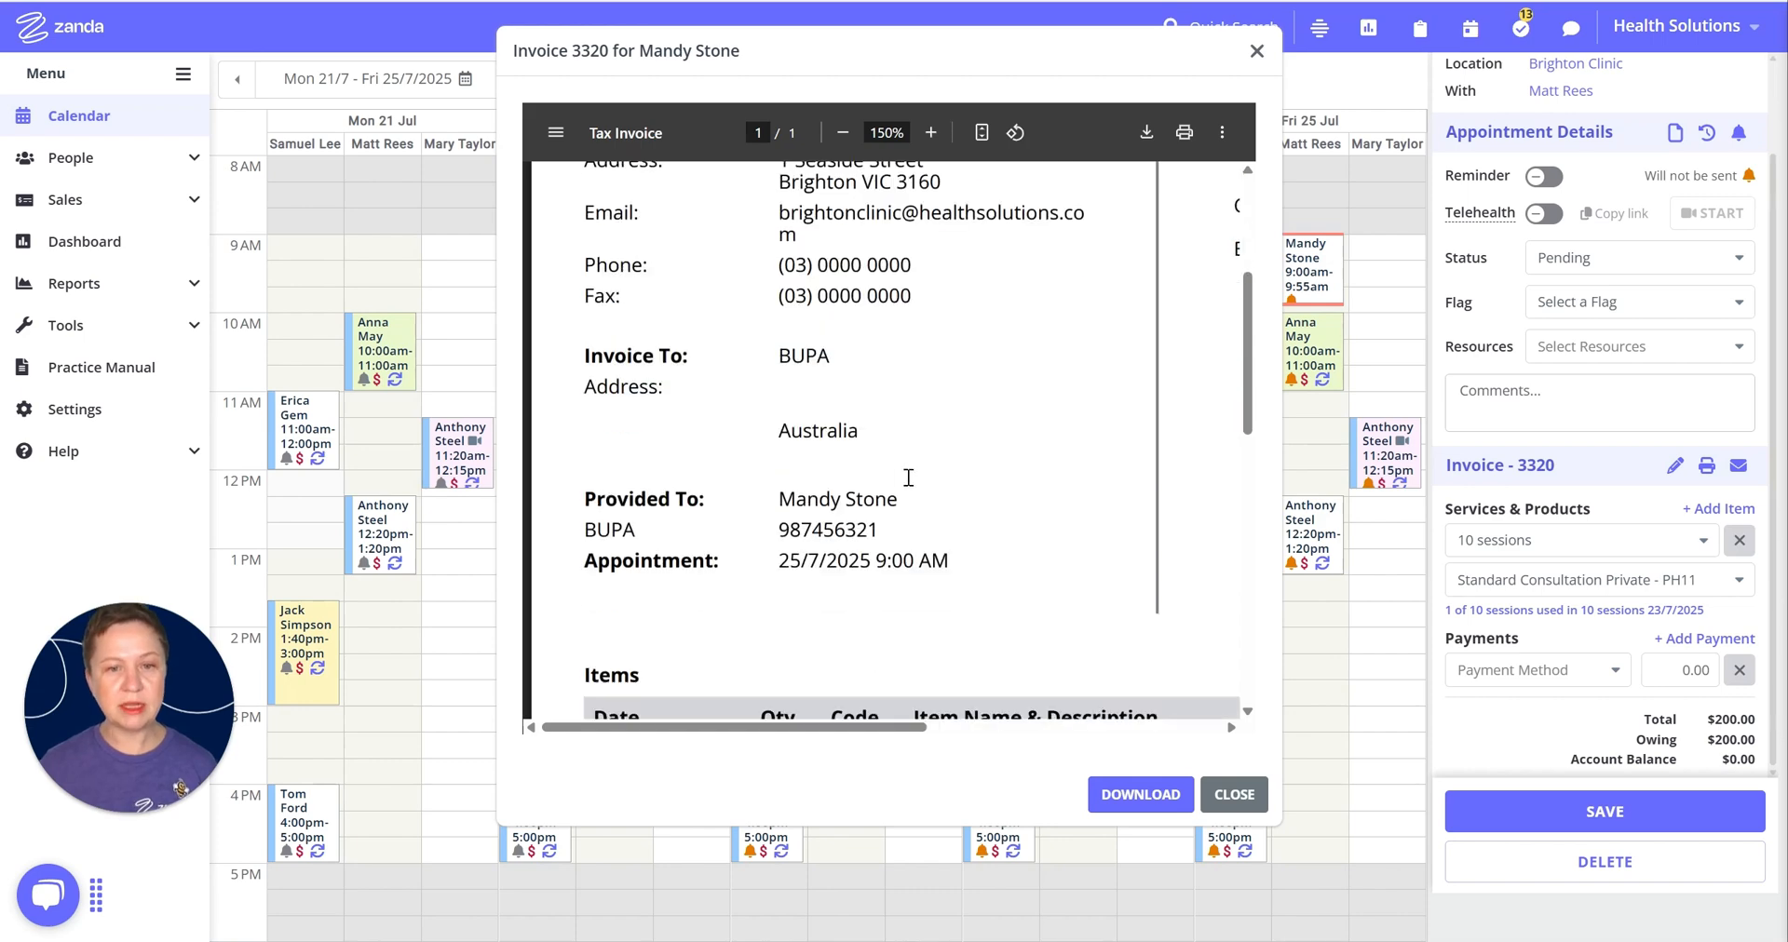
pyautogui.scroll(-1, 908, 477)
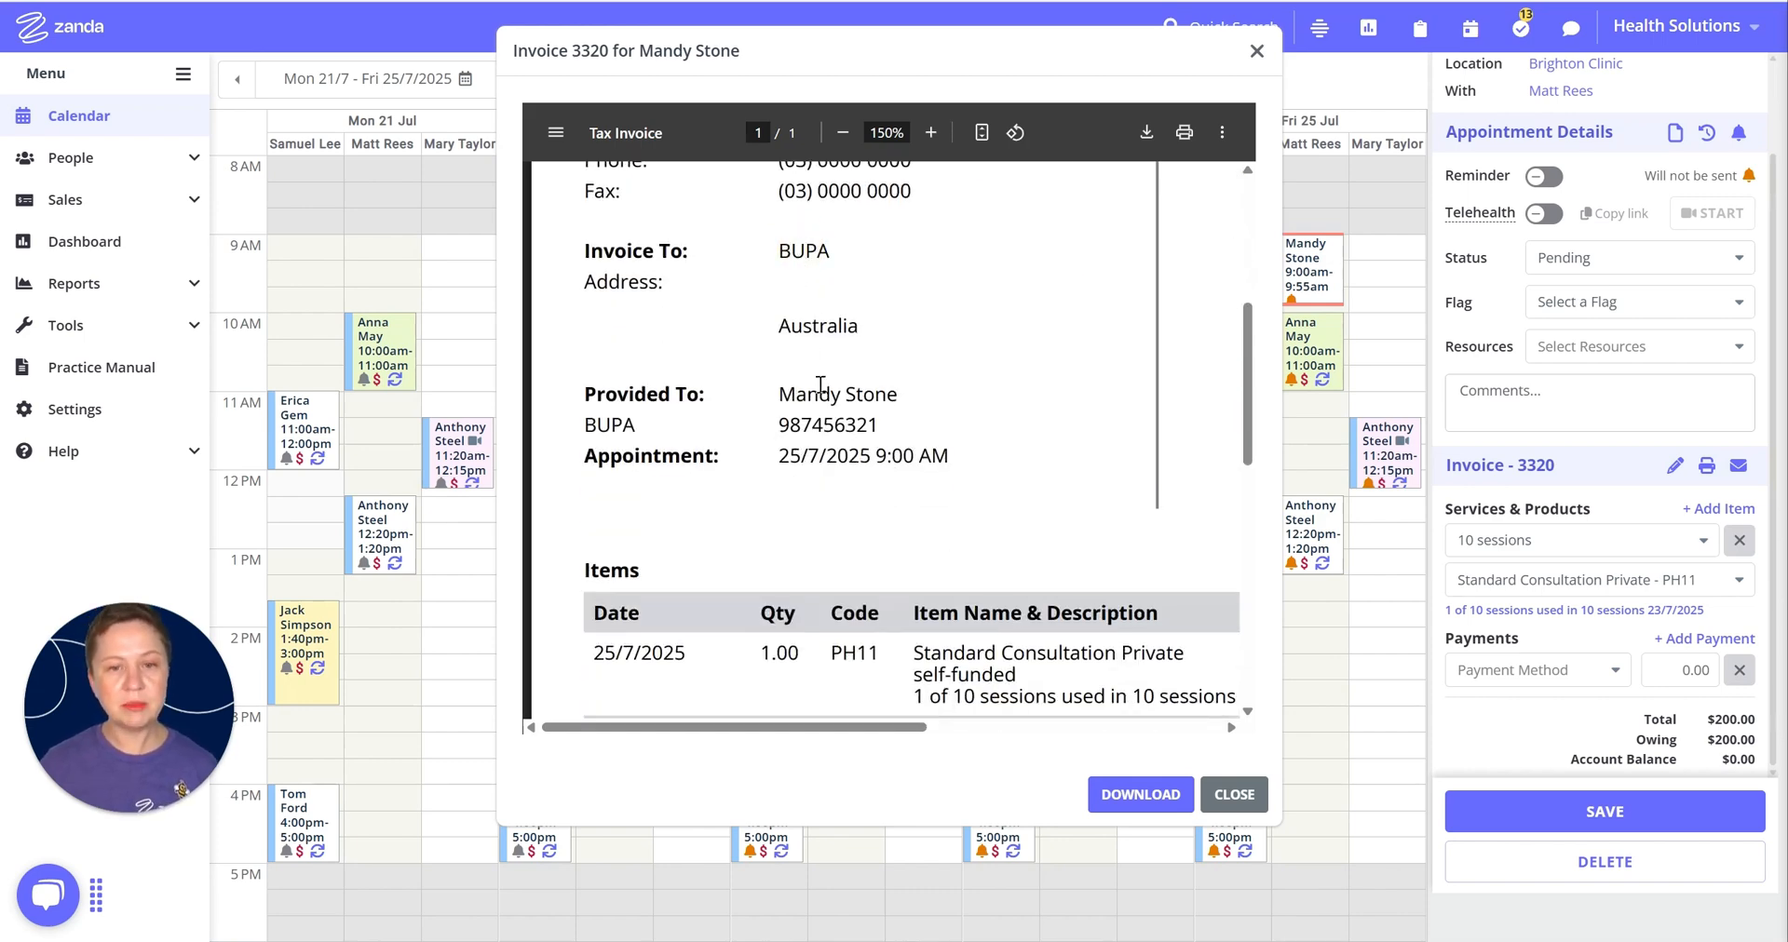
pyautogui.scroll(-1, 861, 461)
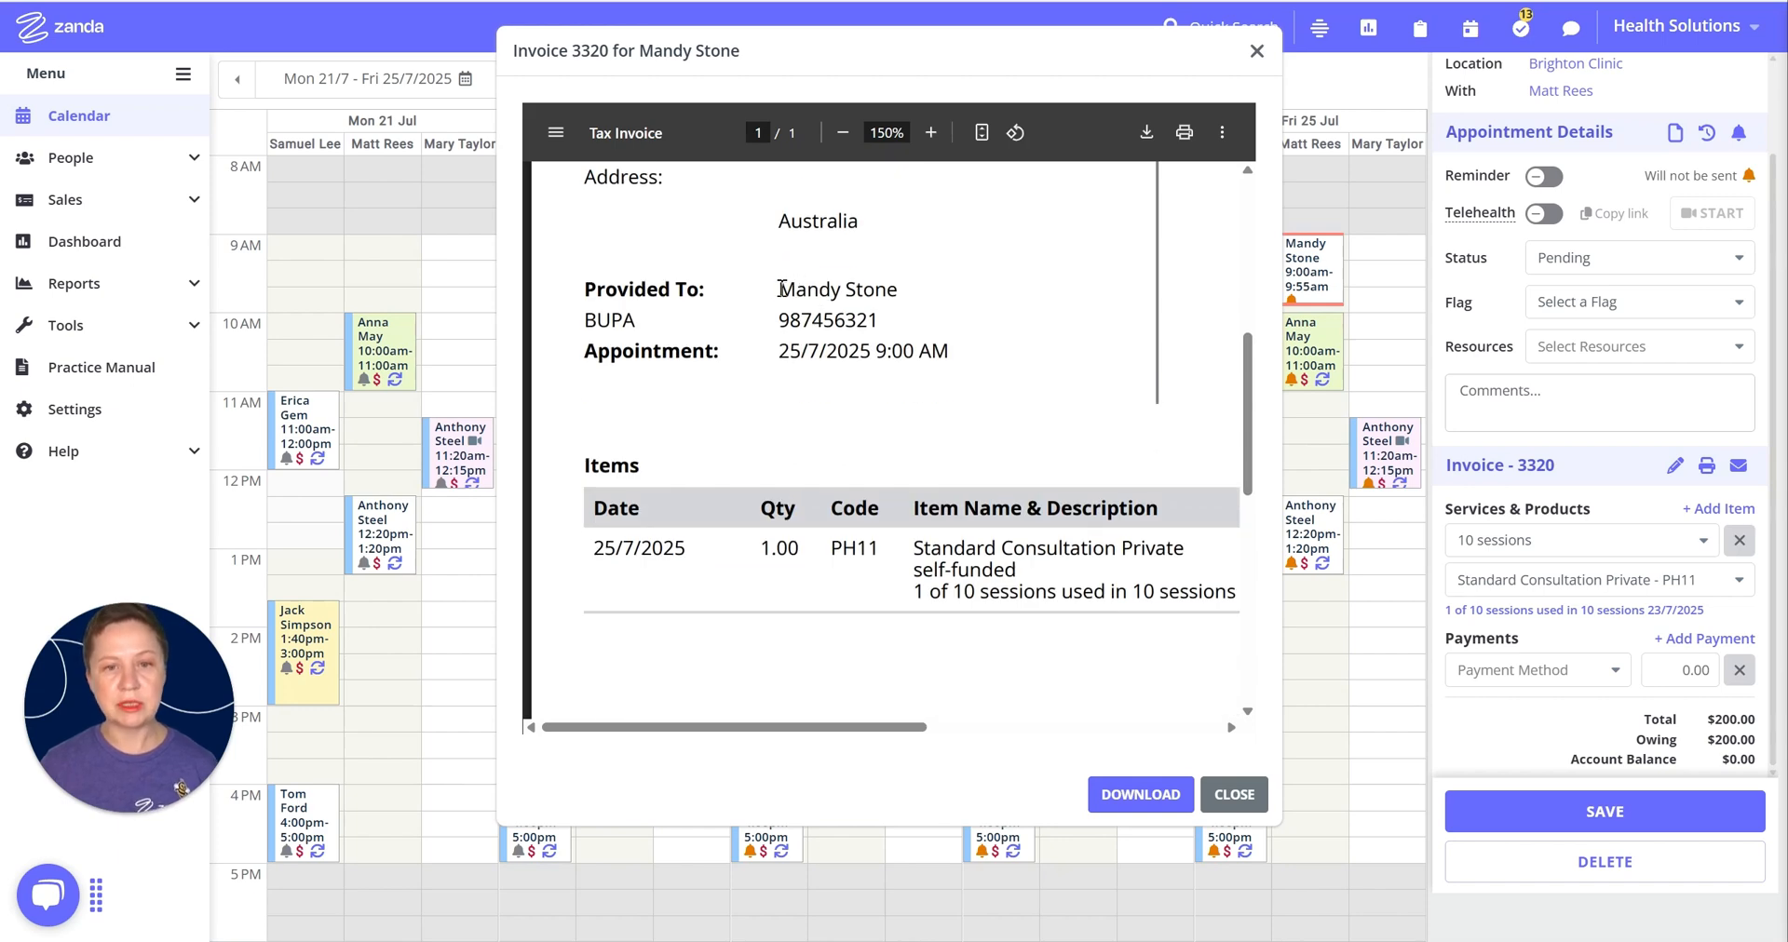
pyautogui.moveTo(779, 290); pyautogui.dragTo(877, 328)
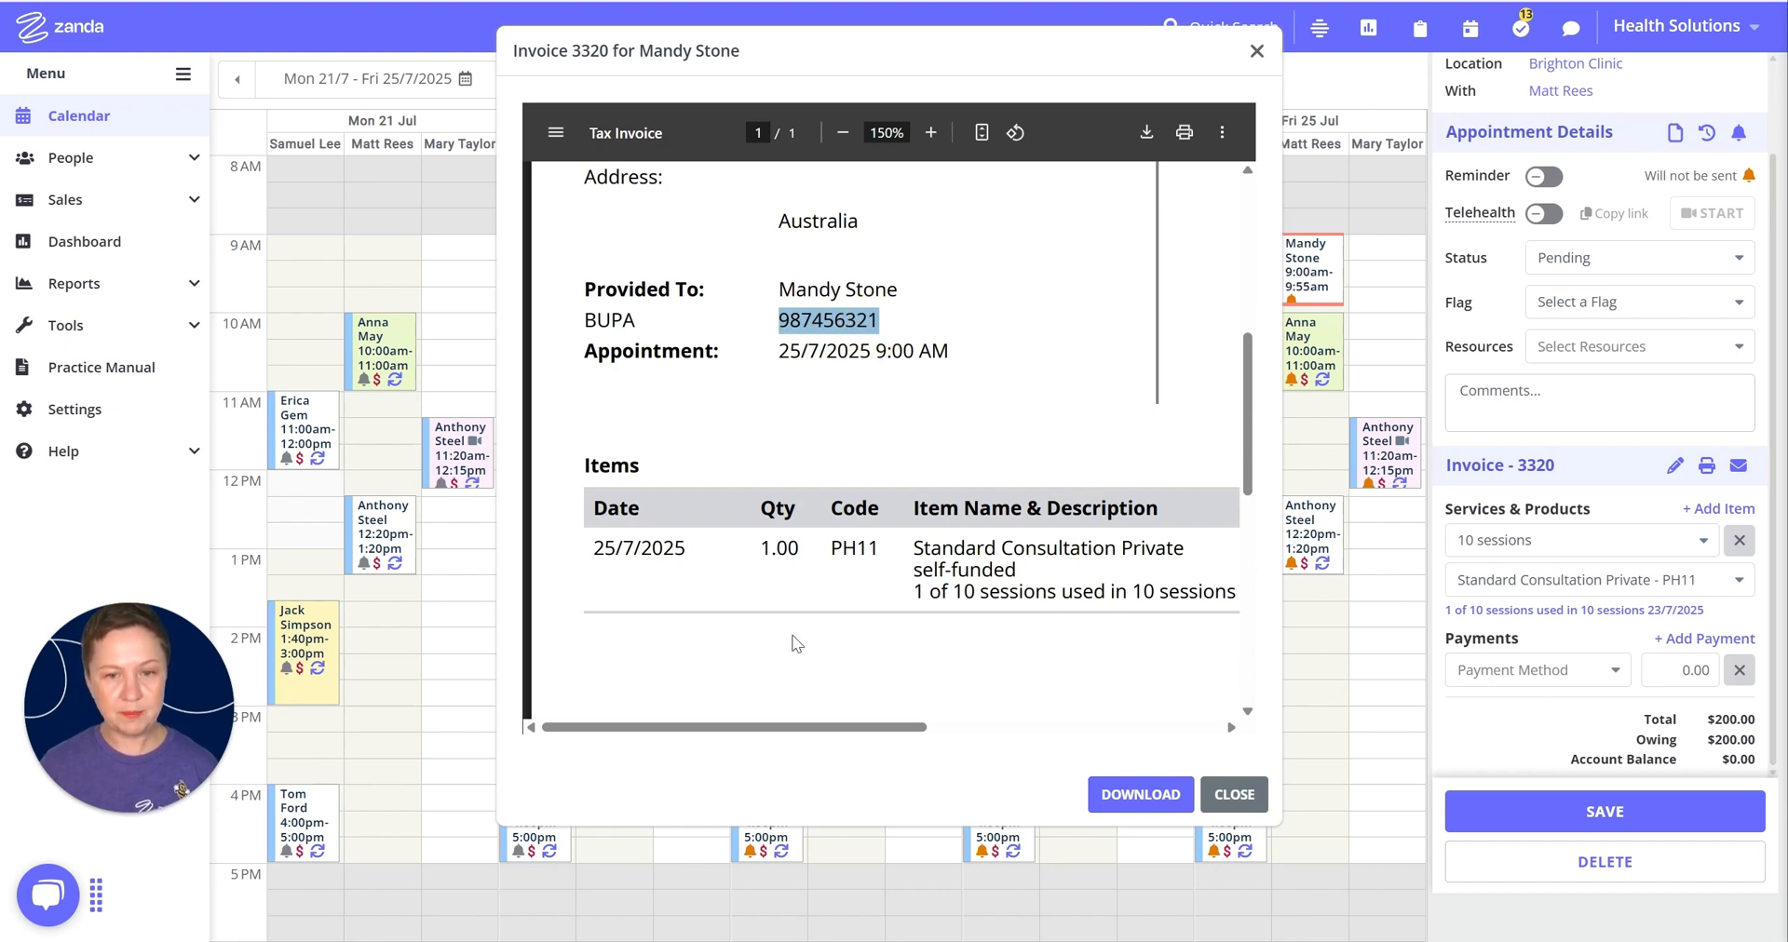
pyautogui.moveTo(866, 728); pyautogui.dragTo(952, 736)
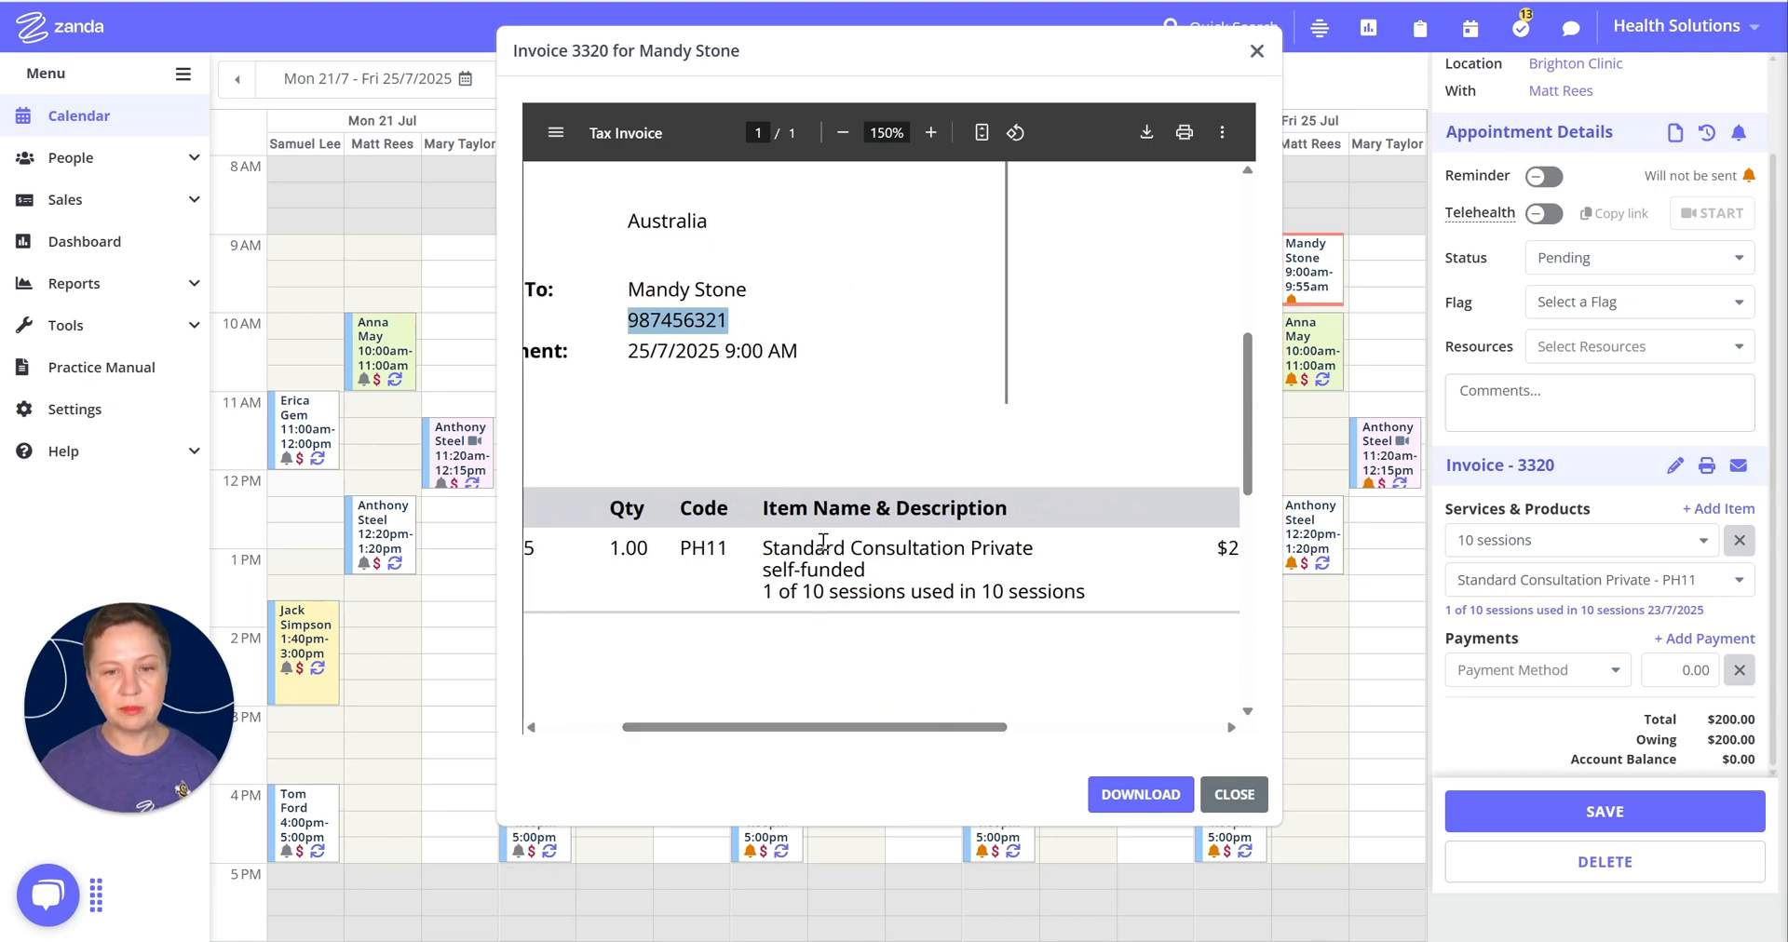
pyautogui.click(835, 135)
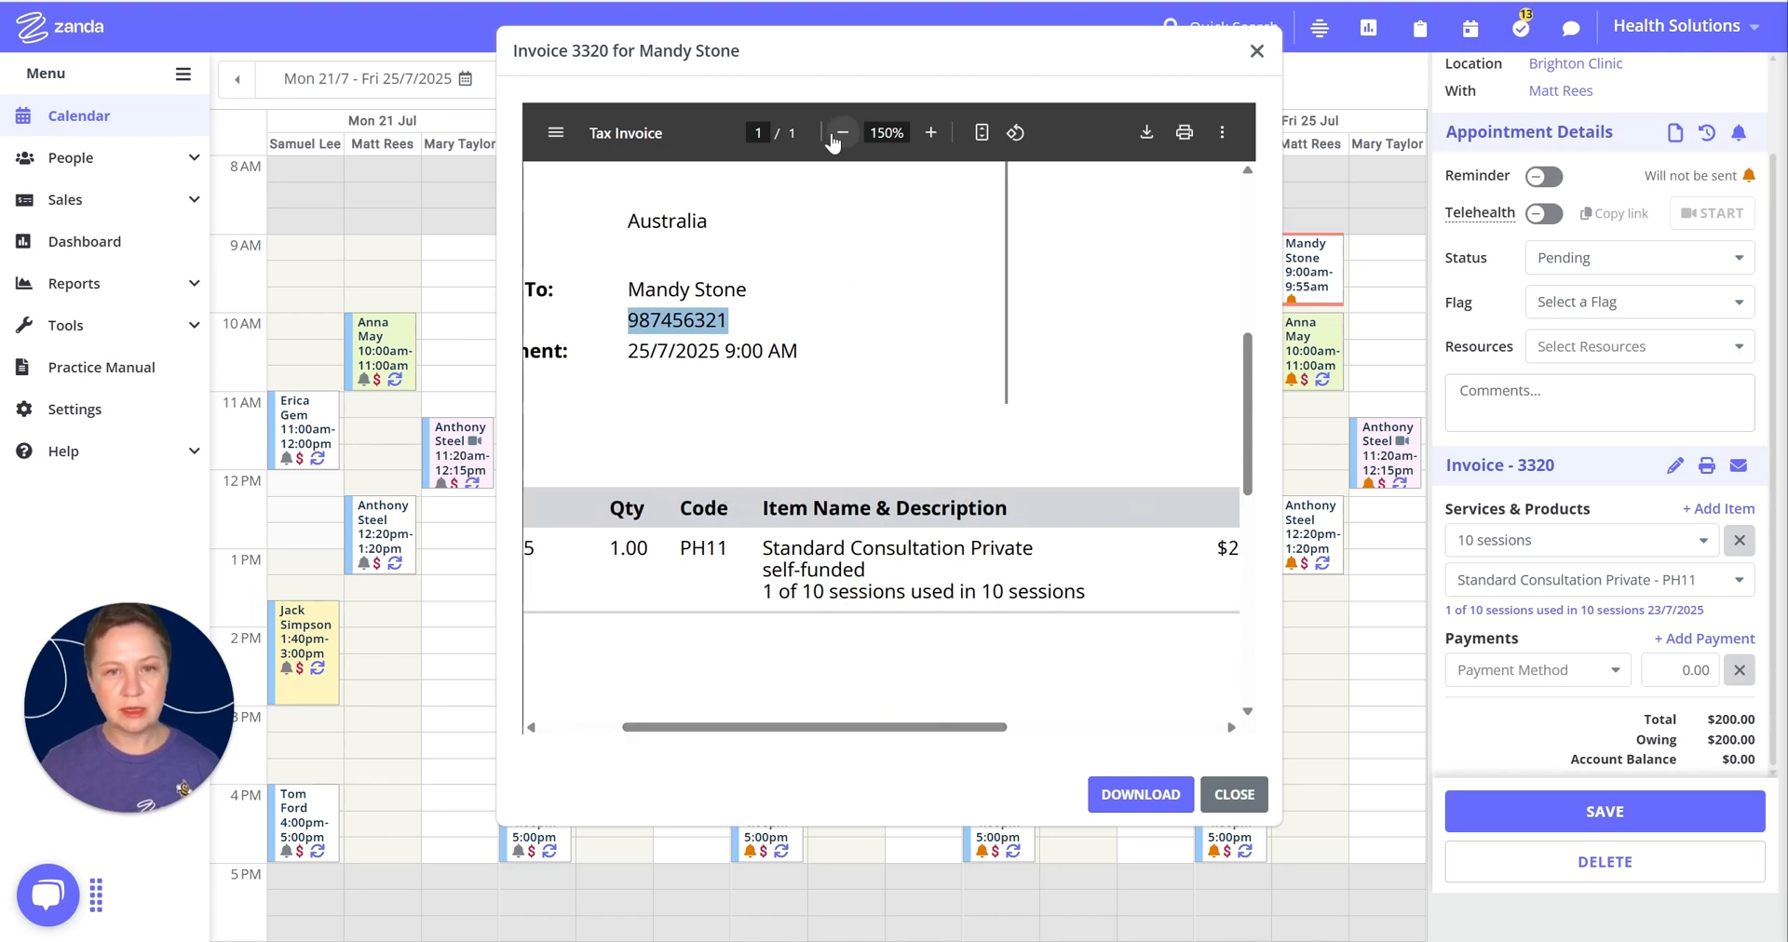
pyautogui.click(835, 135)
pyautogui.scroll(5, 935, 382)
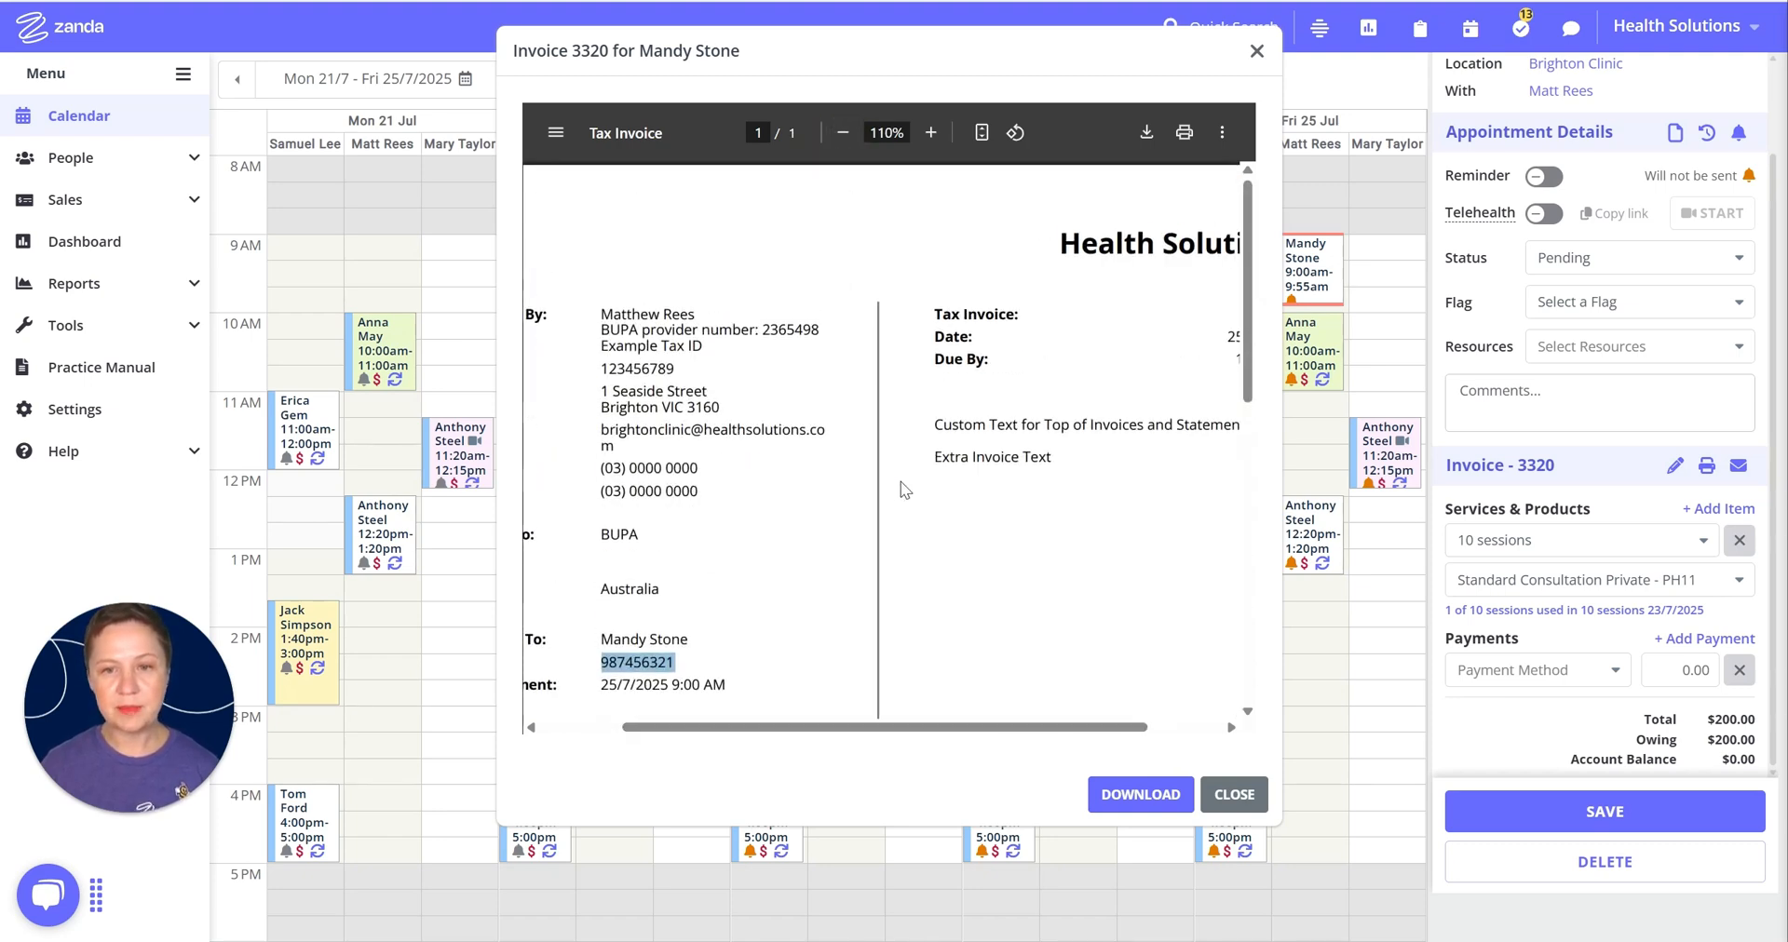
pyautogui.scroll(-7, 746, 393)
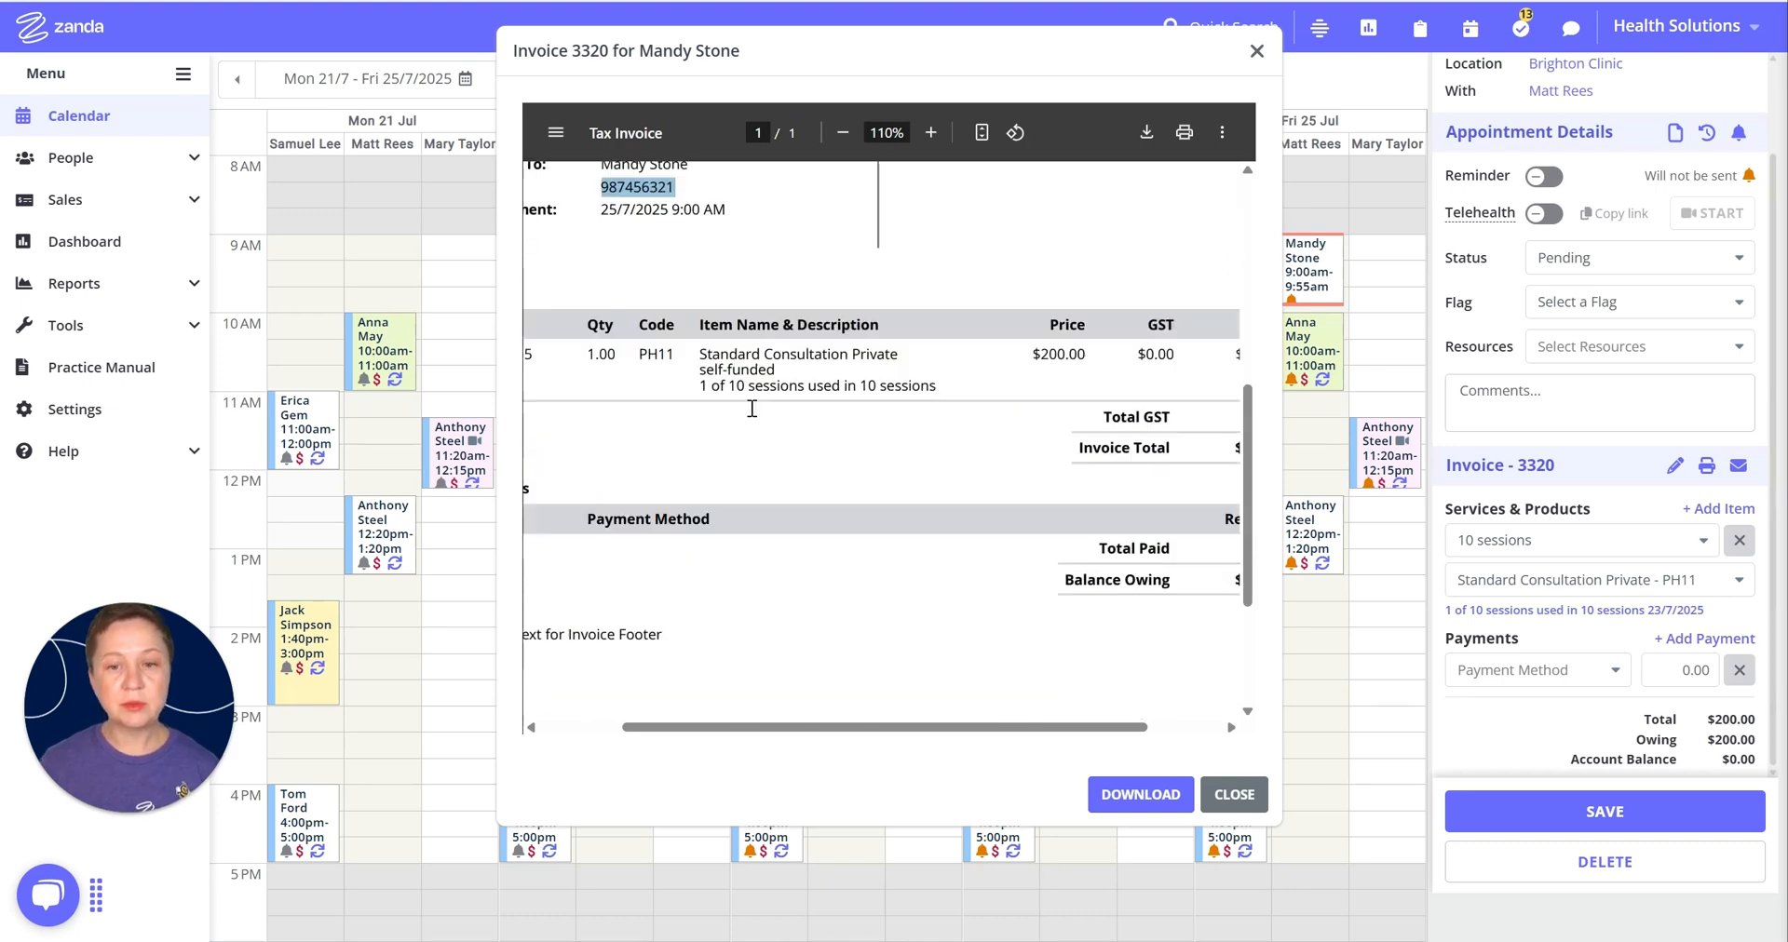
pyautogui.moveTo(927, 727); pyautogui.dragTo(796, 723)
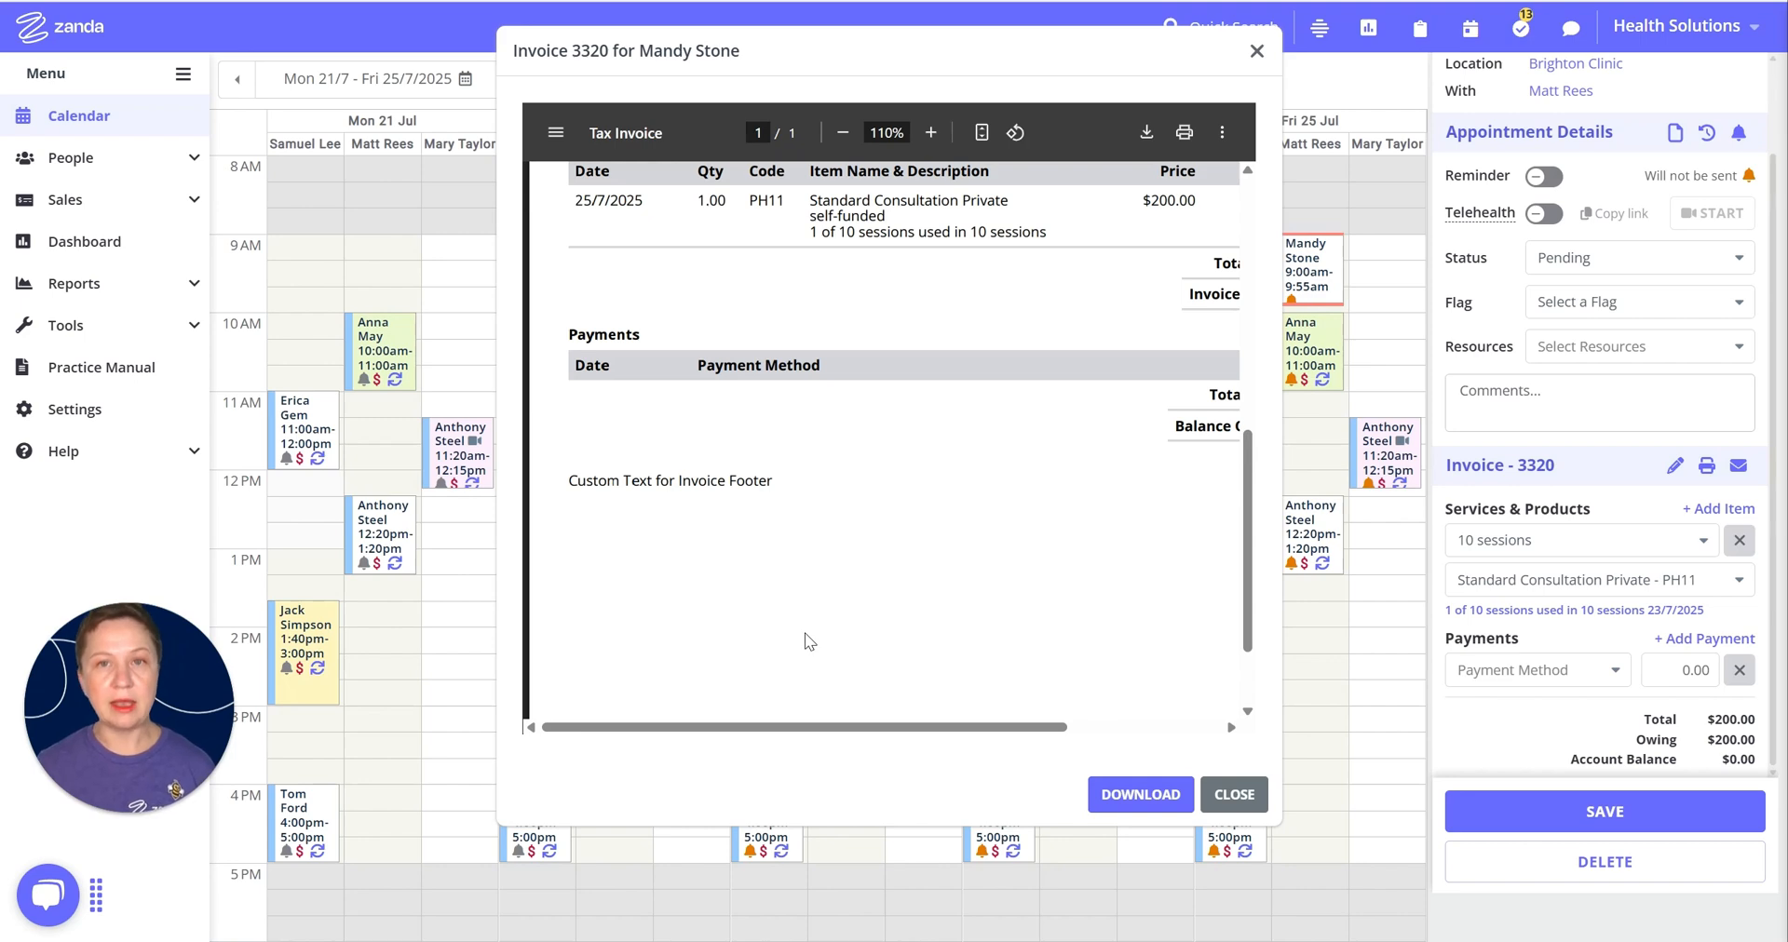
pyautogui.click(1256, 52)
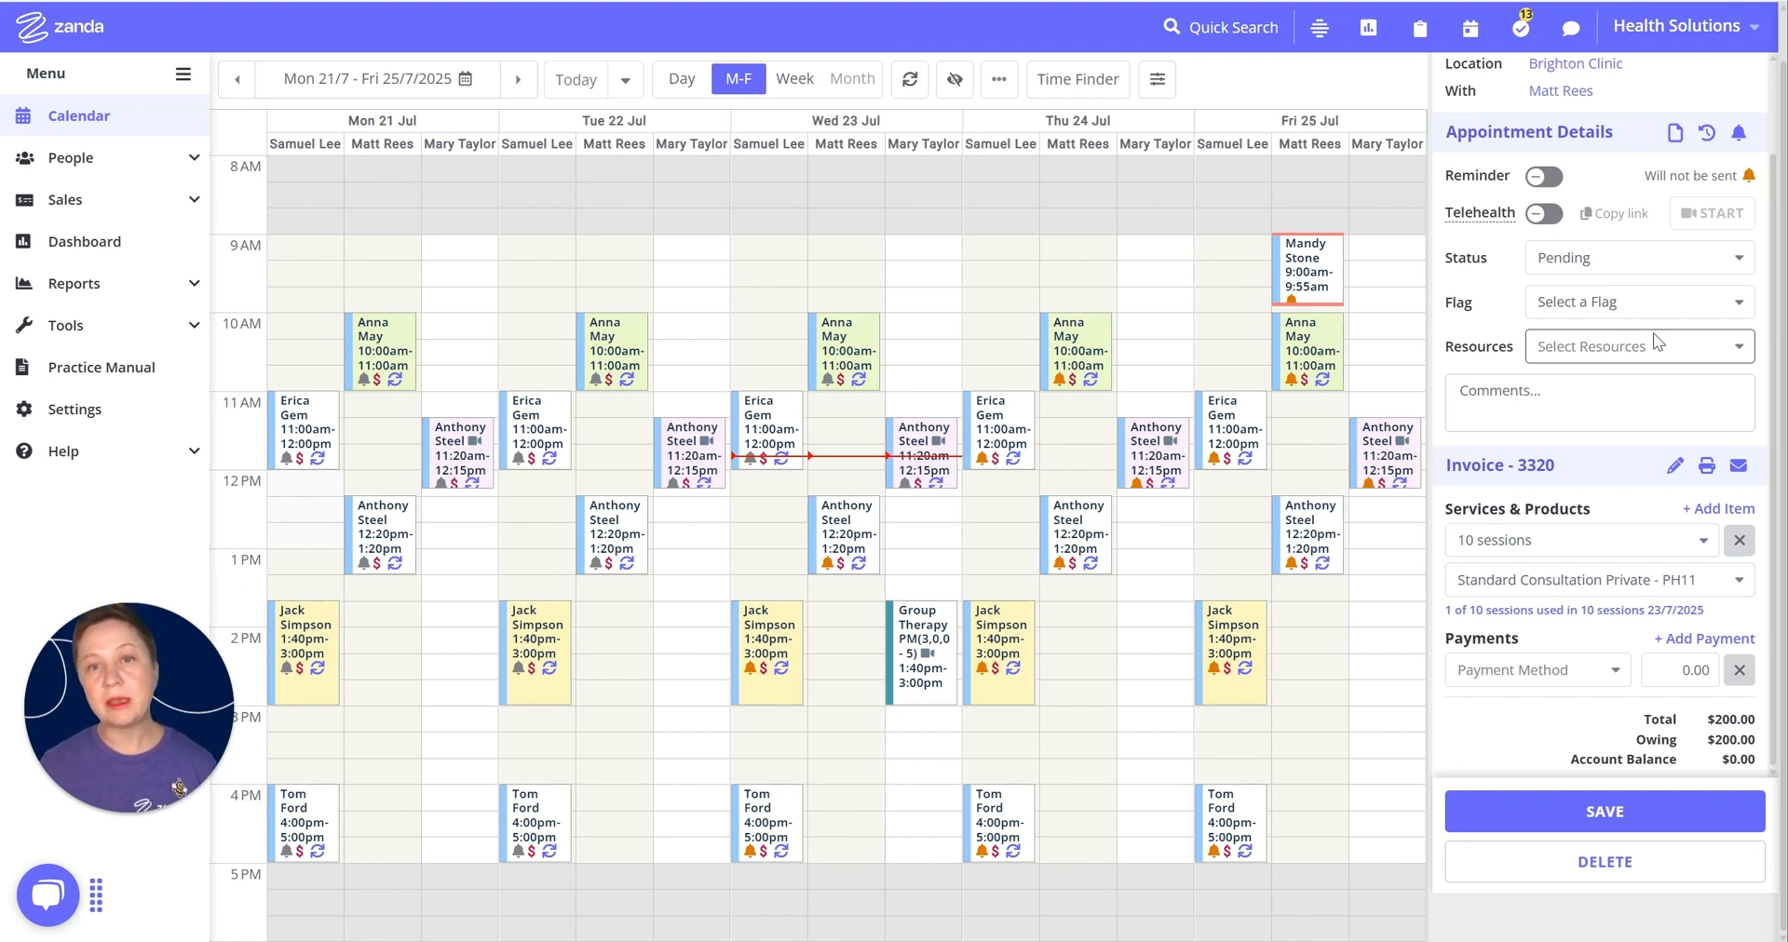
# Step: Make the Friday appointment recur weekly, ending after 9 more occurrences
pyautogui.scroll(4, 1667, 279)
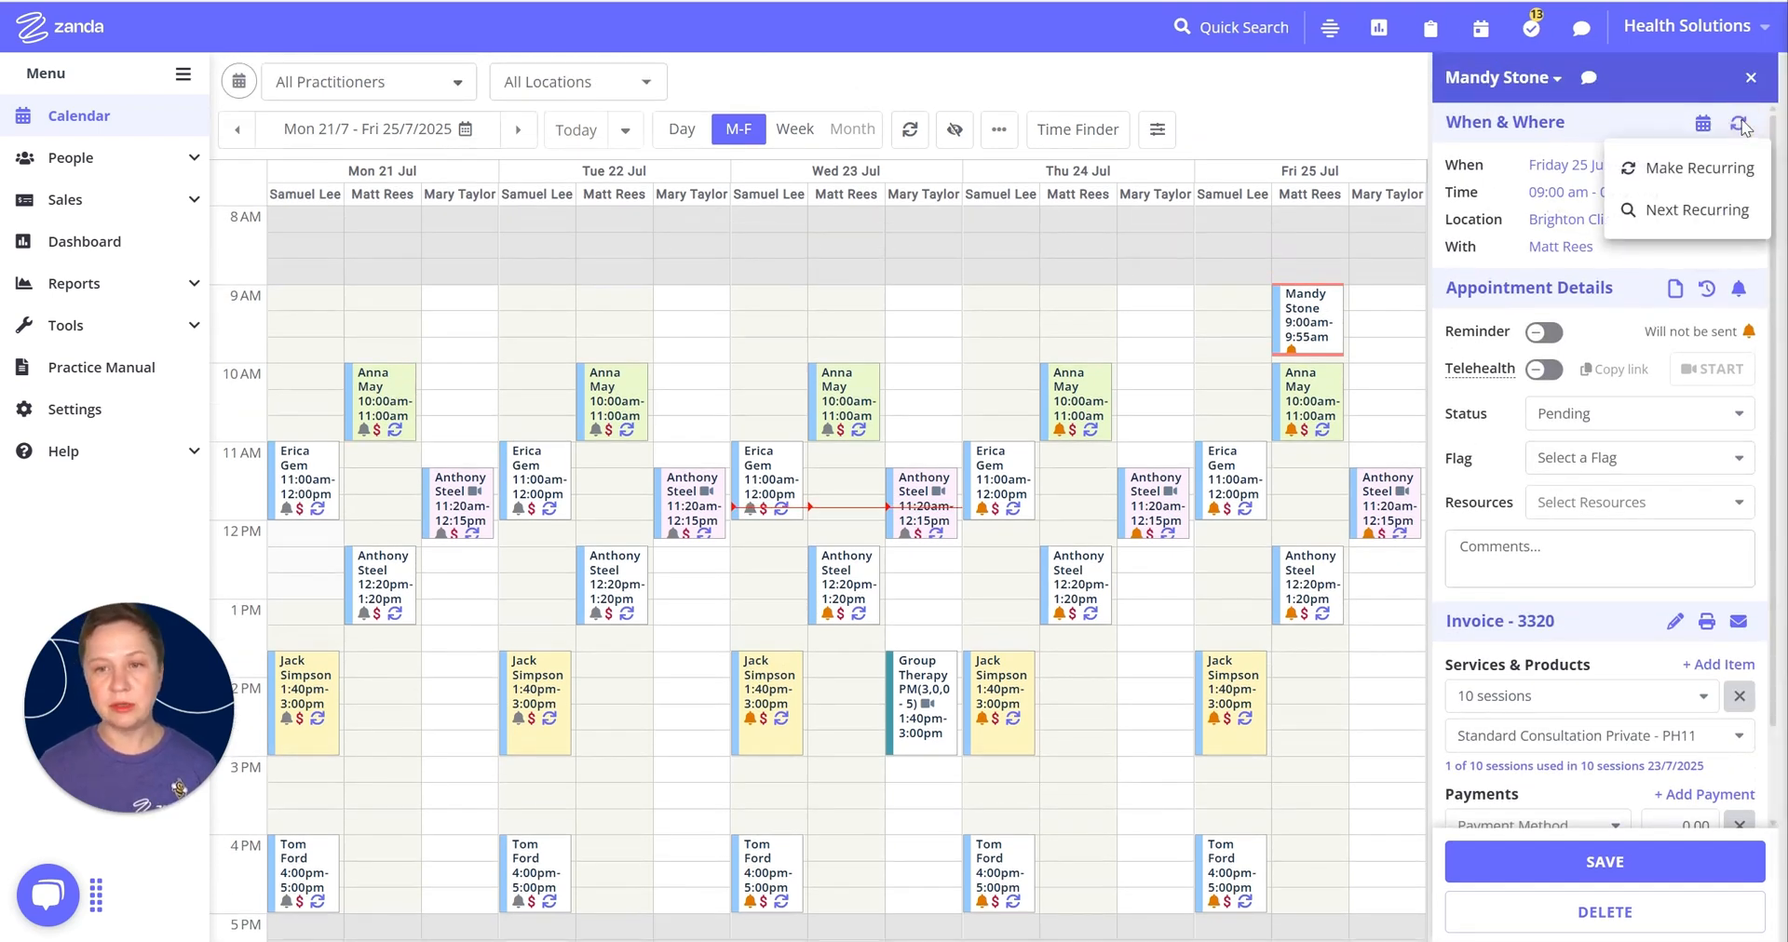
pyautogui.click(1738, 122)
pyautogui.click(1684, 168)
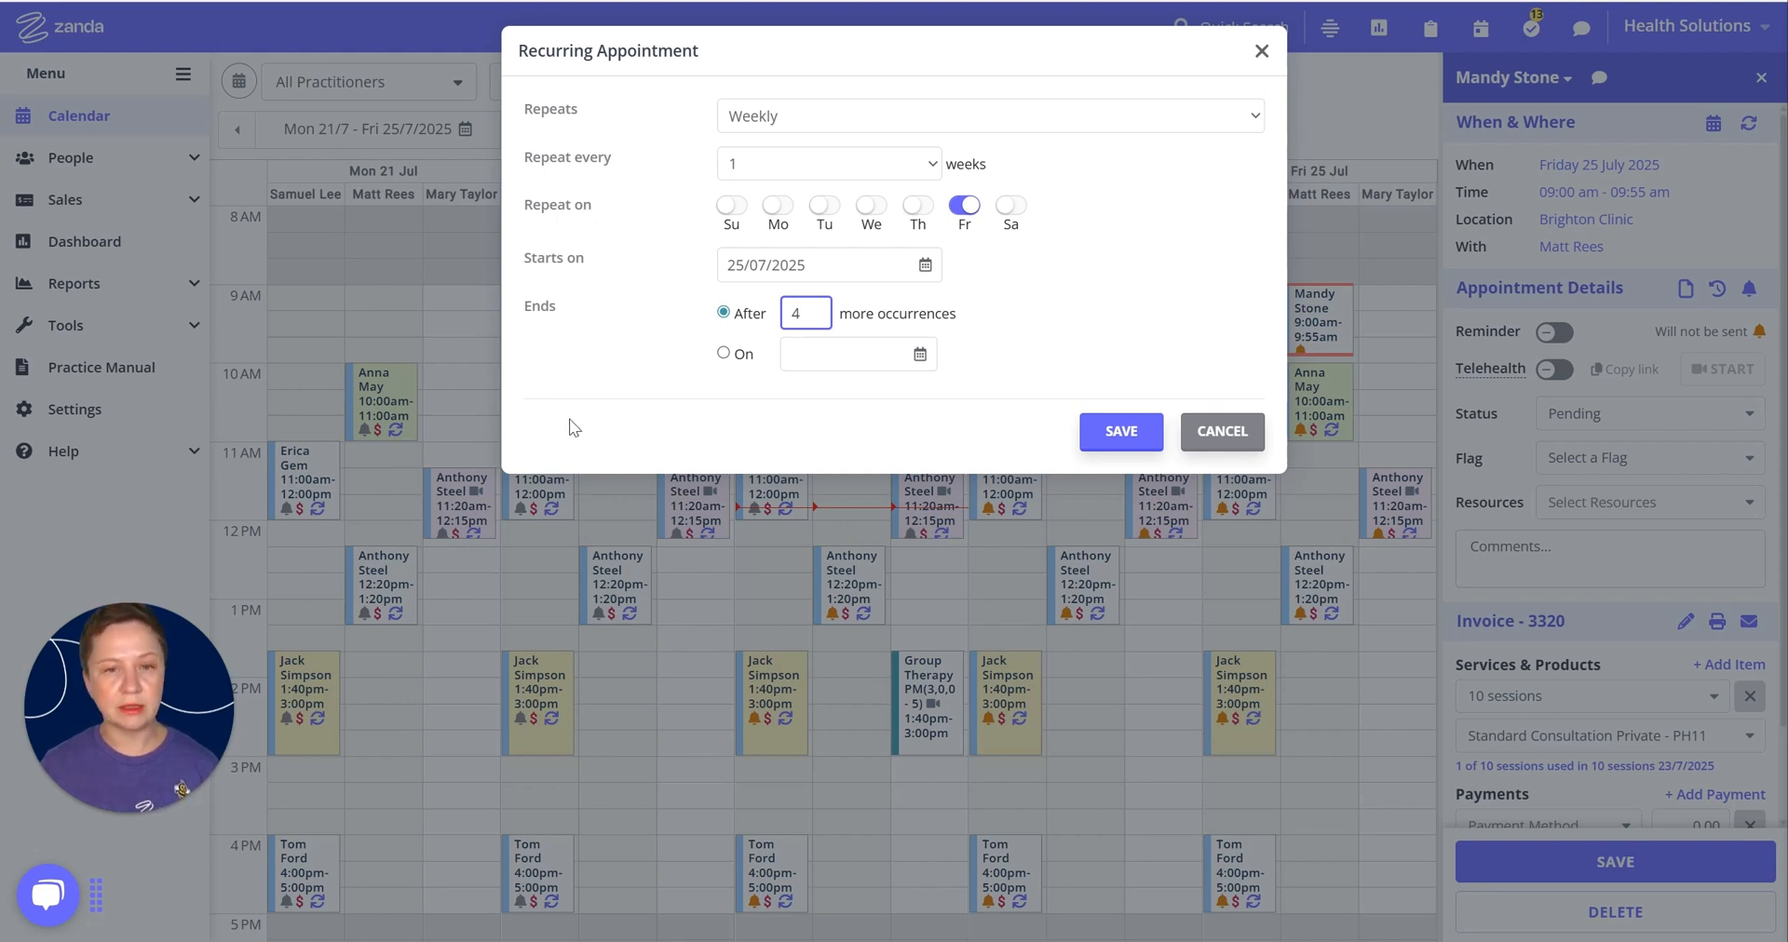
pyautogui.doubleClick(787, 316)
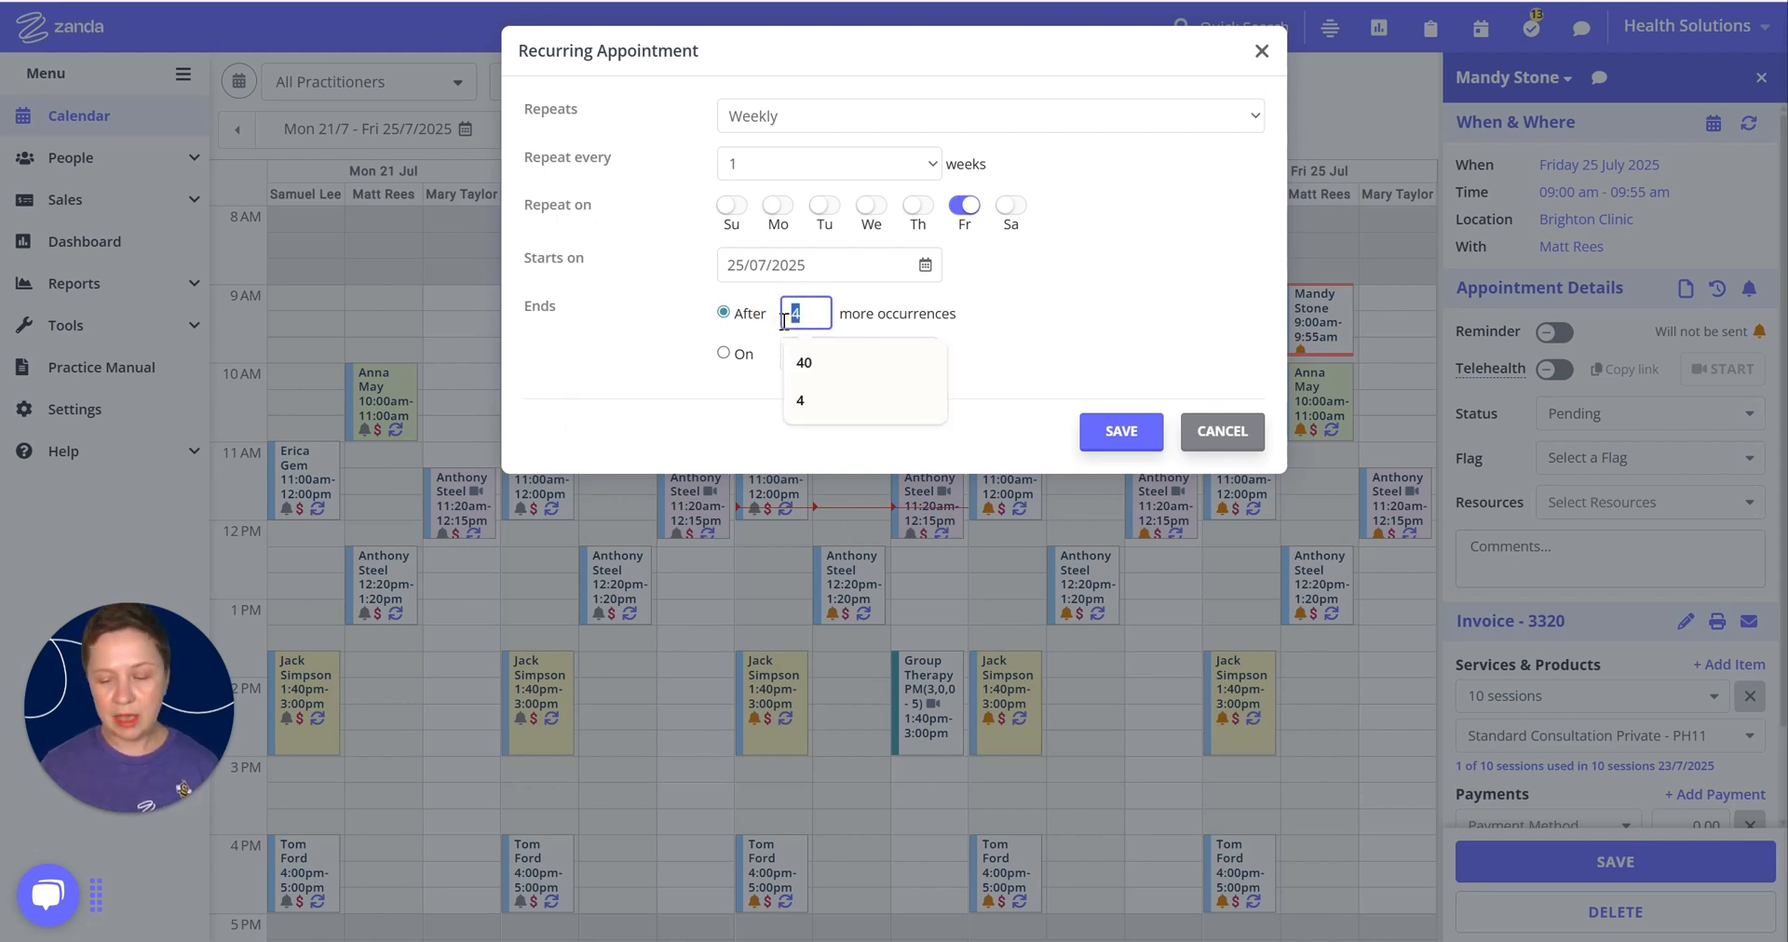
pyautogui.write('9')
pyautogui.click(1021, 288)
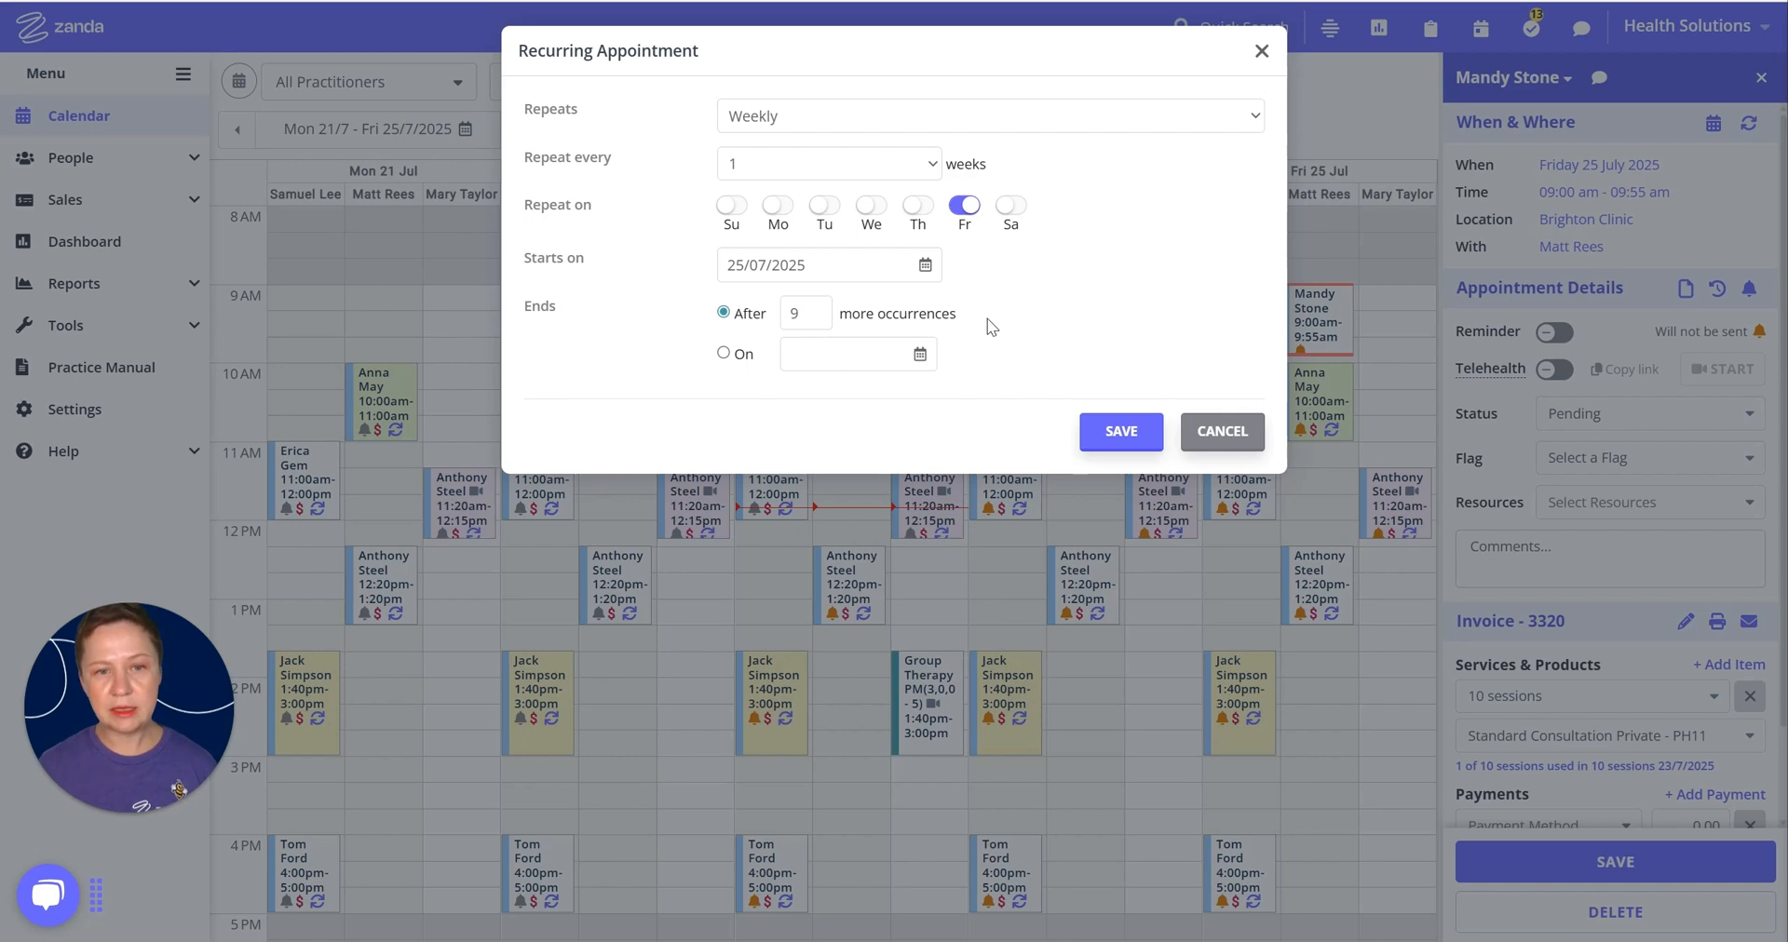
pyautogui.click(1122, 442)
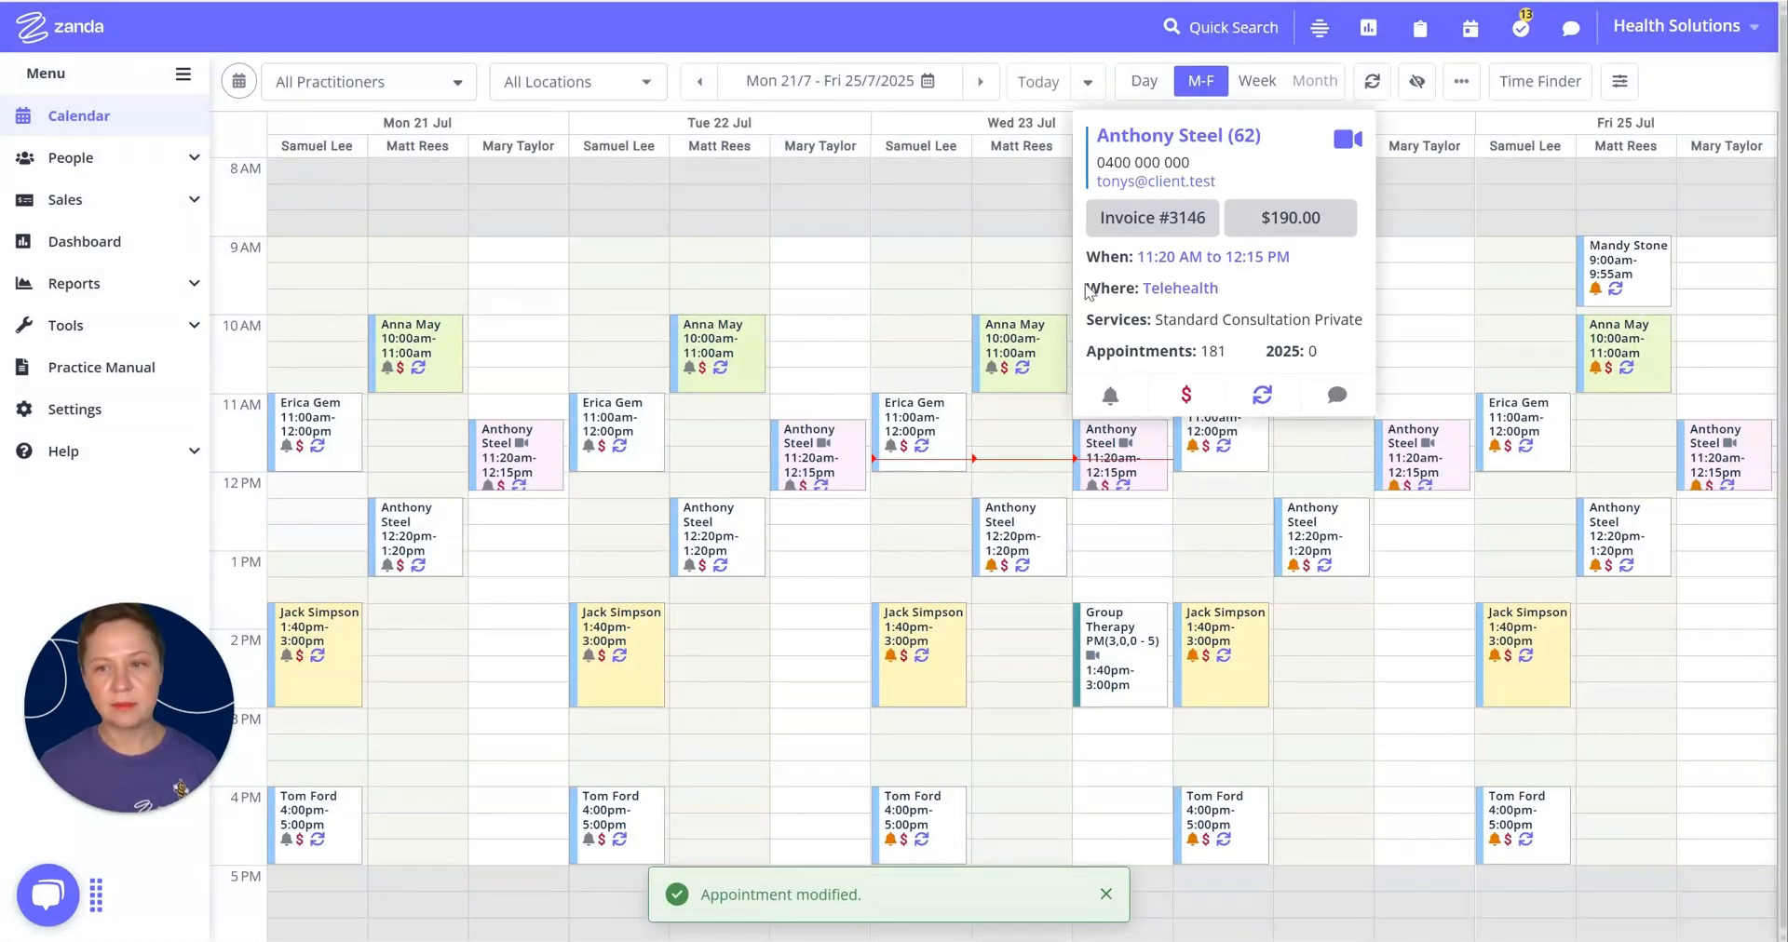
# Step: Move the calendar forward to the week of 28 July – 1 August 2025
pyautogui.click(977, 88)
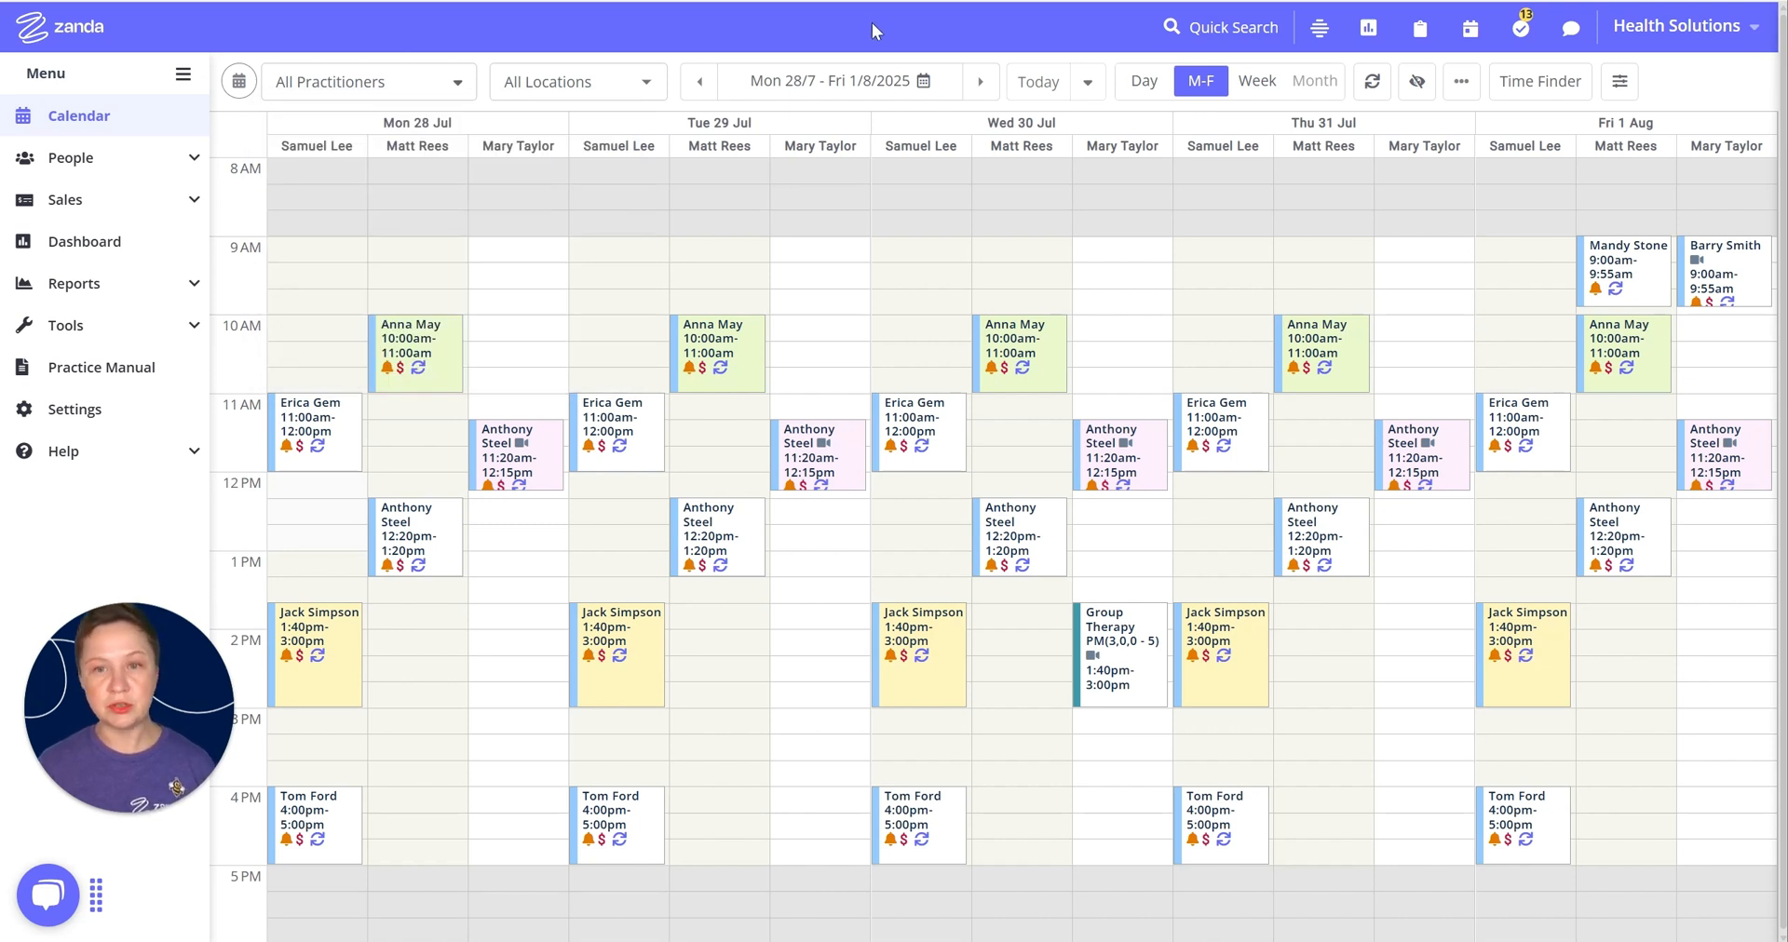
# Step: Find the BUPA third party with quick search and start a new statement under Billing > Statements
pyautogui.click(1243, 27)
pyautogui.click(1147, 88)
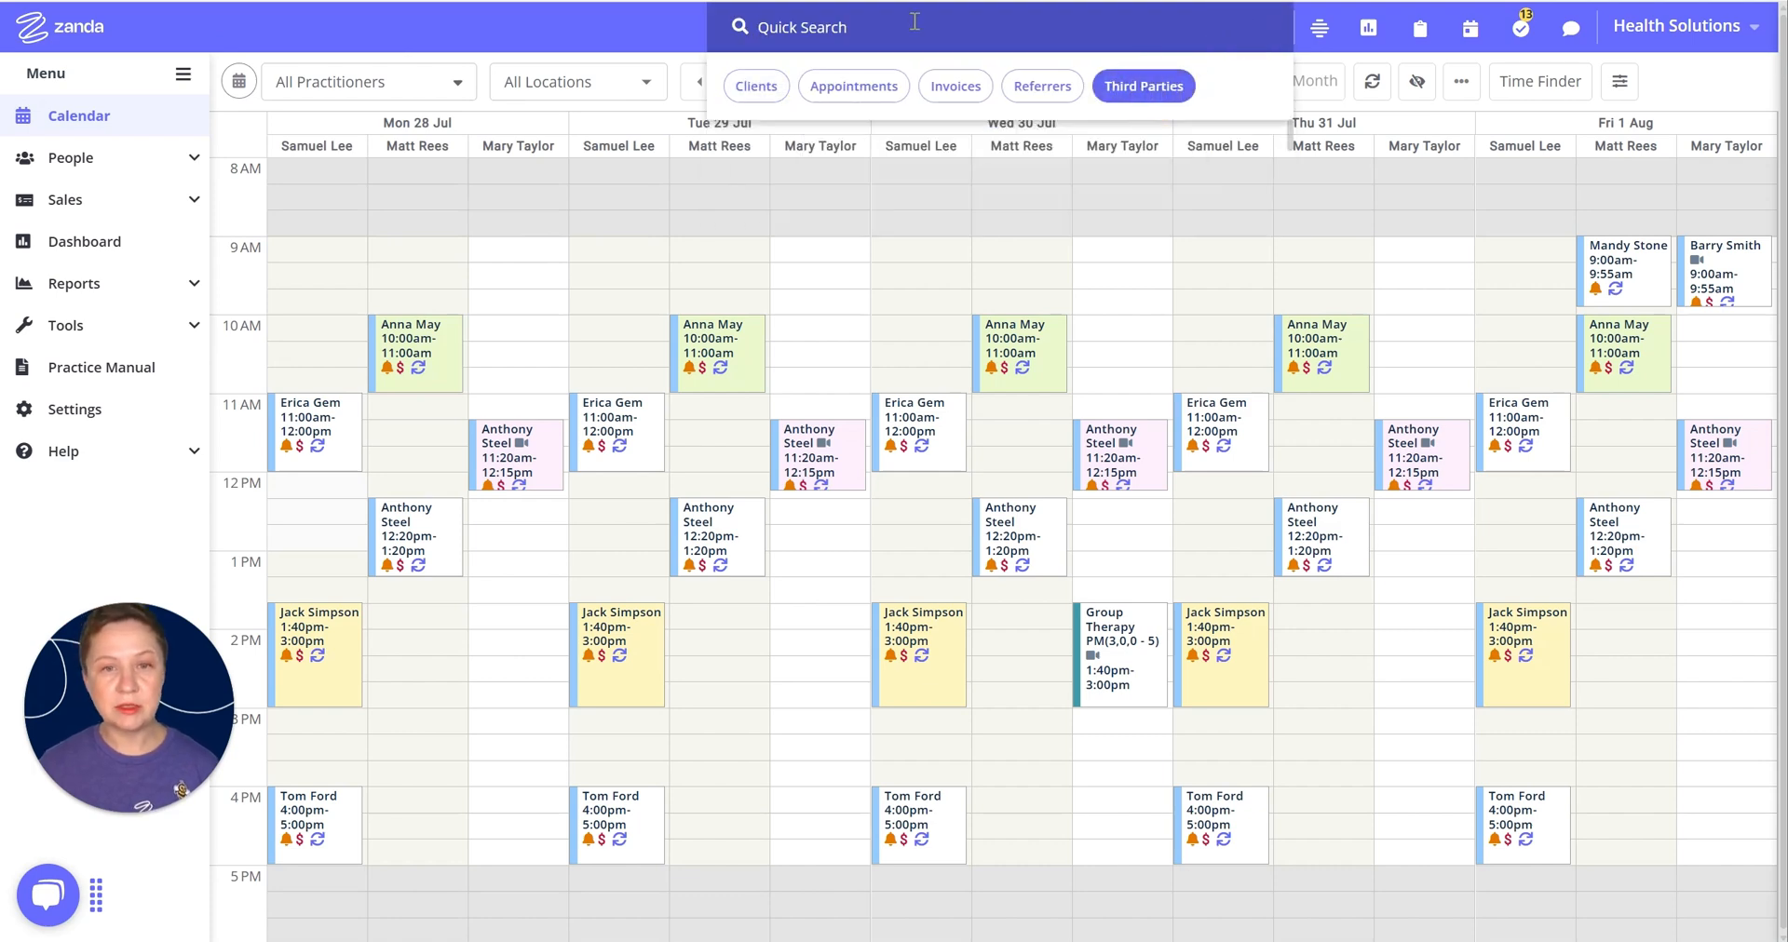
pyautogui.write('bupa')
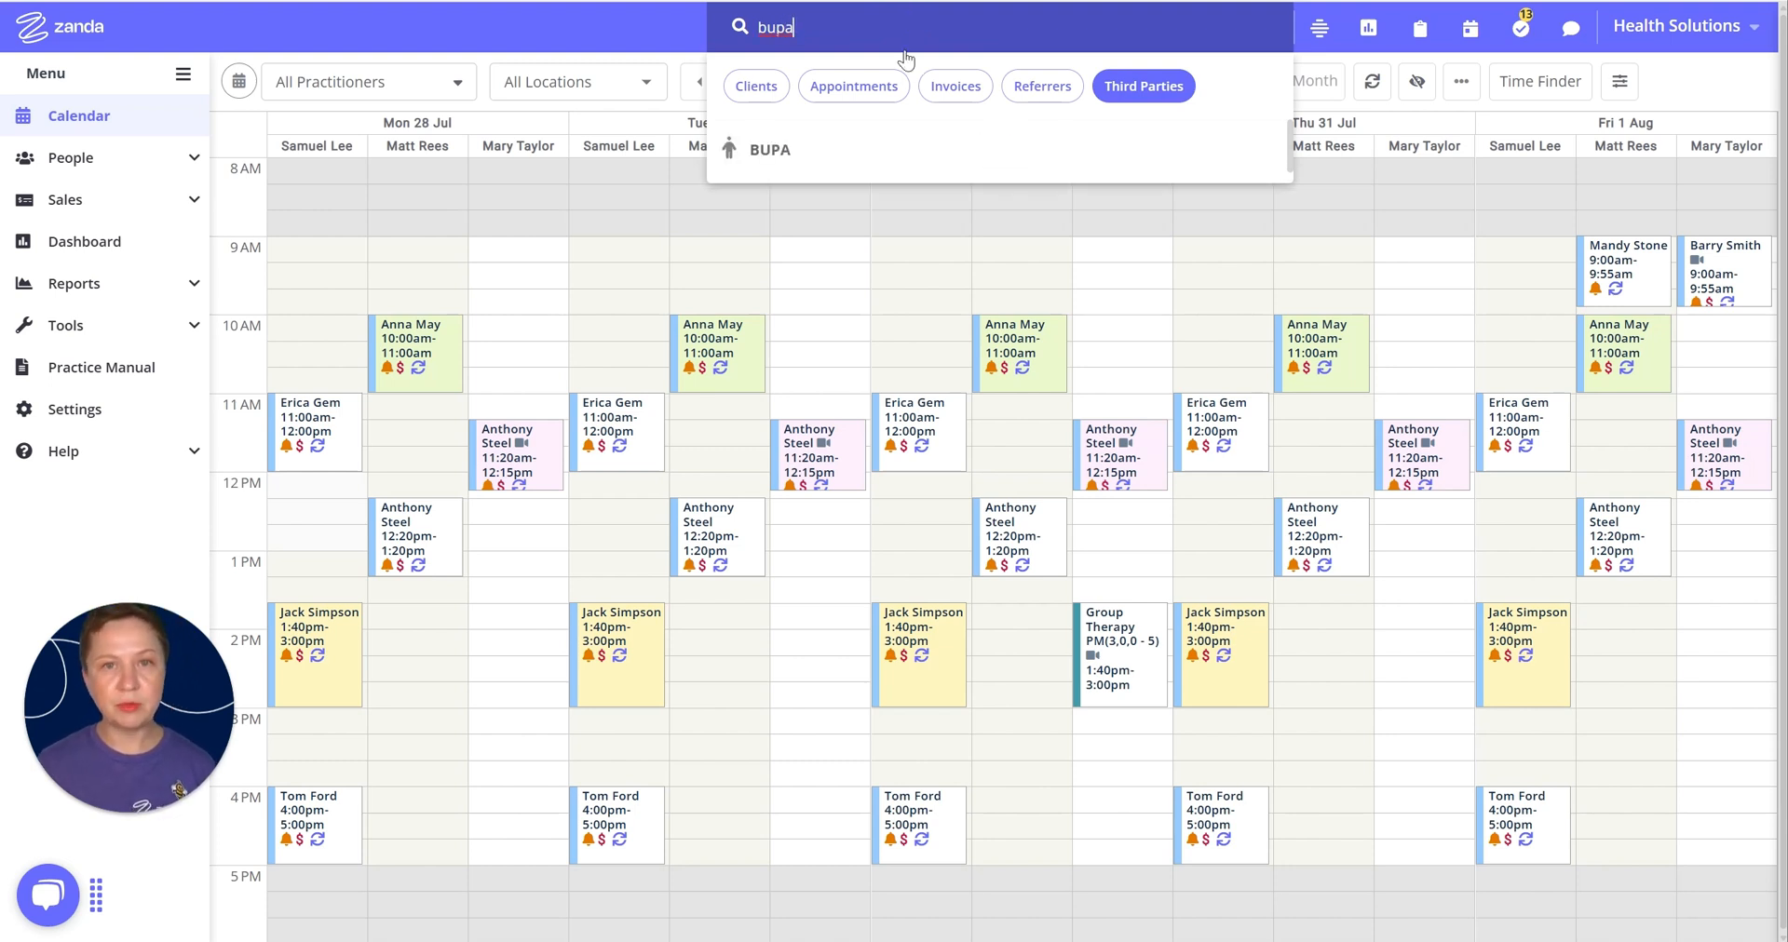
pyautogui.click(756, 155)
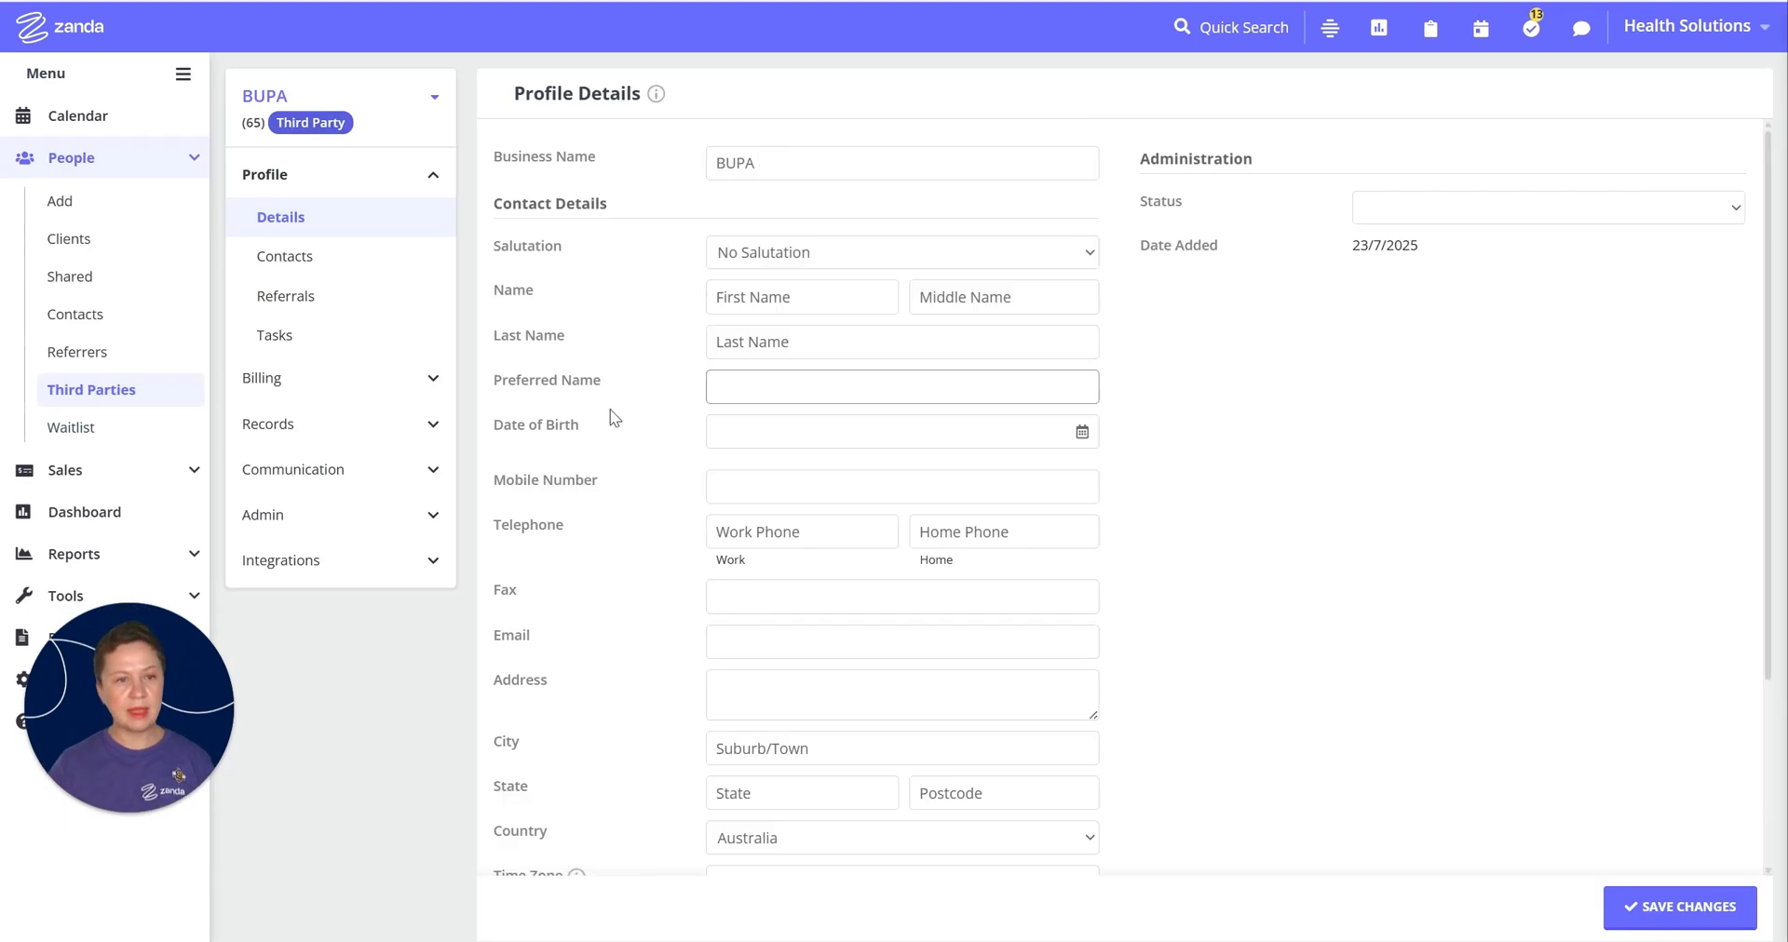
pyautogui.click(438, 395)
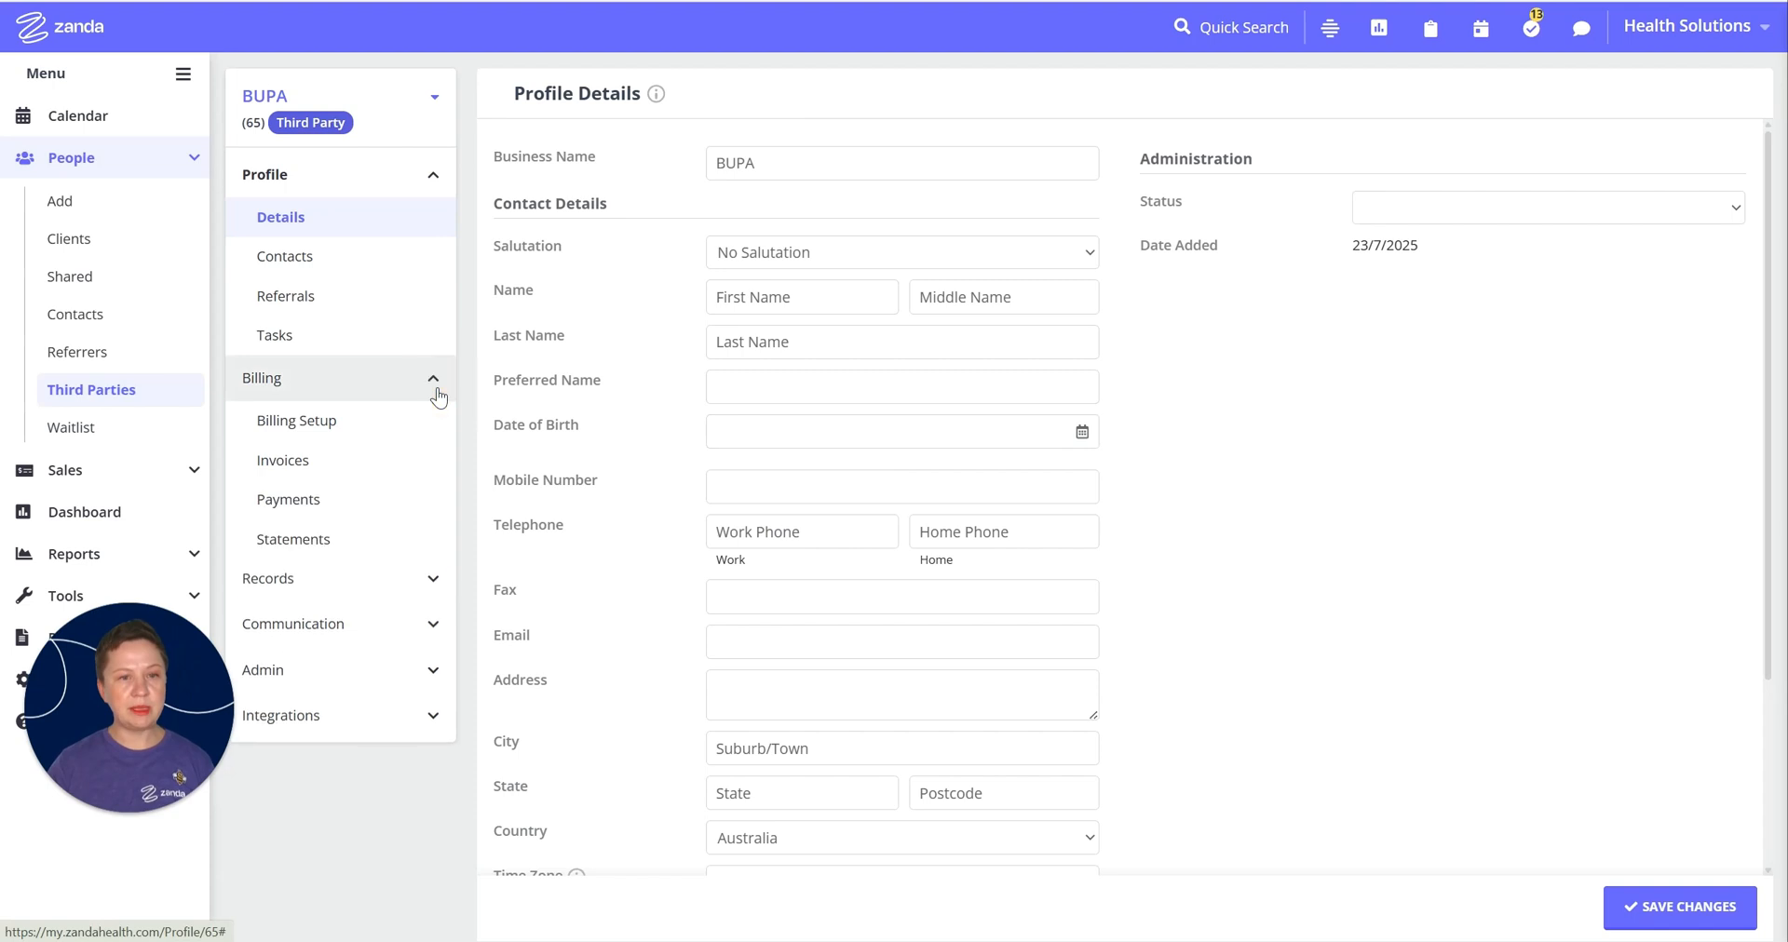
pyautogui.click(308, 546)
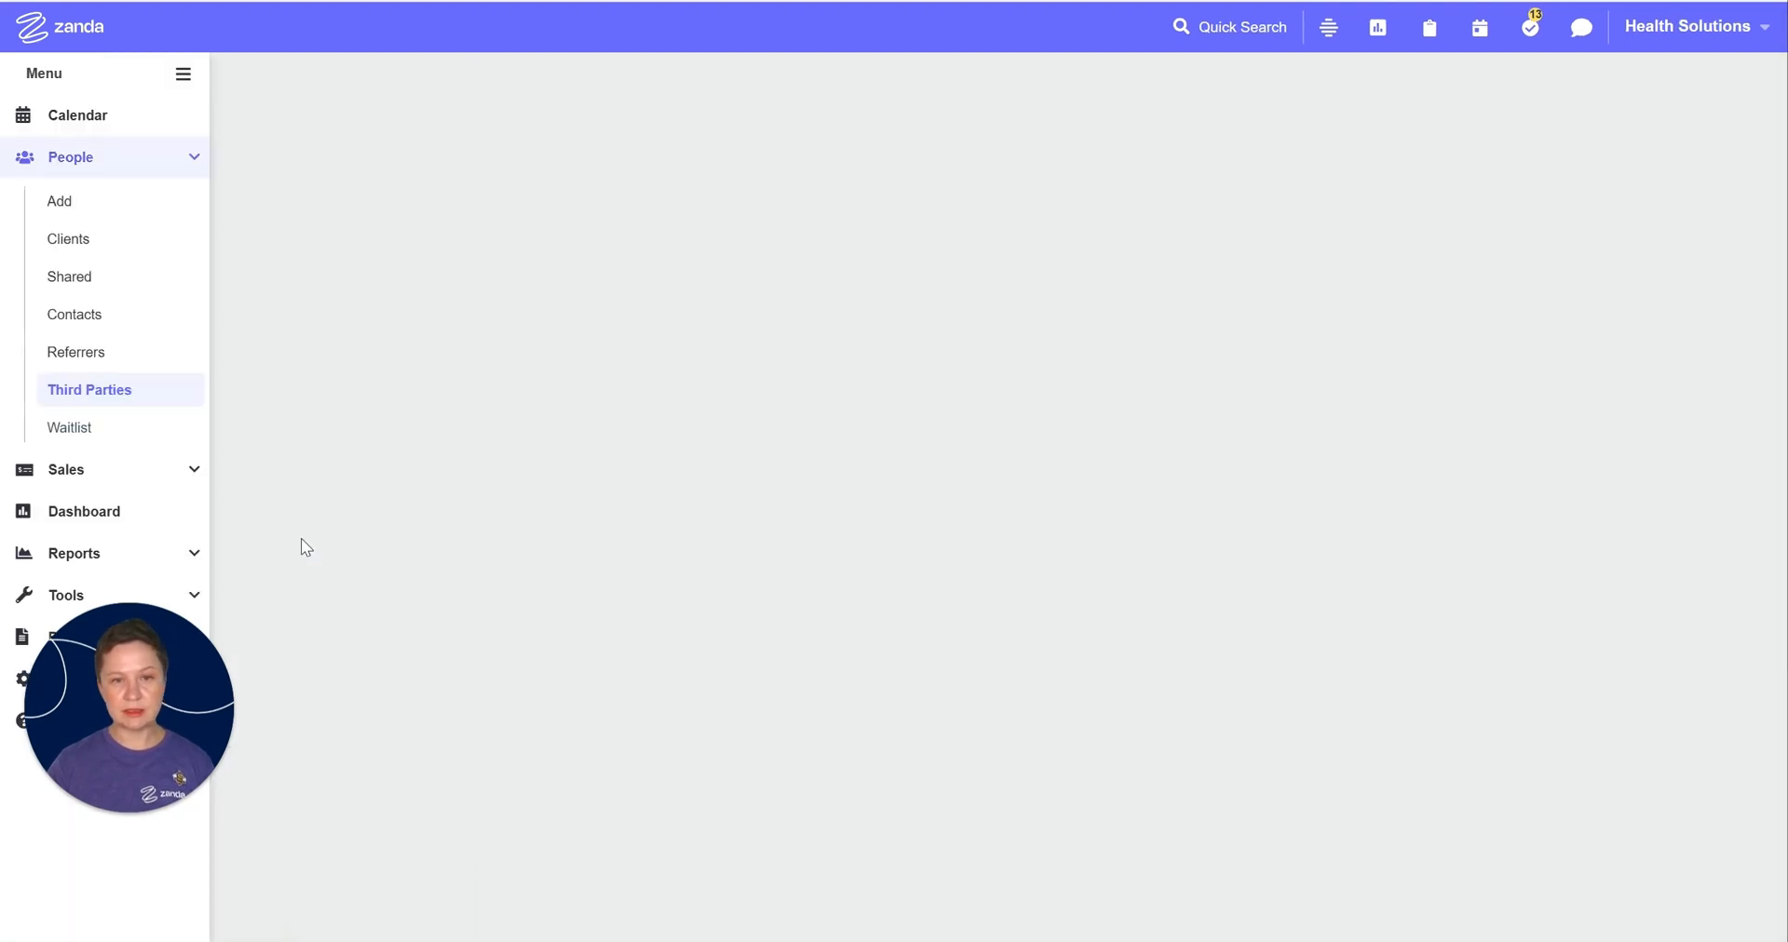
pyautogui.click(591, 158)
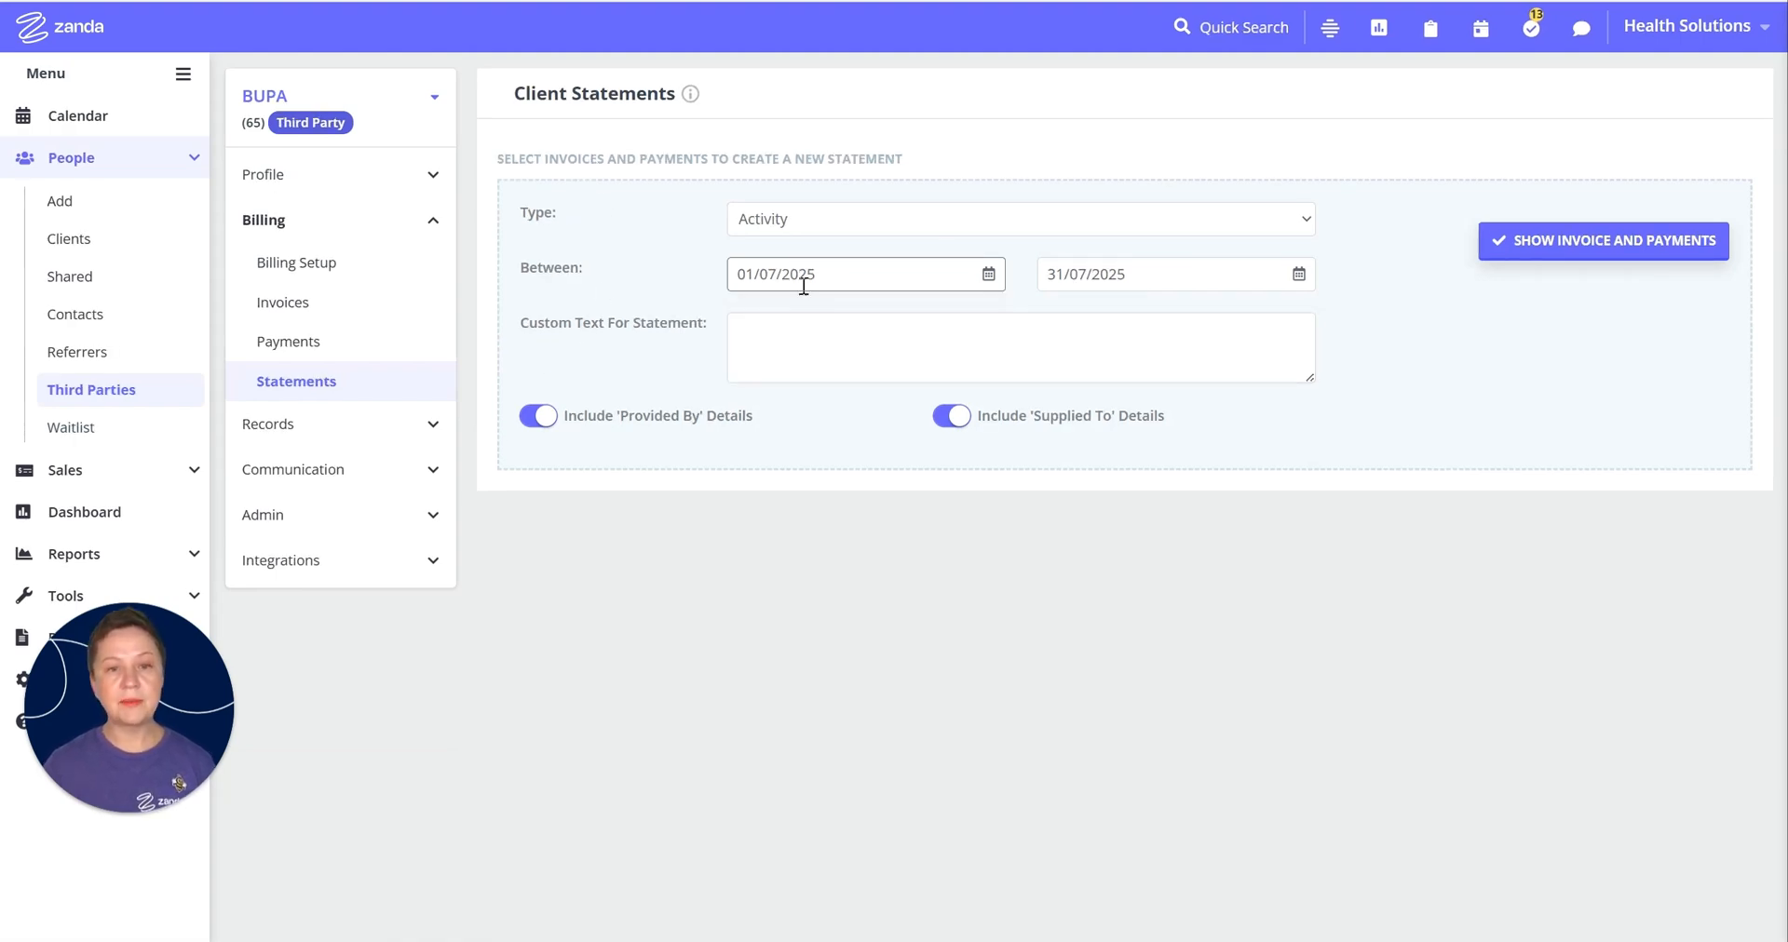
# Step: Set the statement end date to 30/11/2025
pyautogui.click(1097, 274)
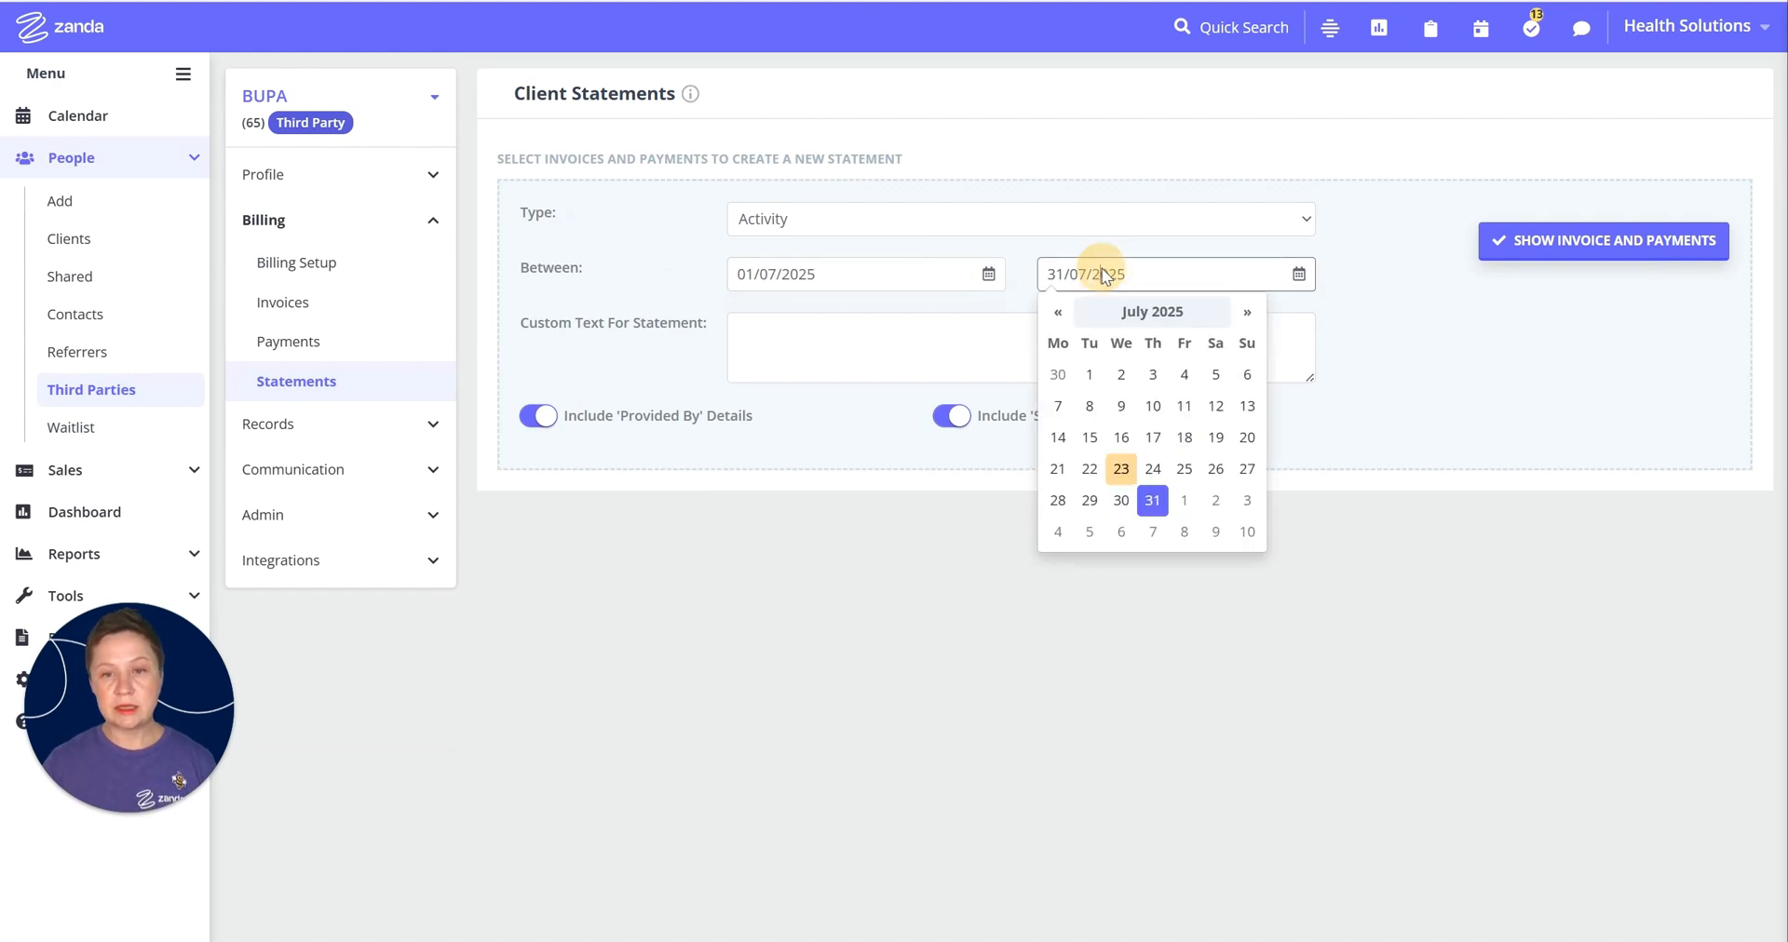
pyautogui.click(1248, 313)
pyautogui.click(1248, 313)
pyautogui.click(1248, 313)
pyautogui.click(1248, 313)
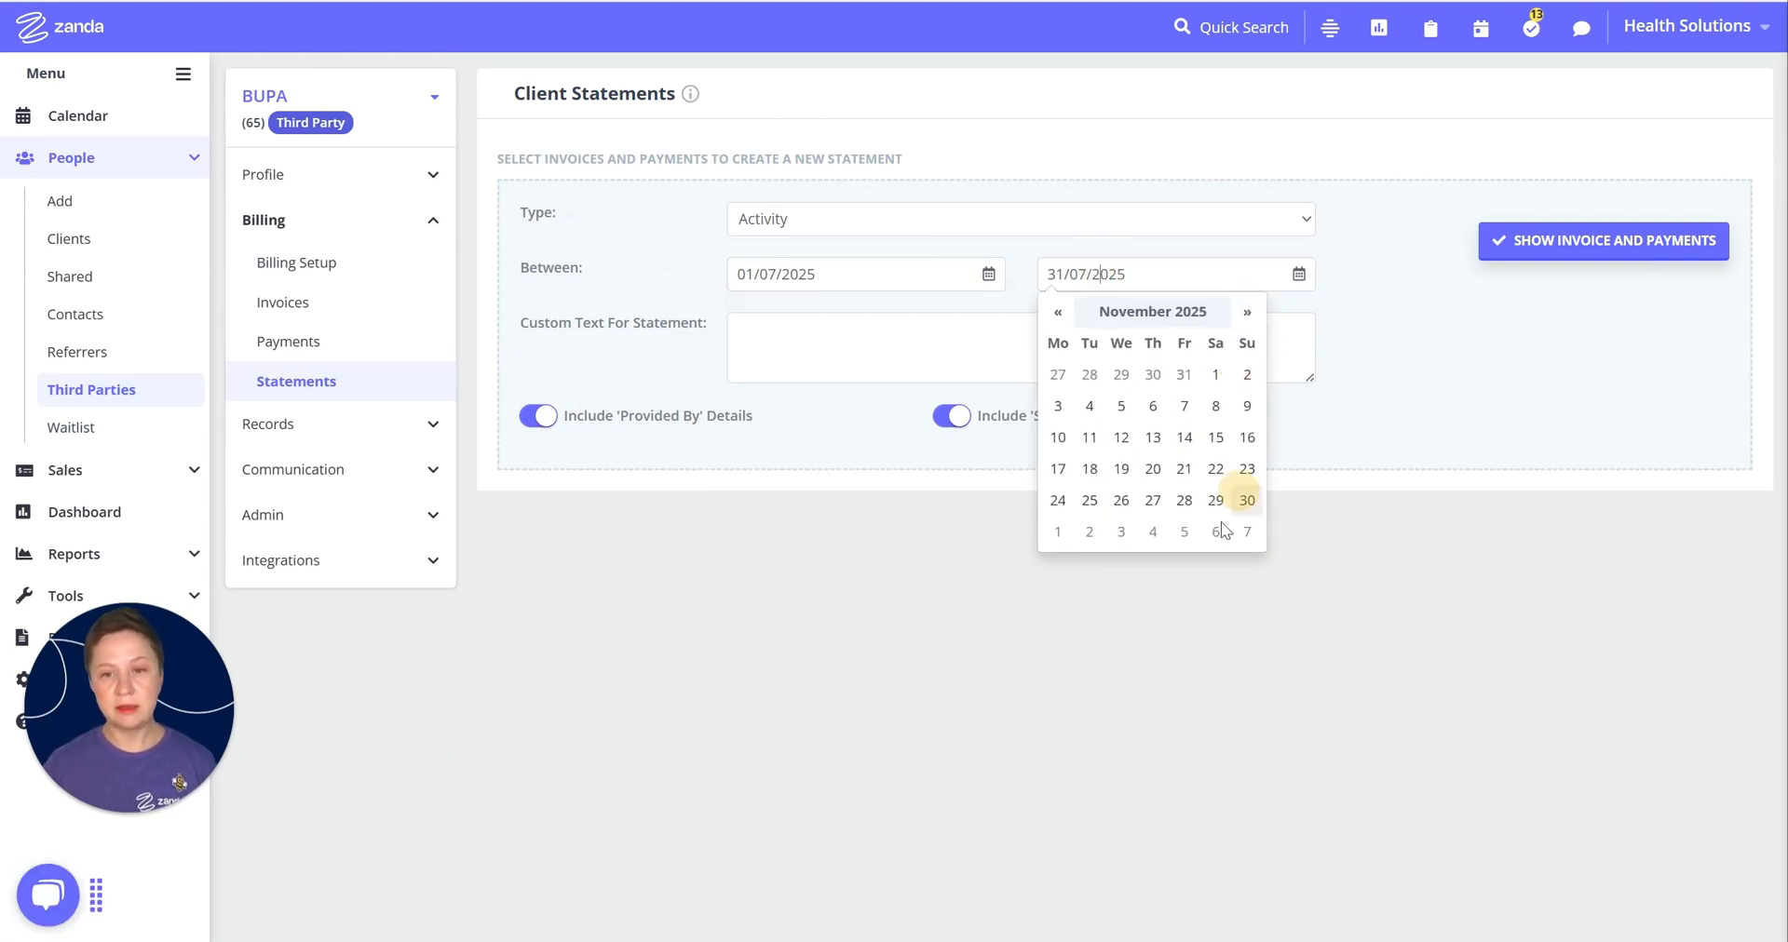
pyautogui.click(1247, 502)
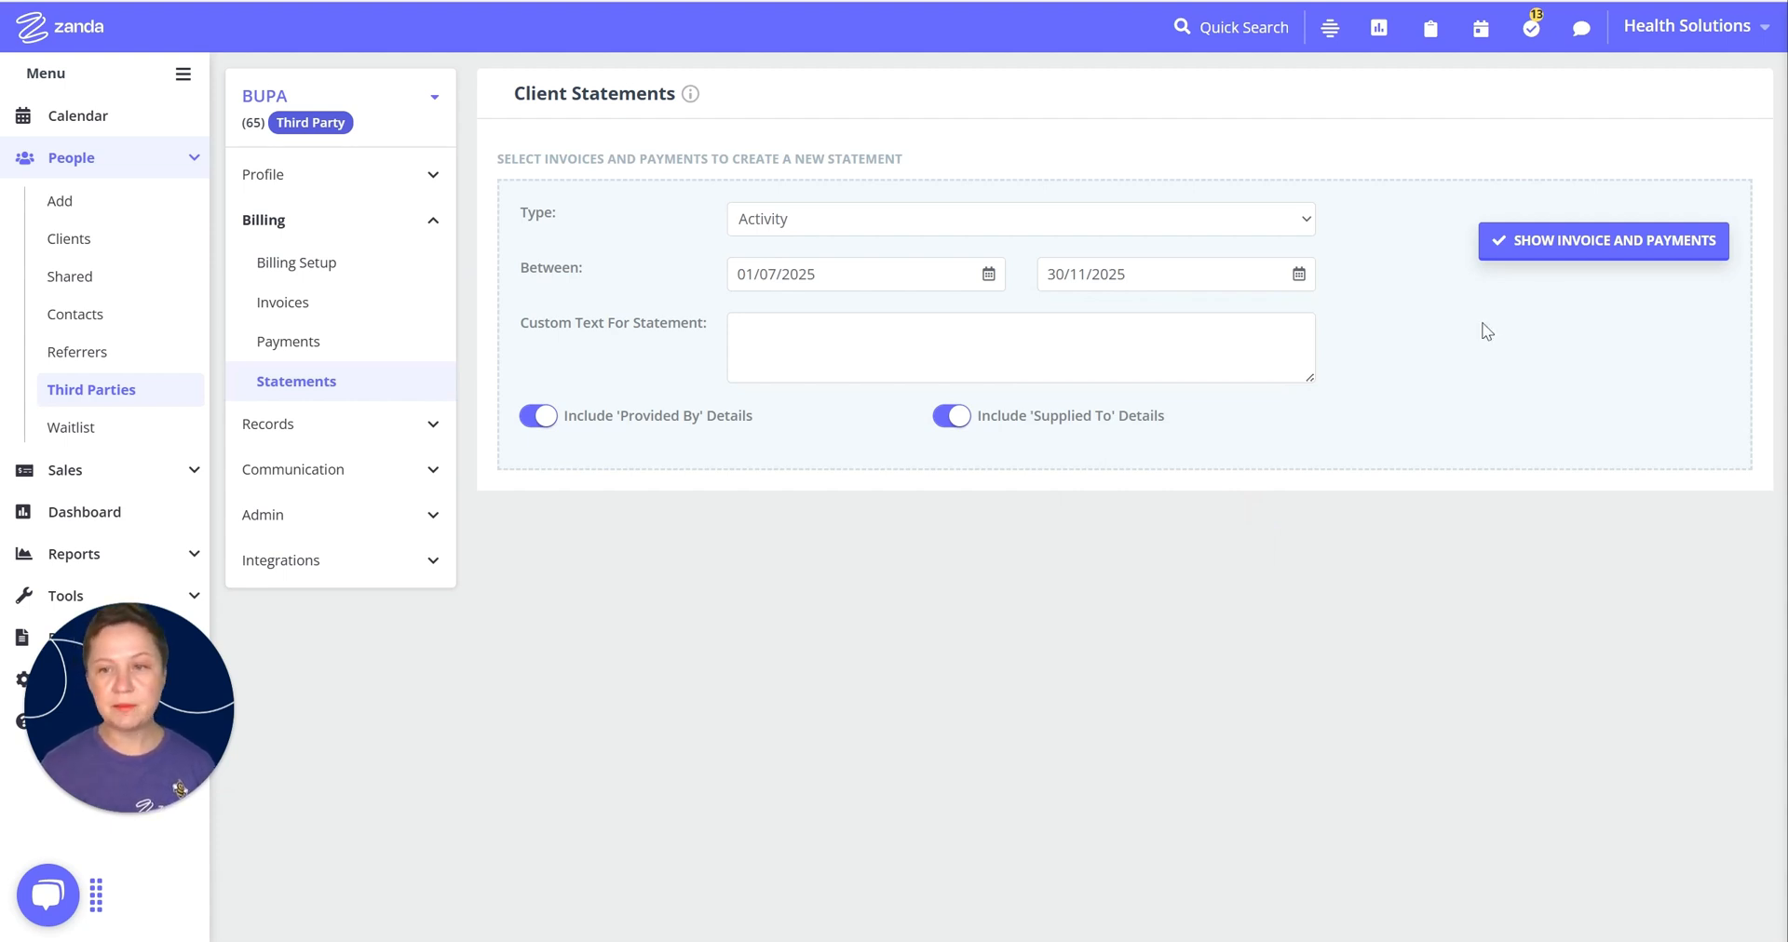
# Step: Show the period's invoices and payments and create the statement covering all ten $200 invoices
pyautogui.click(1583, 244)
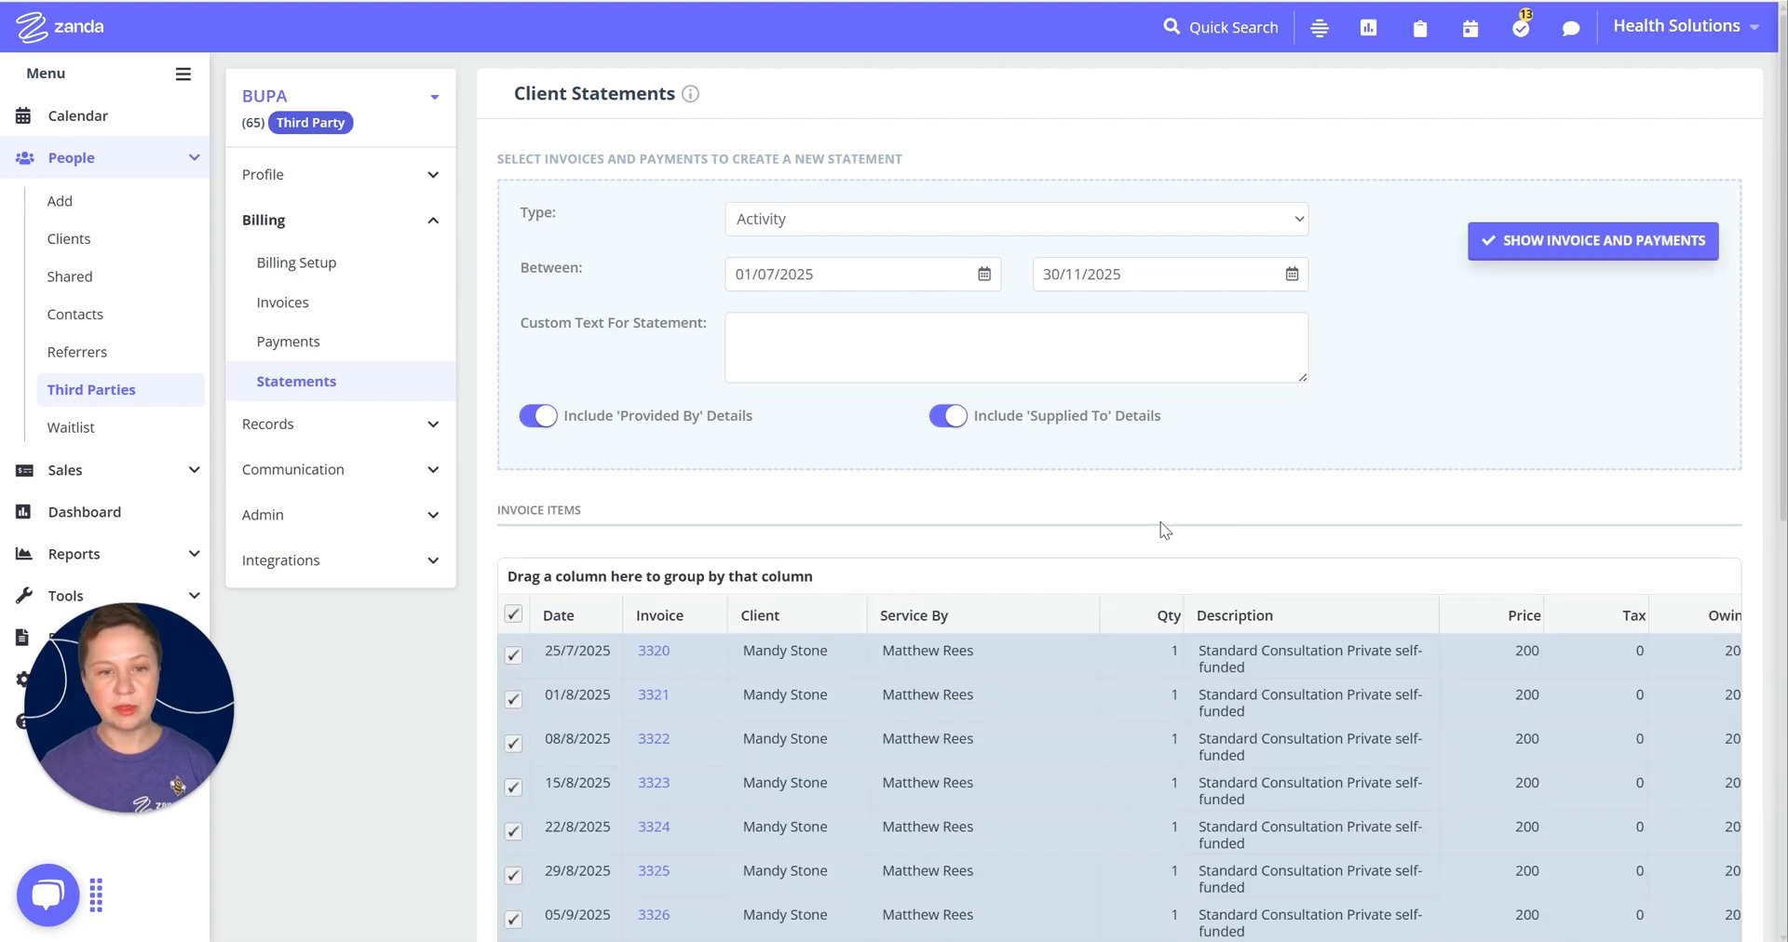
pyautogui.scroll(-2, 672, 523)
pyautogui.scroll(-1, 1143, 399)
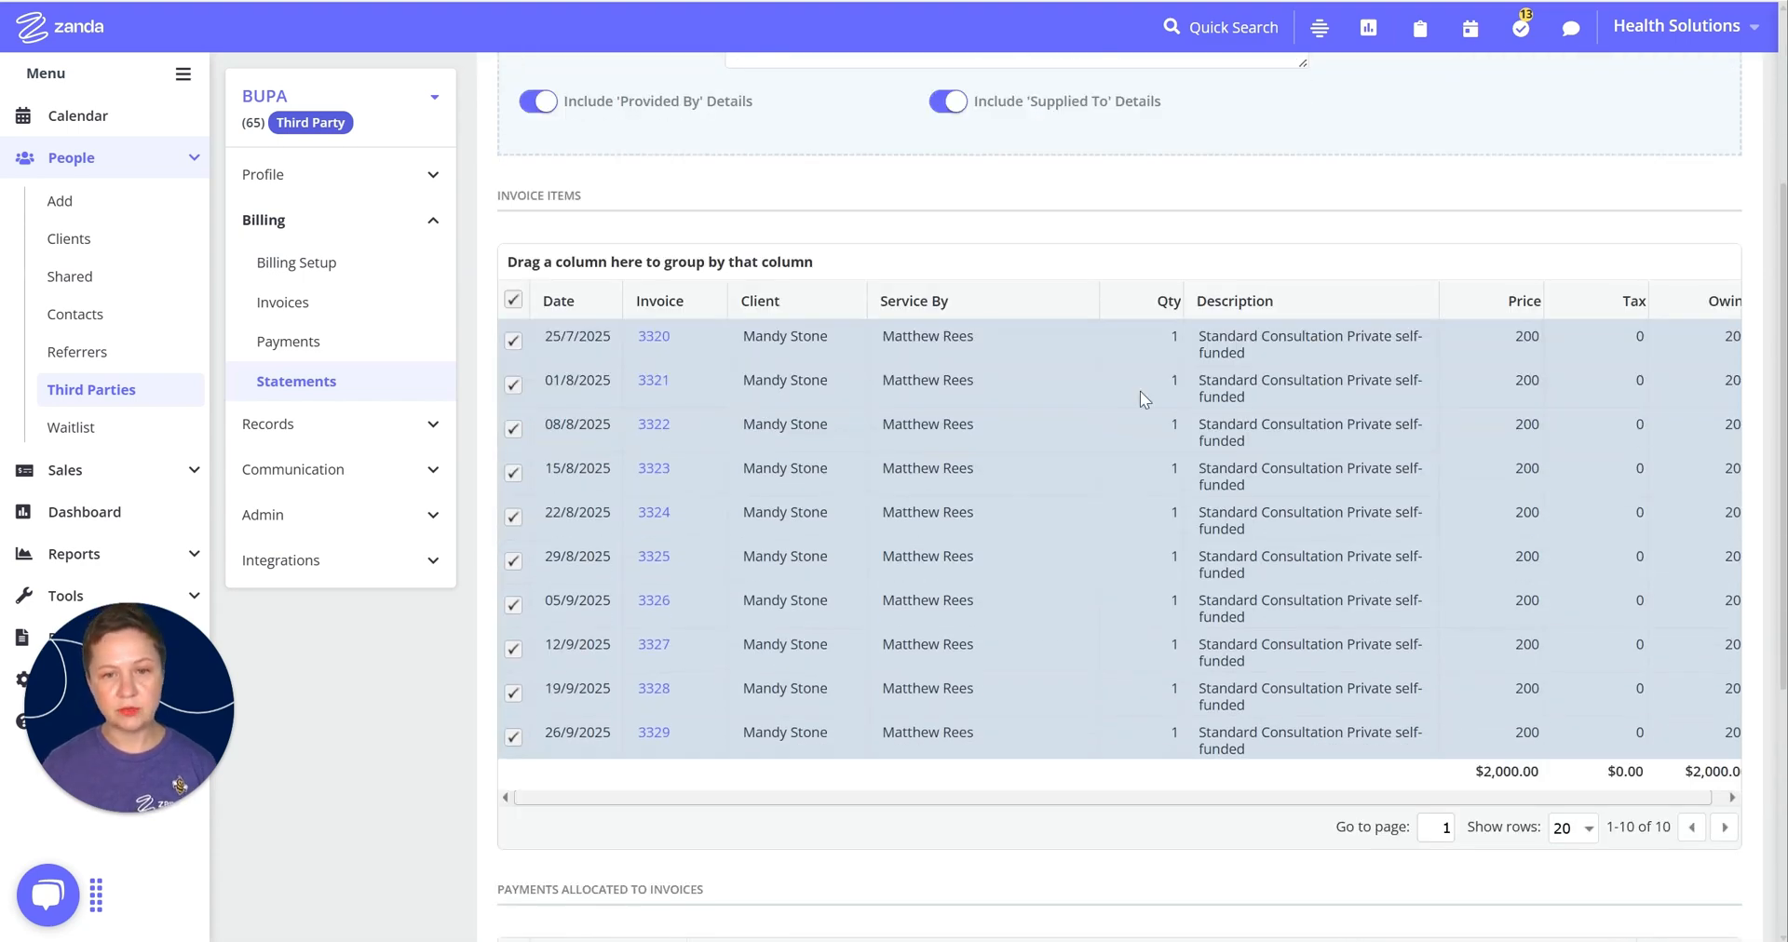
pyautogui.scroll(1, 673, 524)
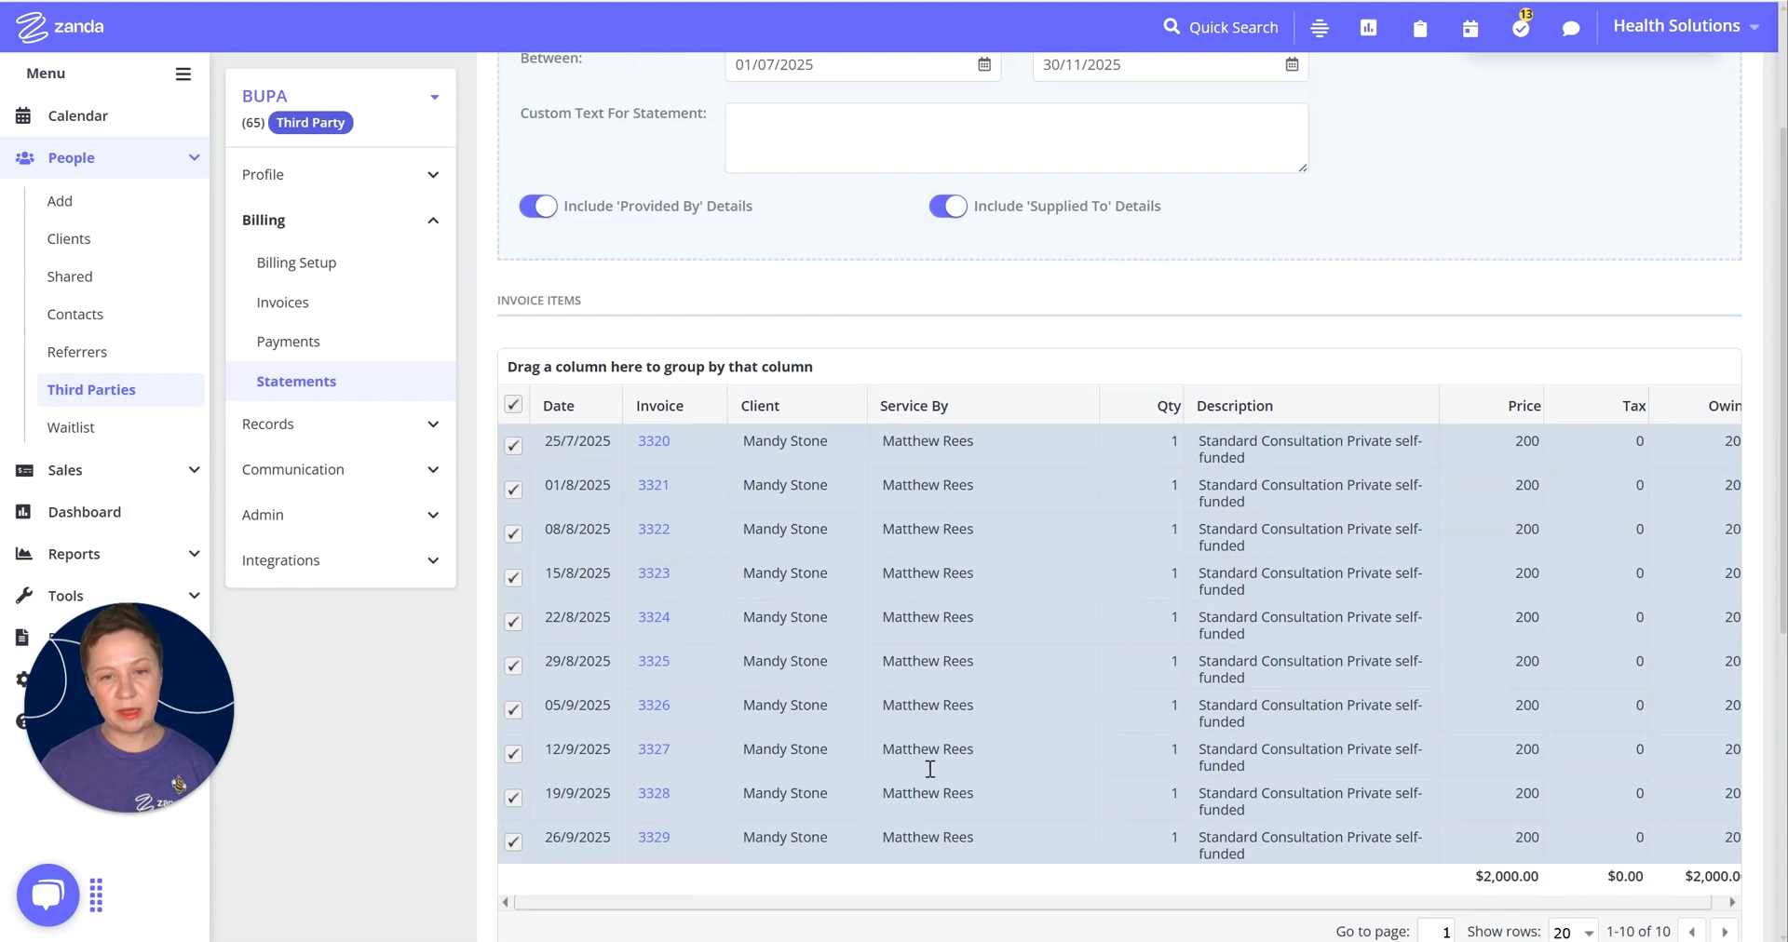
pyautogui.scroll(-4, 1267, 279)
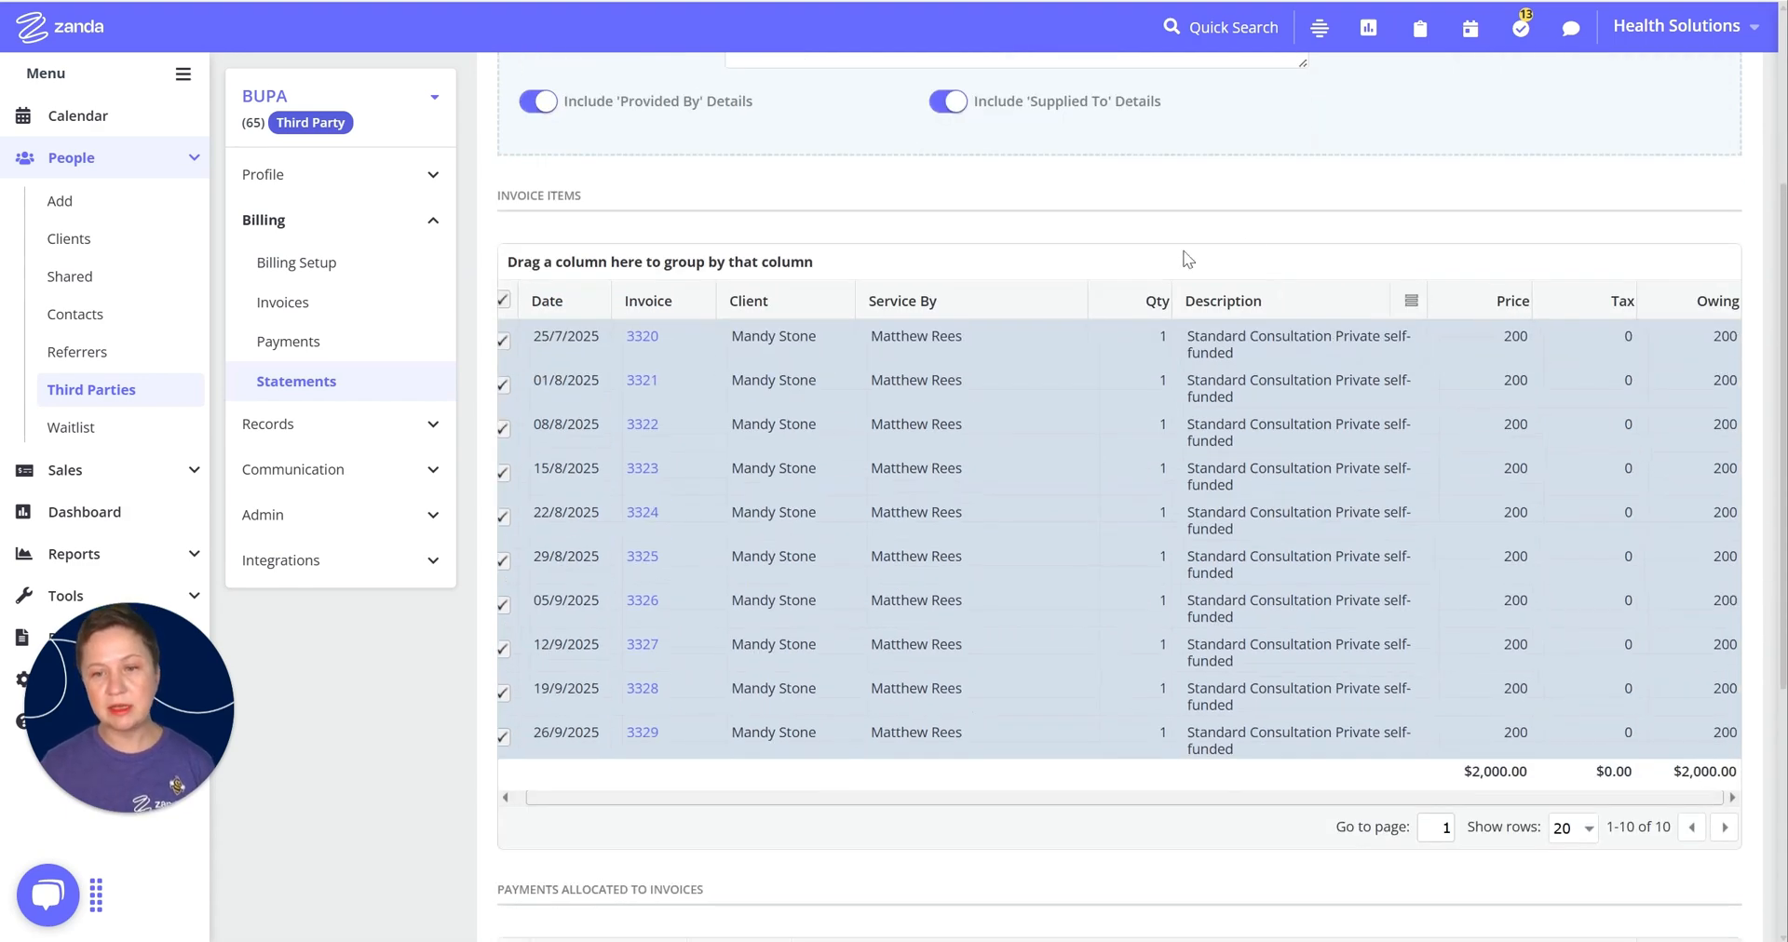
pyautogui.scroll(-1, 1229, 330)
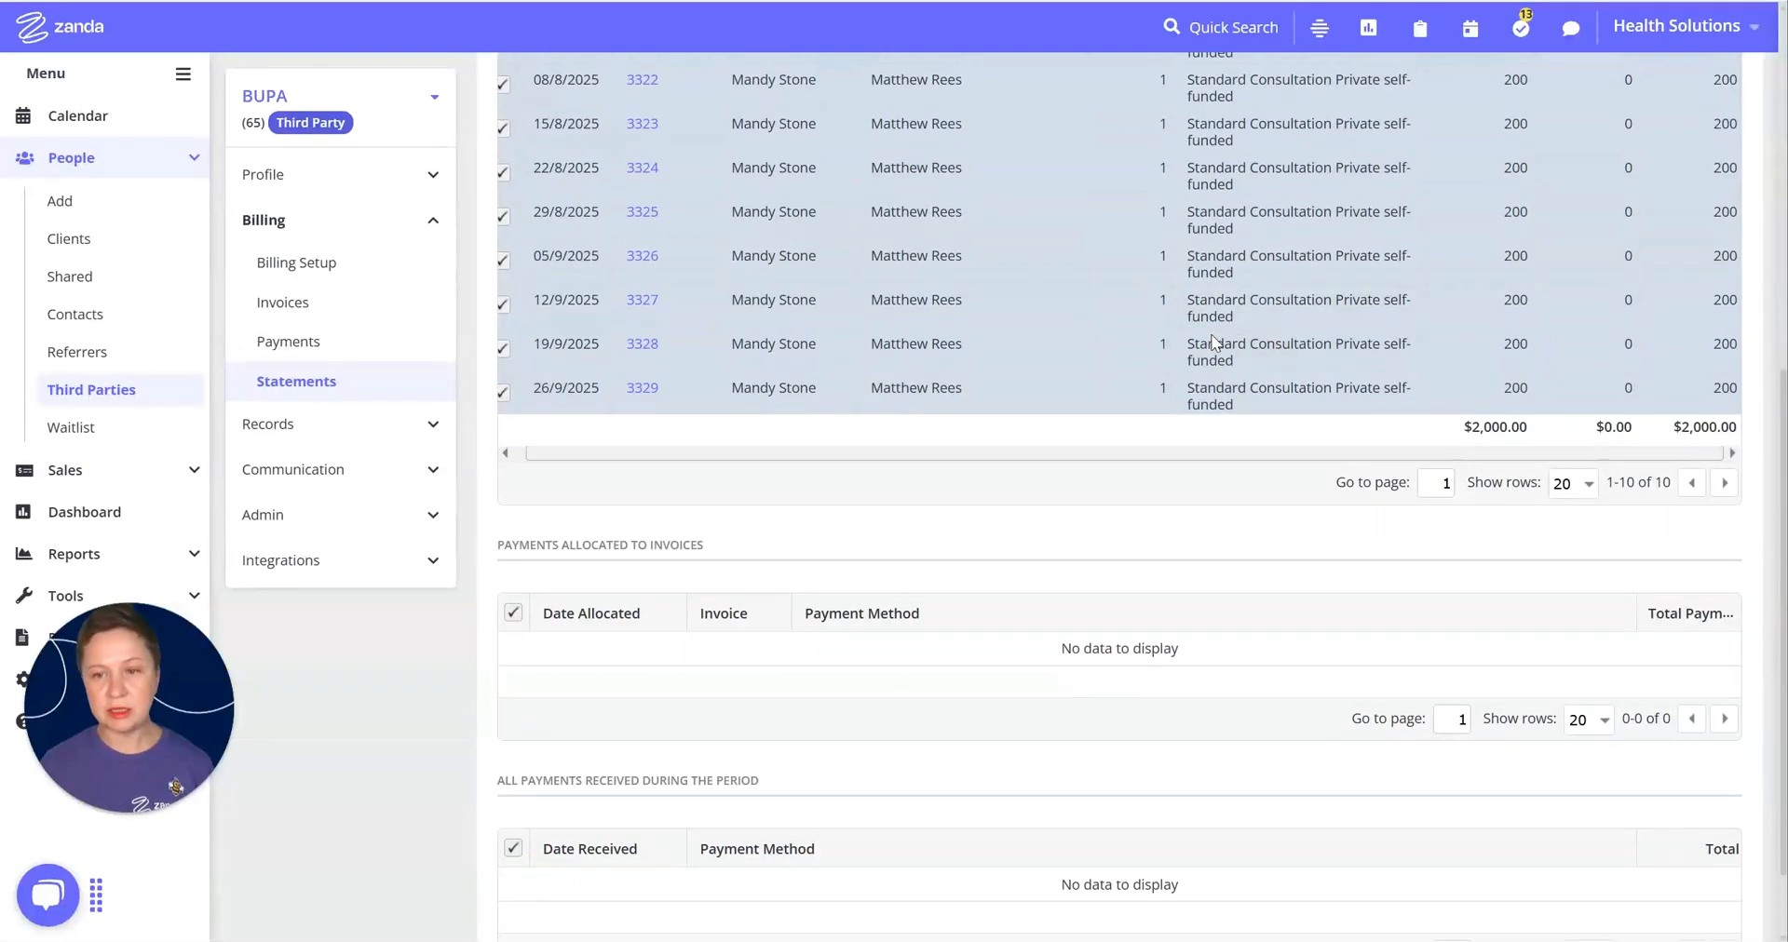
pyautogui.scroll(-1, 1492, 511)
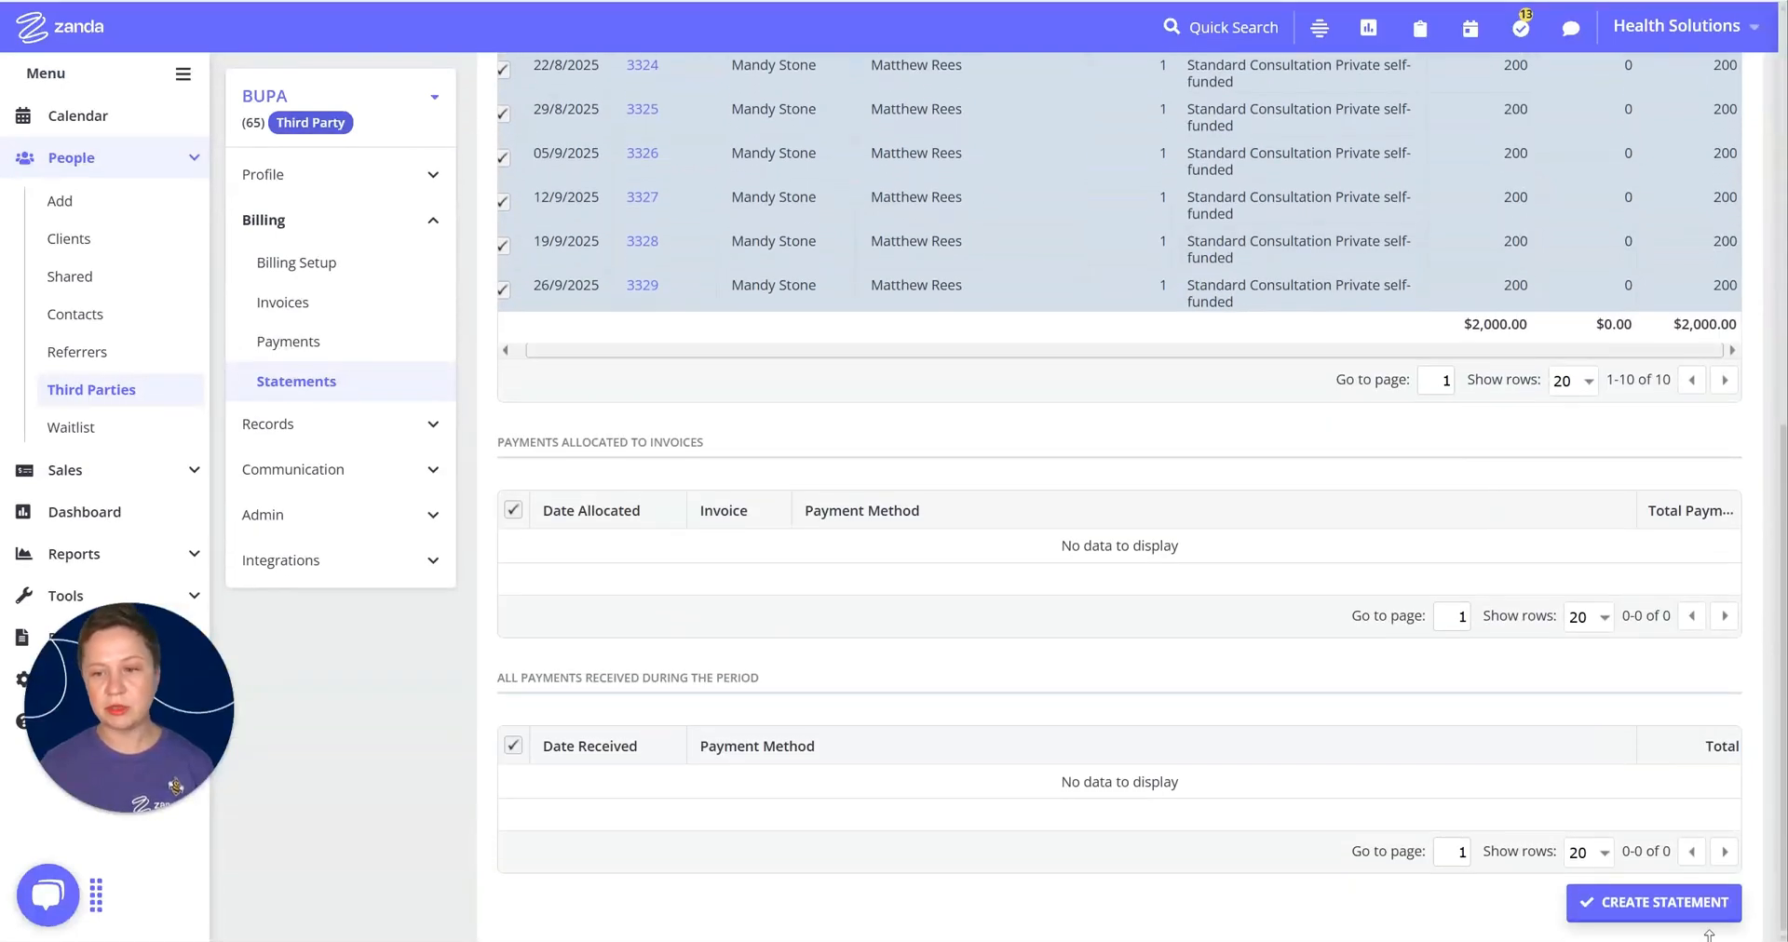
pyautogui.click(1692, 905)
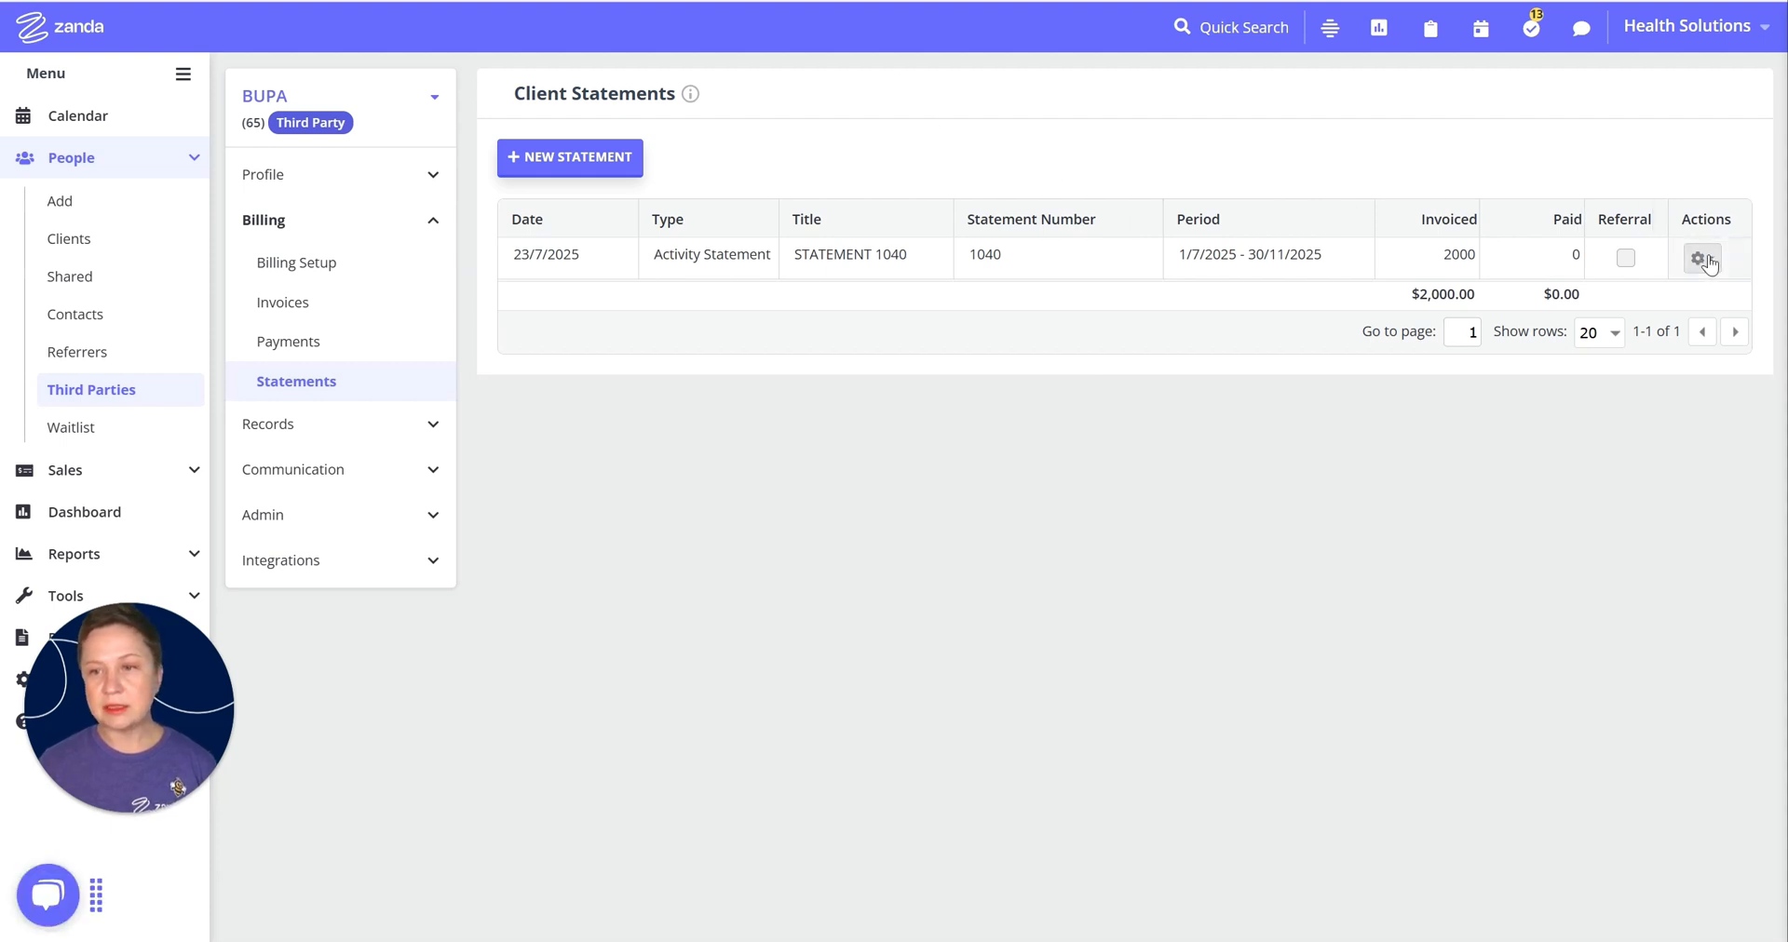
# Step: Print statement 1040 from its Actions menu and select the number in its title
pyautogui.click(1708, 261)
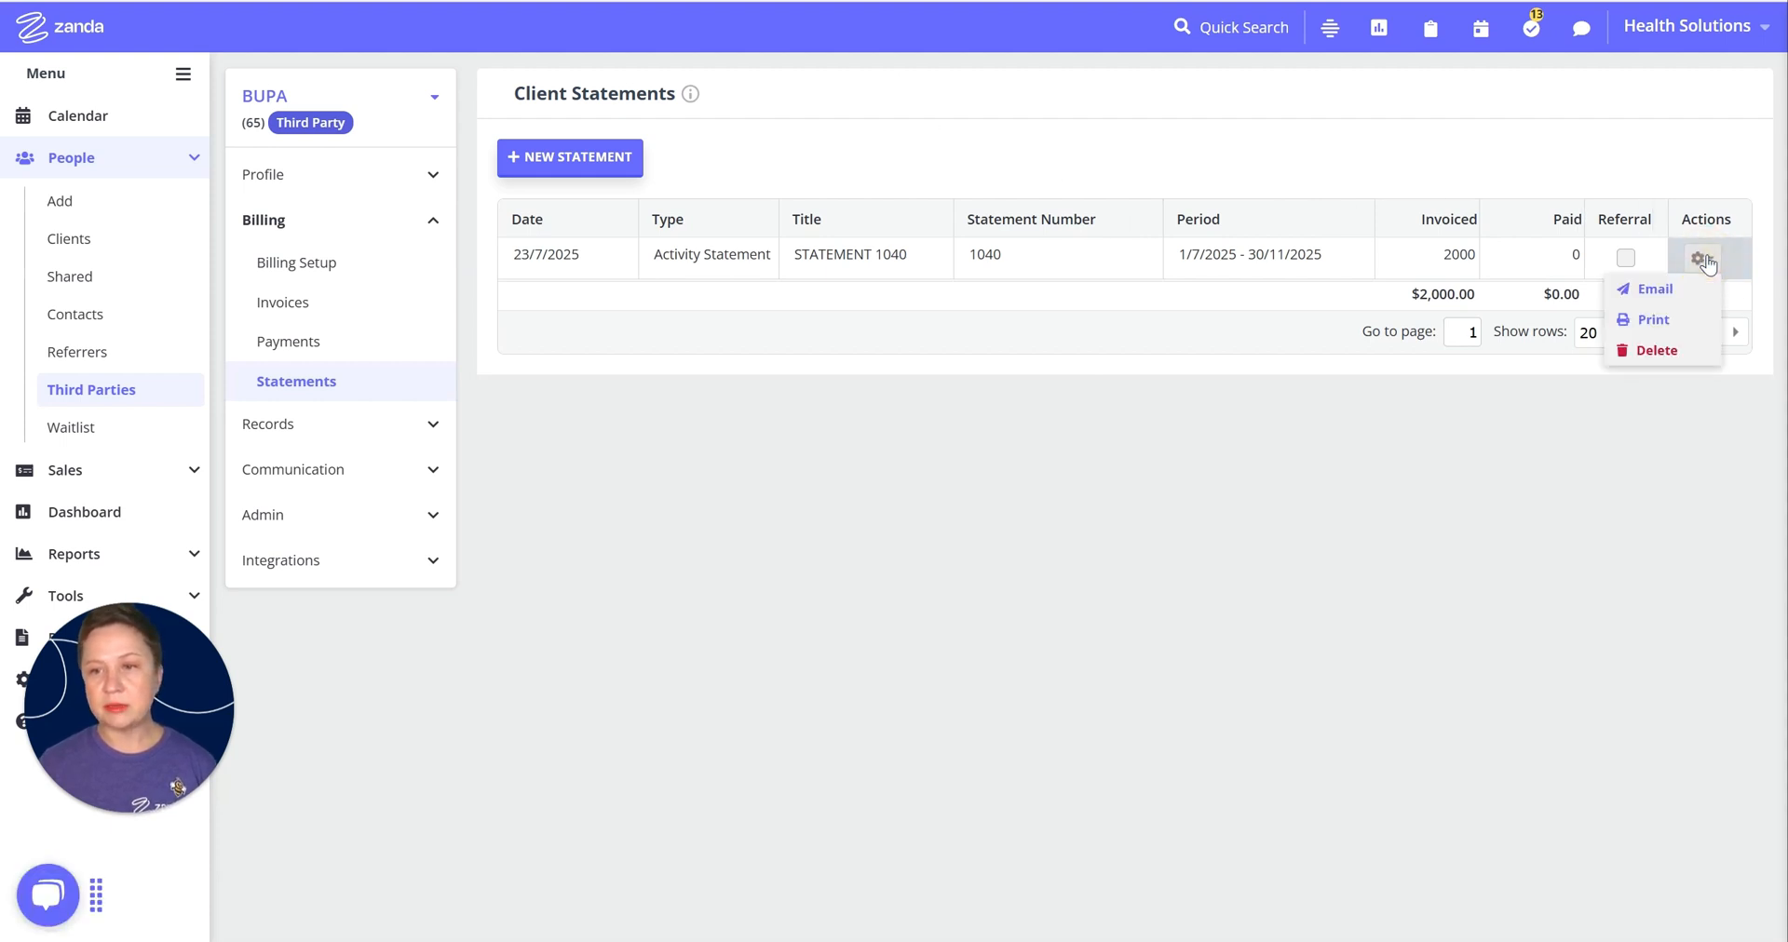
pyautogui.click(1653, 320)
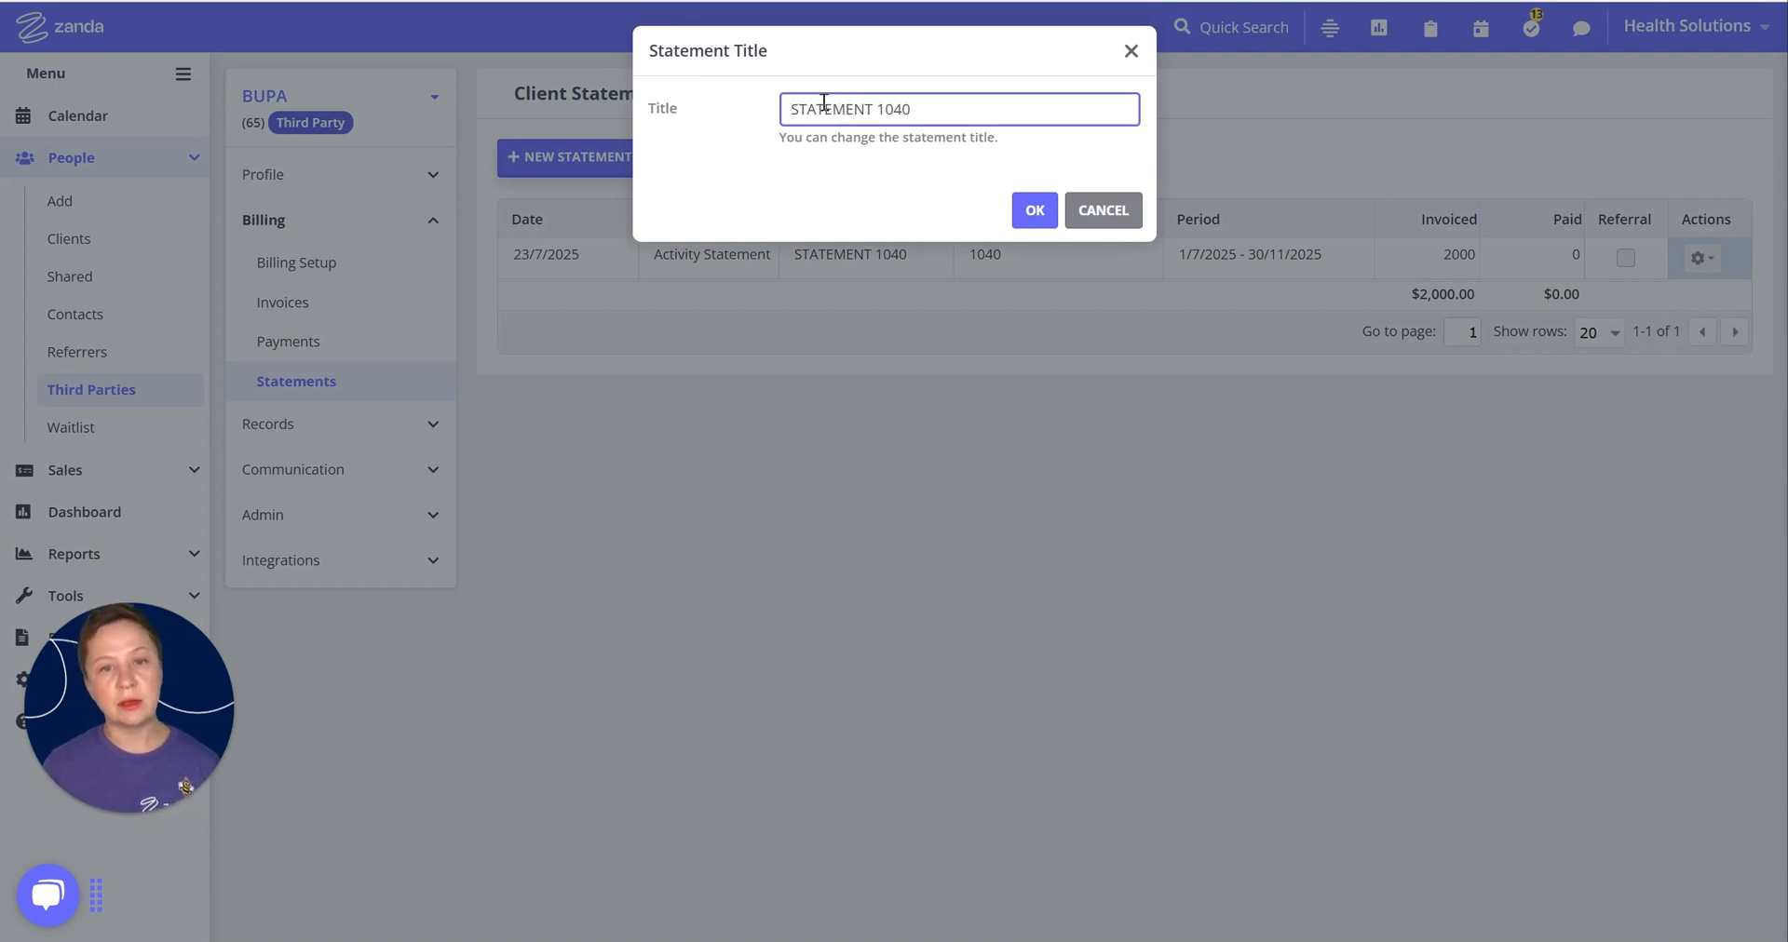
pyautogui.moveTo(920, 109); pyautogui.dragTo(881, 110)
# Step: Clear the number from the statement title and zoom the preview to 150% to check provider and BUPA details
pyautogui.press('BackSpace')
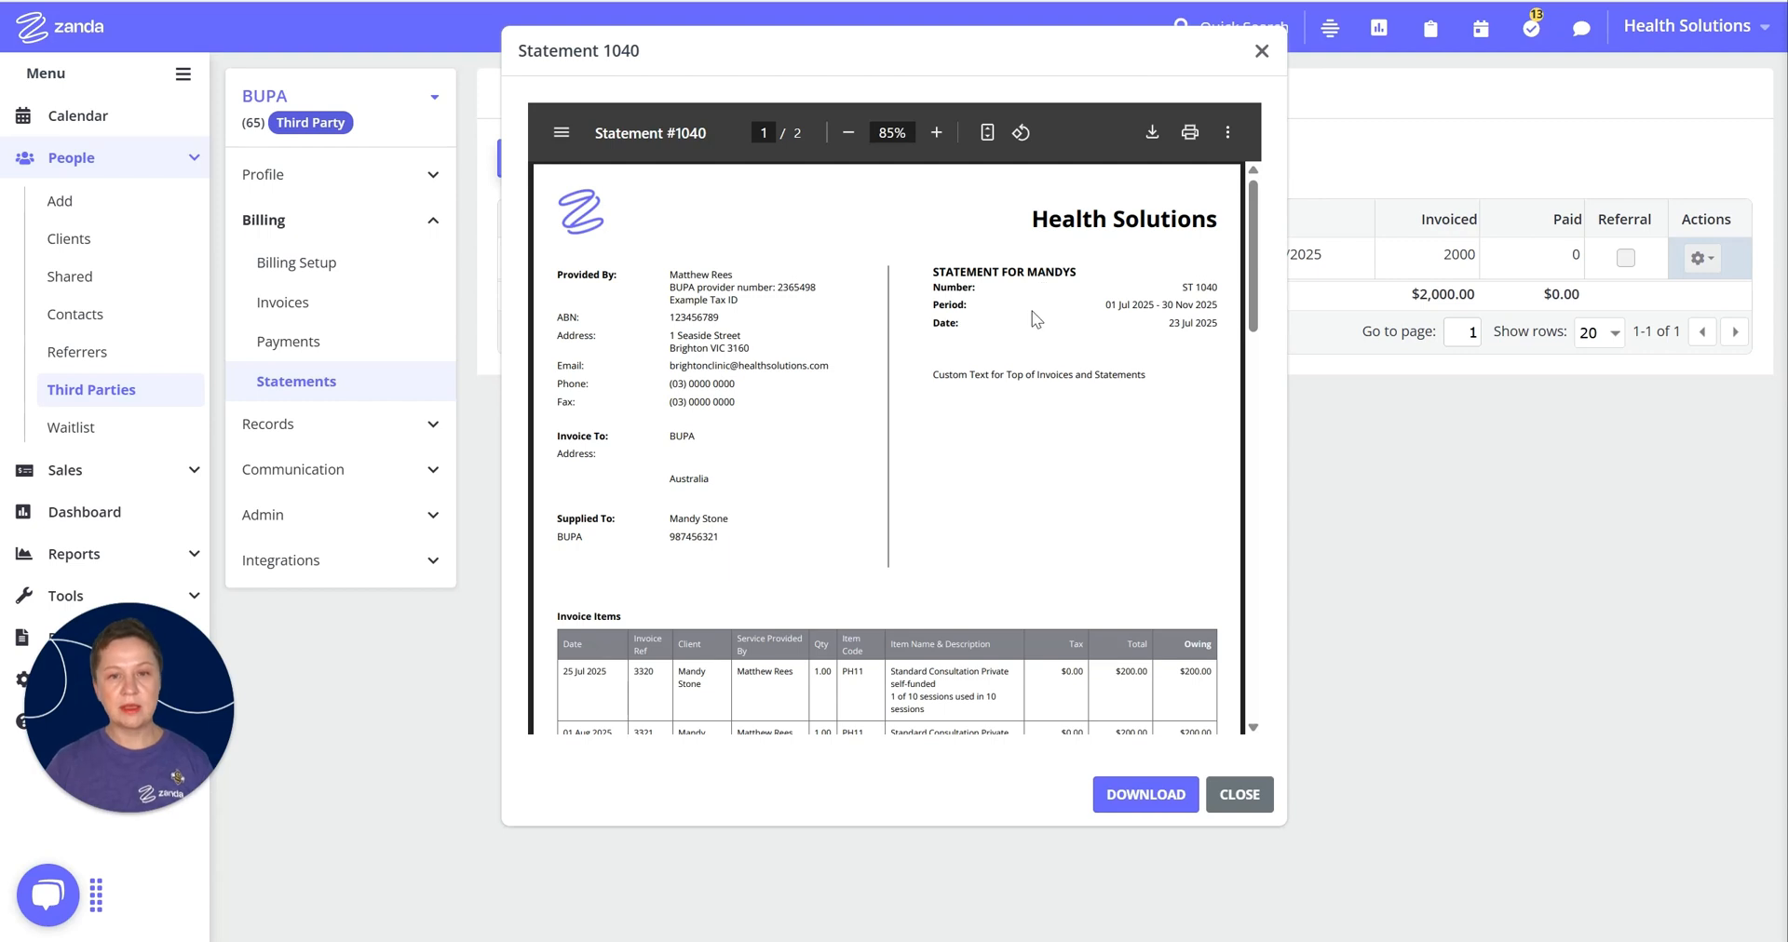
pyautogui.click(936, 135)
pyautogui.click(938, 140)
pyautogui.click(936, 133)
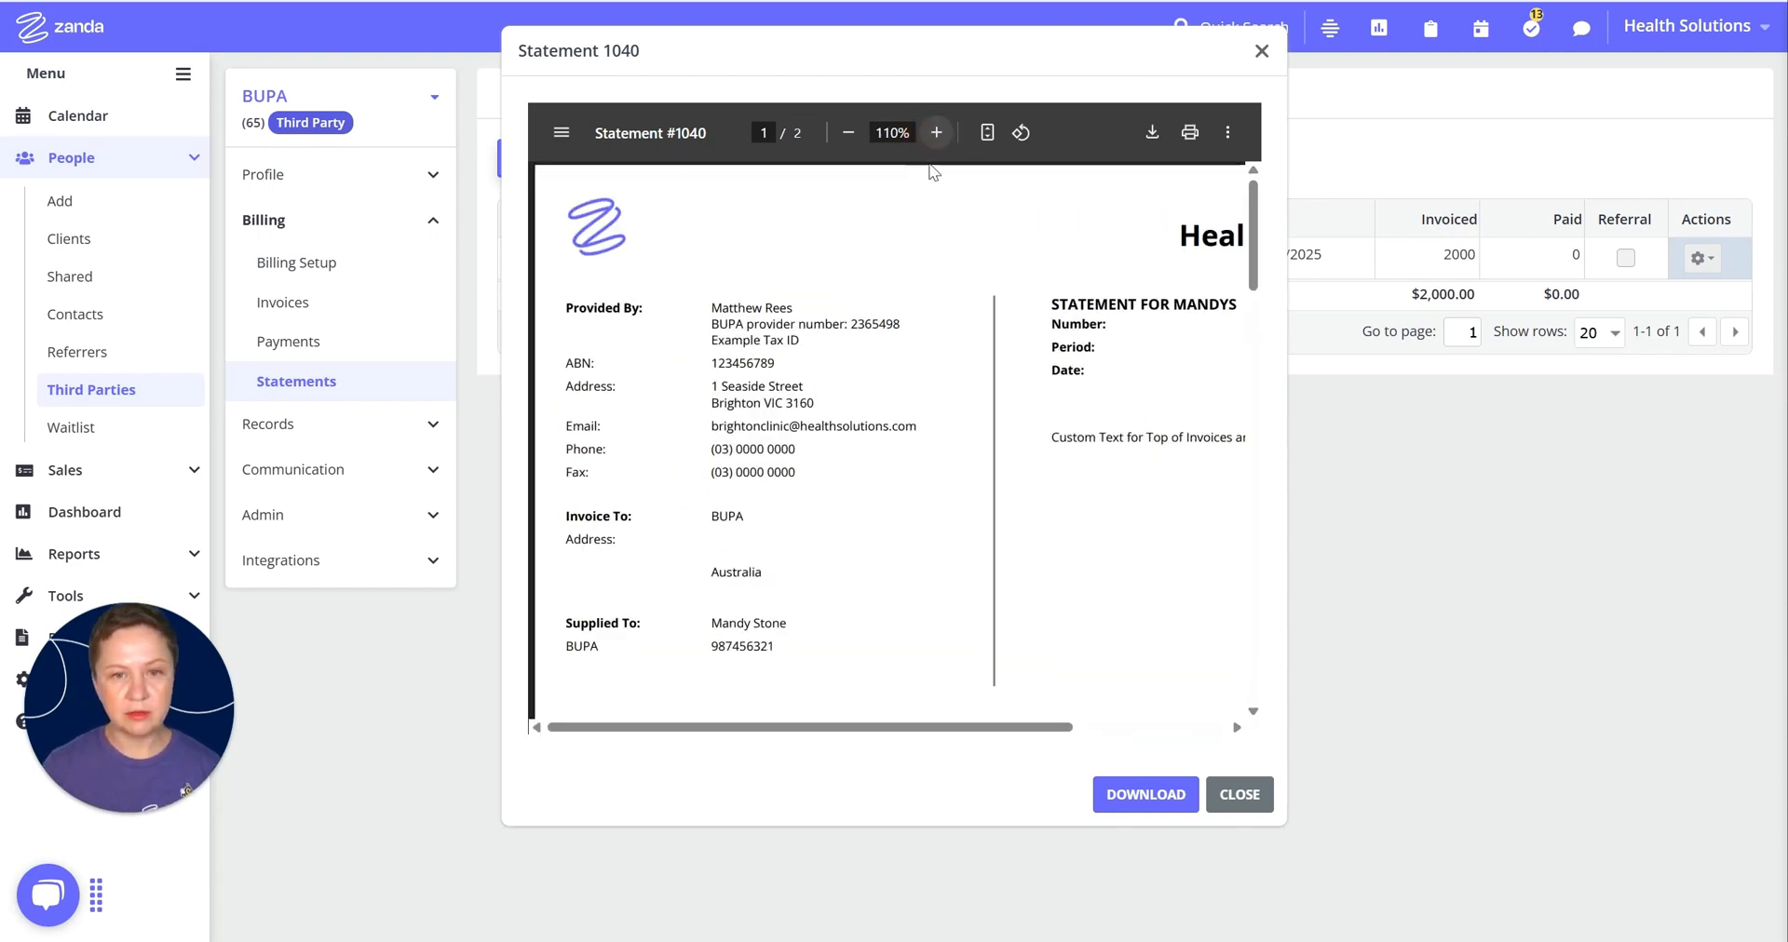
pyautogui.click(937, 133)
pyautogui.click(937, 133)
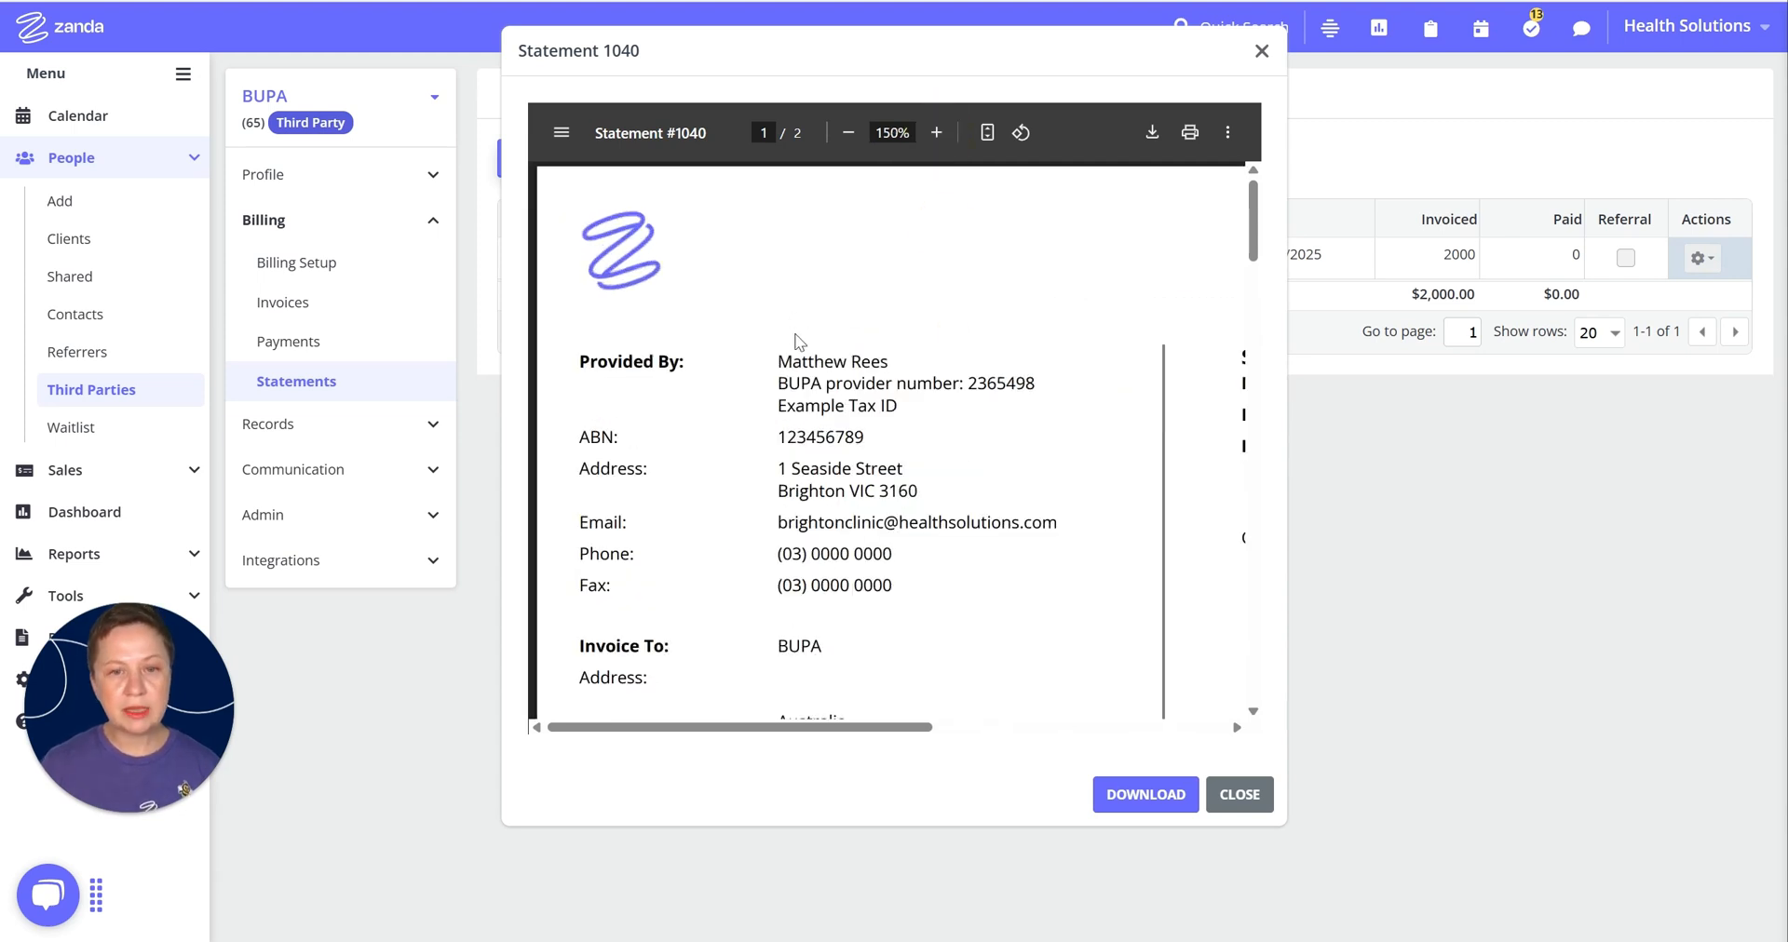
pyautogui.moveTo(776, 352); pyautogui.dragTo(918, 609)
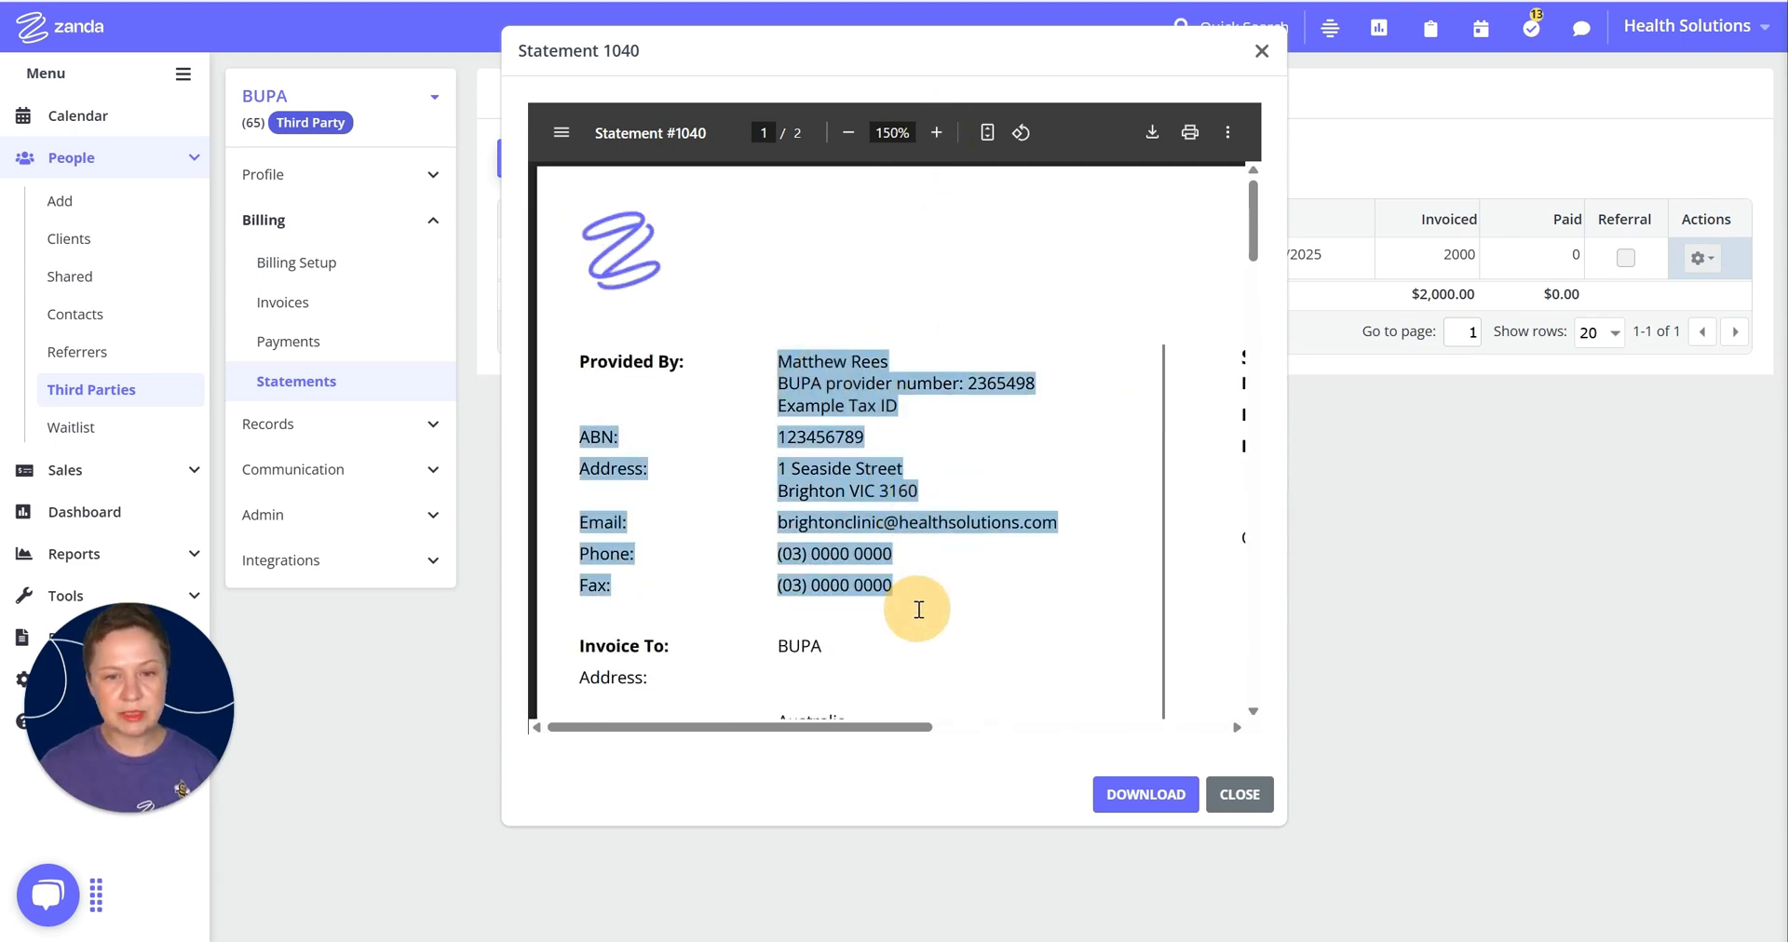
pyautogui.scroll(-5, 908, 349)
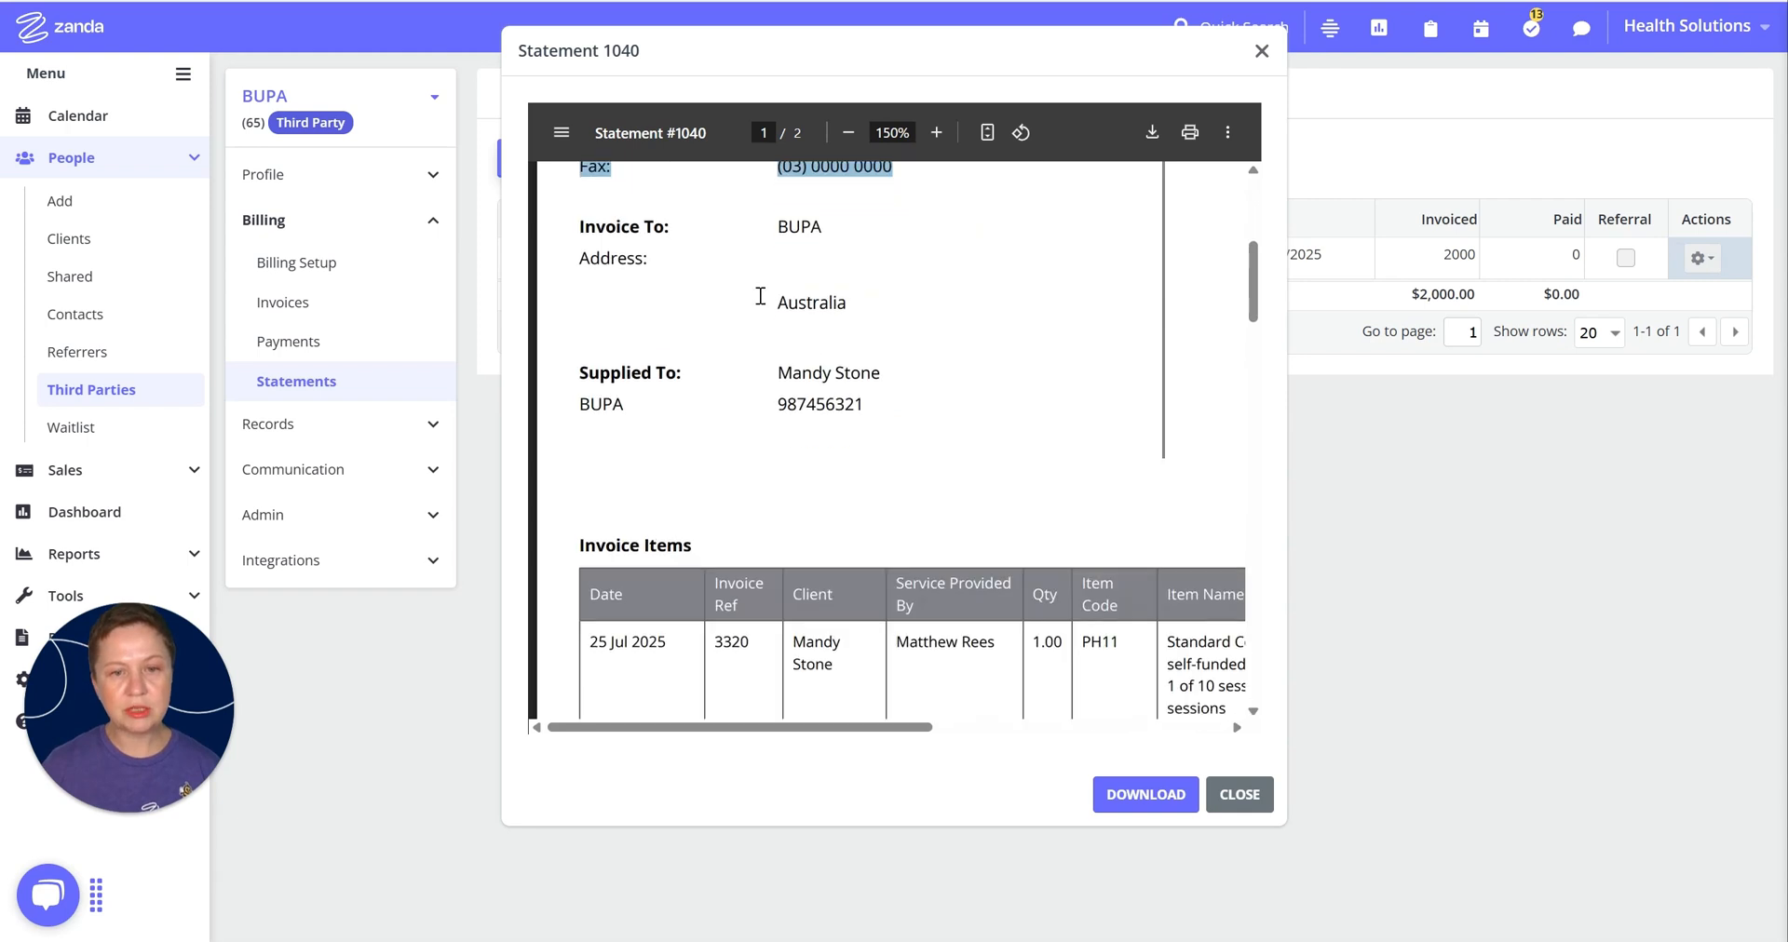
pyautogui.moveTo(776, 223); pyautogui.dragTo(892, 346)
# Step: Review the statement table and totals at 100% zoom, then close the preview
pyautogui.scroll(-1, 654, 274)
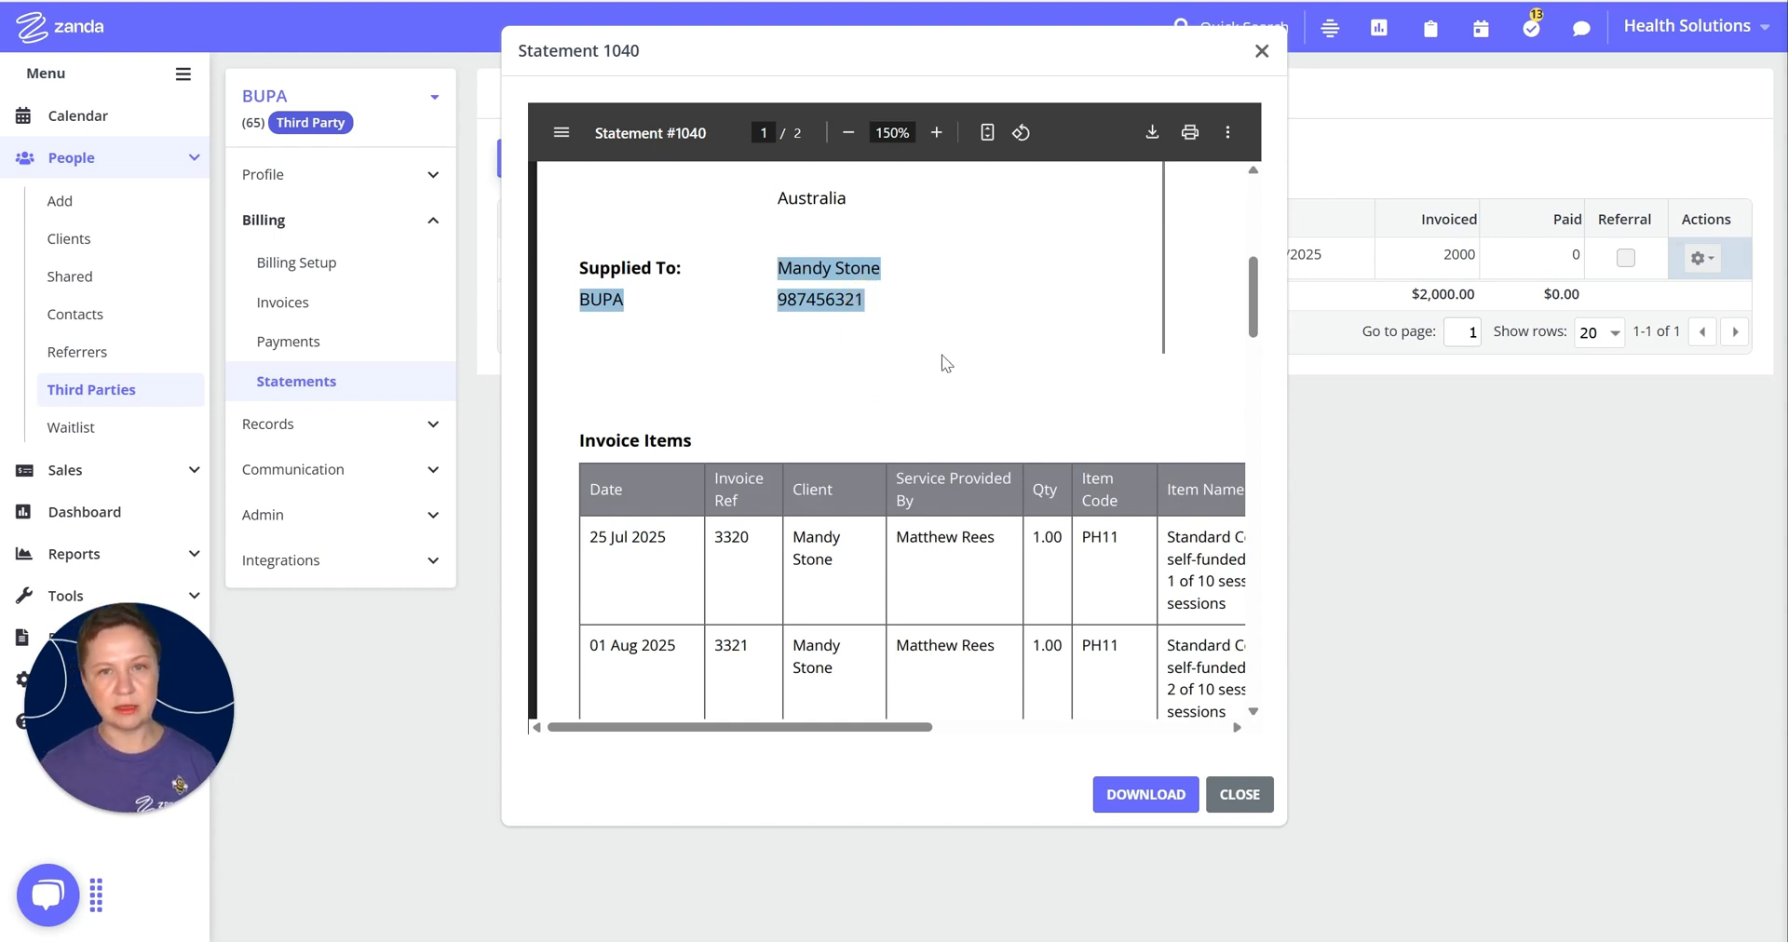
pyautogui.scroll(-1, 864, 370)
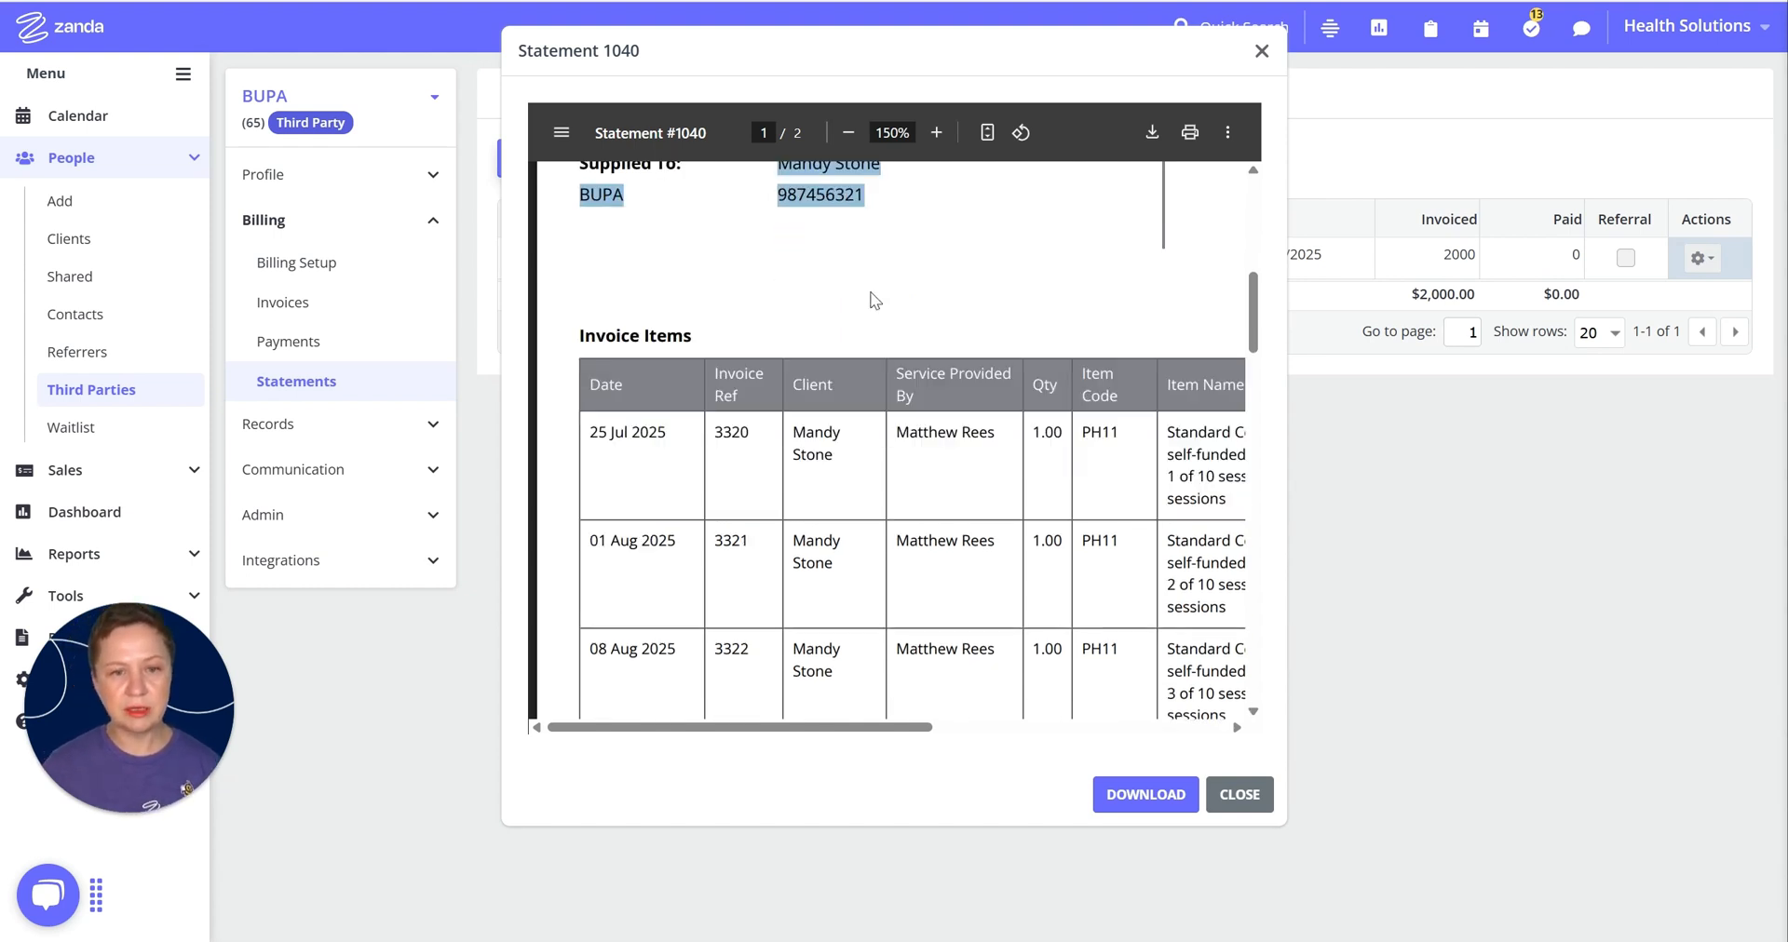
pyautogui.click(848, 133)
pyautogui.click(849, 133)
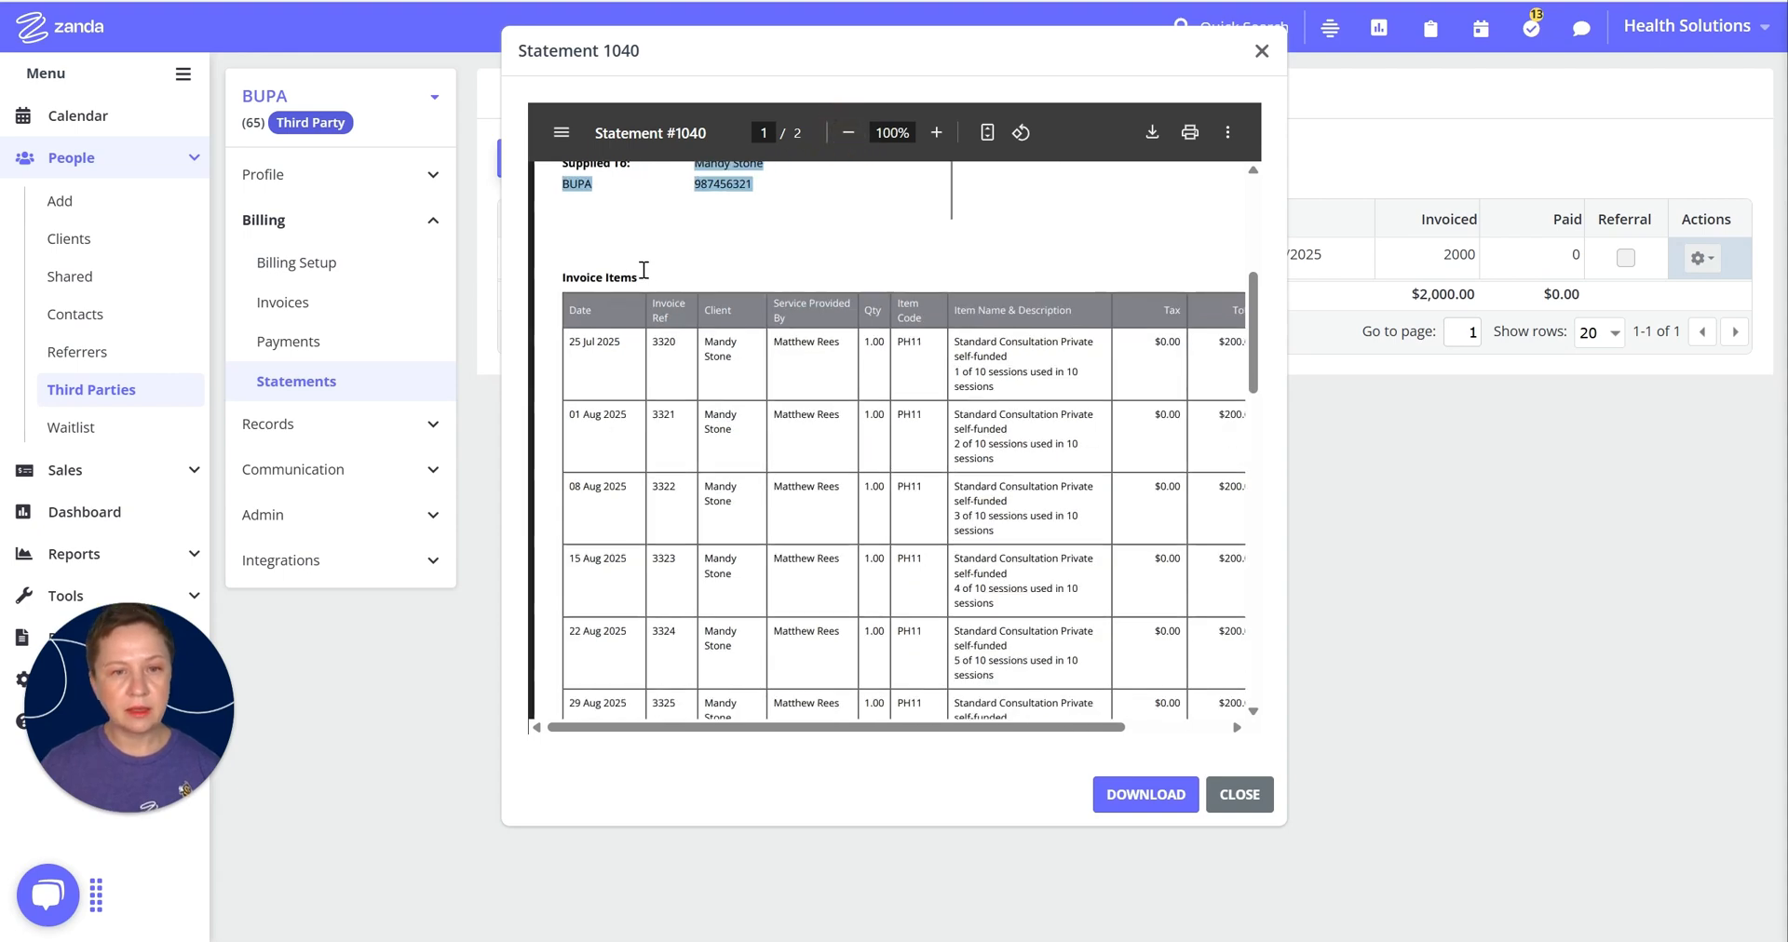
pyautogui.scroll(-2, 950, 396)
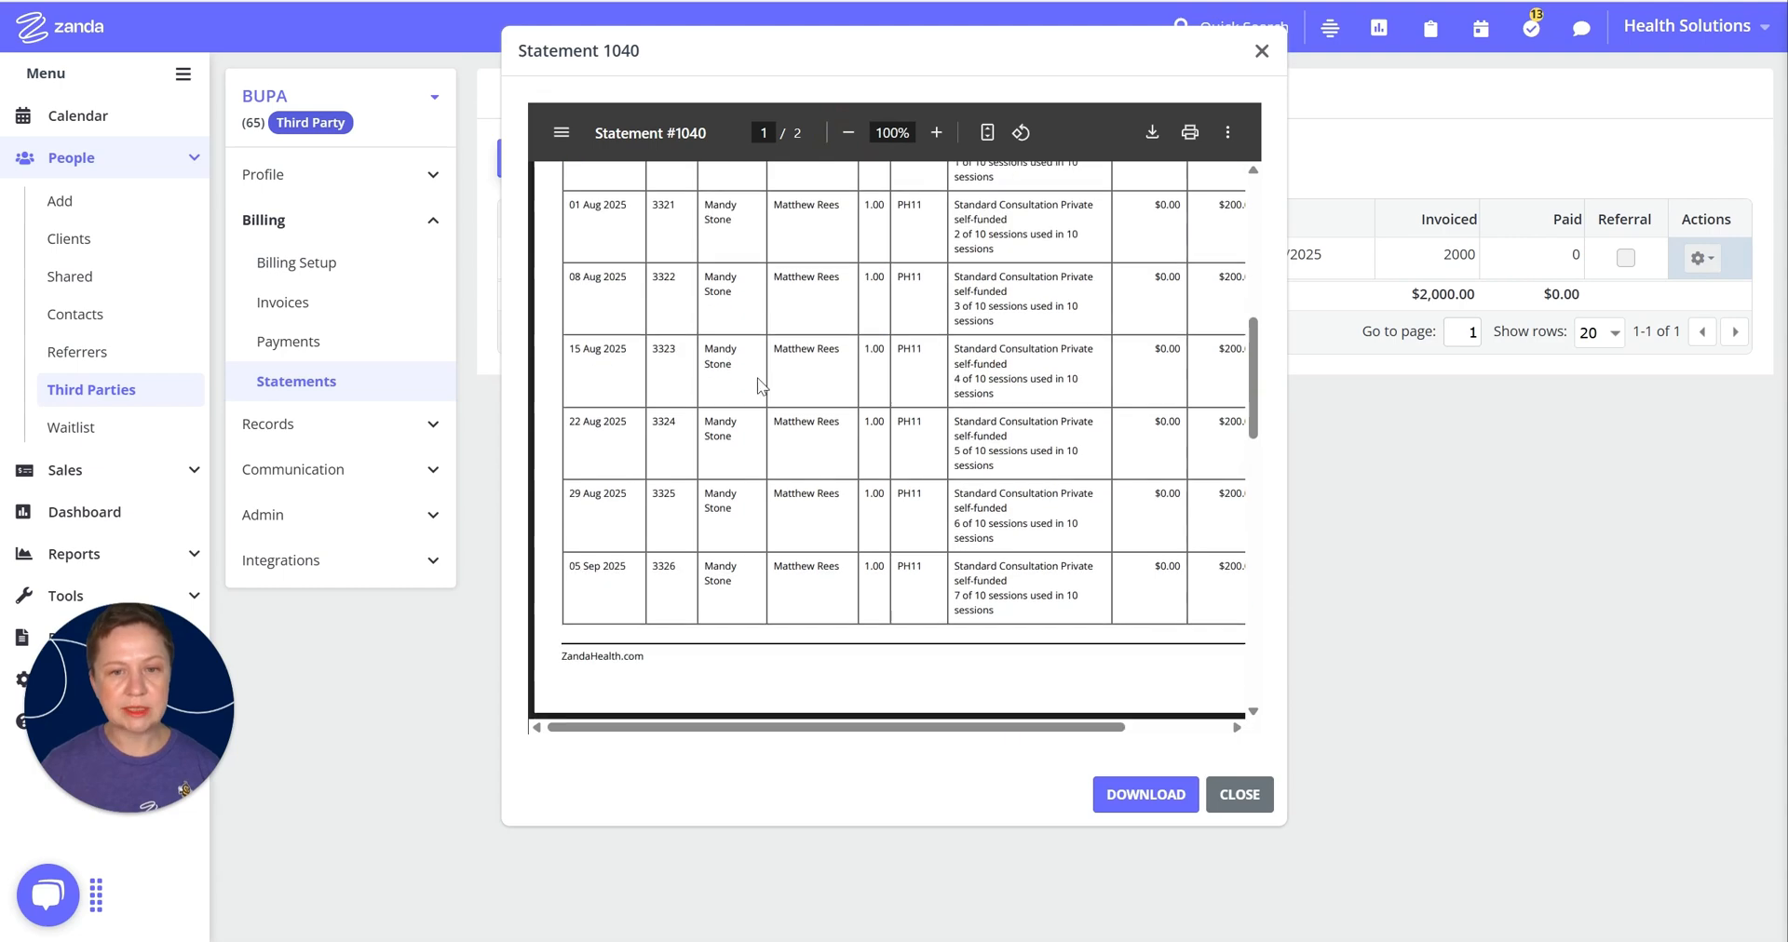
pyautogui.scroll(2, 710, 375)
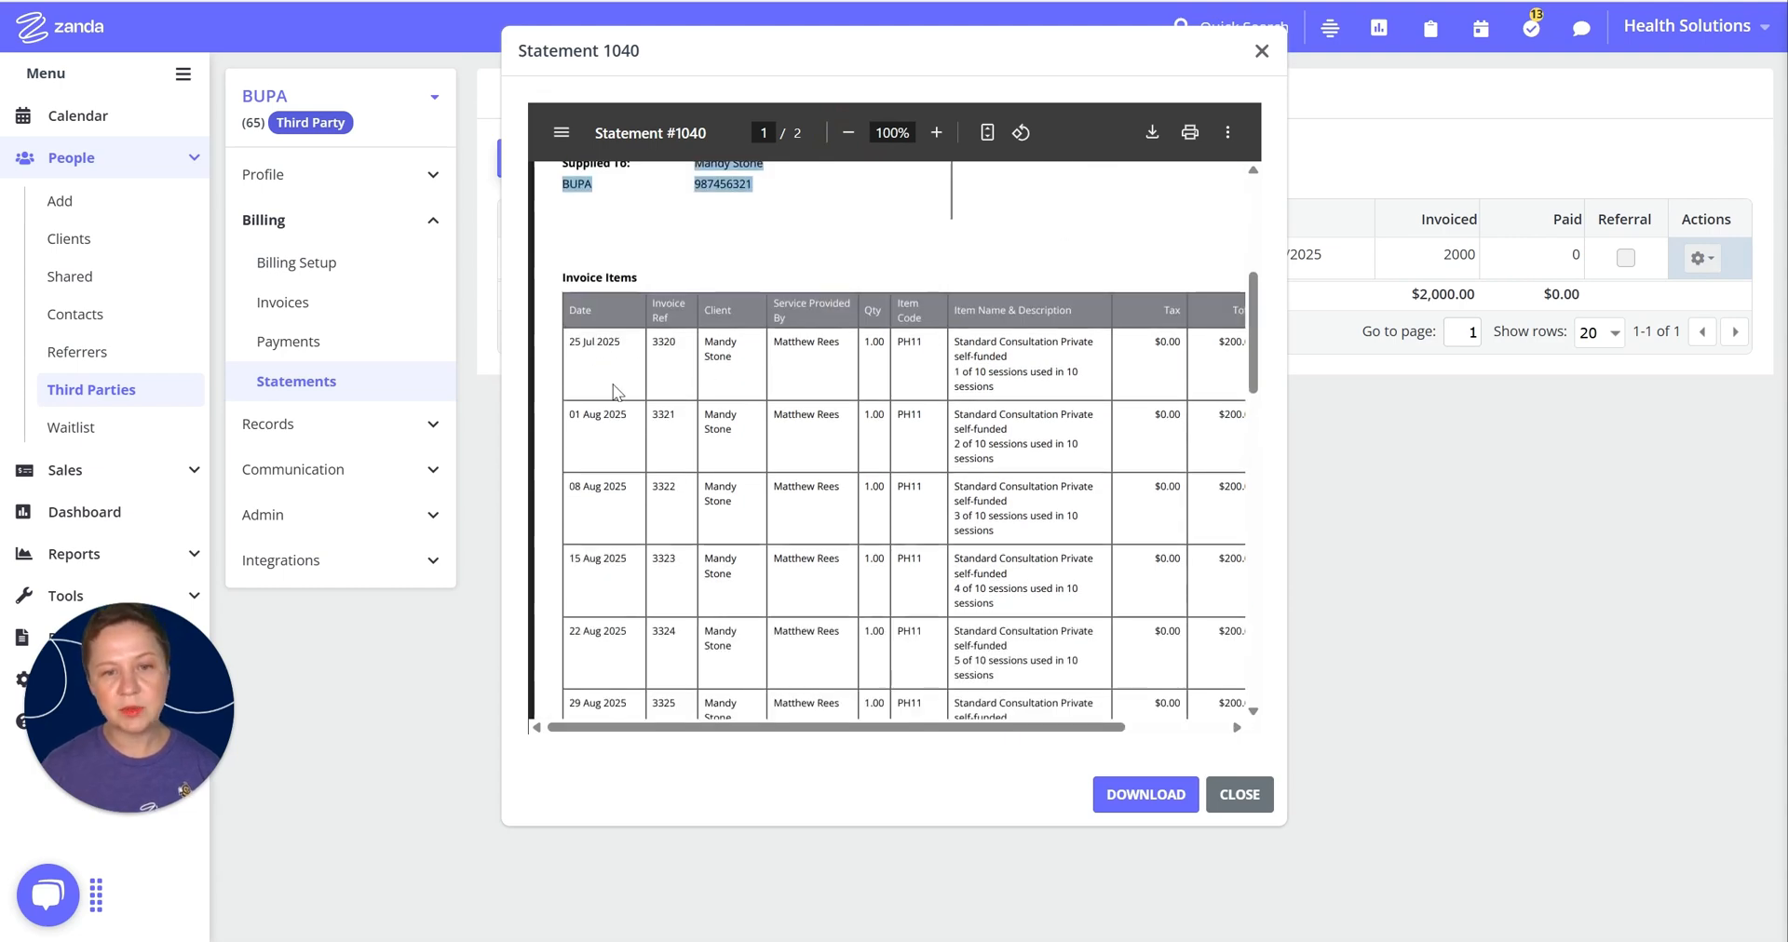
pyautogui.scroll(-2, 652, 317)
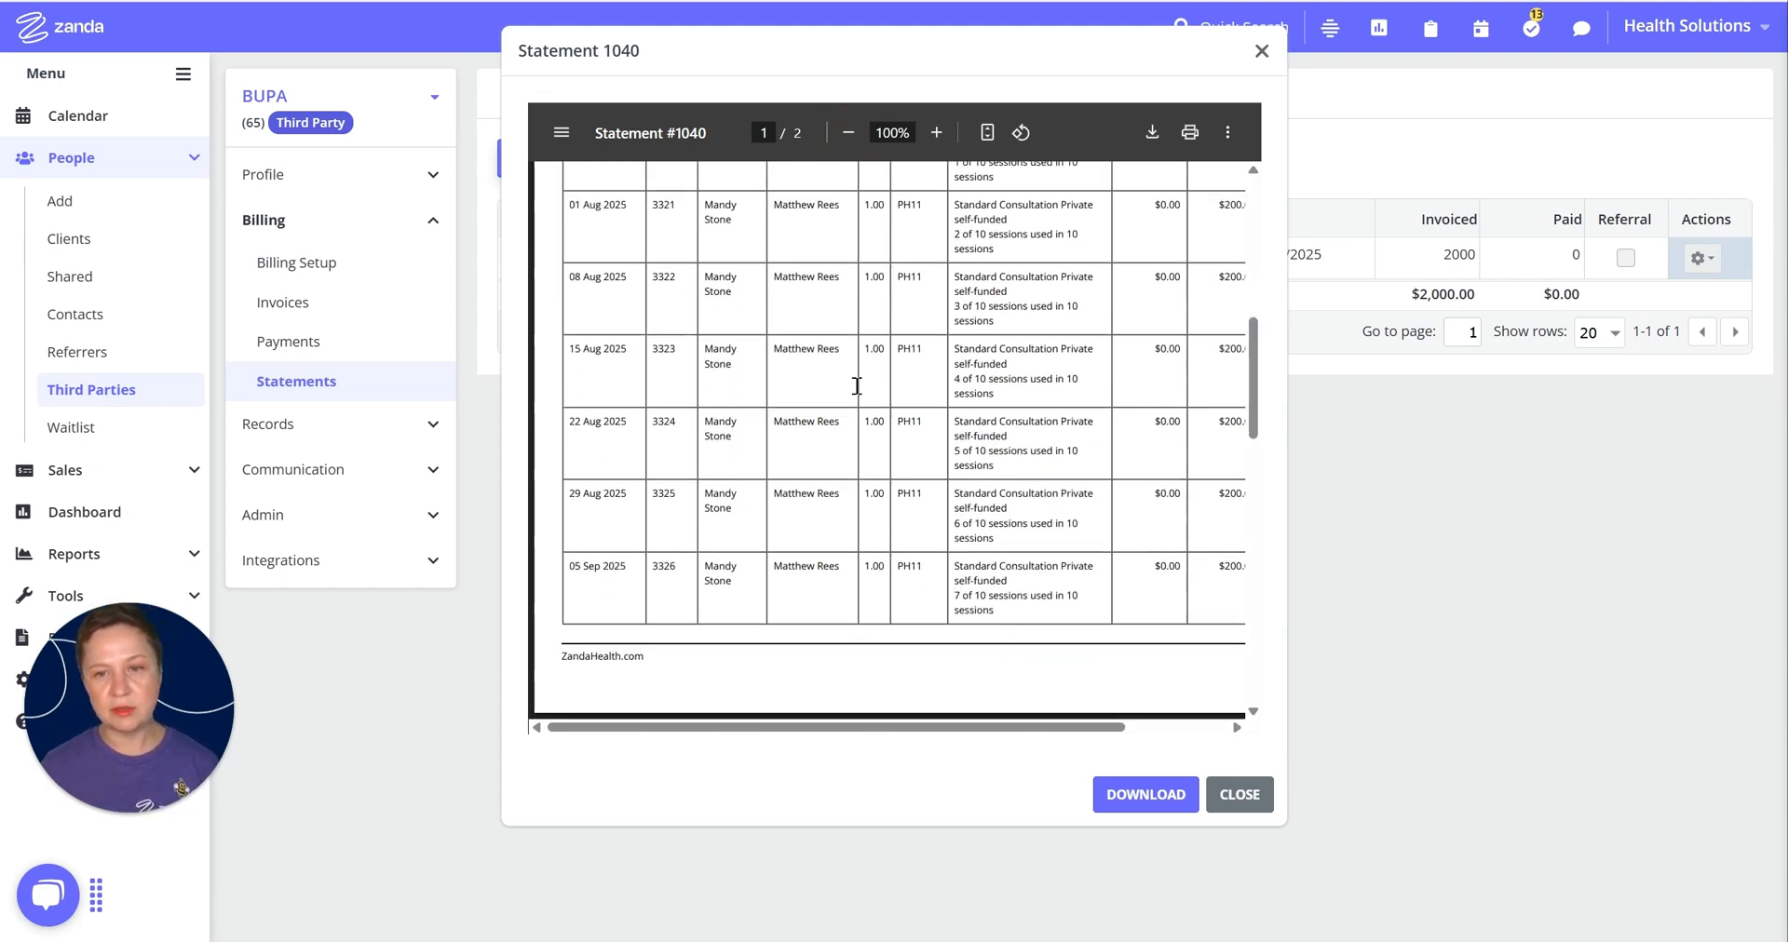
pyautogui.moveTo(973, 733); pyautogui.dragTo(1074, 728)
pyautogui.scroll(-4, 1112, 507)
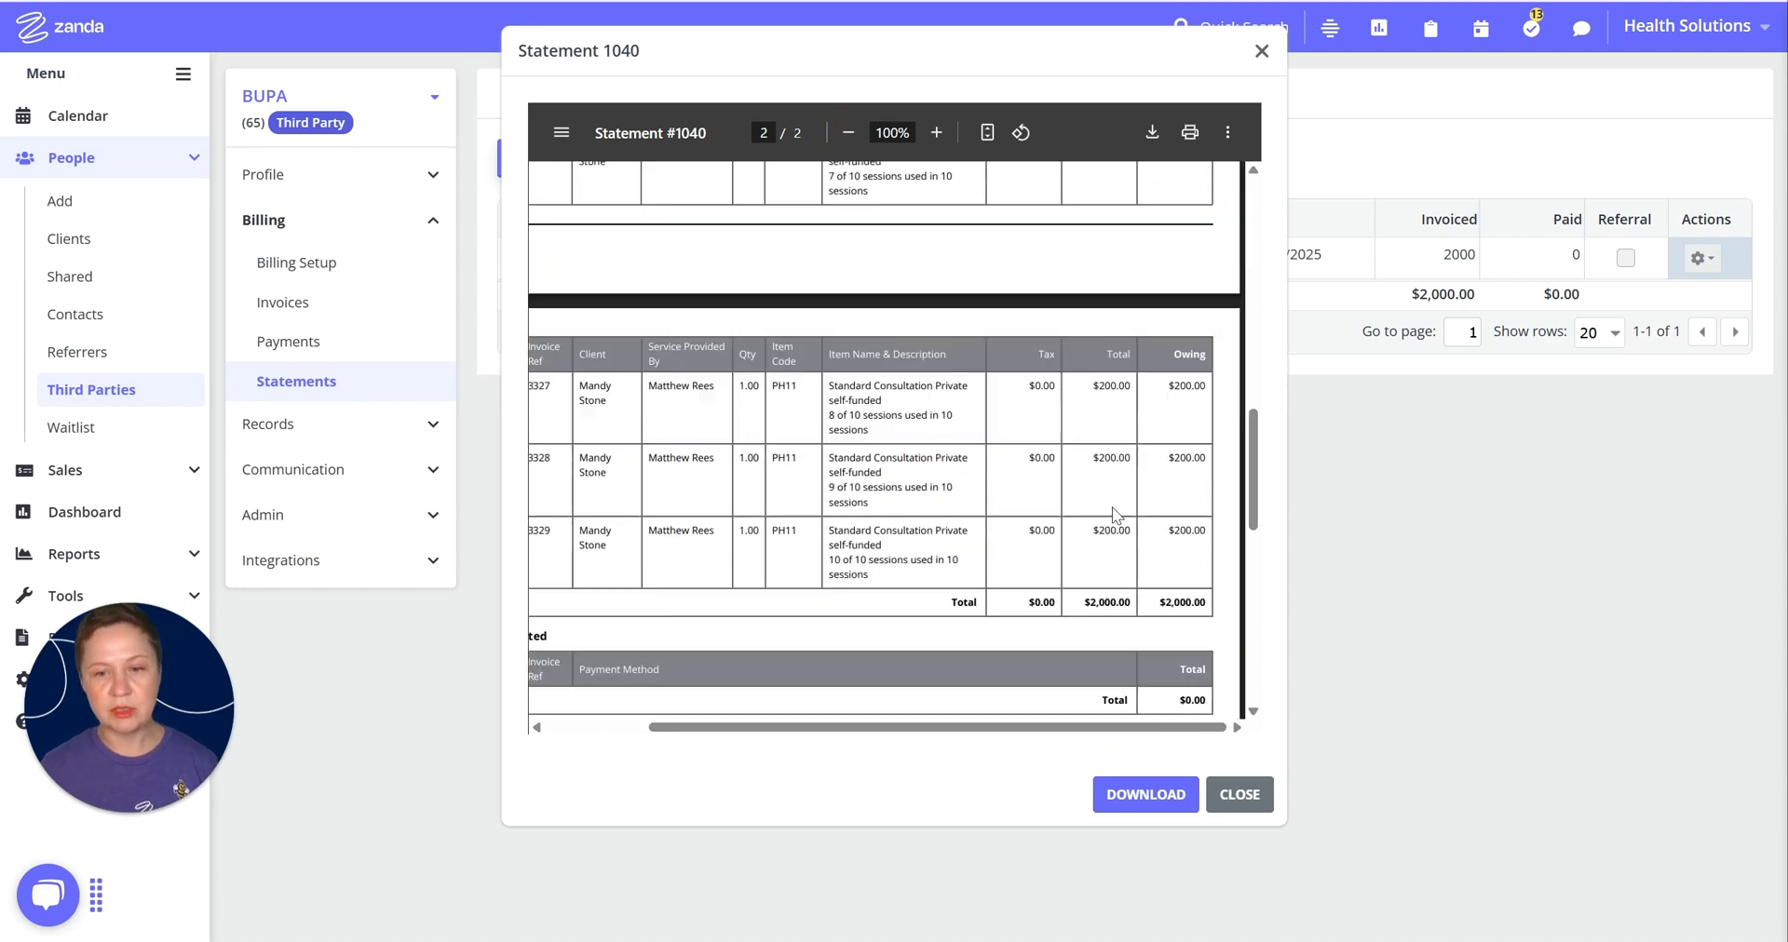
pyautogui.scroll(-3, 1131, 573)
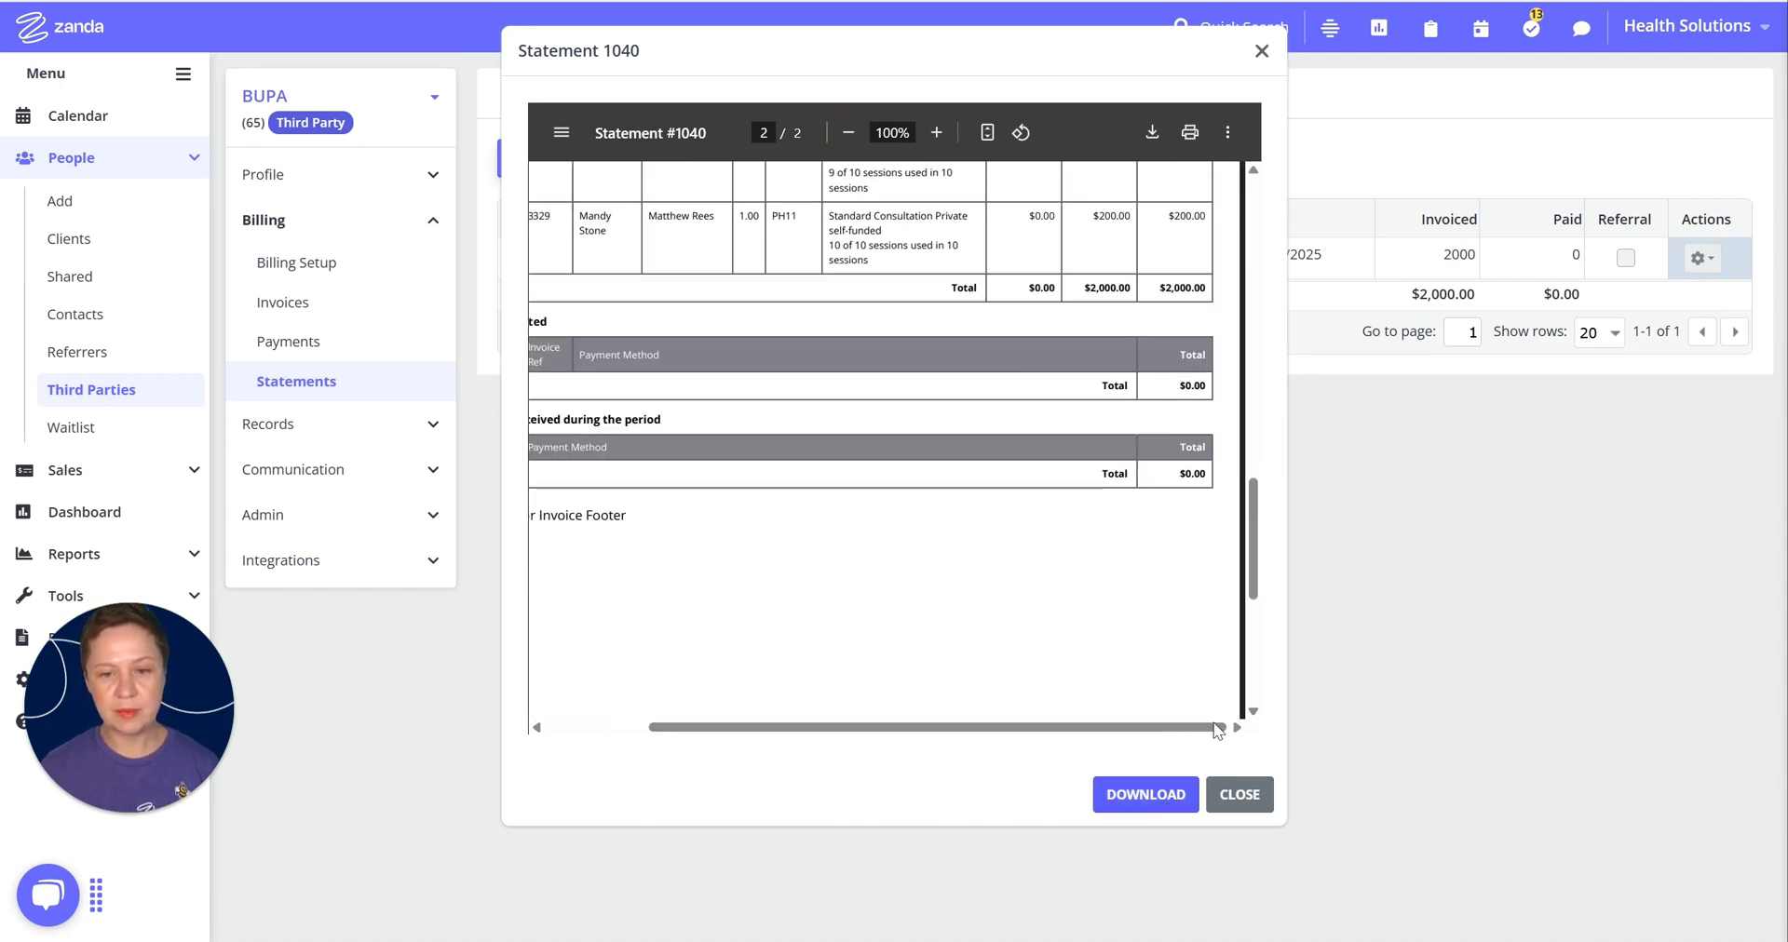
pyautogui.click(1262, 51)
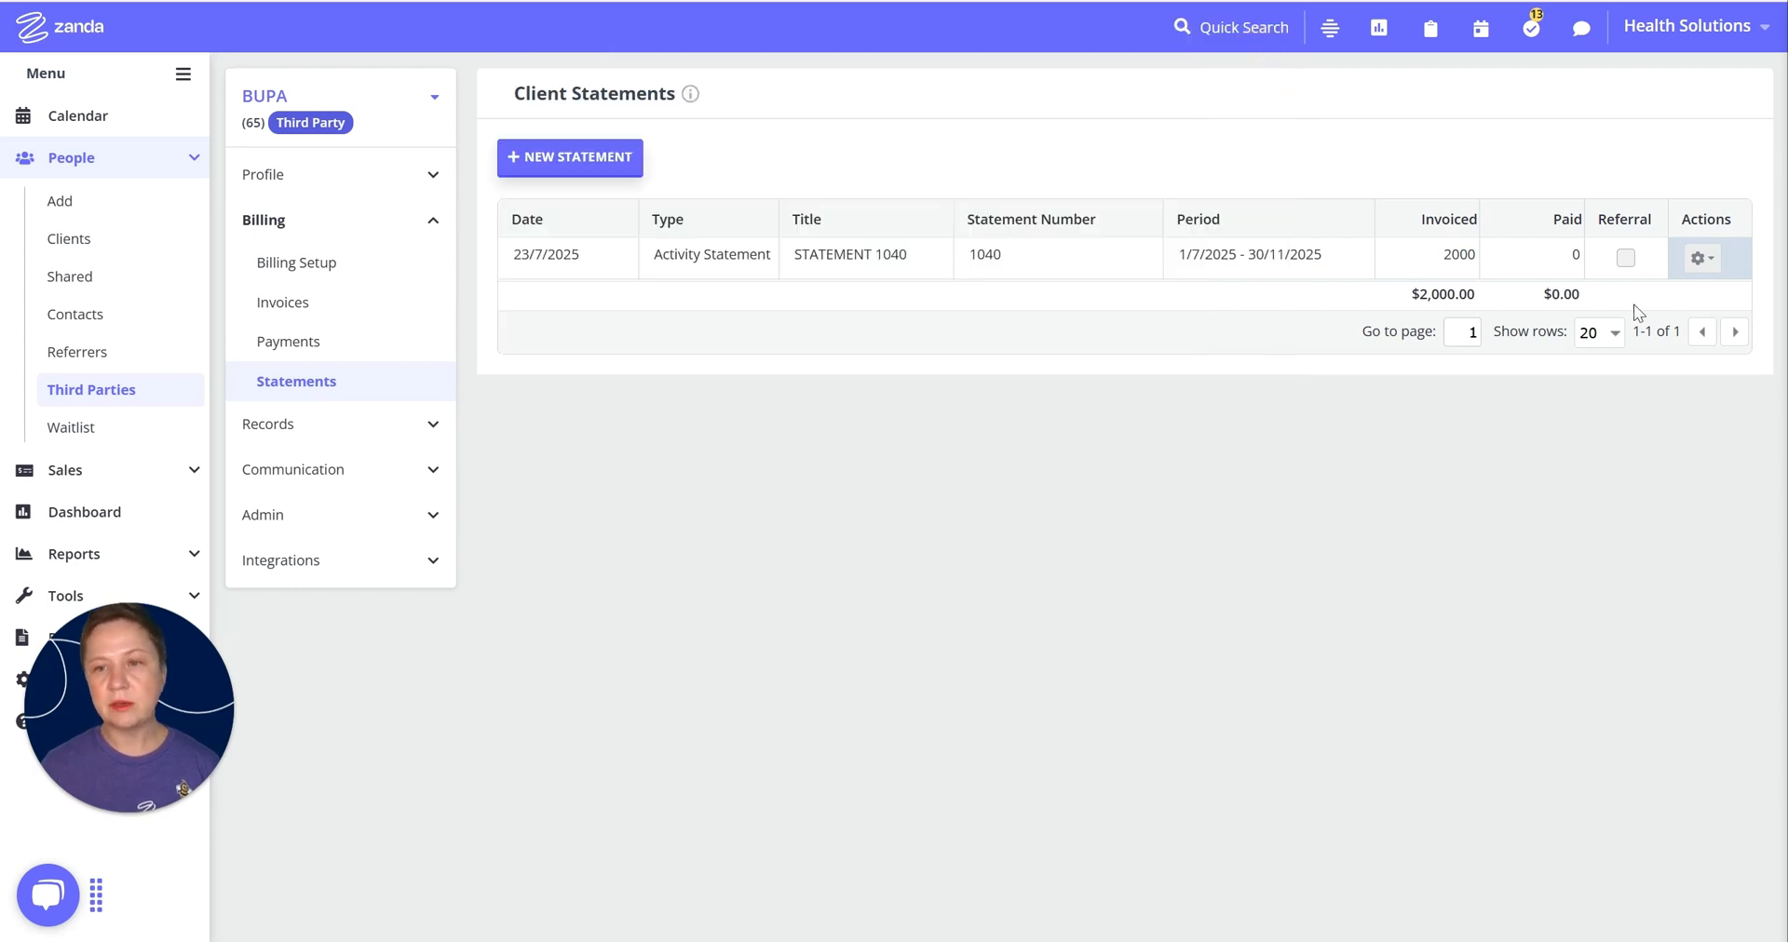
# Step: Retitle the statement 'STATEMENT for 1999' via Email, review the email share, and close it unsent
pyautogui.click(1712, 268)
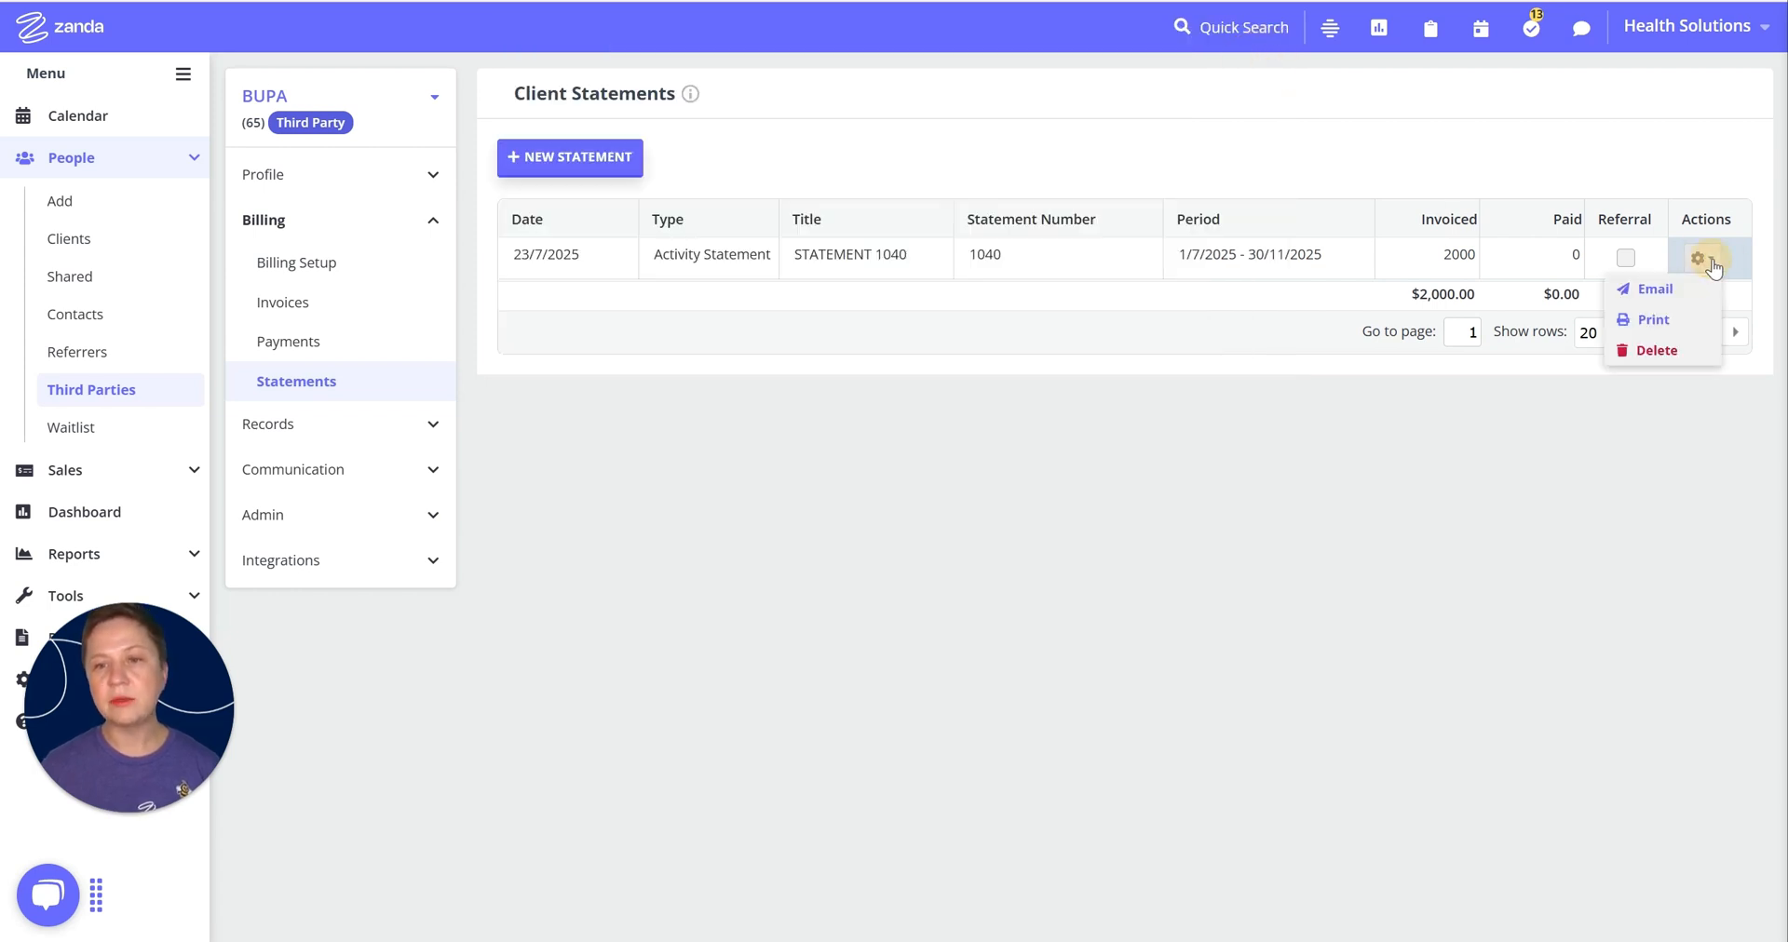
pyautogui.click(1656, 291)
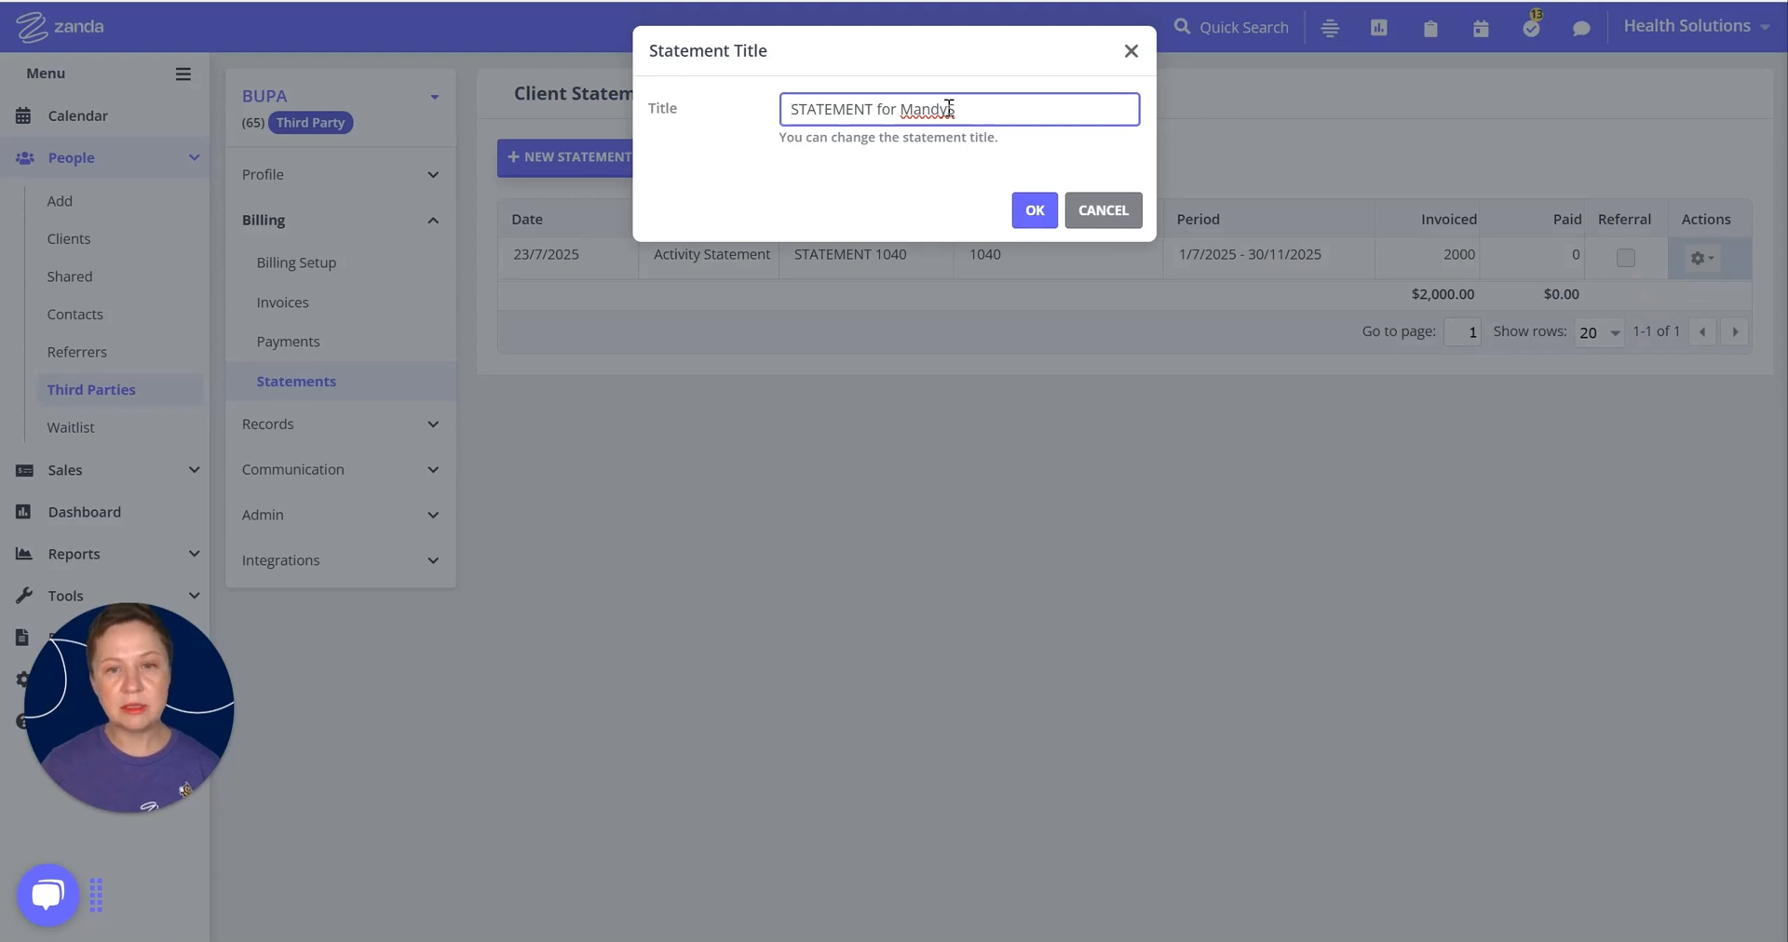
pyautogui.click(1034, 210)
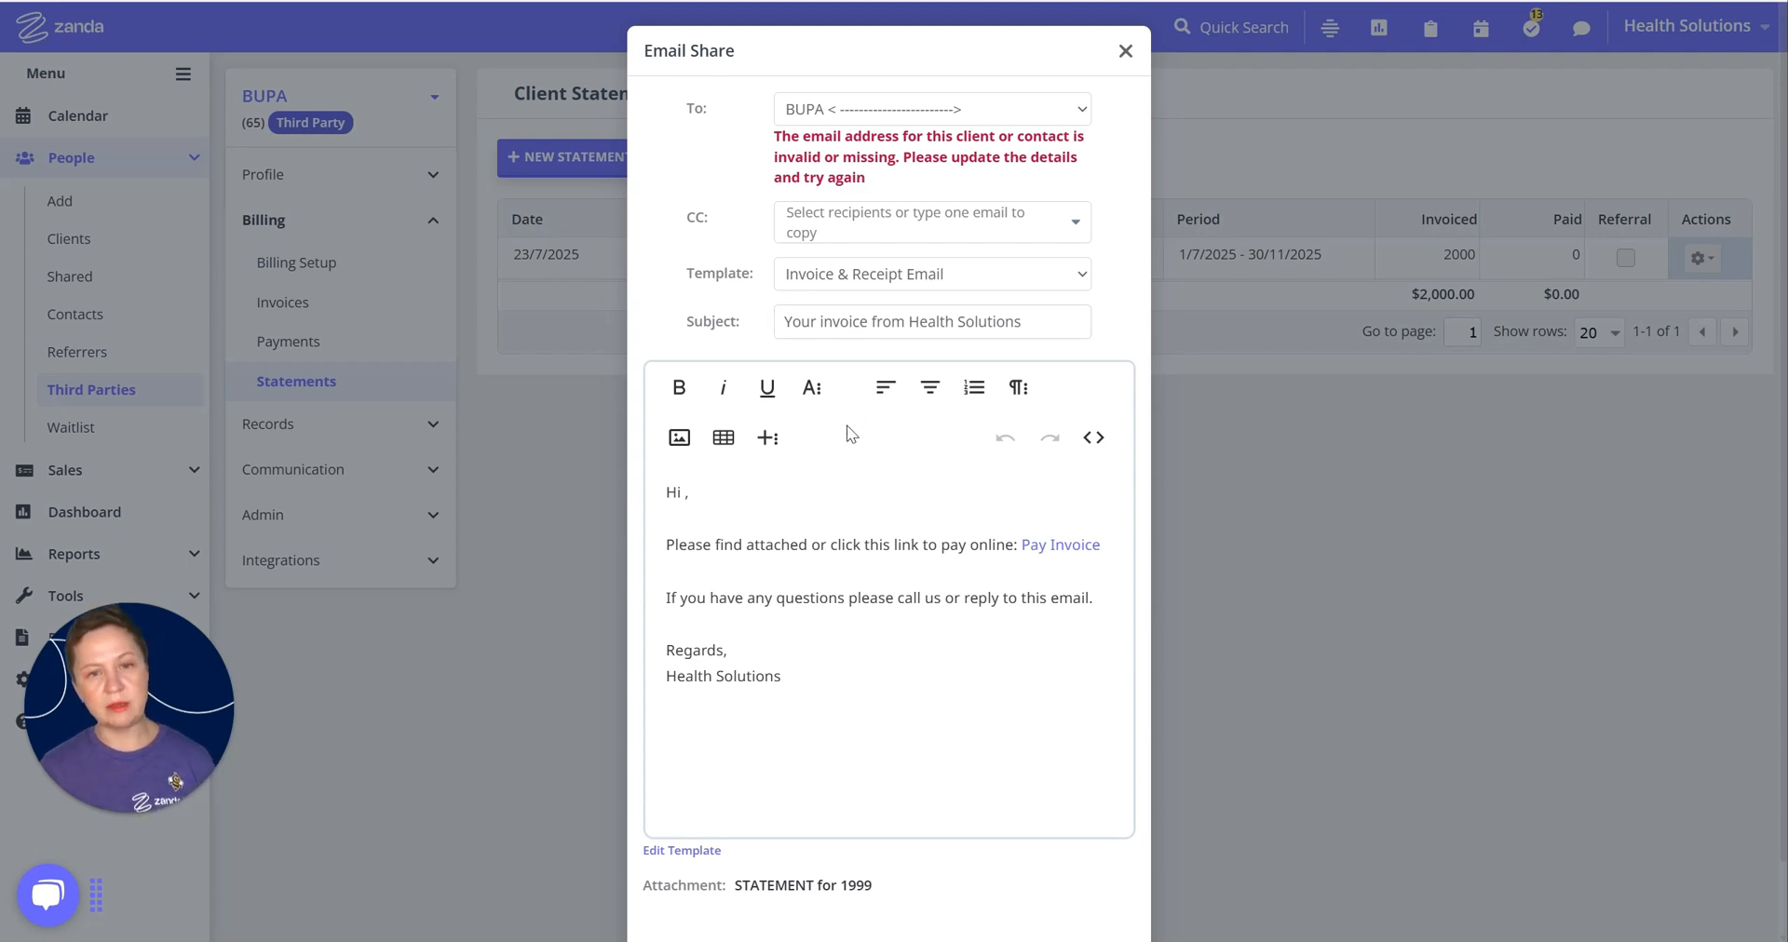
pyautogui.scroll(-1, 853, 434)
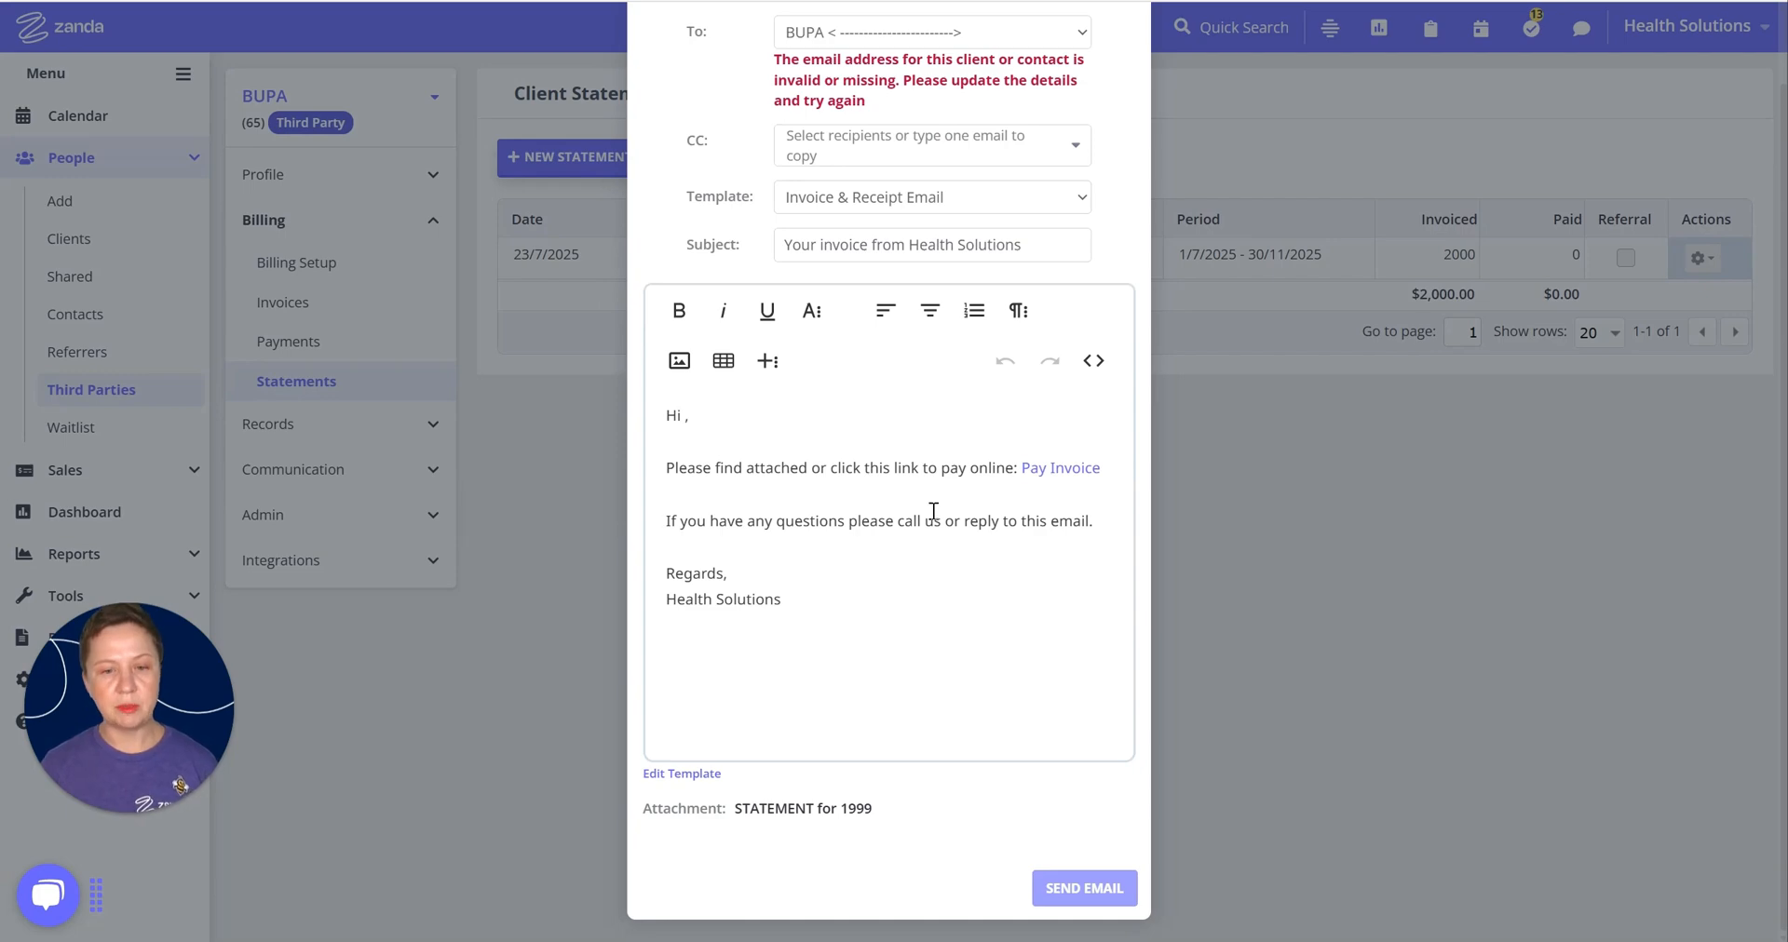
pyautogui.scroll(1, 852, 176)
pyautogui.click(883, 118)
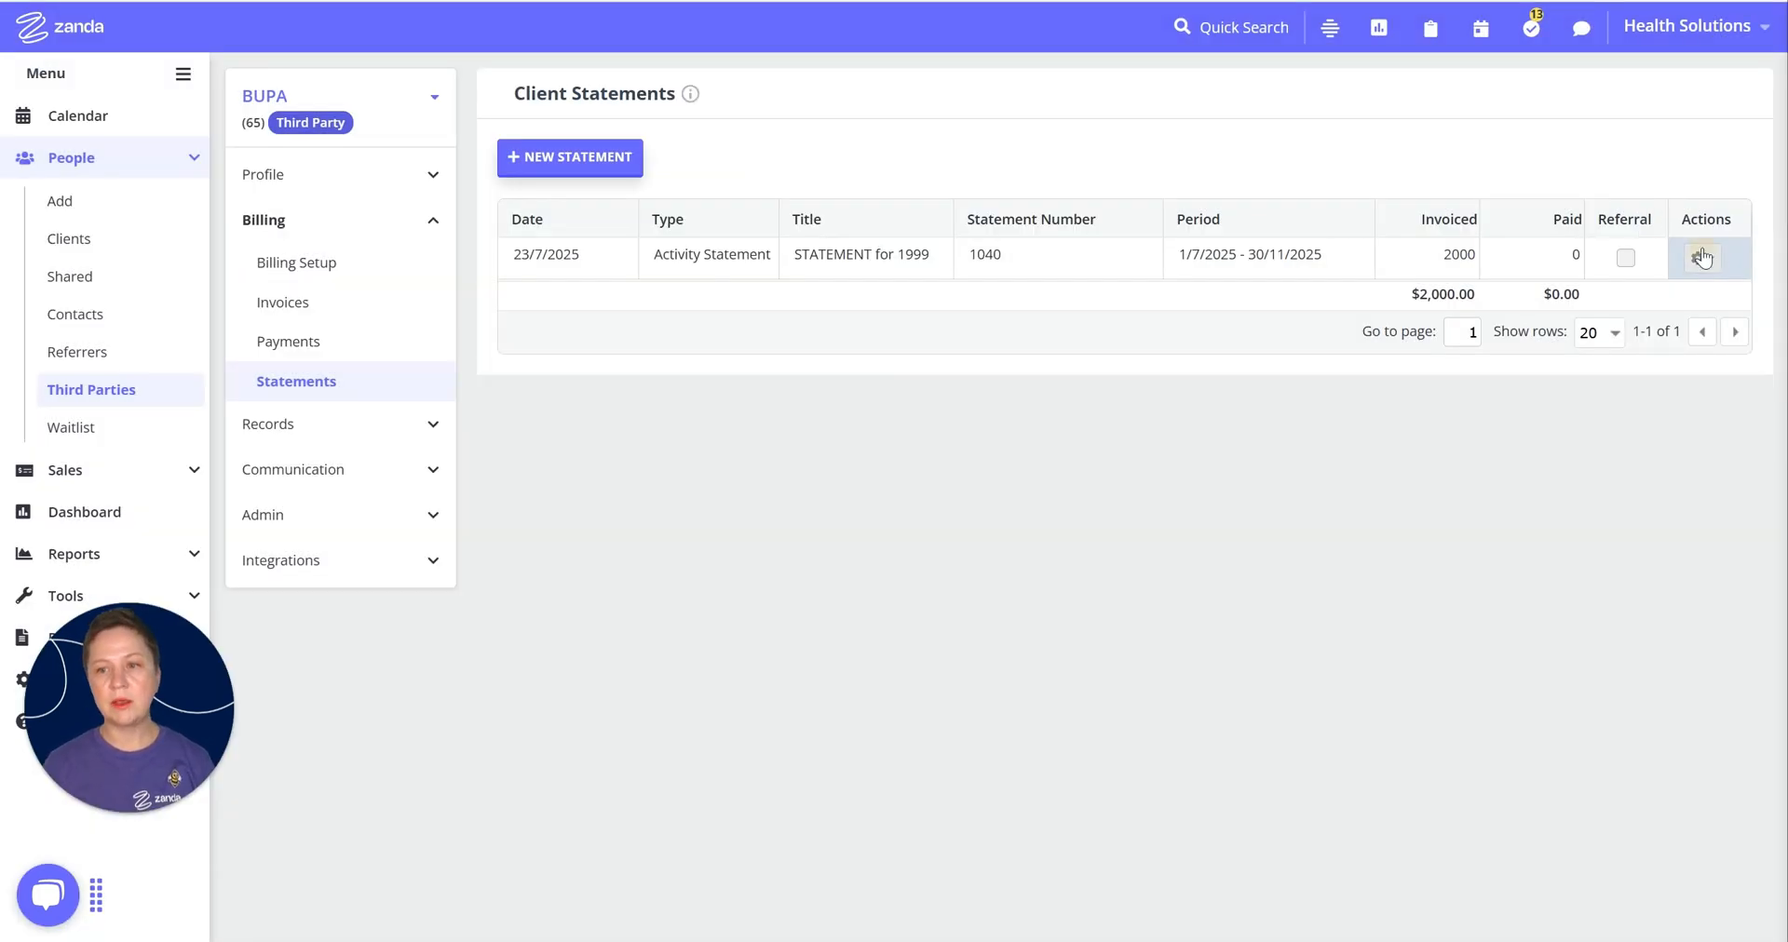
pyautogui.click(1700, 258)
pyautogui.click(1652, 321)
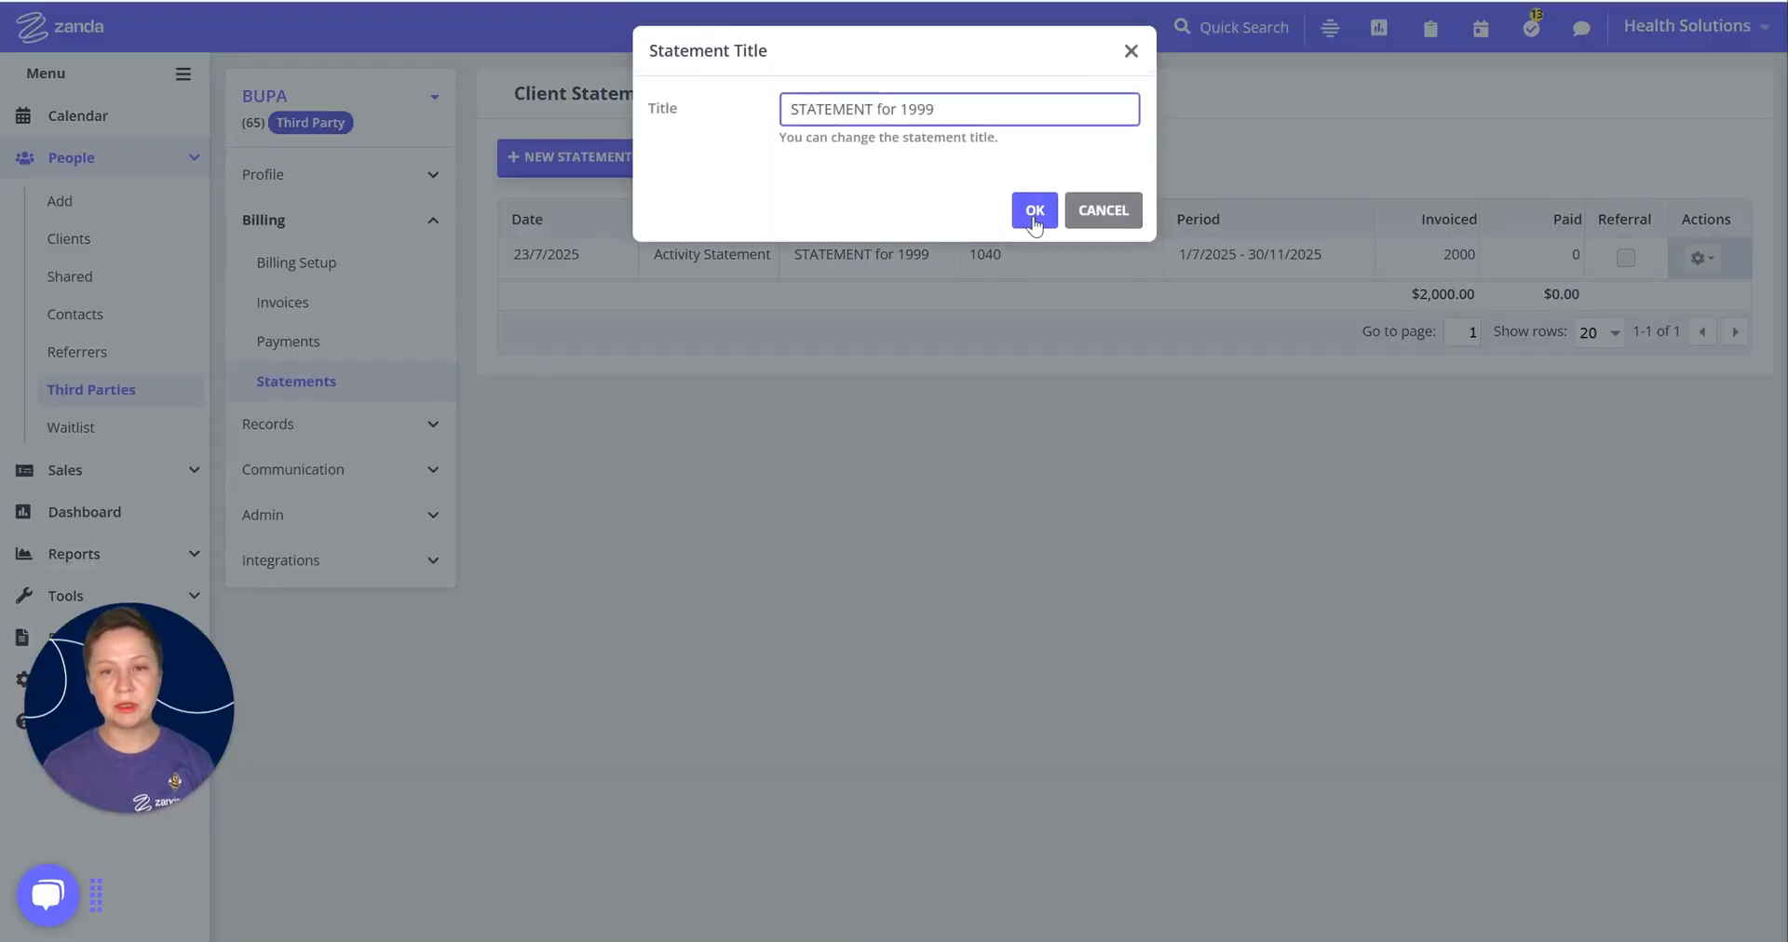
pyautogui.click(1030, 207)
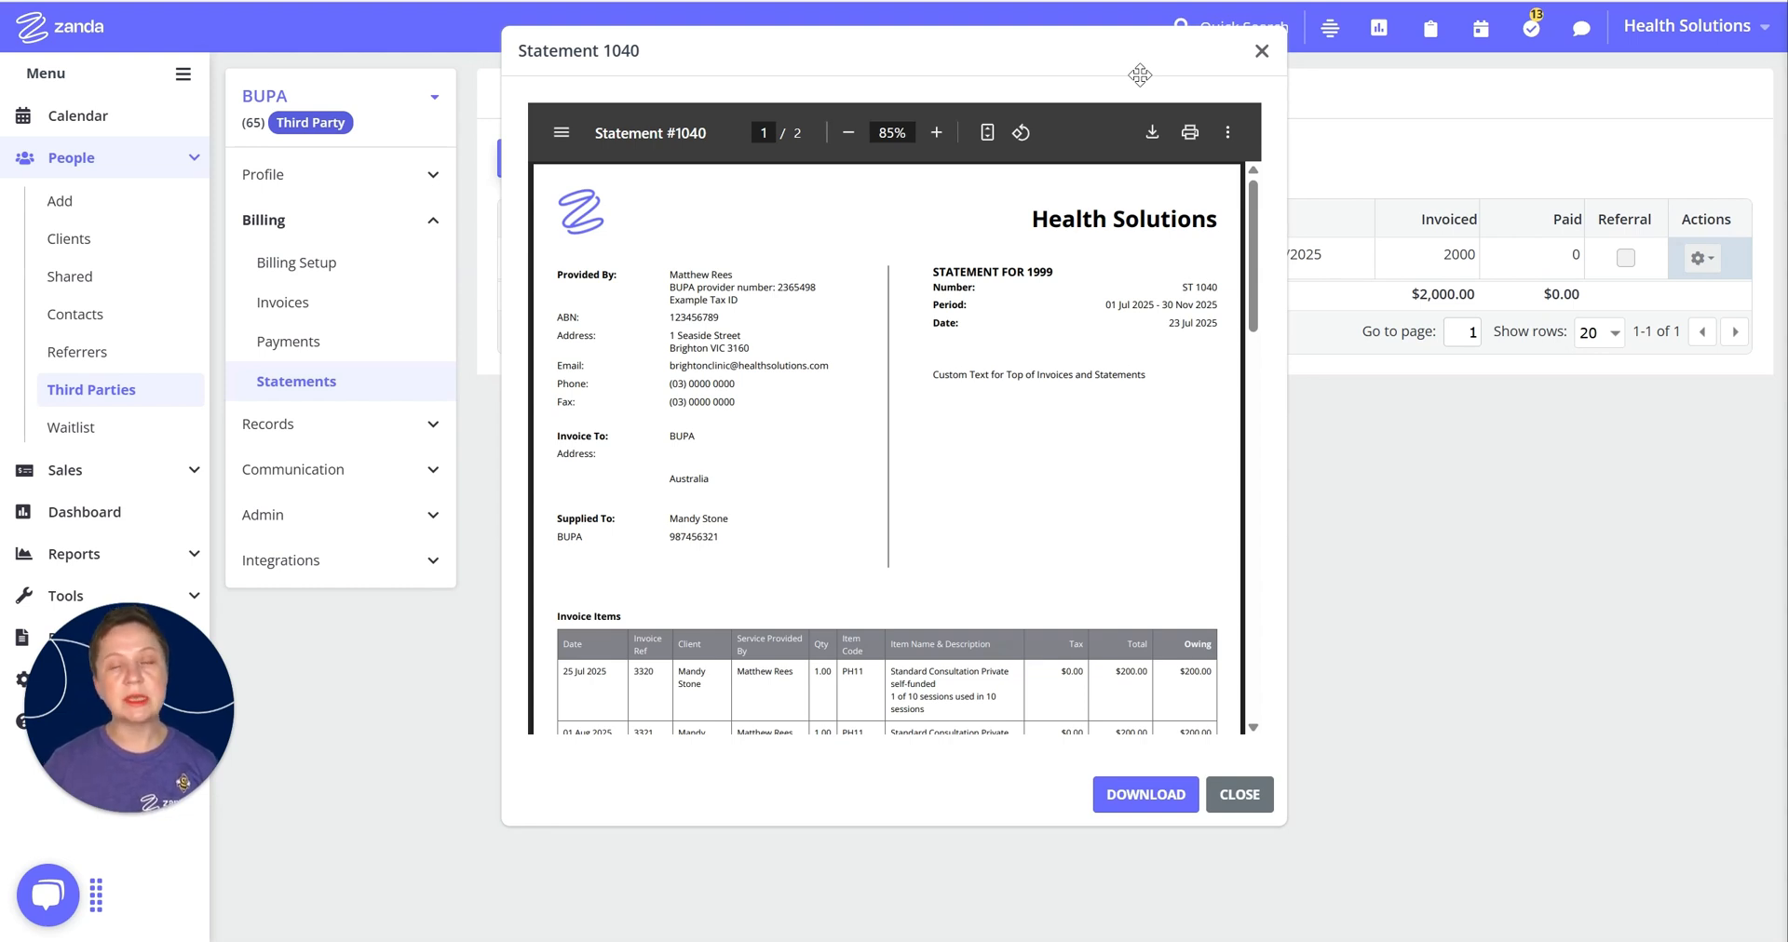
pyautogui.click(1261, 51)
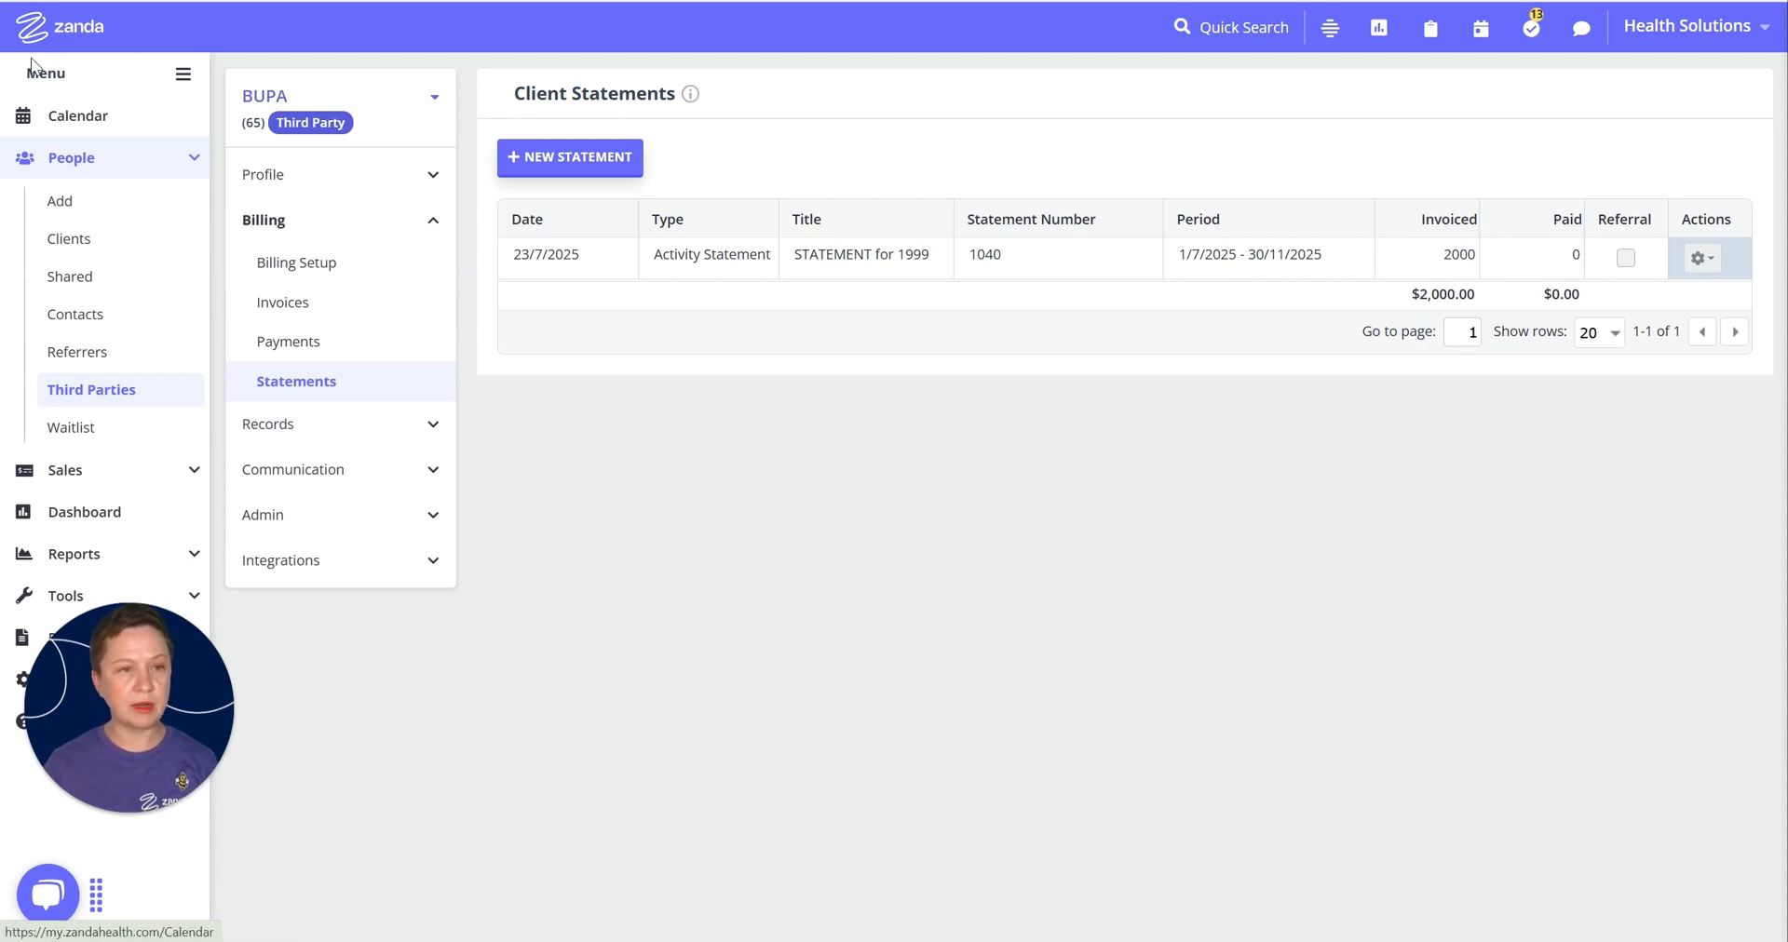
# Step: From the Calendar's Sales menu, start a new payment and choose BUPA as the payer
pyautogui.click(71, 120)
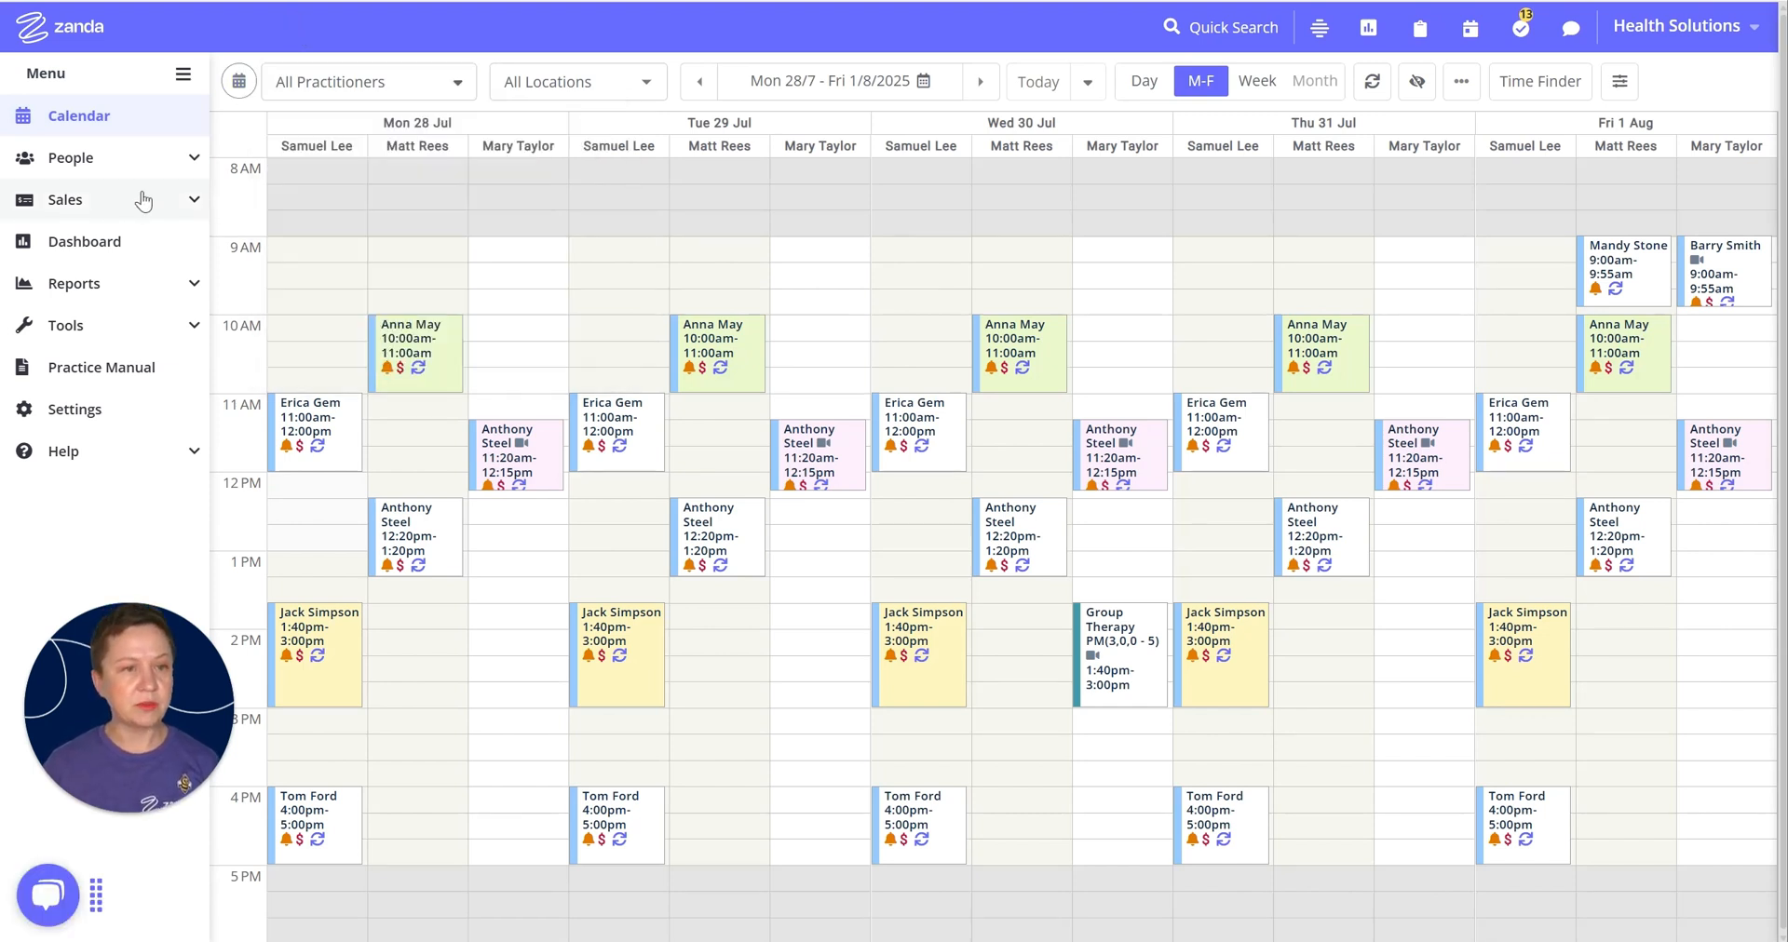
pyautogui.click(184, 198)
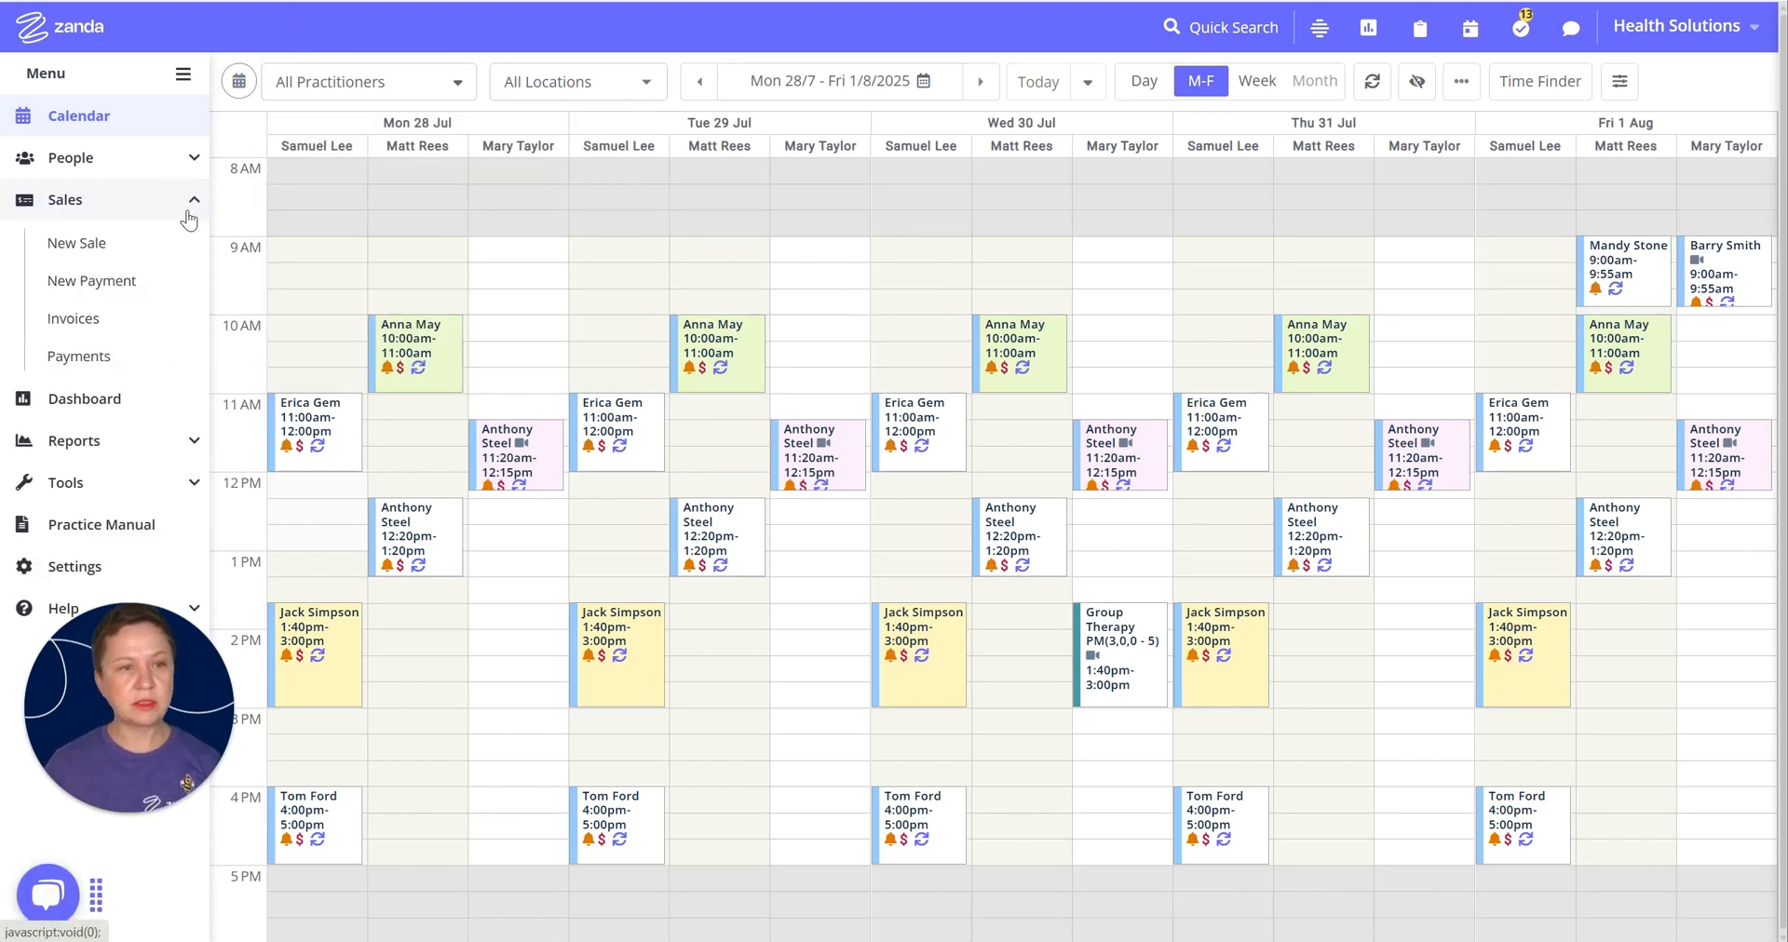
pyautogui.click(130, 287)
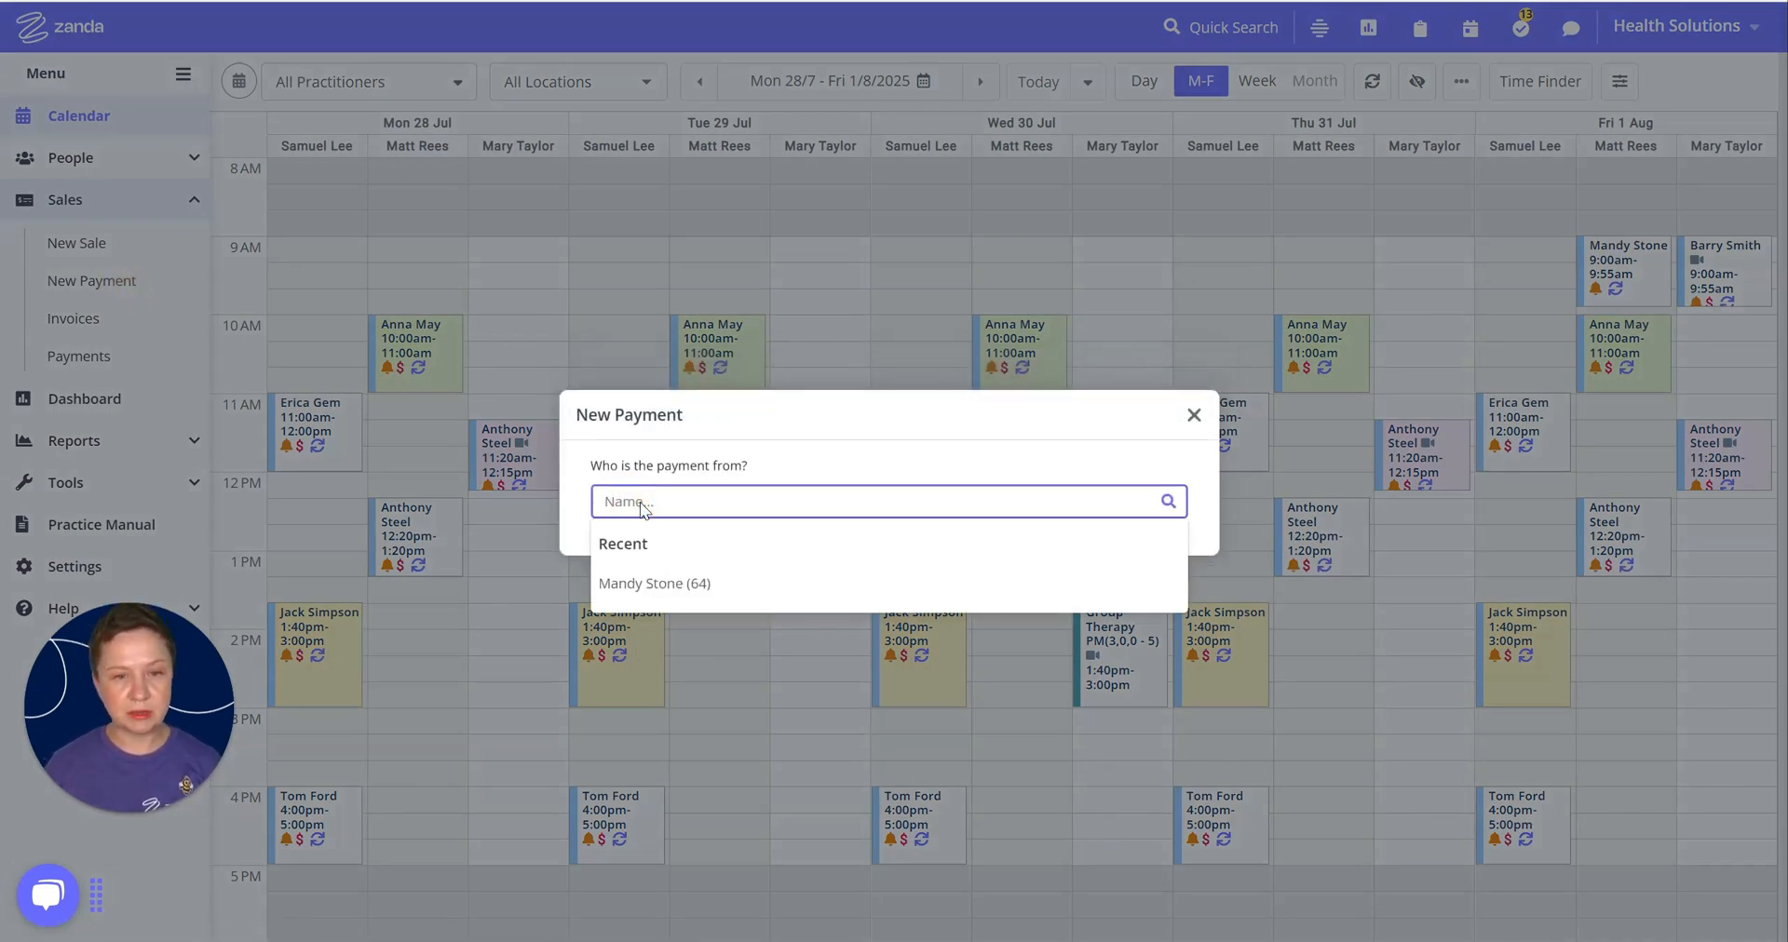
pyautogui.write('bupa')
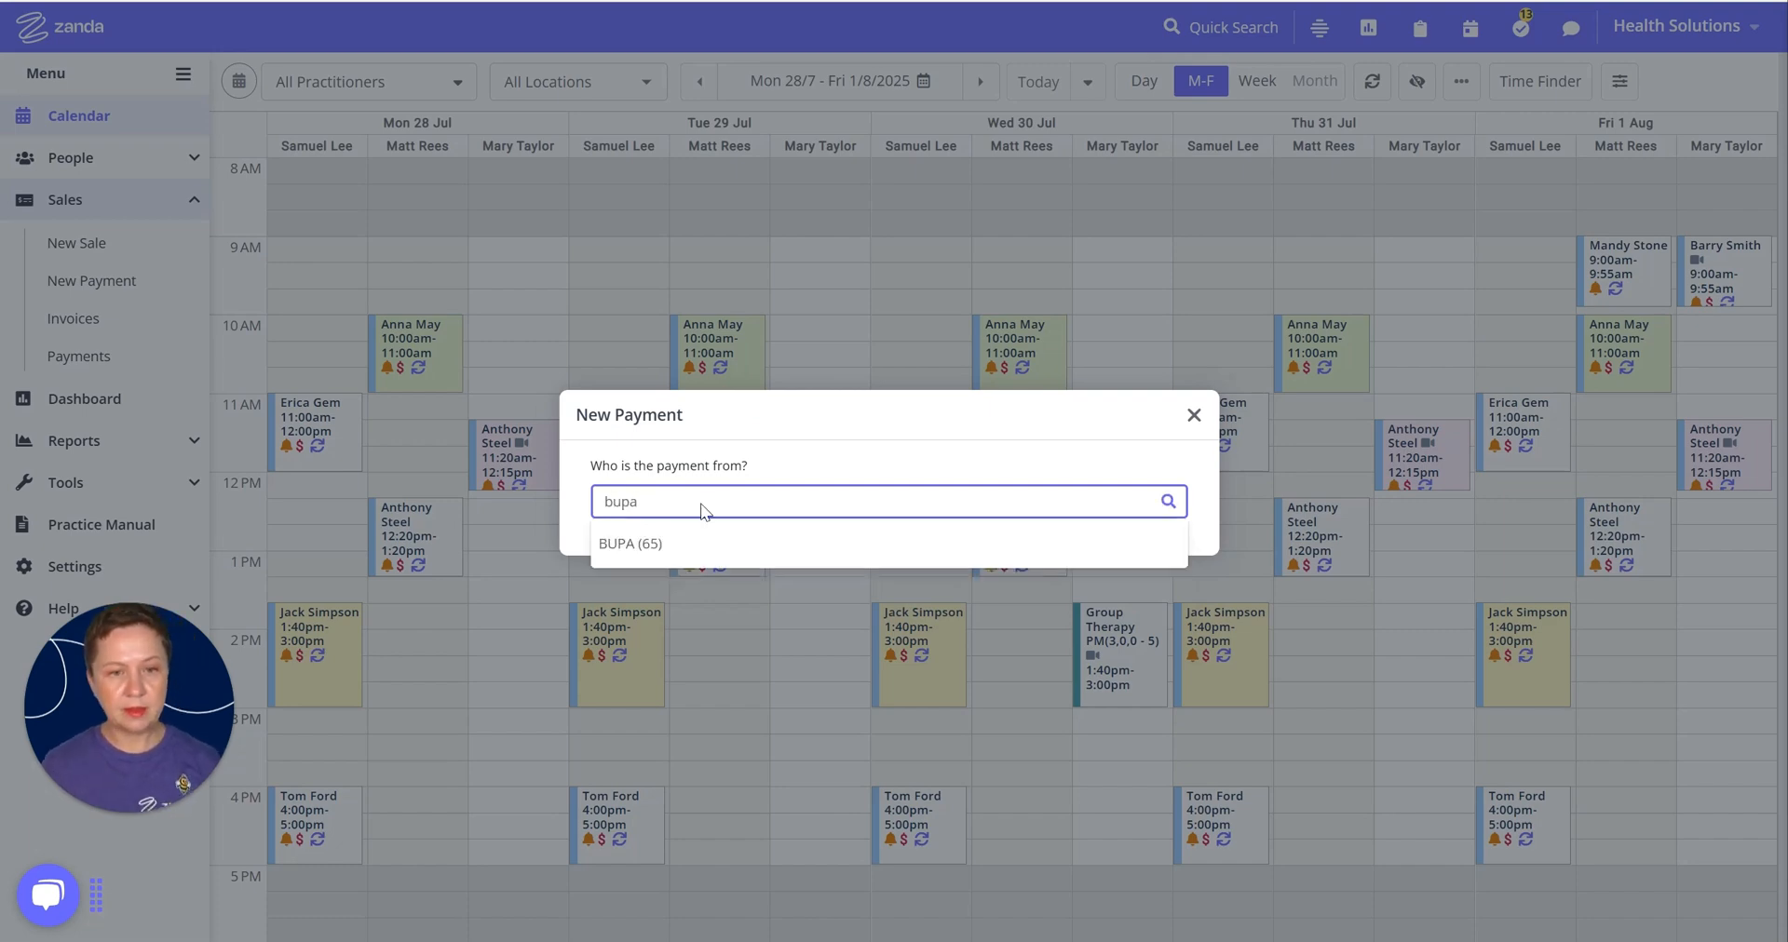
pyautogui.click(634, 538)
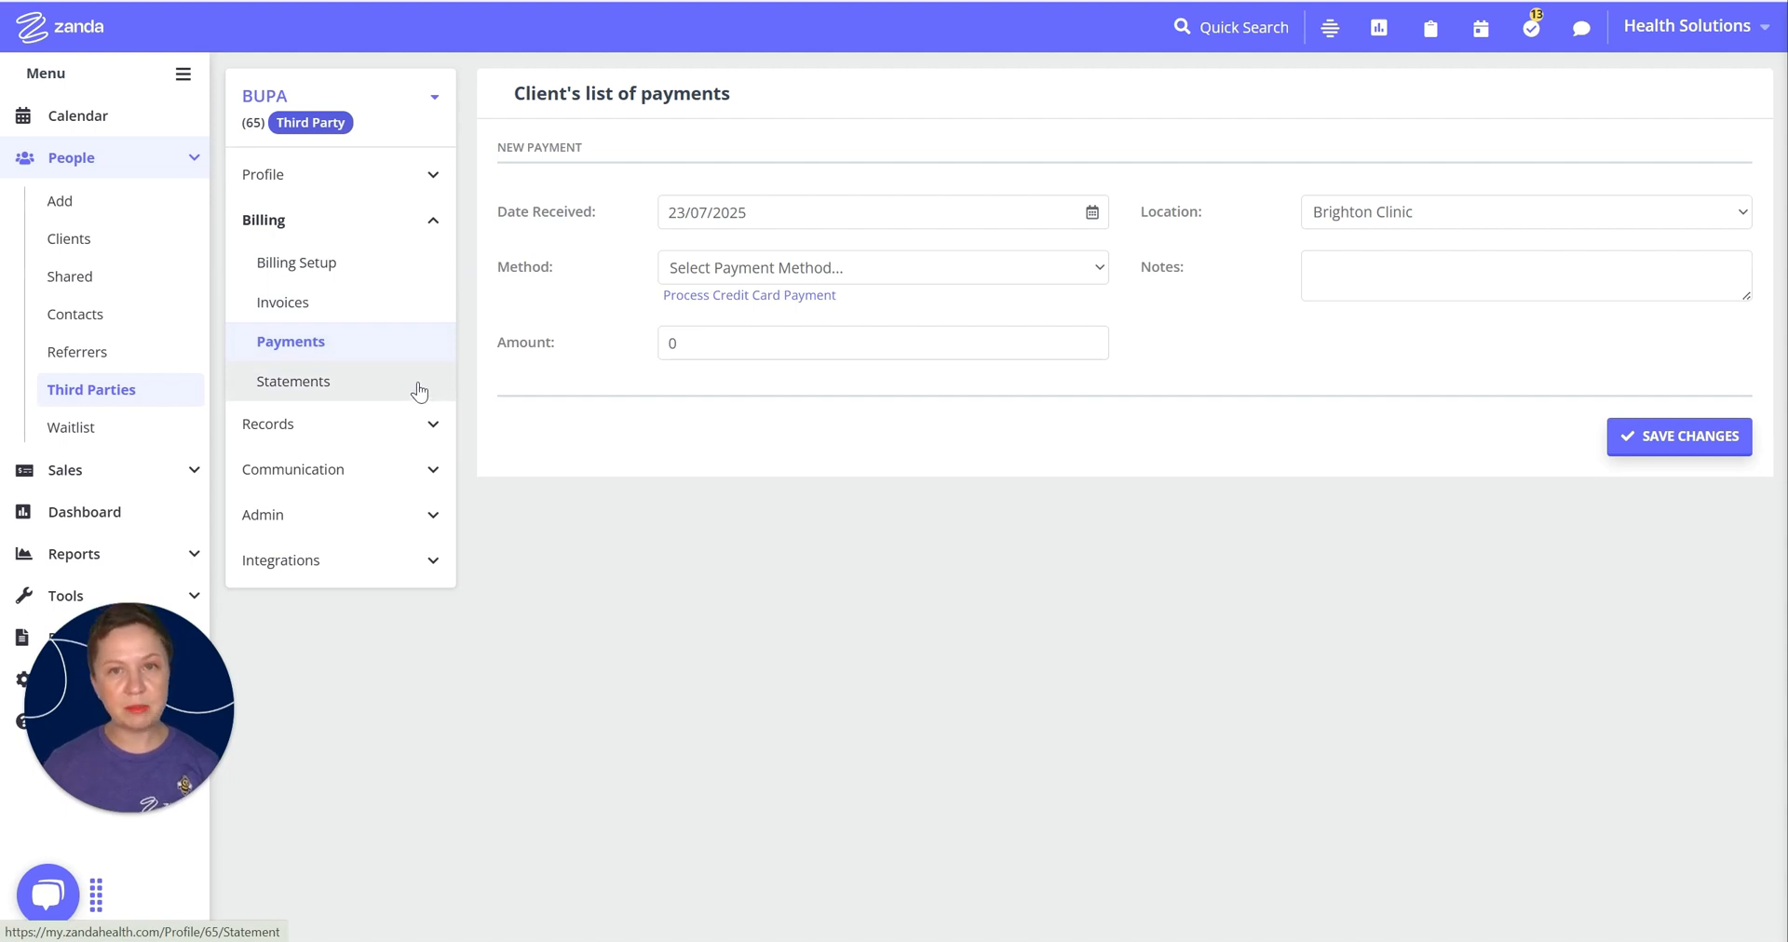
# Step: Save BUPA's payment as a $2000 Direct Deposit dated 23/07/2025
pyautogui.click(697, 270)
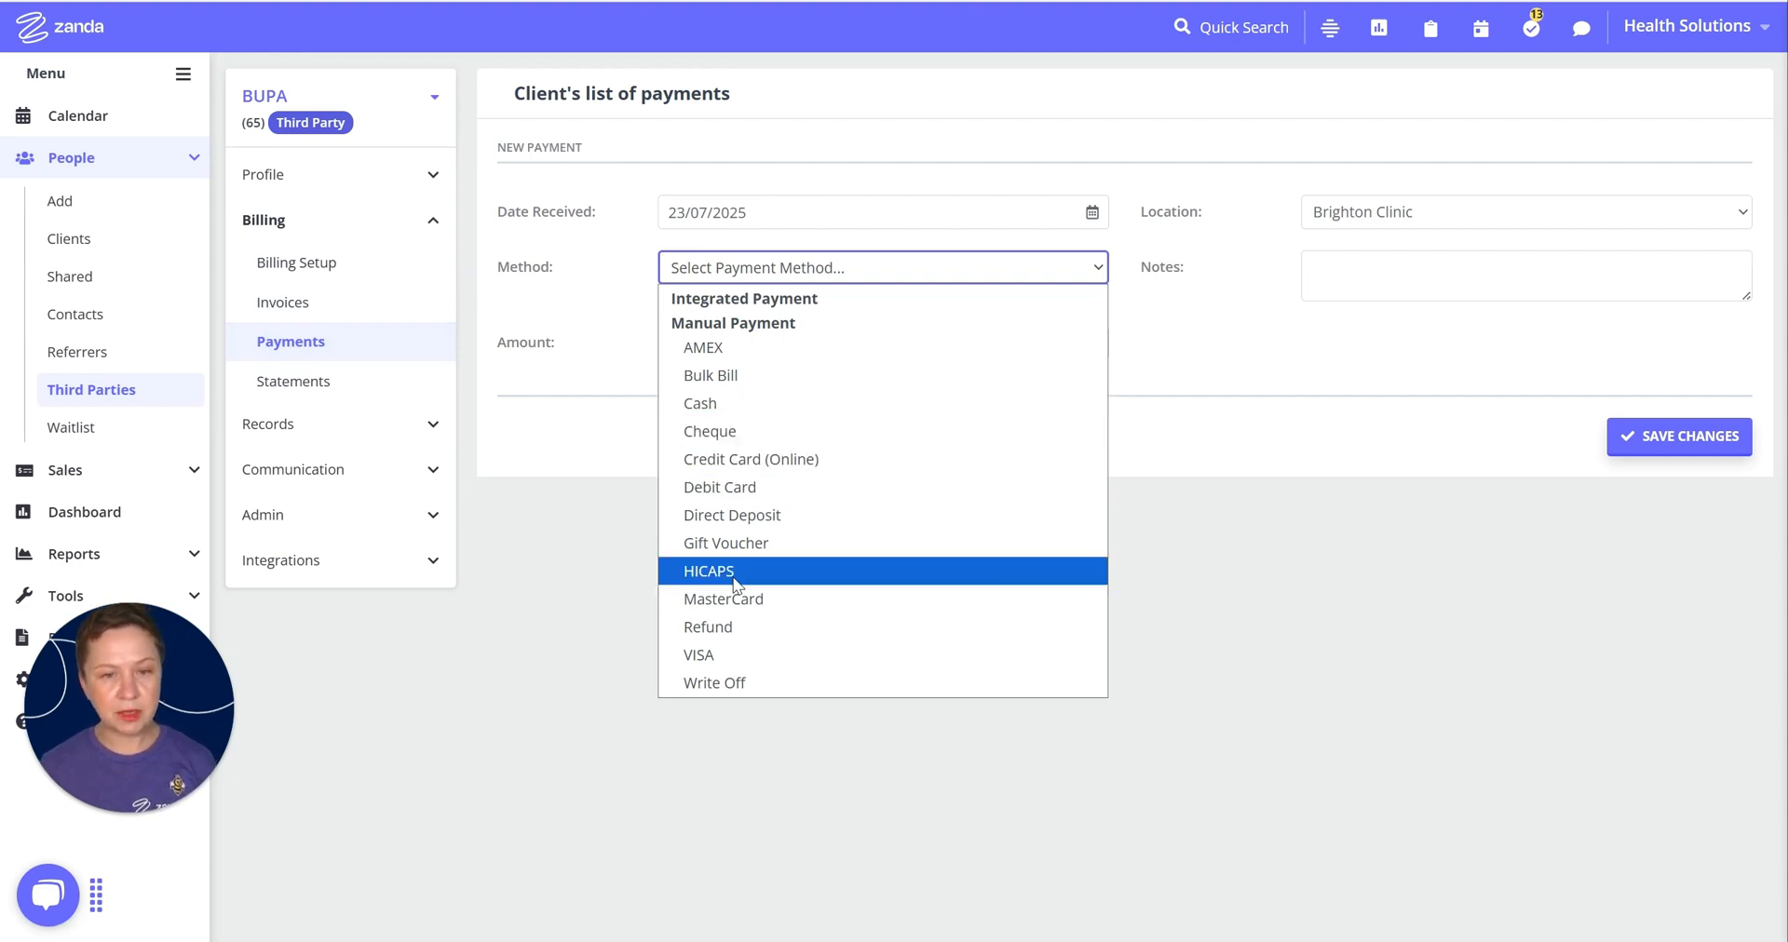
pyautogui.click(756, 514)
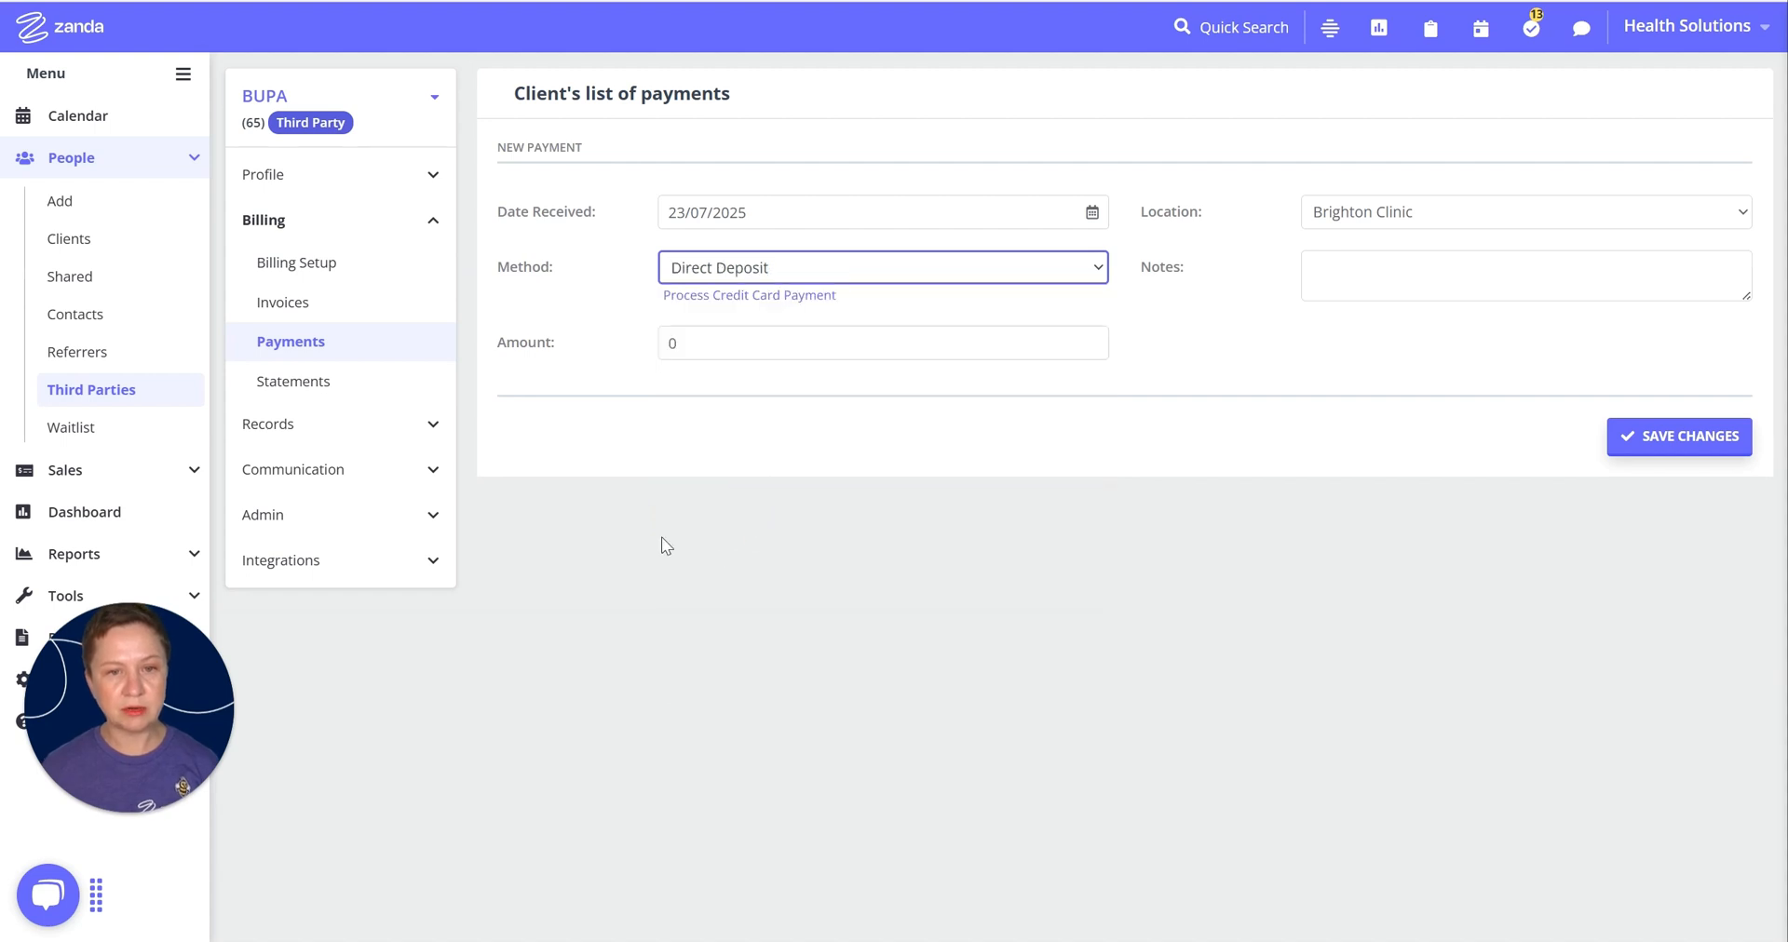
pyautogui.click(670, 343)
pyautogui.write('2')
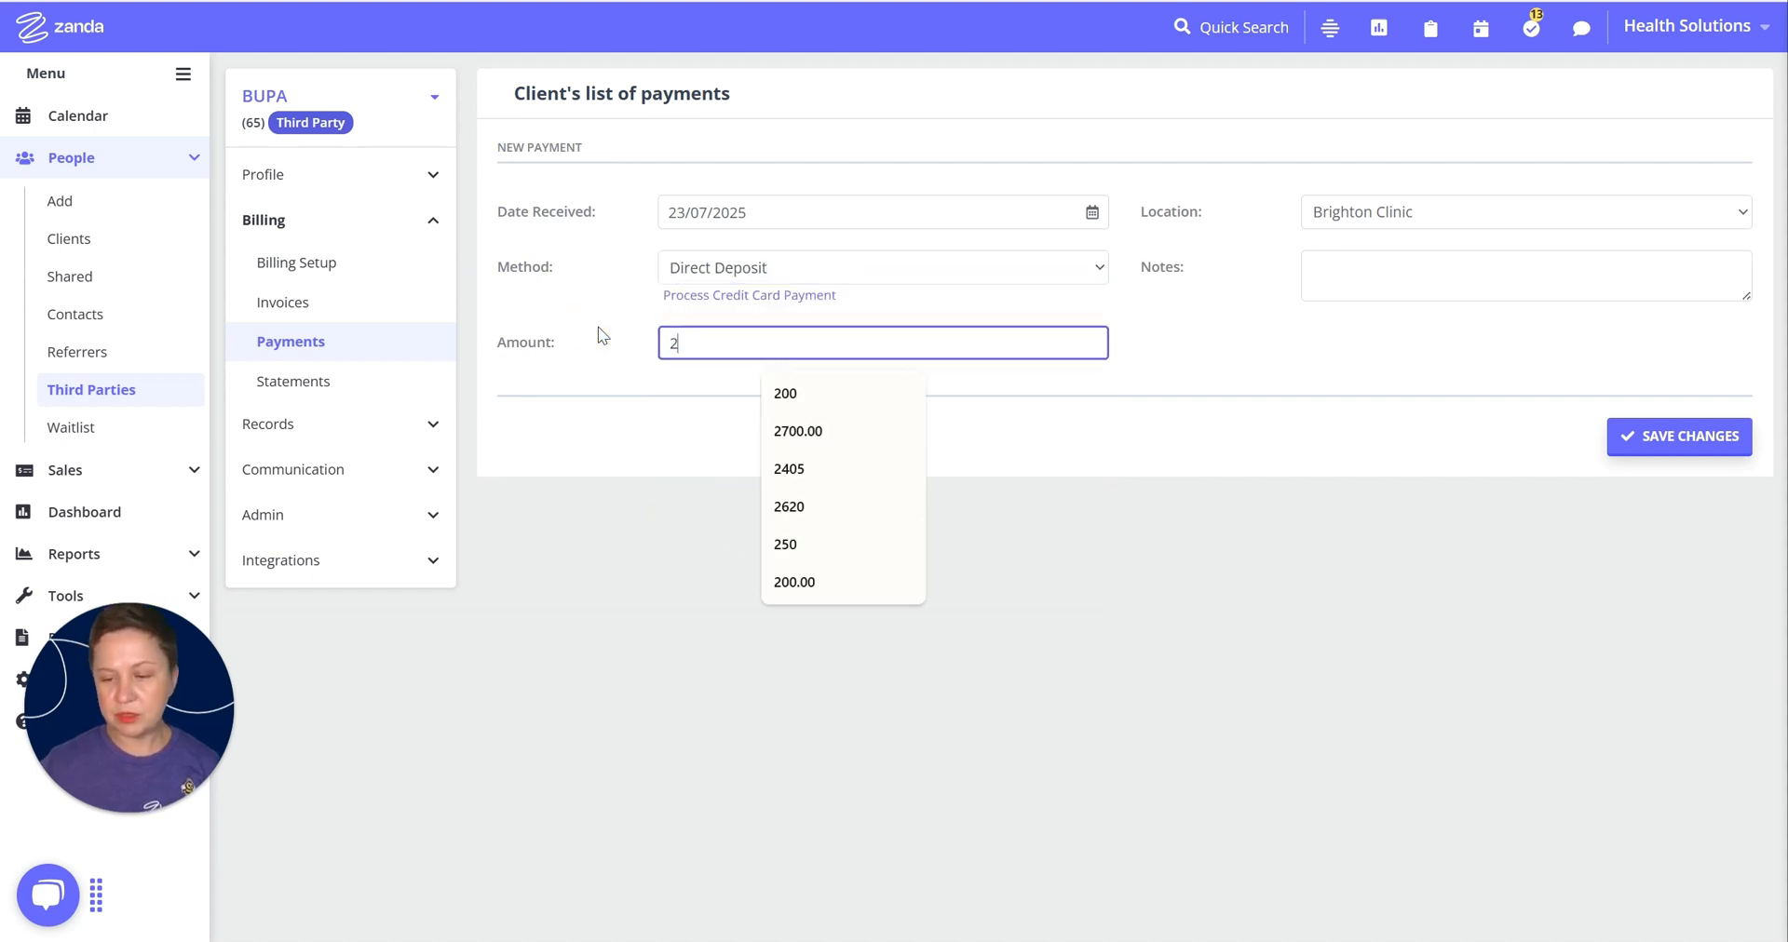
pyautogui.write('000')
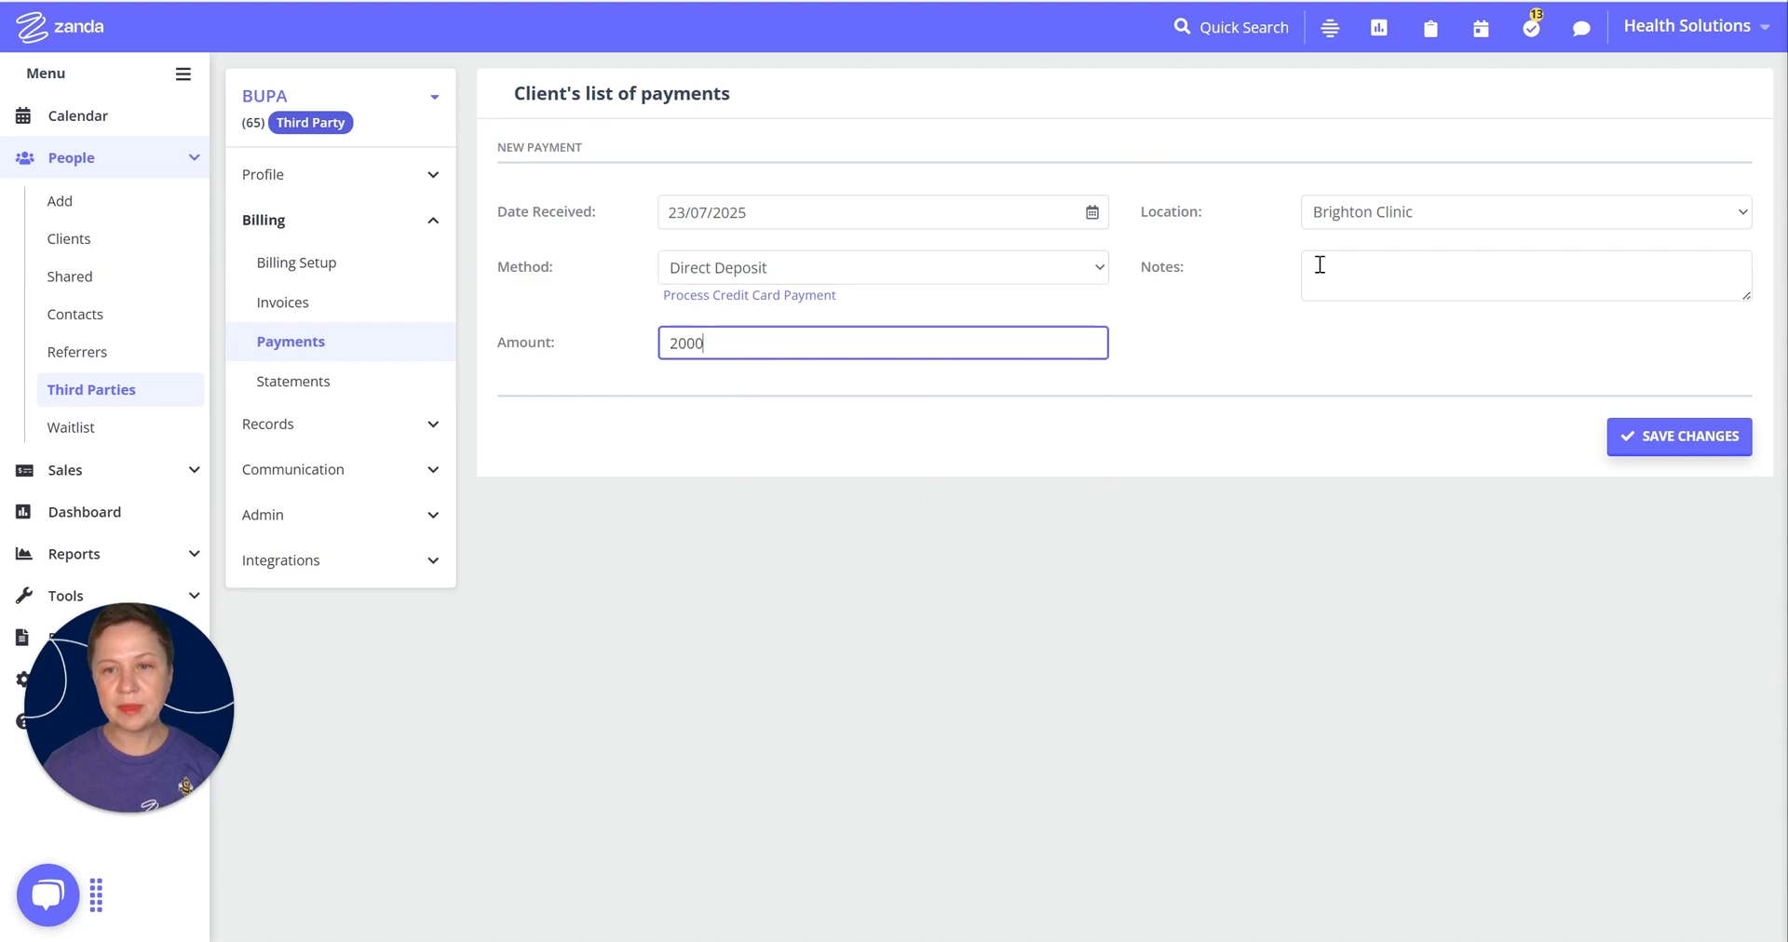
pyautogui.click(1345, 321)
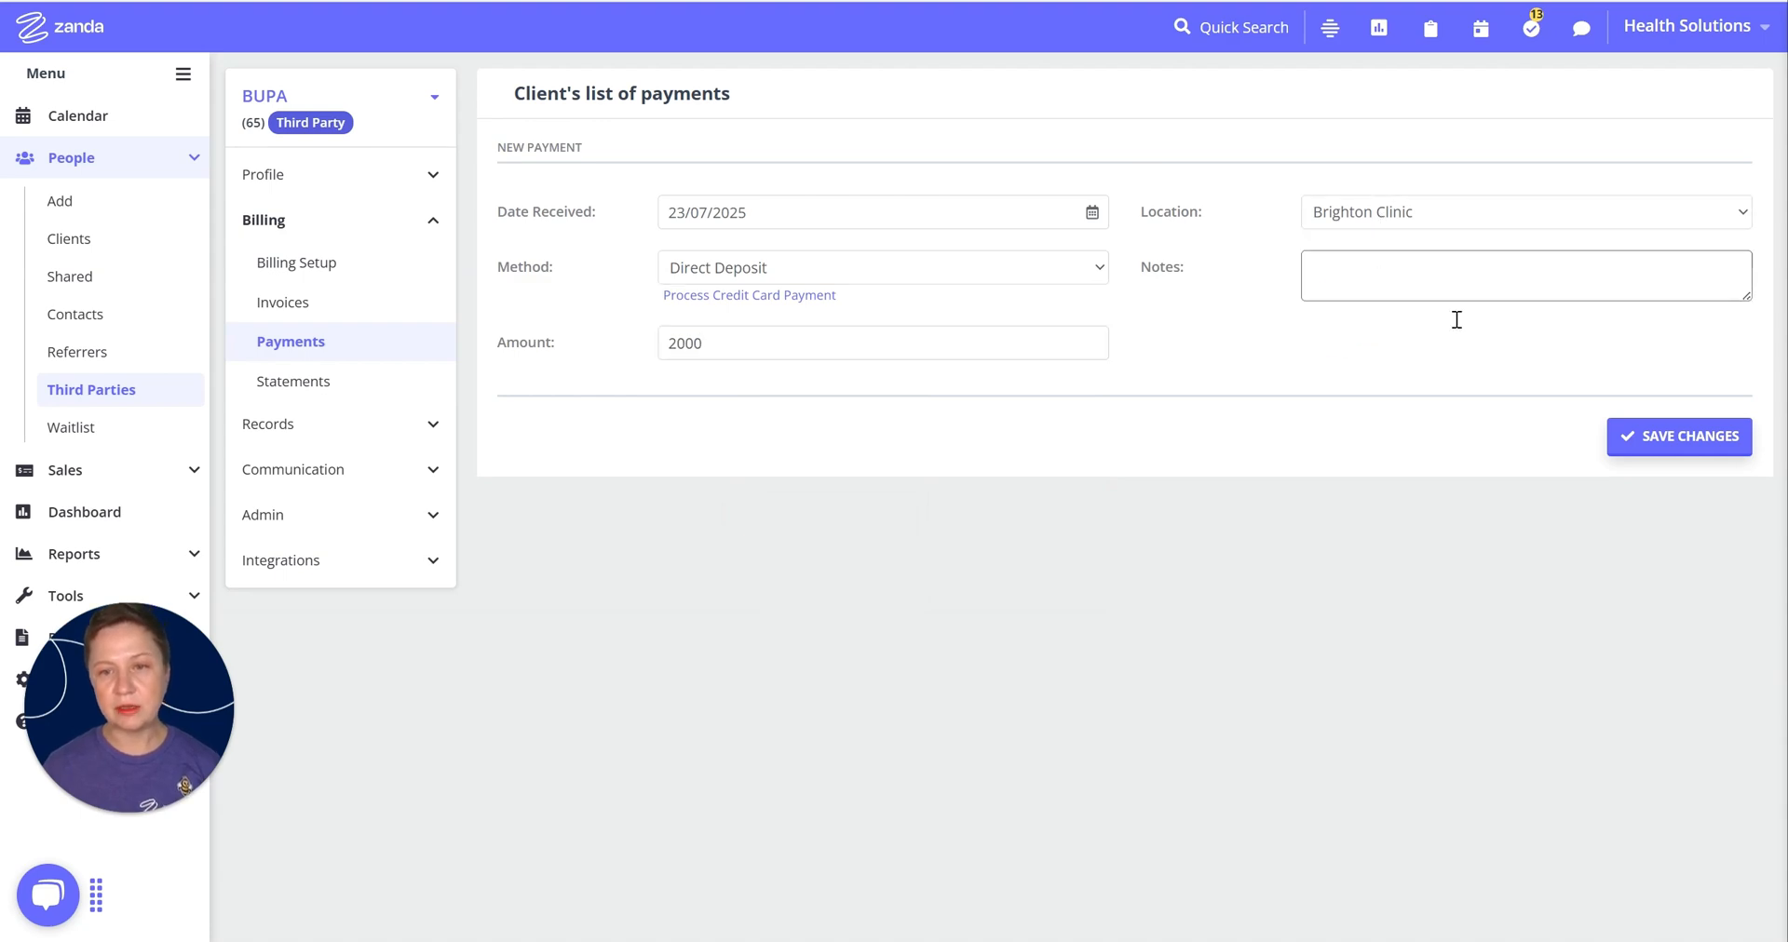
pyautogui.click(1658, 446)
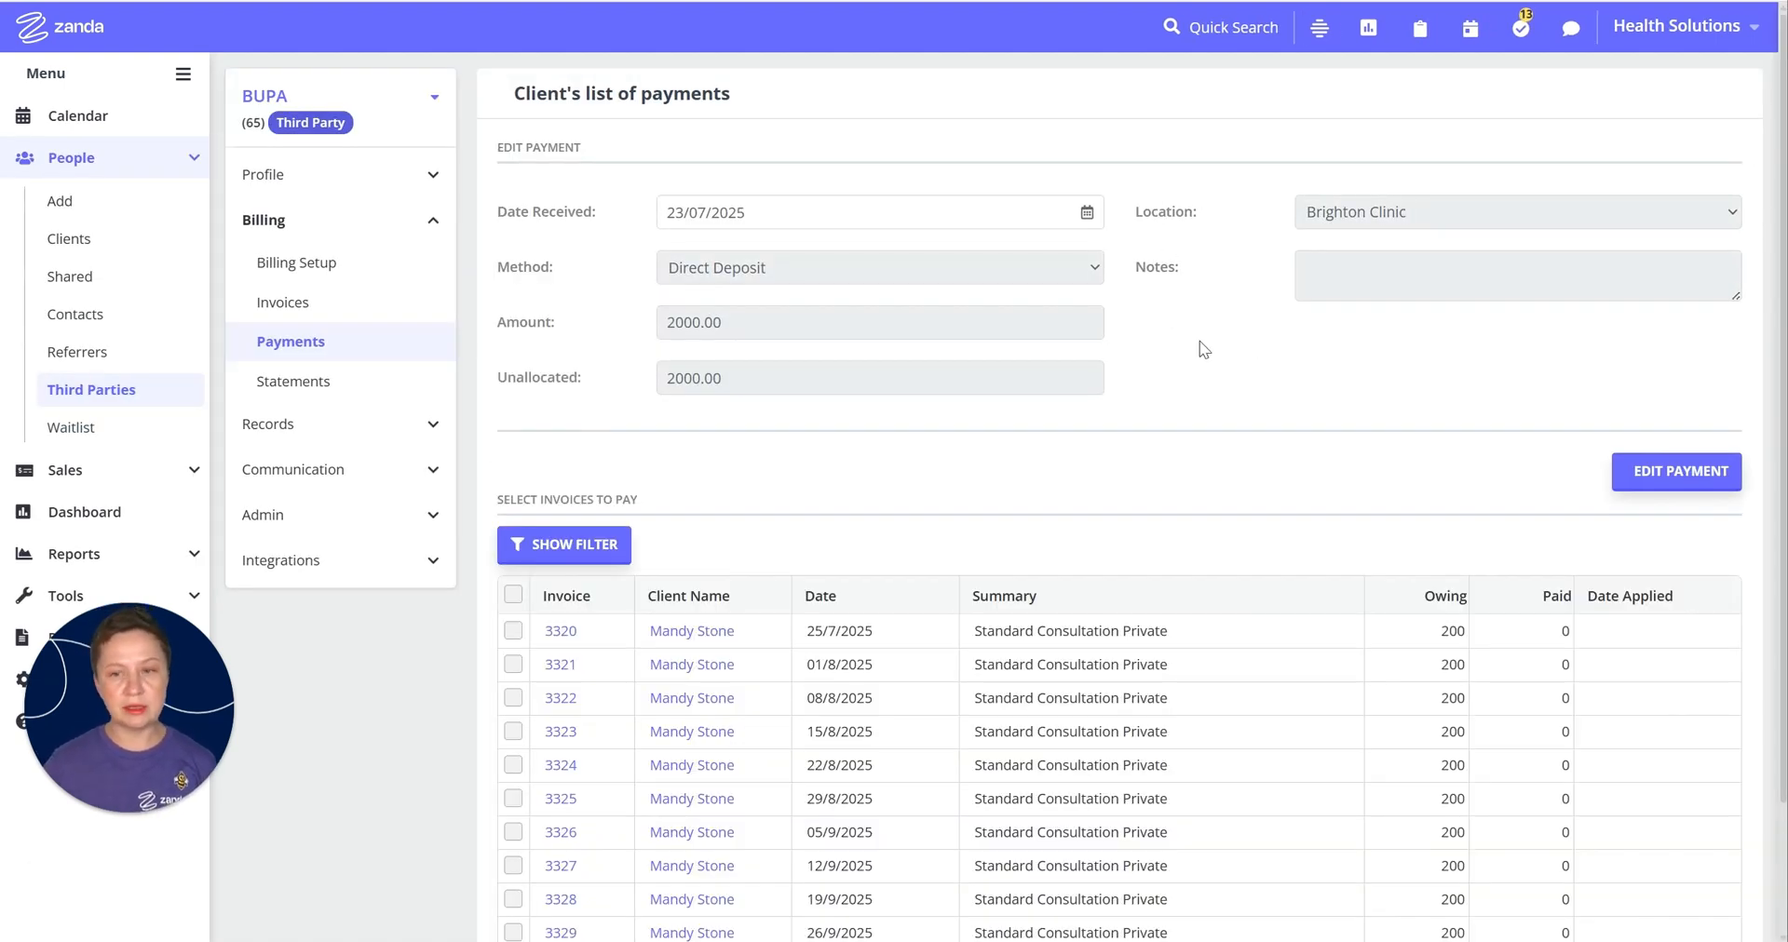
# Step: Apply the $2000 payment to all ten listed invoices at $200 each and save the allocation
pyautogui.scroll(-3, 1198, 434)
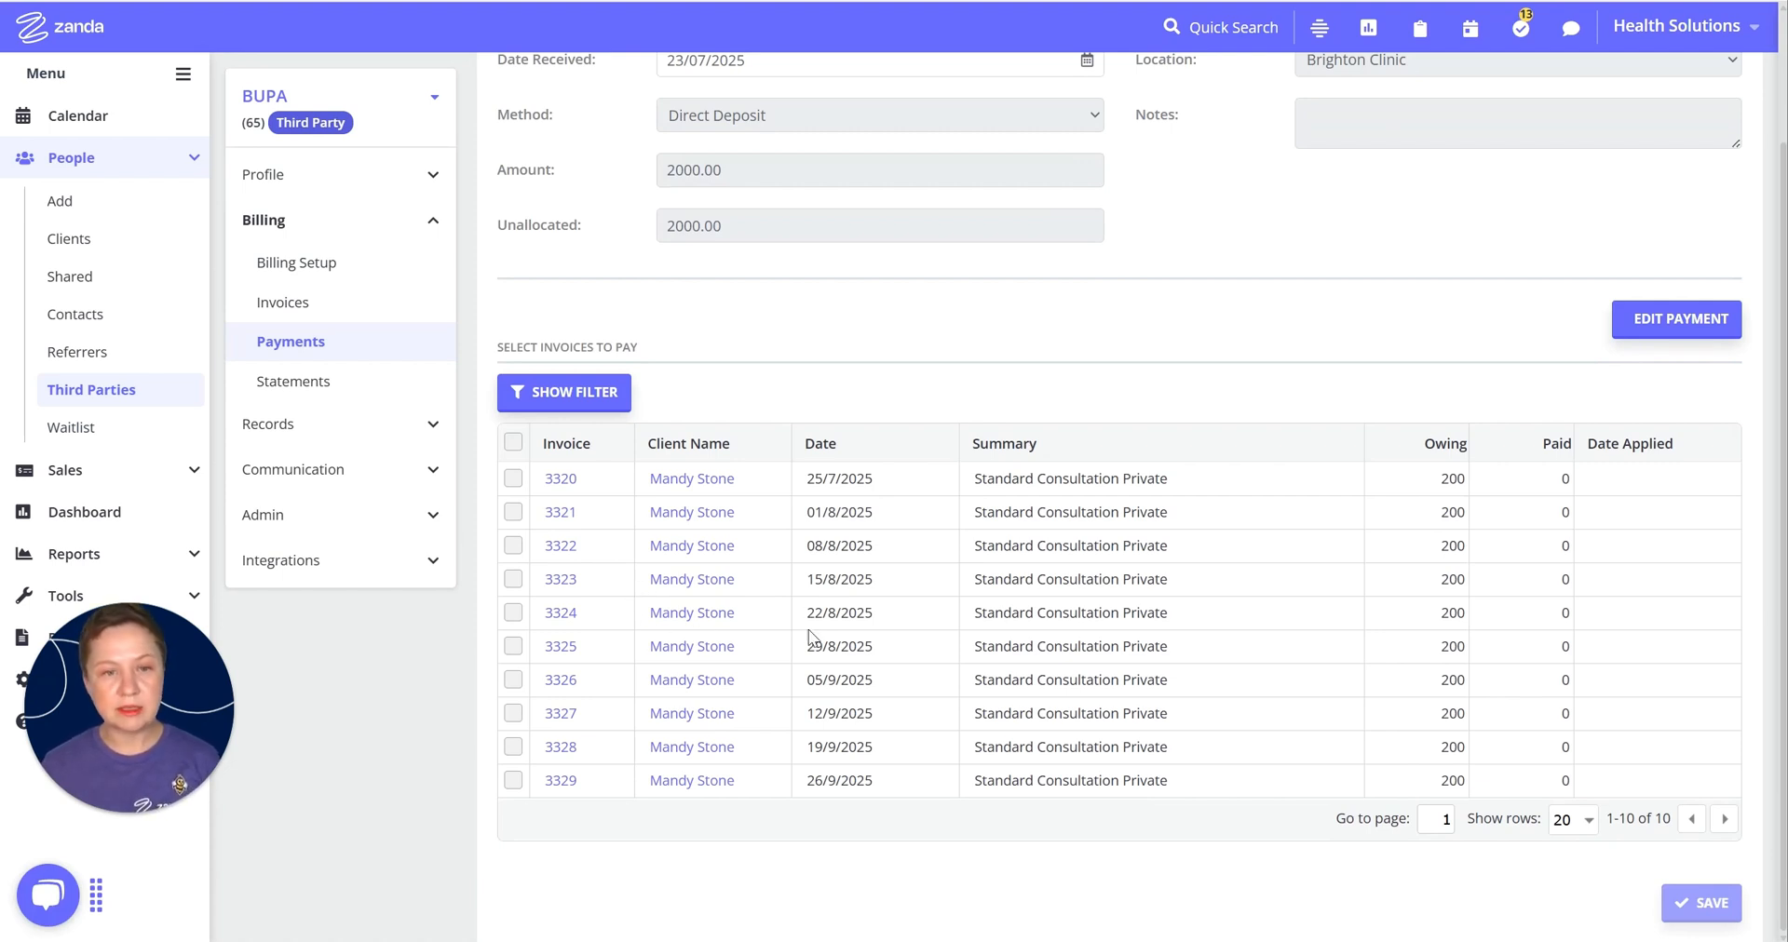
pyautogui.click(512, 443)
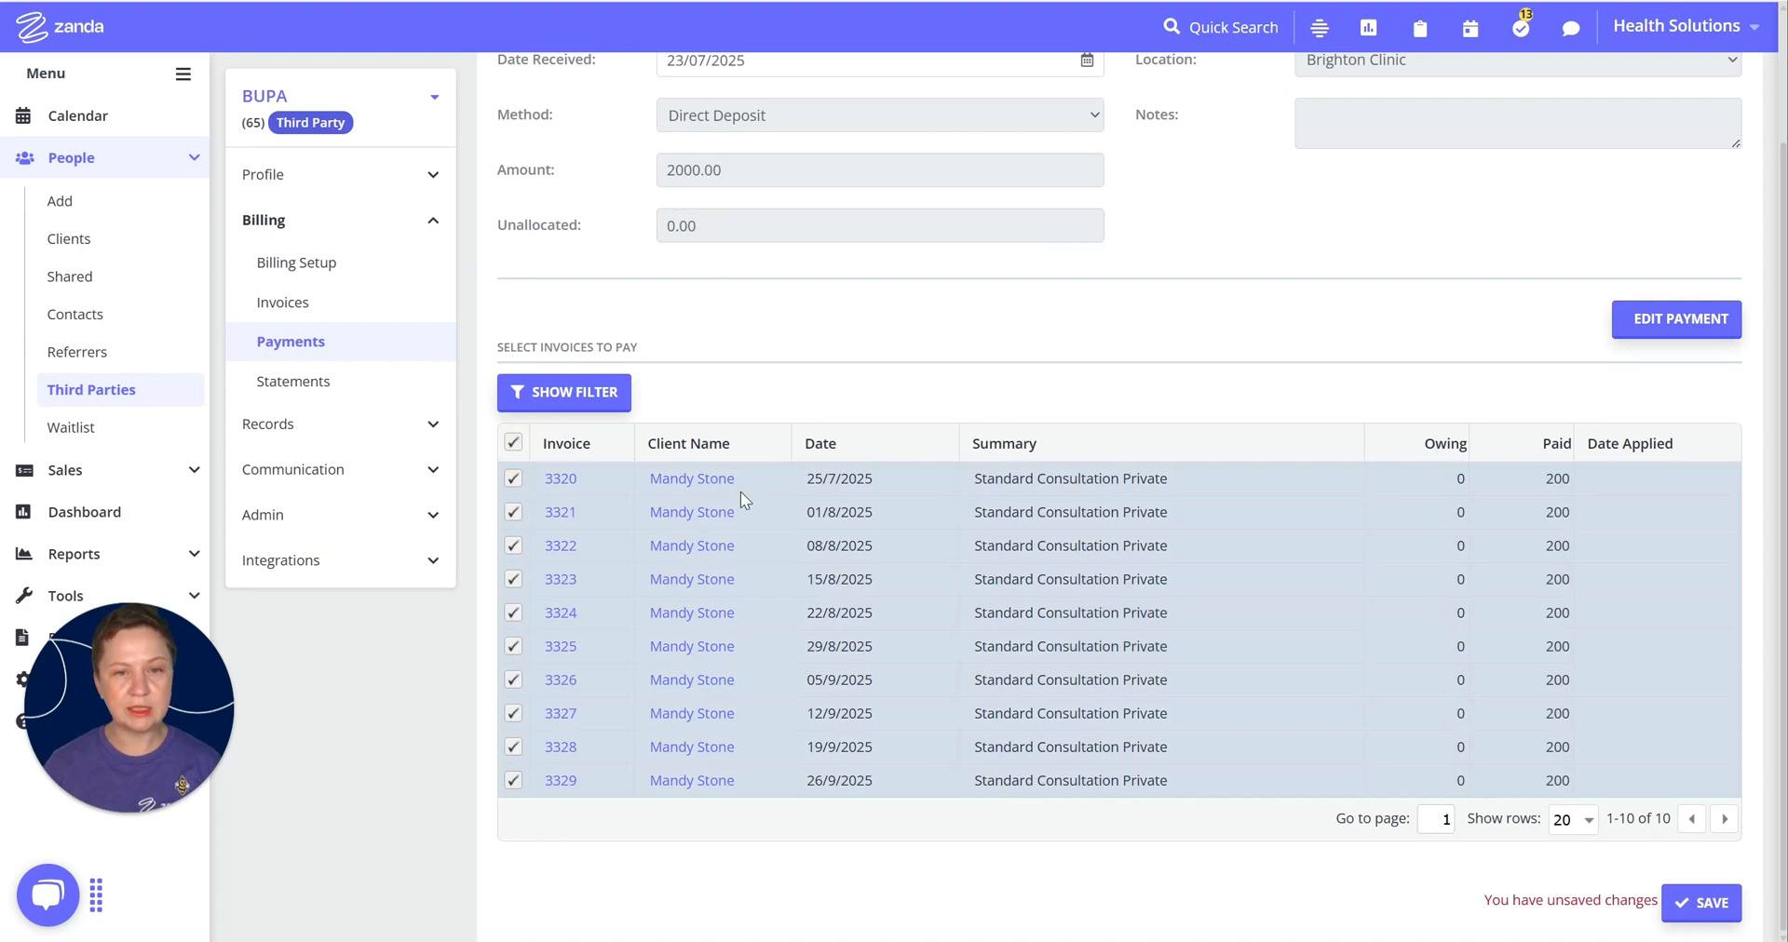
pyautogui.click(1689, 901)
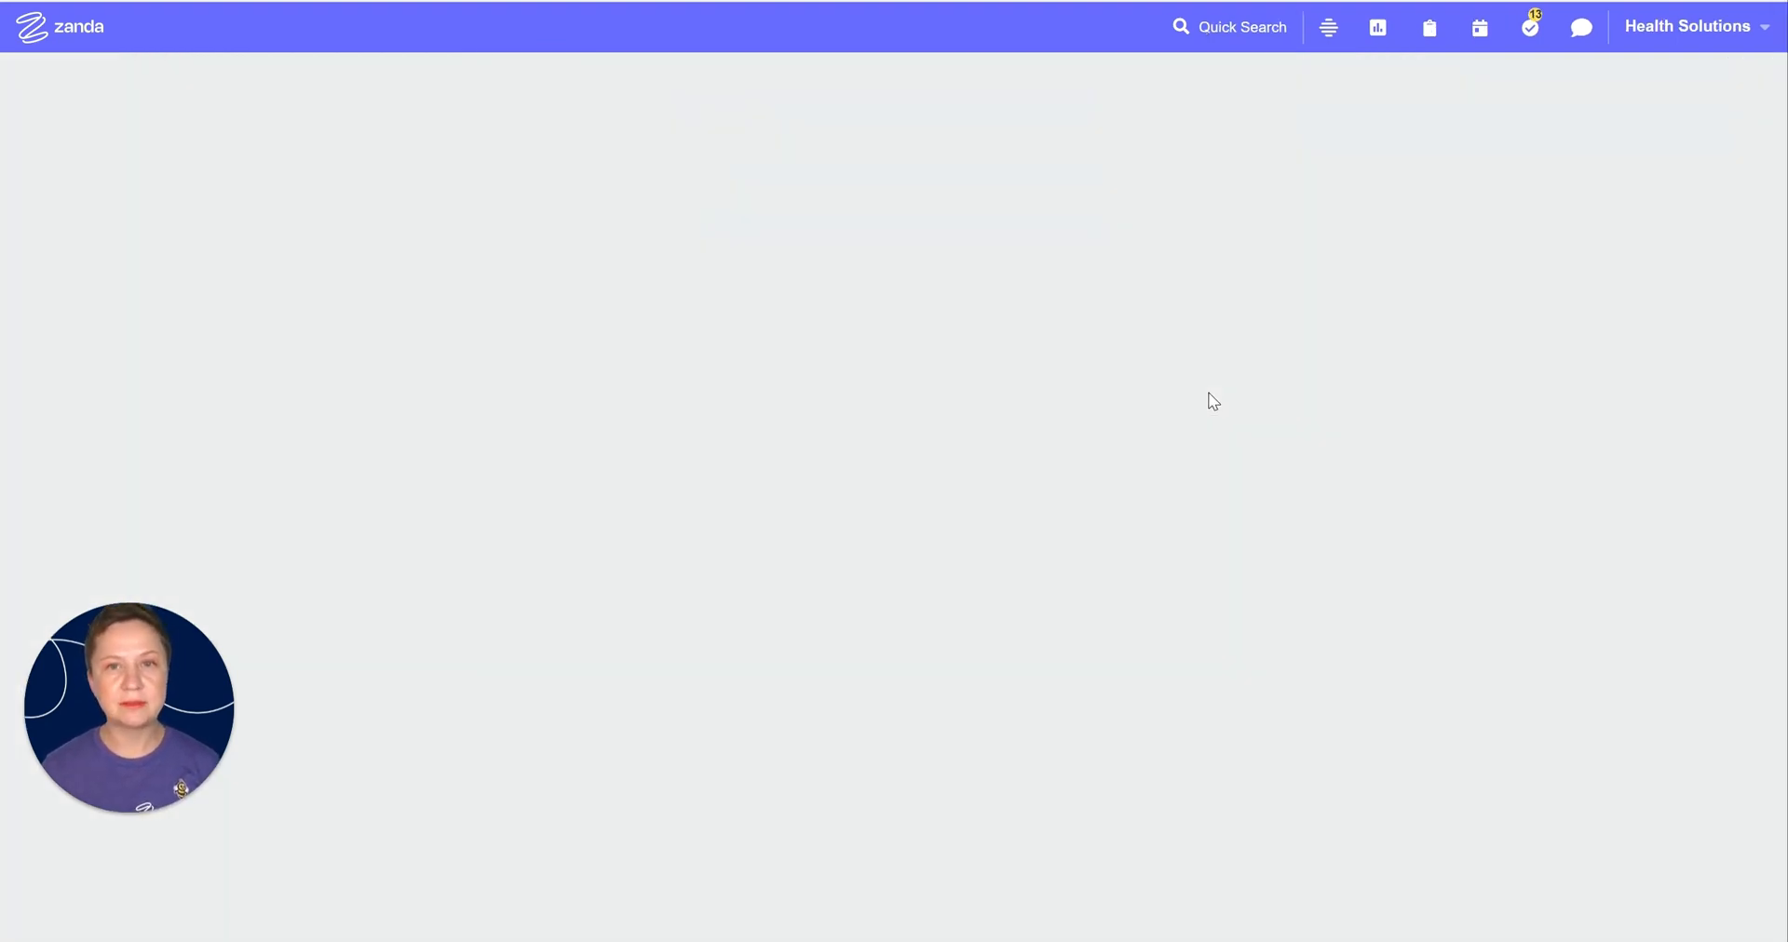